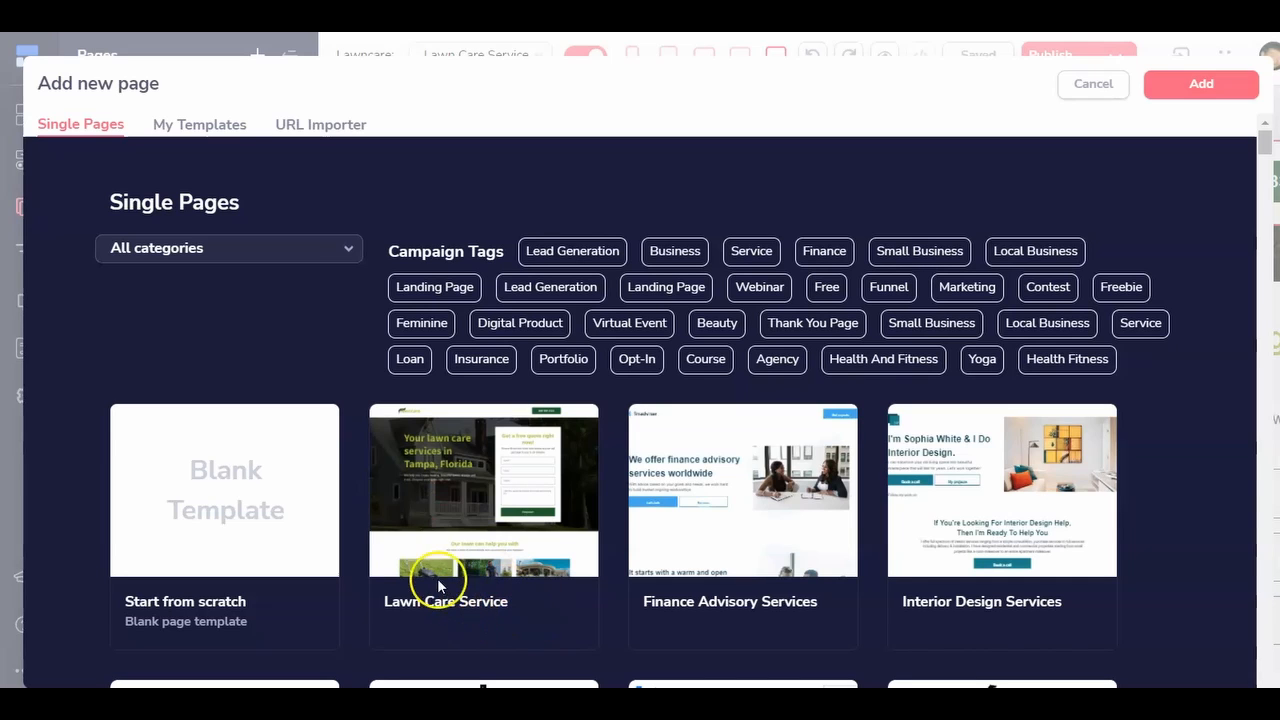
# Browse the single-page templates available for adding a new page
pyautogui.scroll(-6, 680, 514)
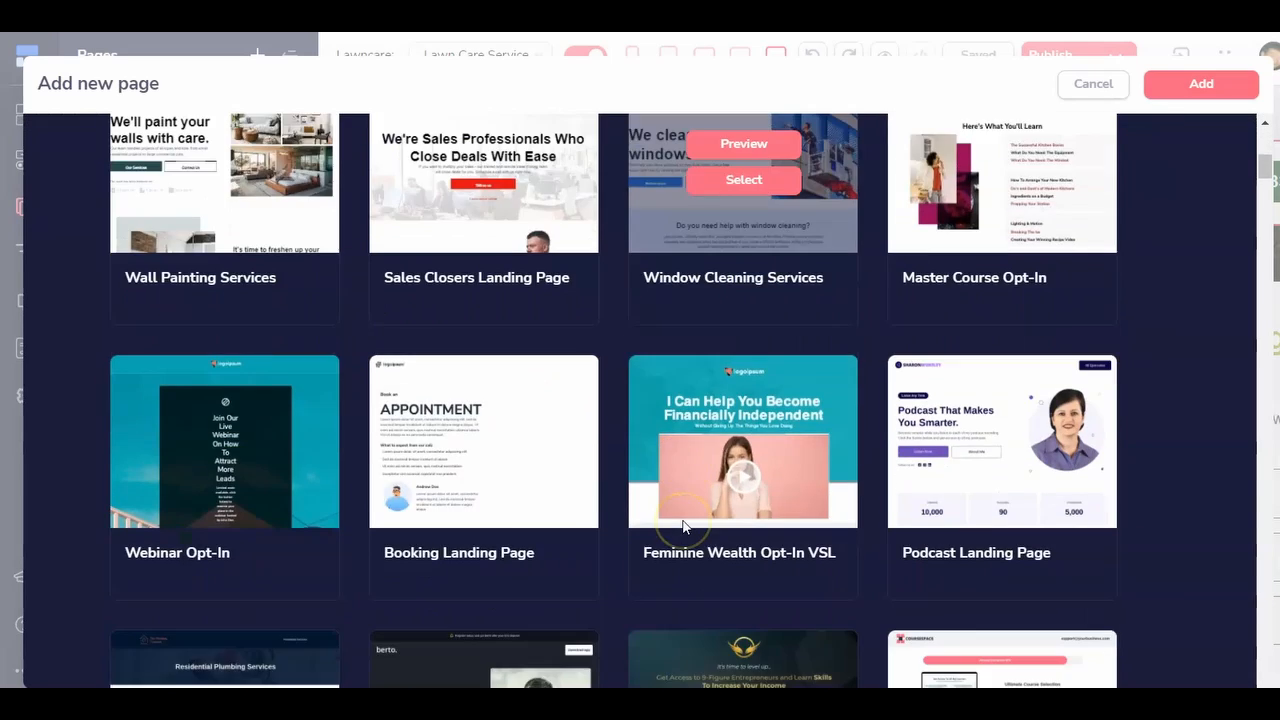
pyautogui.scroll(-5, 684, 527)
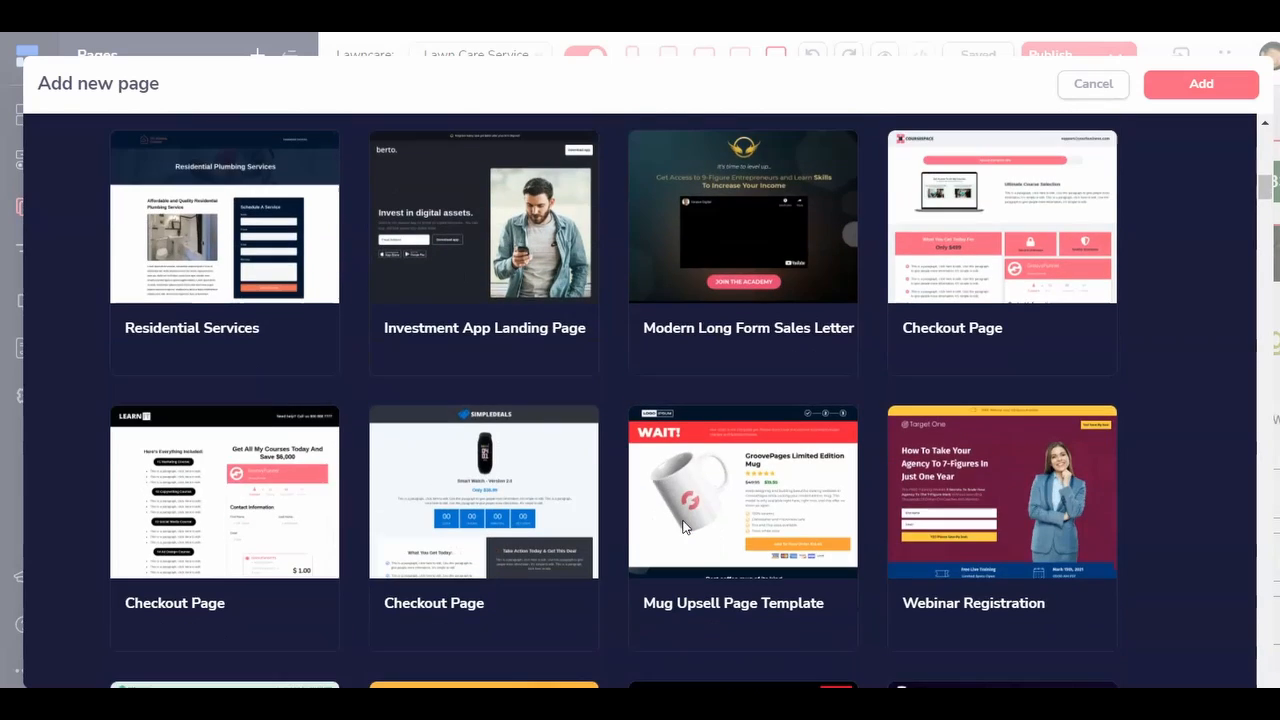
pyautogui.scroll(10, 682, 519)
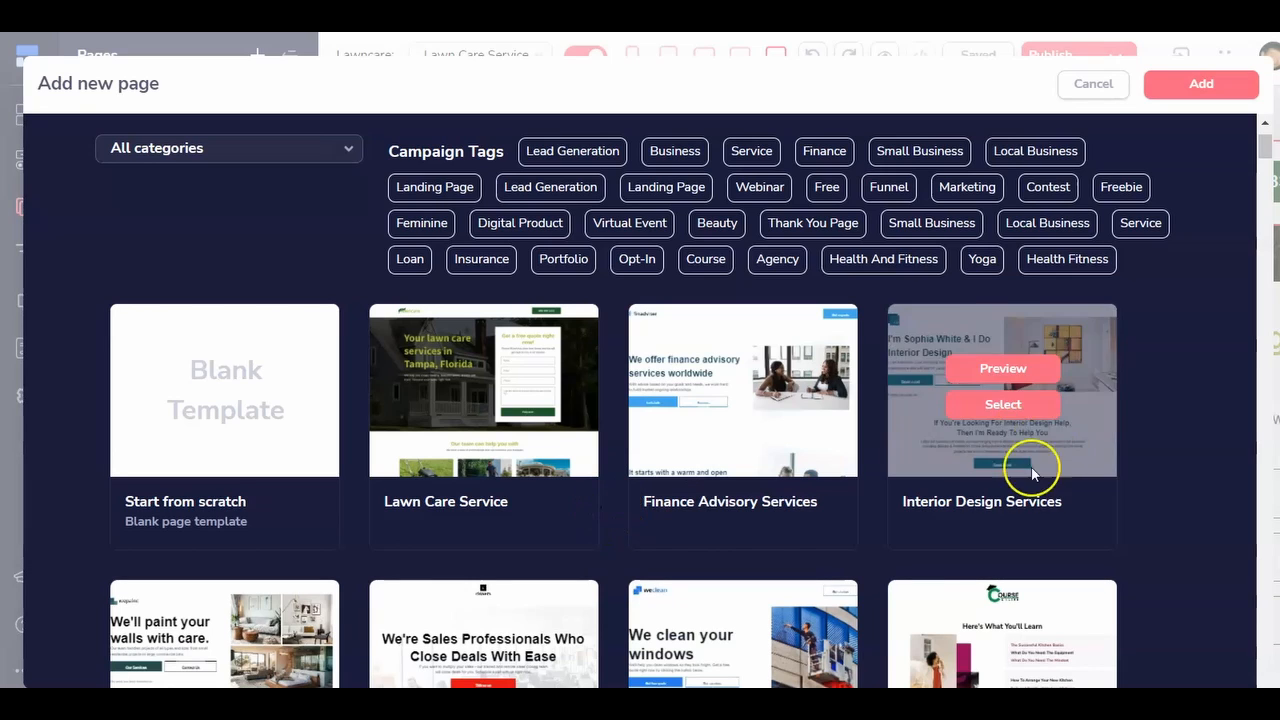
pyautogui.moveTo(443, 410)
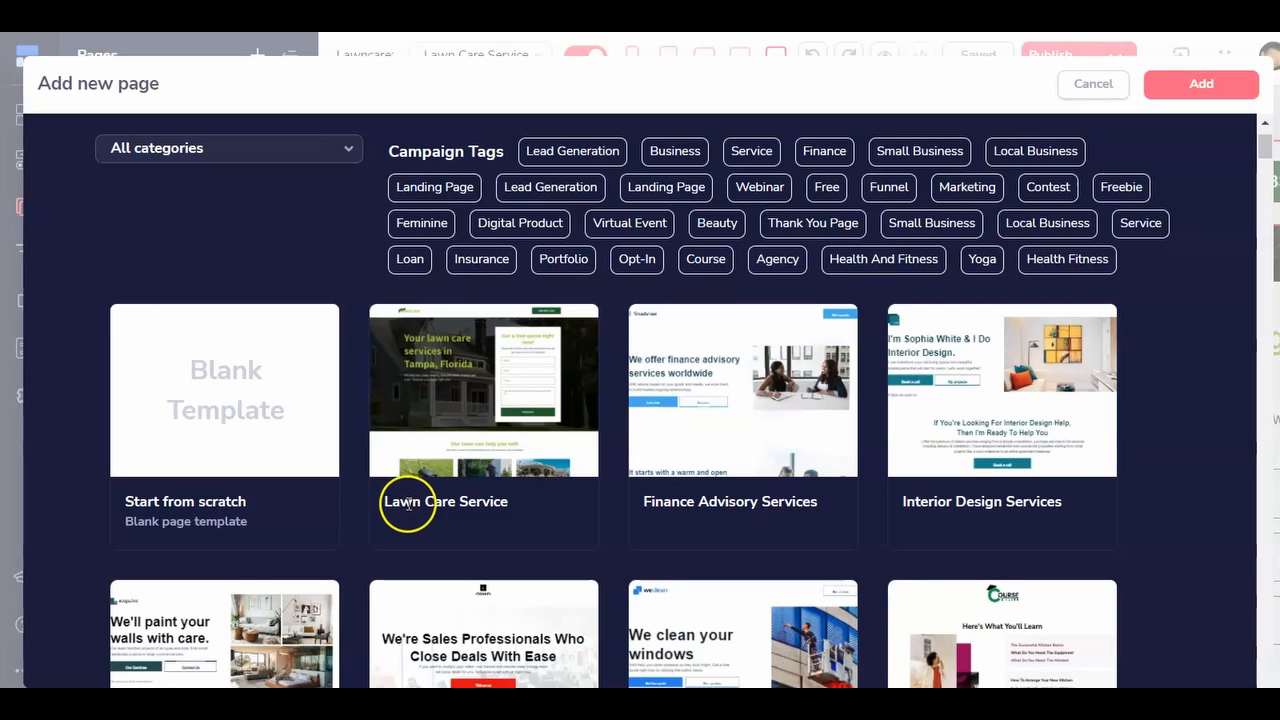
pyautogui.scroll(1, 410, 480)
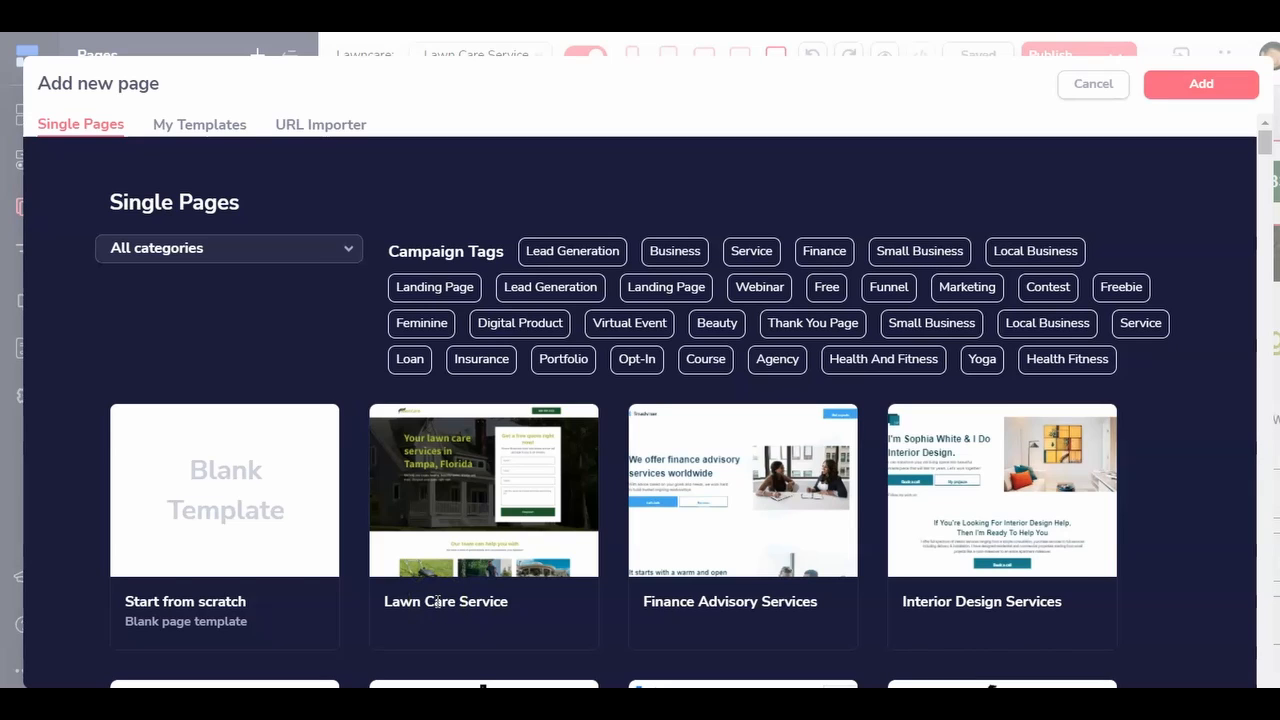
# Preview the Lawn Care Service template and return to the template gallery
pyautogui.moveTo(469, 547)
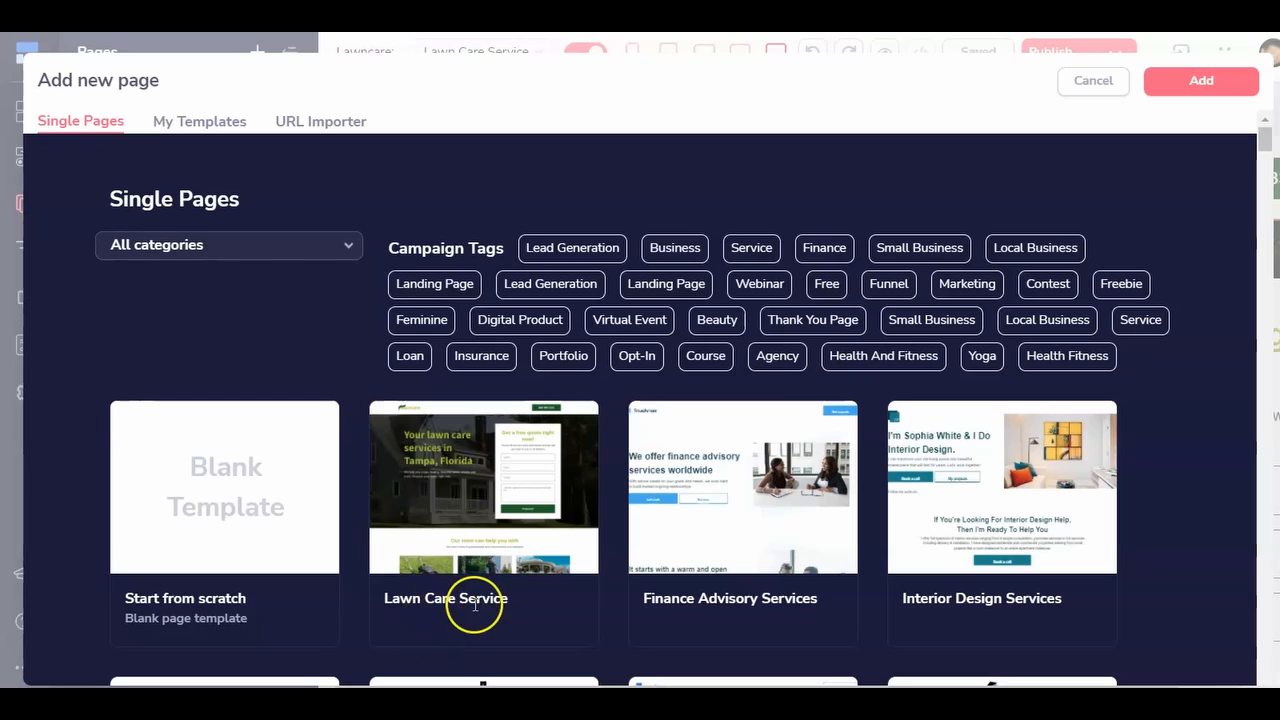
pyautogui.moveTo(486, 514)
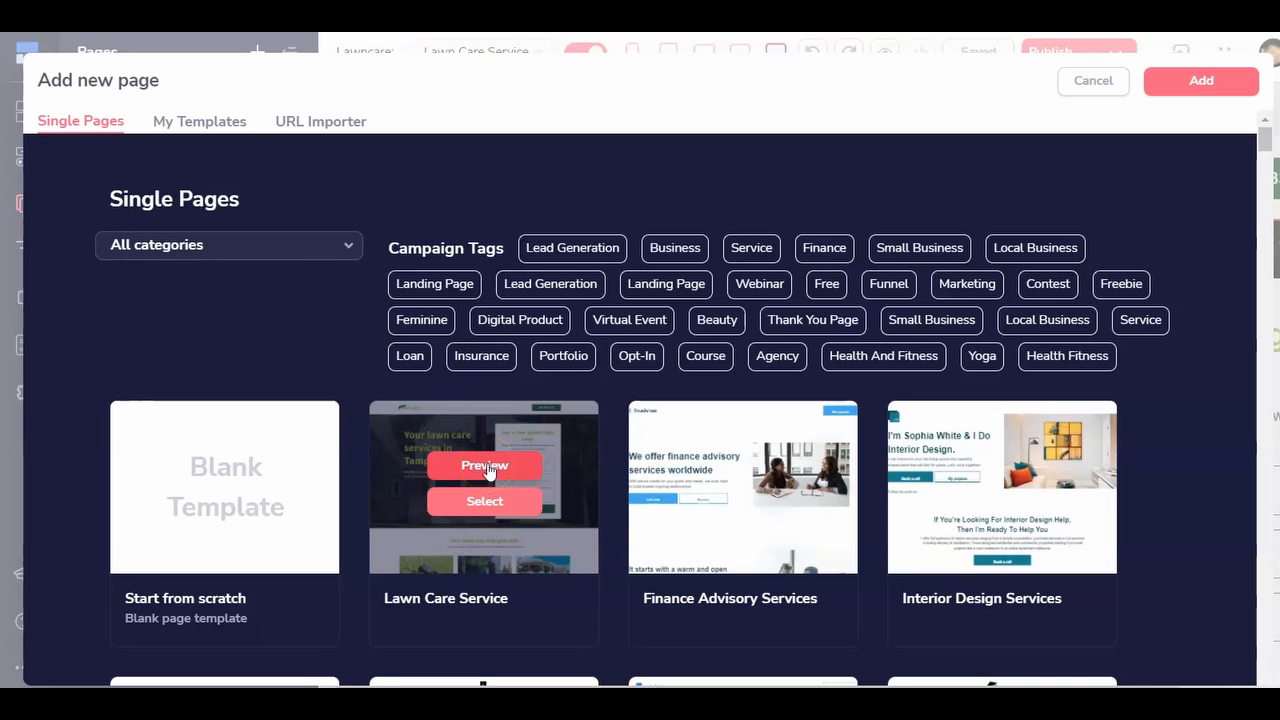
pyautogui.click(497, 470)
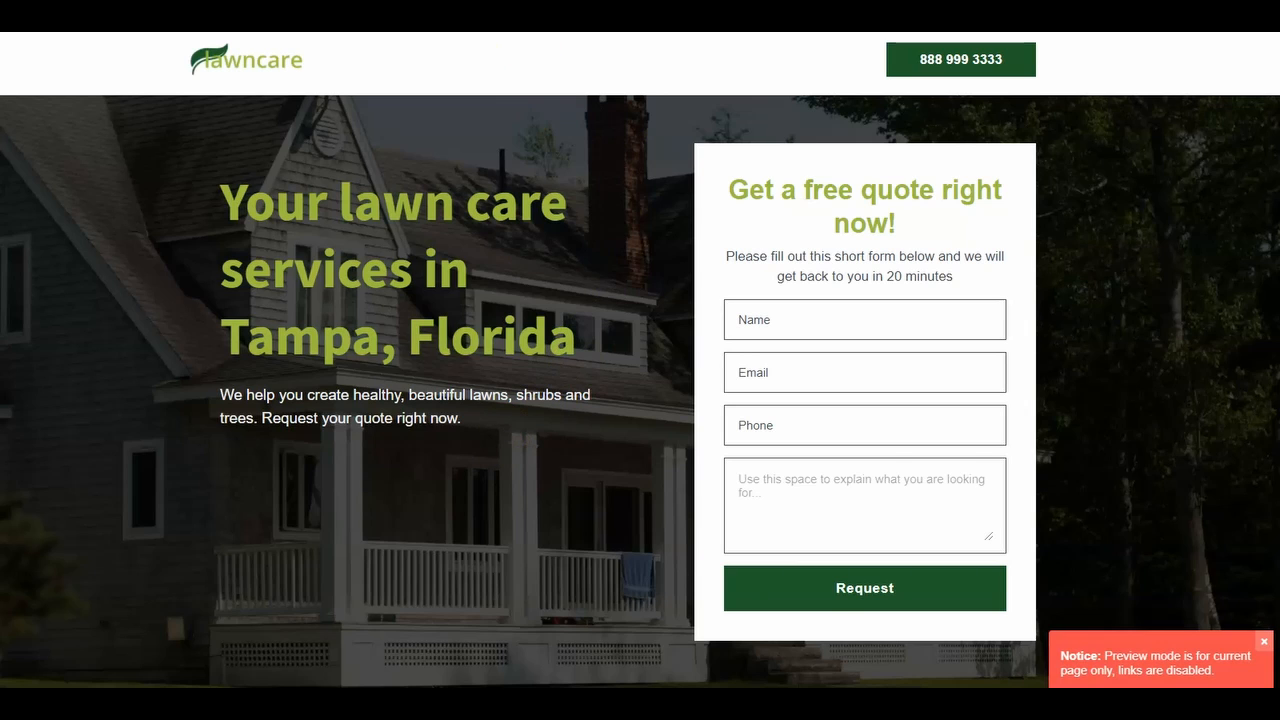
pyautogui.hotkey('ctrl', 'w')
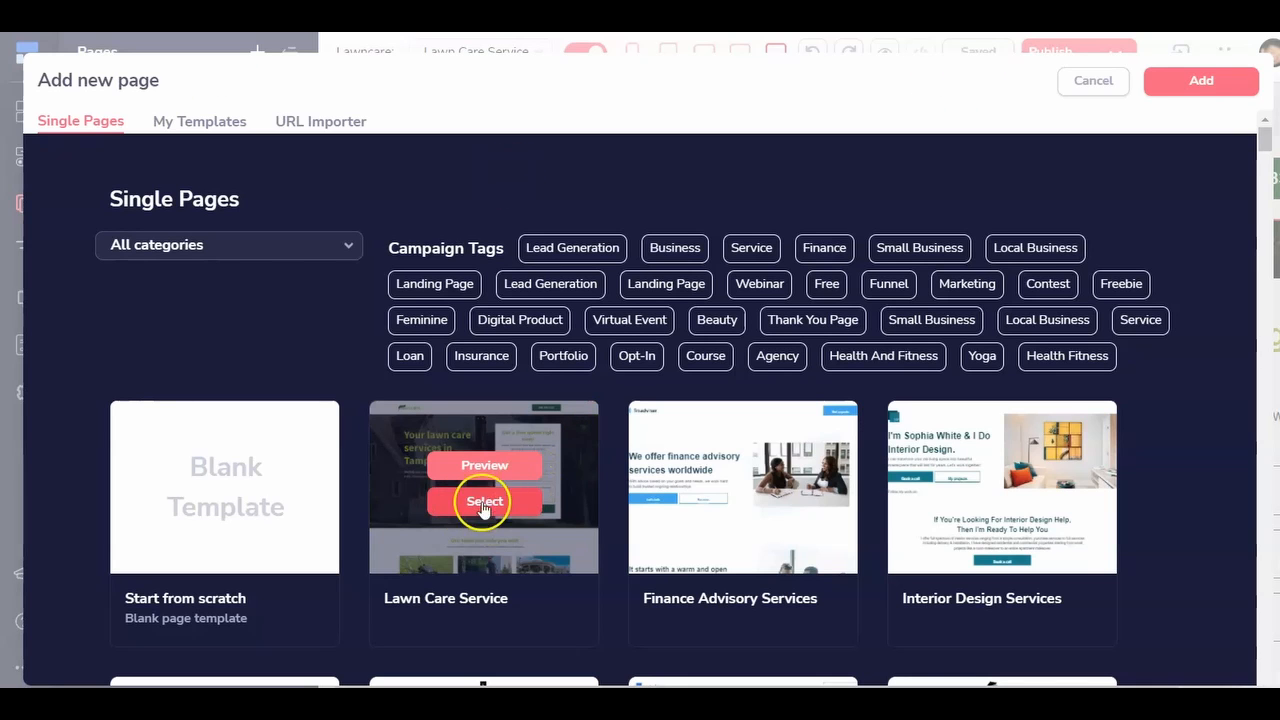
# Cancel adding a new page and hide the page list to give the Lawn Care Service page more room
pyautogui.click(1094, 84)
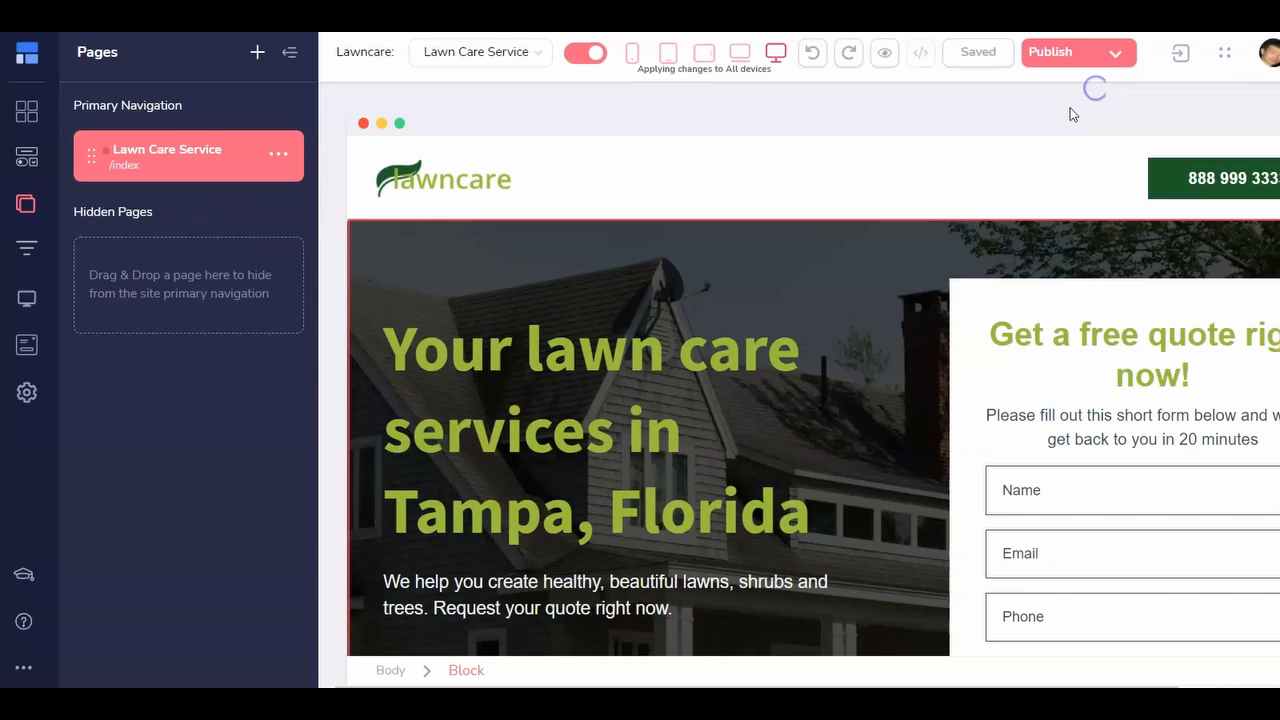
pyautogui.click(288, 52)
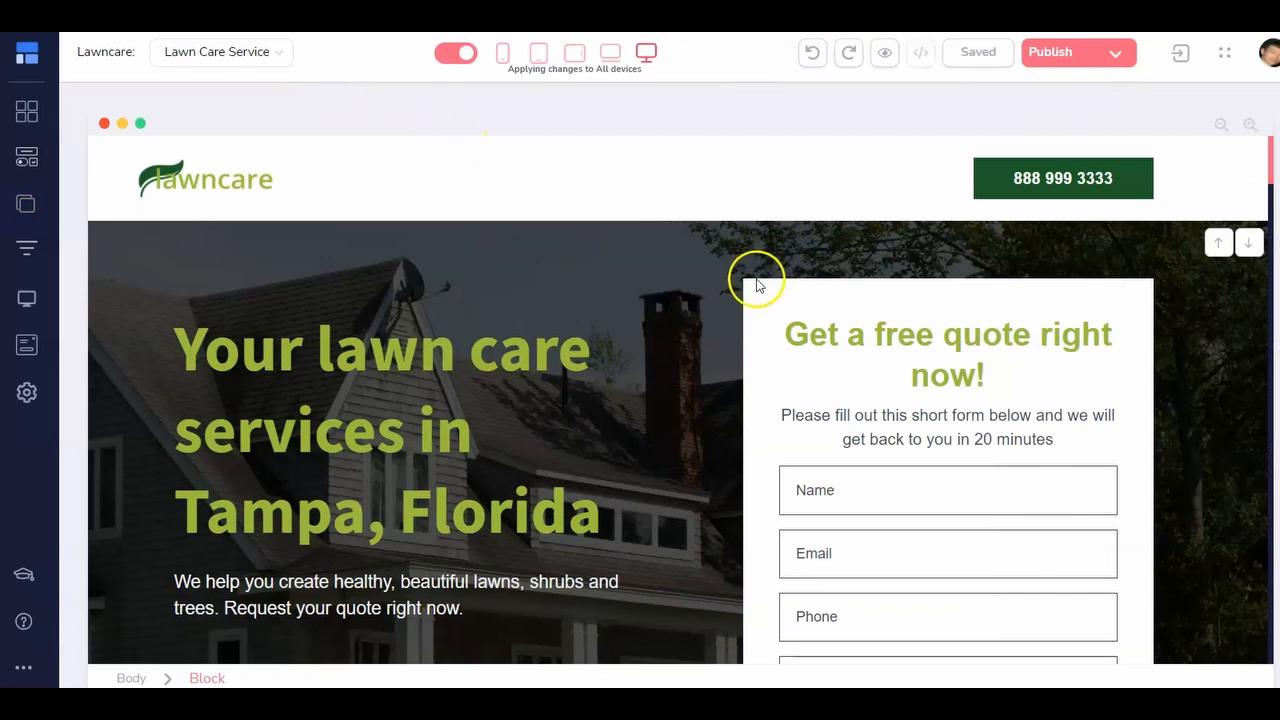
pyautogui.hotkey('ctrl', 'Tab')
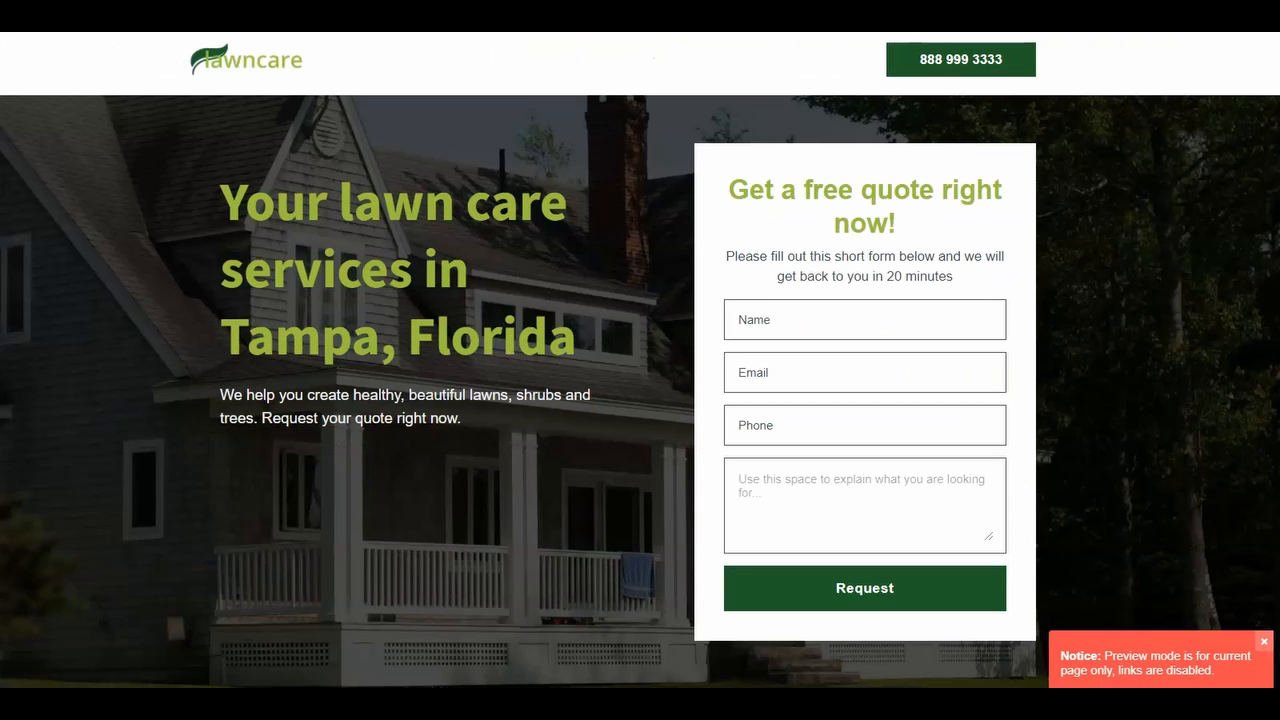
pyautogui.hotkey('ctrl', 'shift', 'Tab')
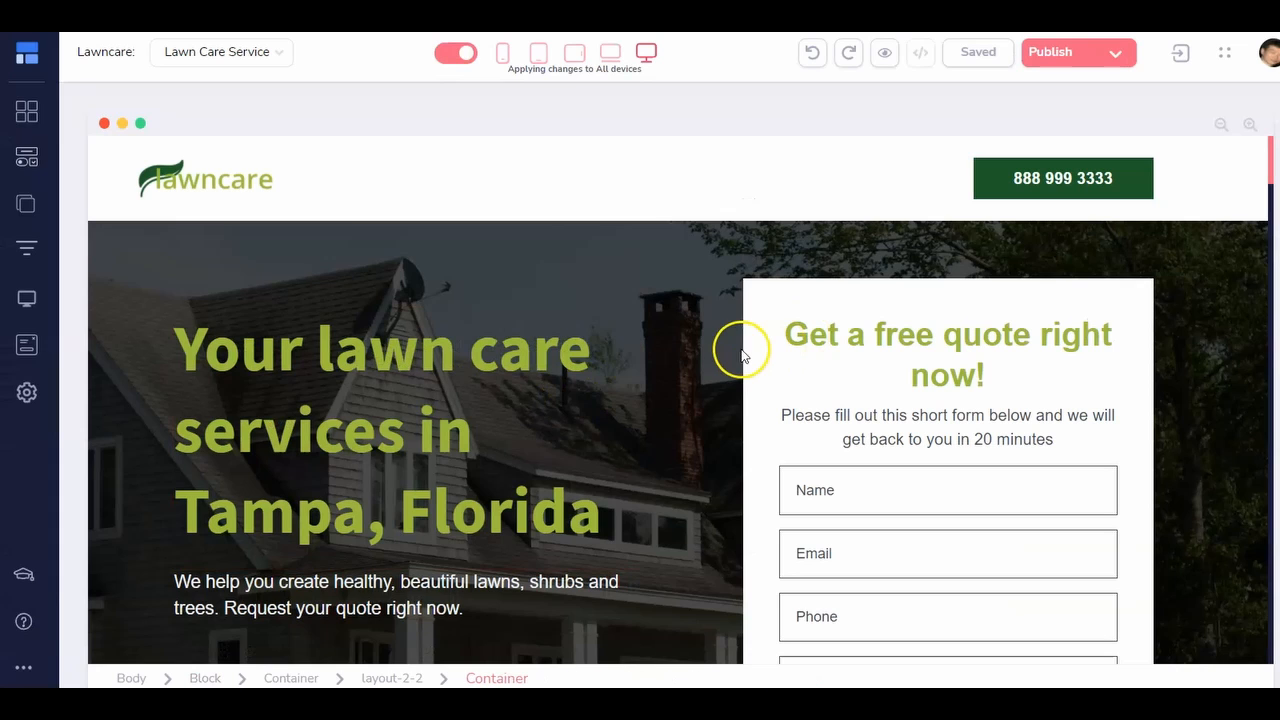
# Examine the lawn care page's header and hero section, including the logo, phone button, headline and quote form
pyautogui.scroll(-2, 740, 357)
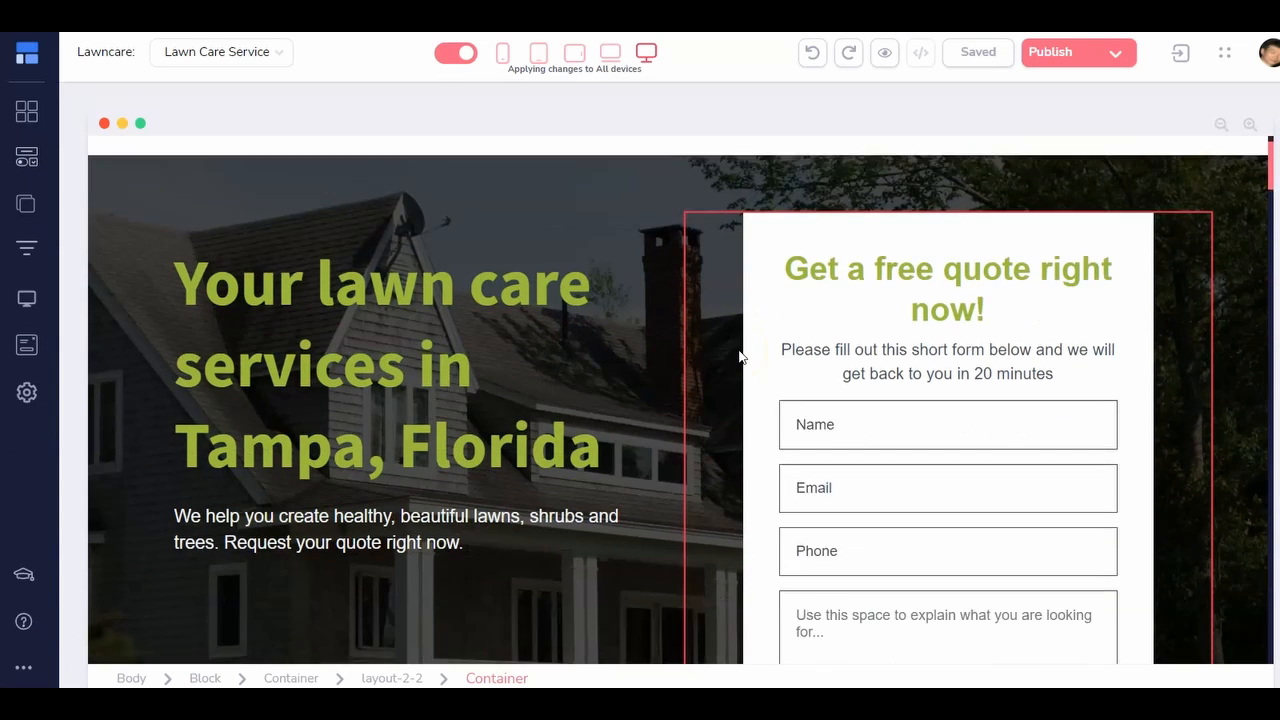
pyautogui.scroll(1, 740, 357)
pyautogui.scroll(1, 740, 357)
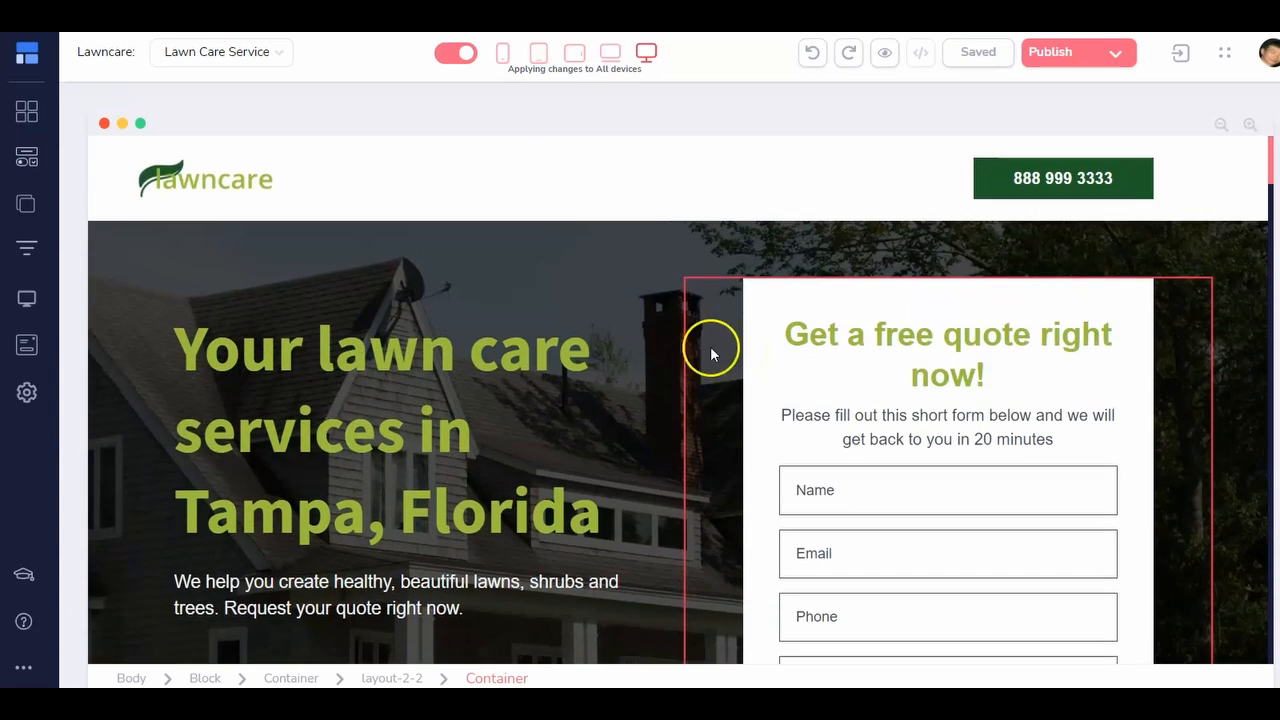
pyautogui.click(191, 182)
pyautogui.click(1037, 180)
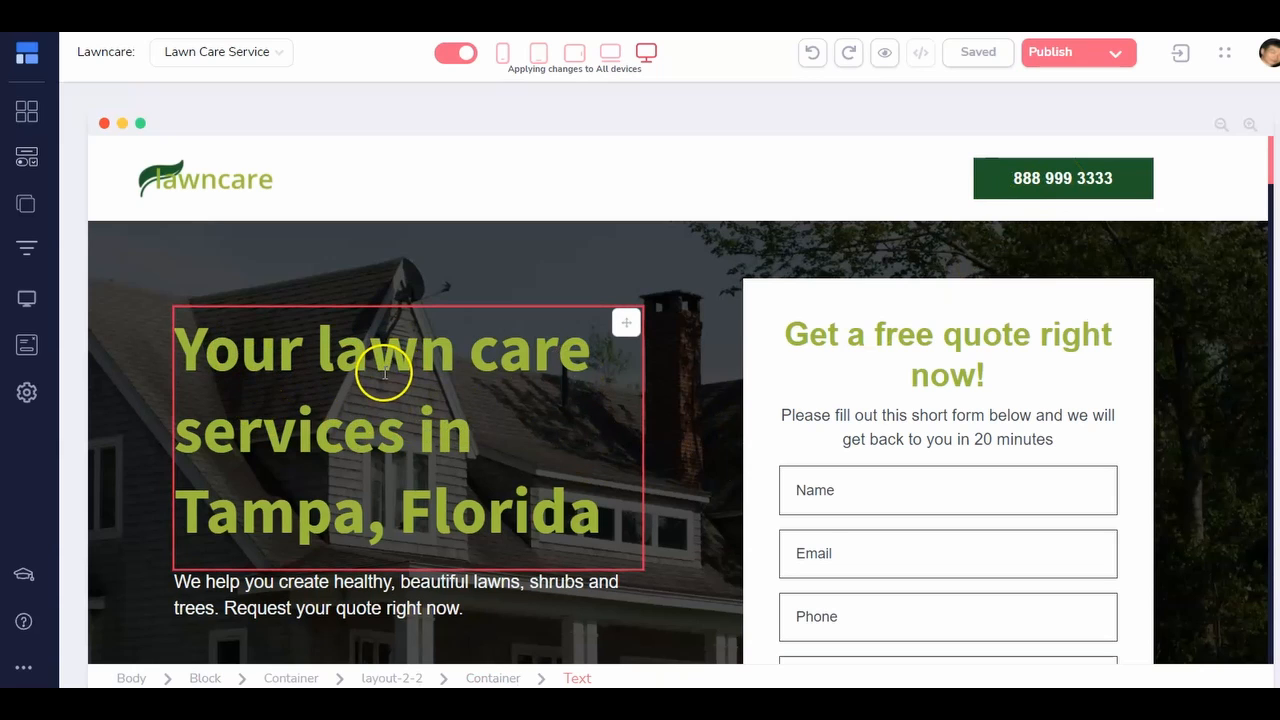
pyautogui.scroll(-3, 380, 429)
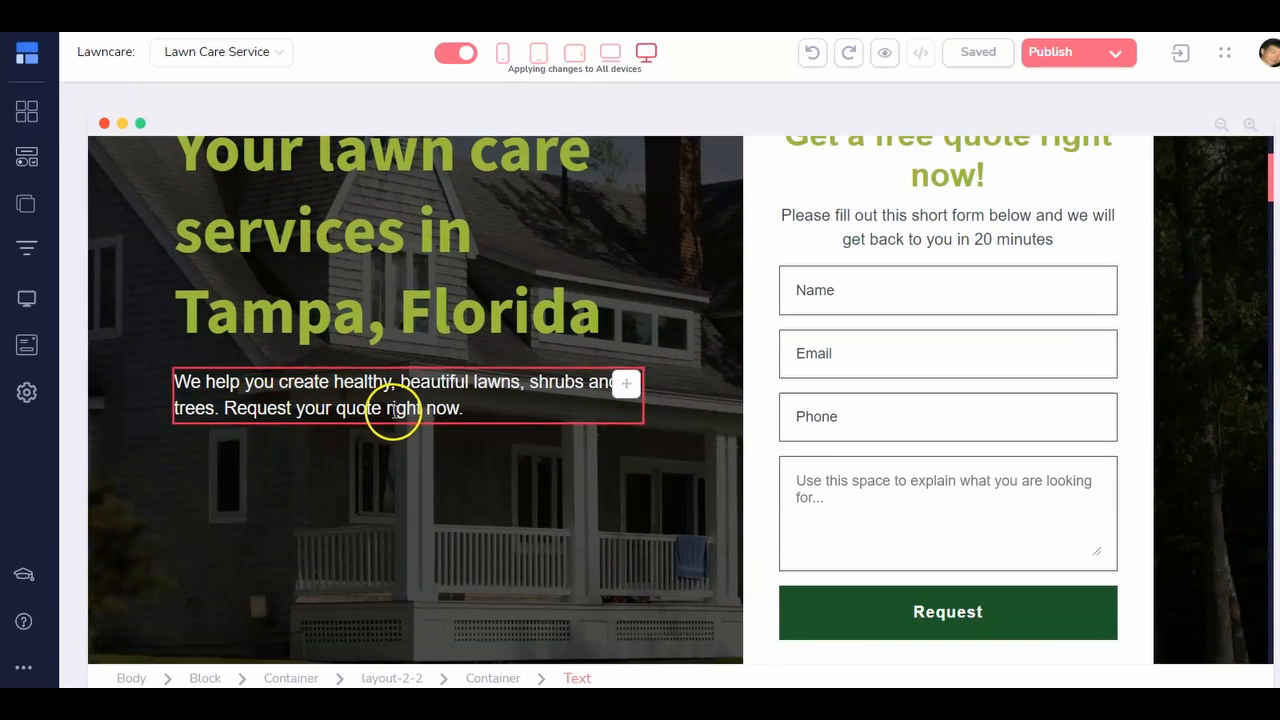
pyautogui.scroll(3, 866, 391)
pyautogui.scroll(-2, 886, 383)
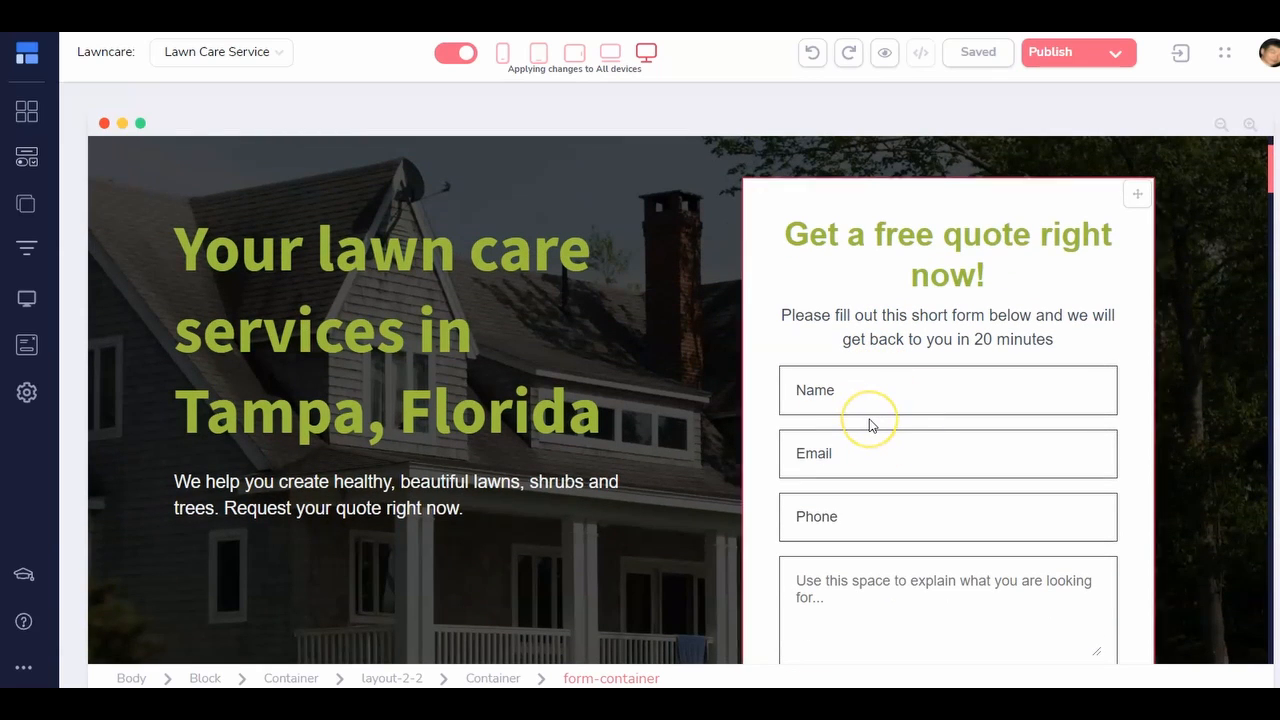
# Examine the "Our team can help you with" section and its Mowing, Trimming and Designing cards
pyautogui.scroll(-5, 869, 425)
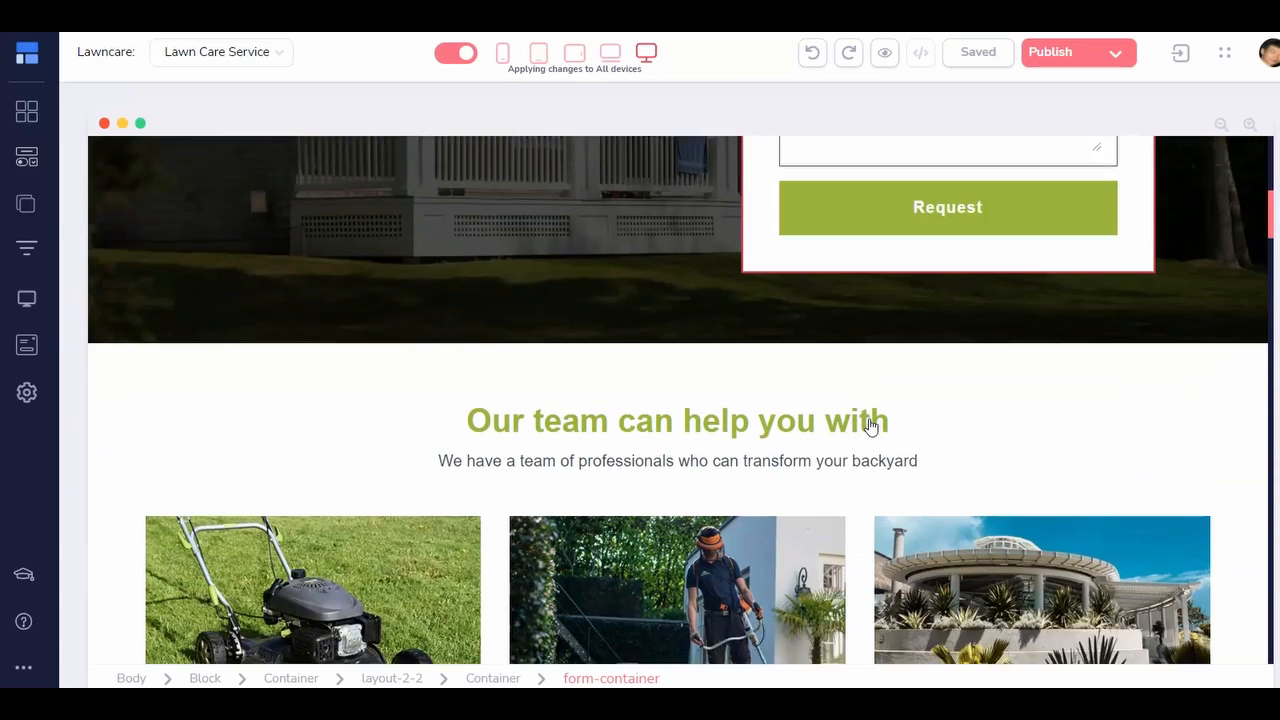
pyautogui.scroll(1, 869, 425)
pyautogui.click(474, 380)
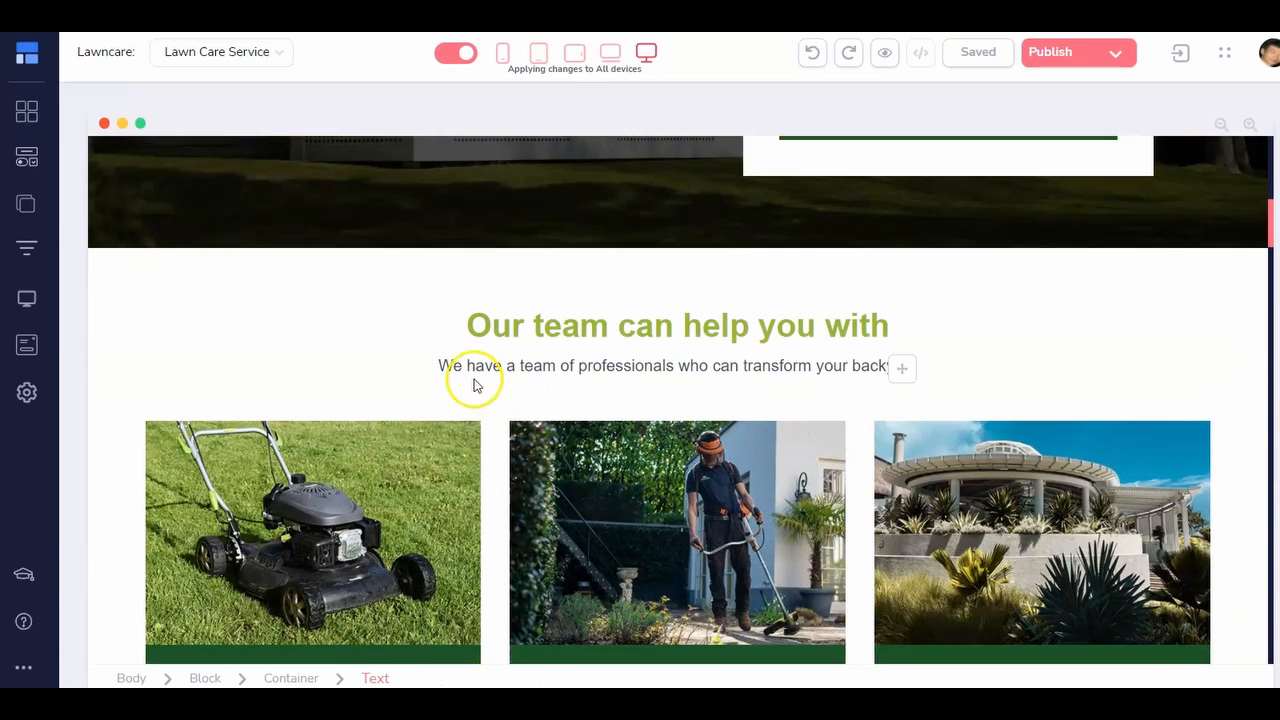
pyautogui.scroll(-1, 474, 380)
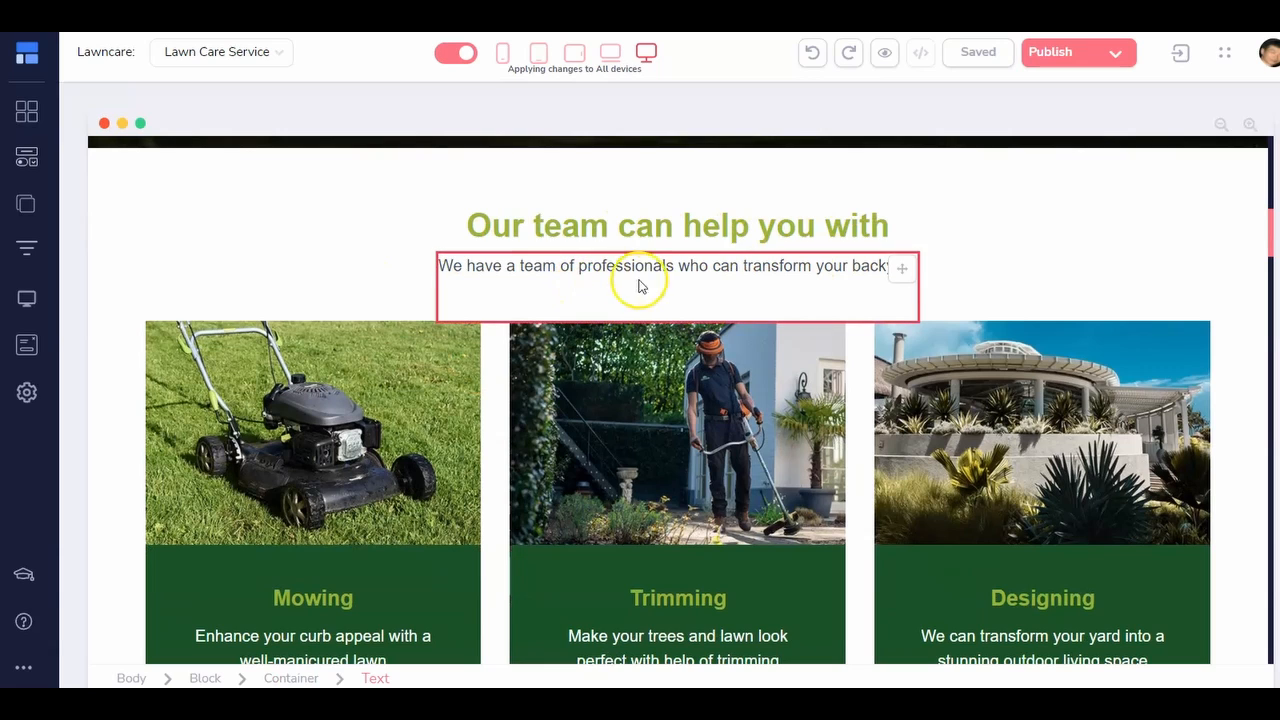
pyautogui.click(737, 443)
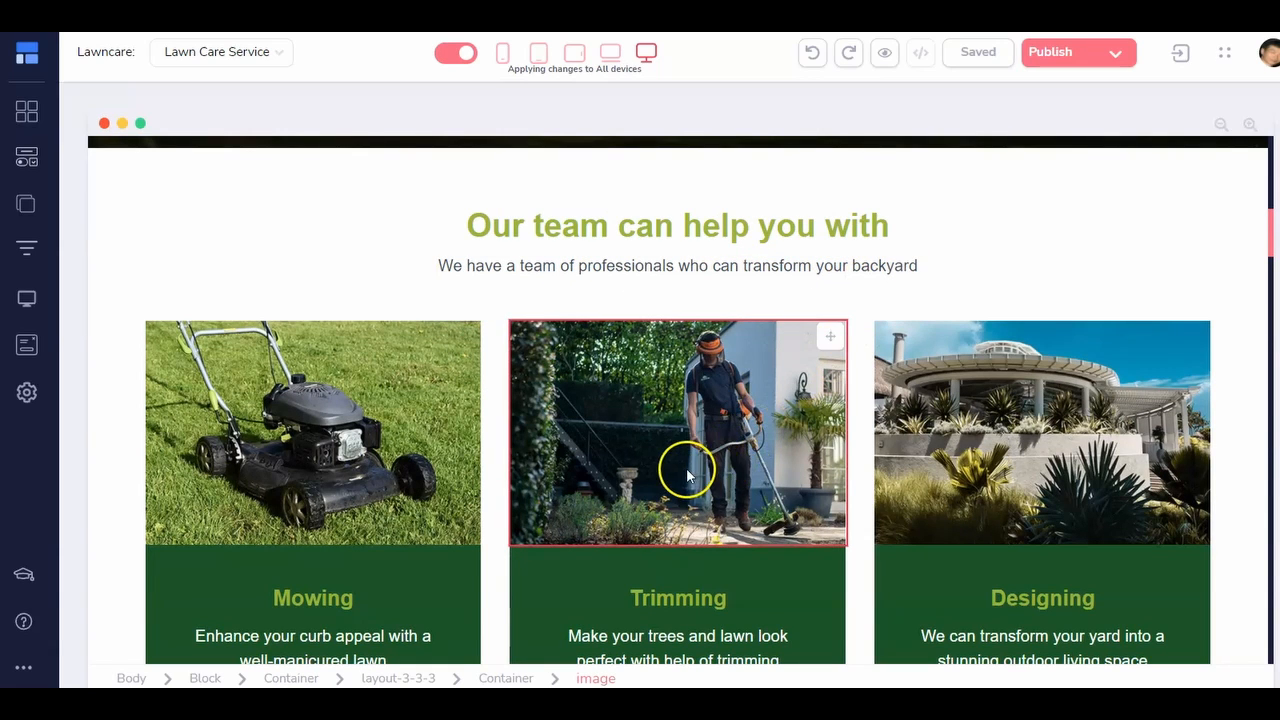
pyautogui.scroll(-1, 687, 475)
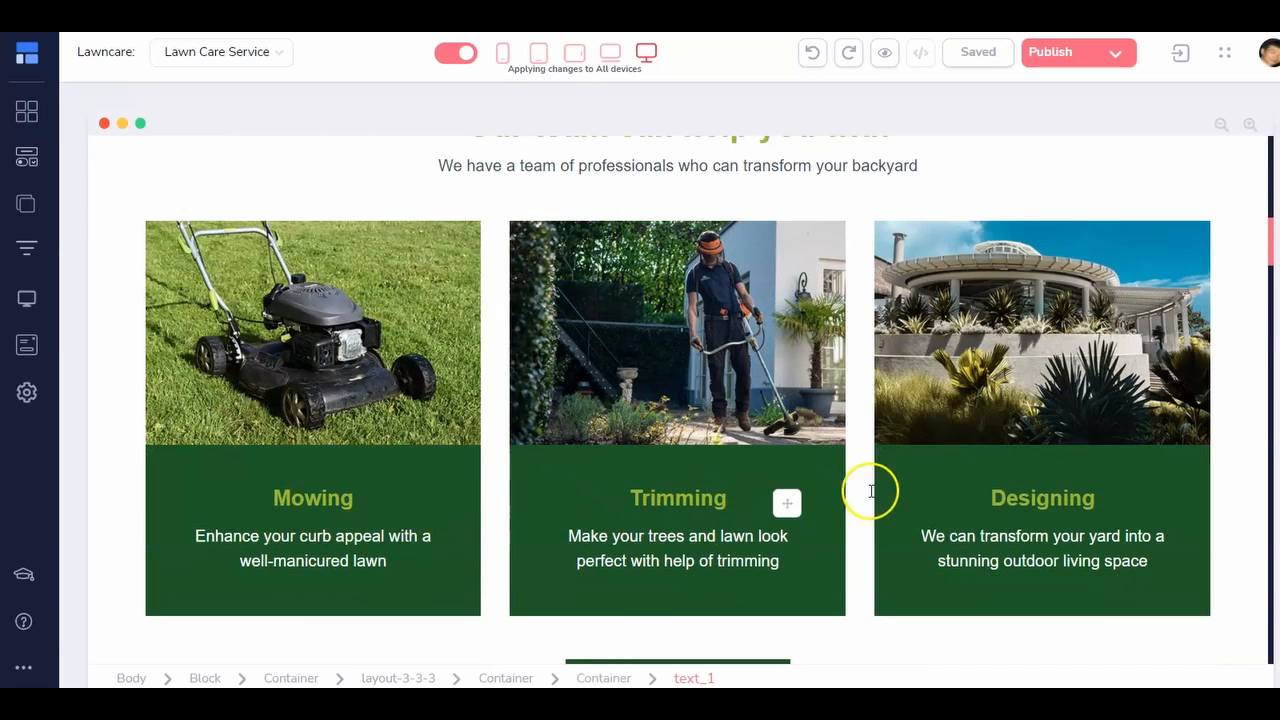
pyautogui.scroll(-1, 711, 505)
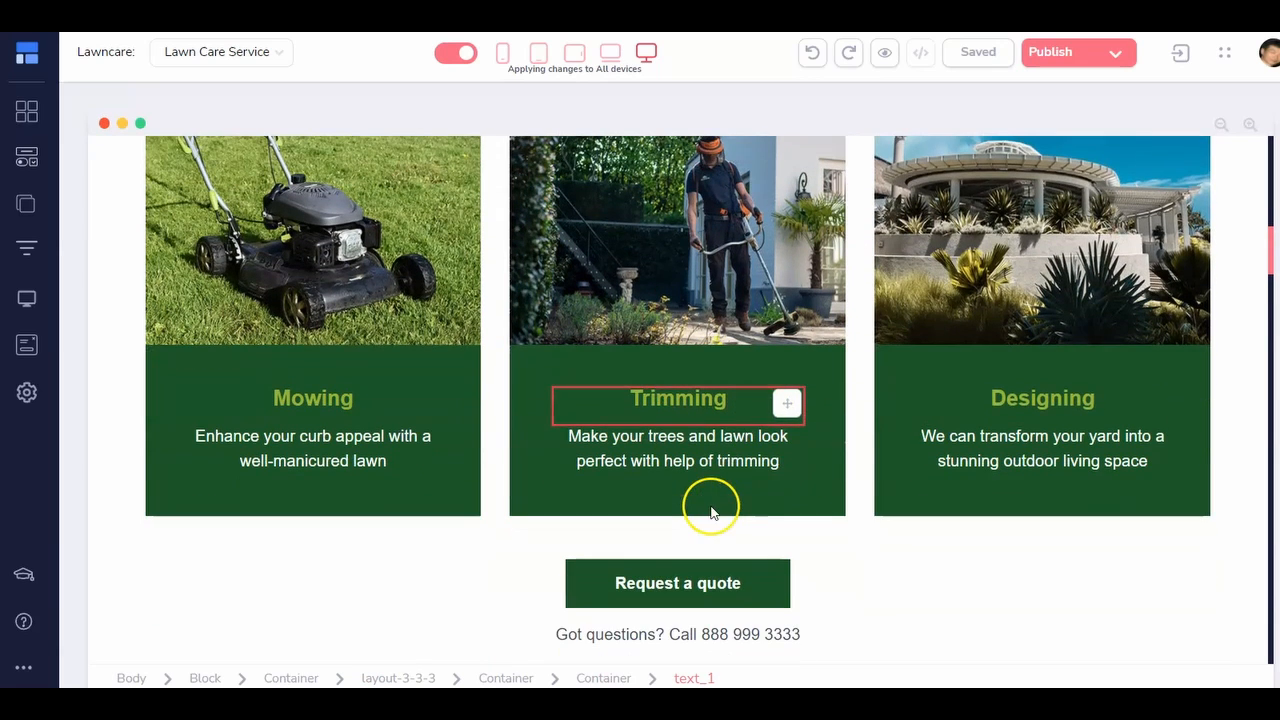
# Inspect the "Request a quote" button, the call line beneath it, and the Mowing card's title and image
pyautogui.scroll(-1, 709, 511)
pyautogui.click(700, 486)
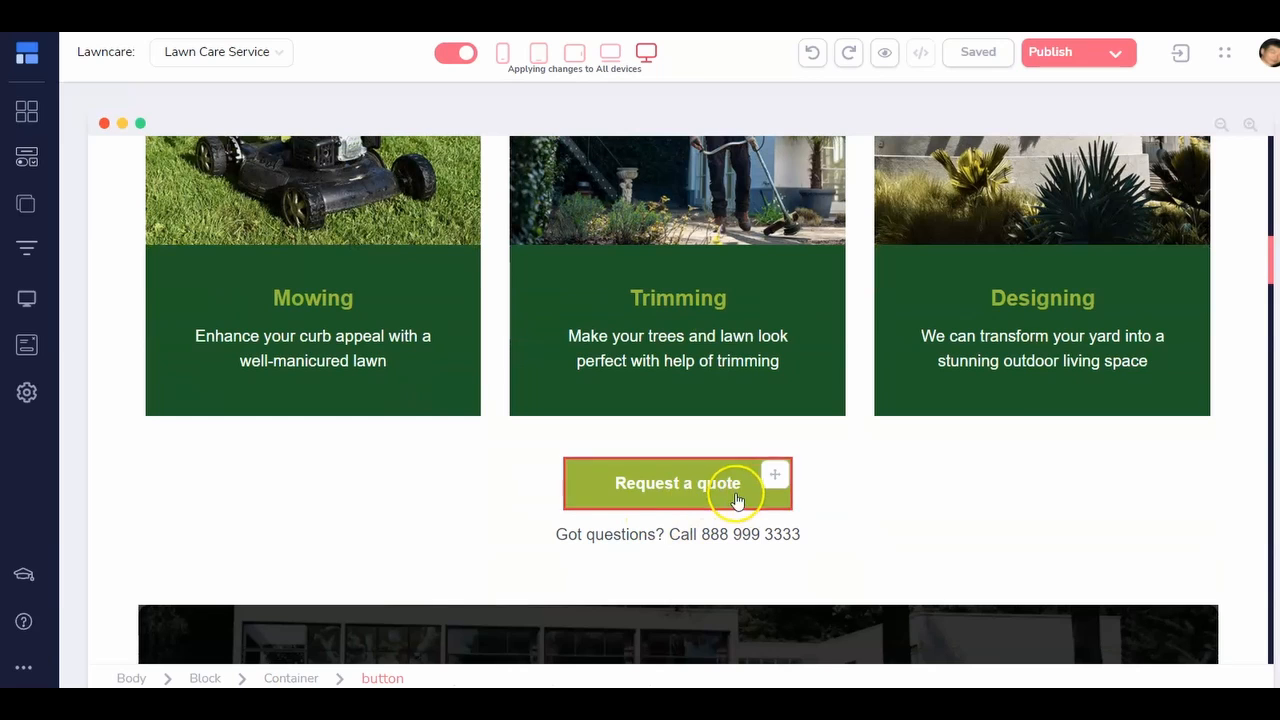
pyautogui.click(722, 532)
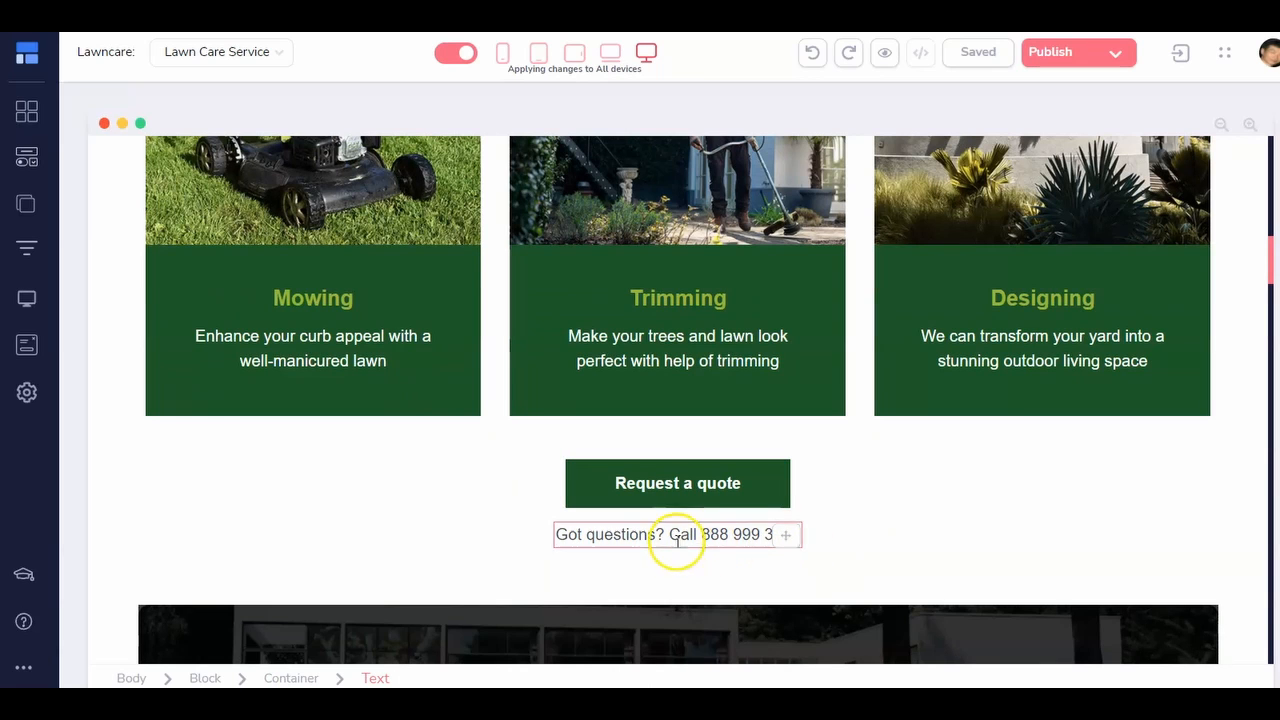
pyautogui.scroll(2, 718, 545)
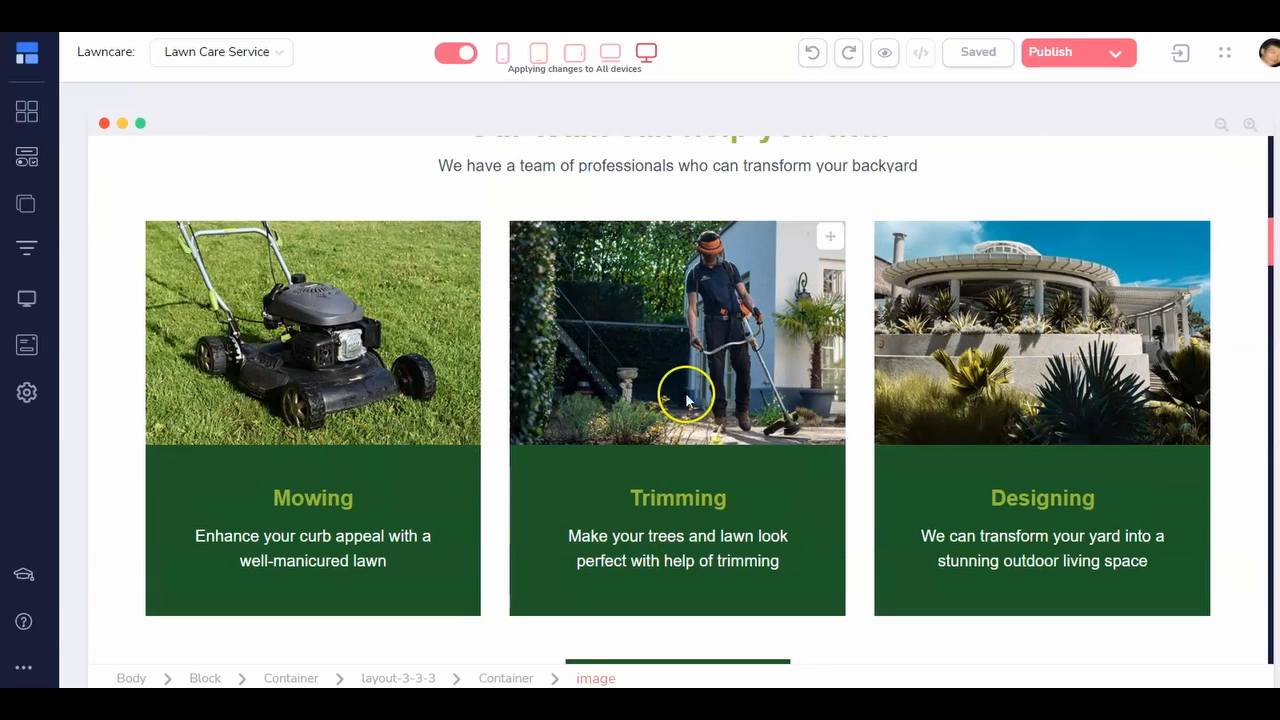
pyautogui.click(302, 497)
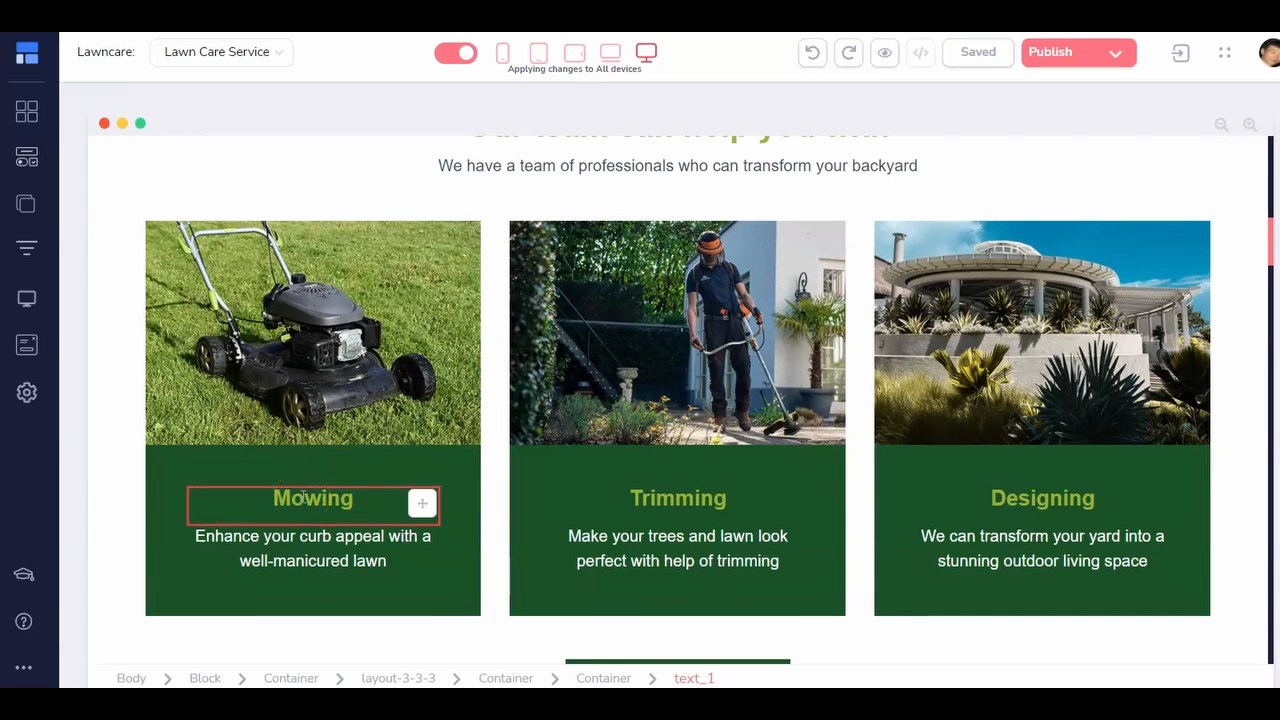
pyautogui.scroll(1, 302, 497)
pyautogui.click(372, 480)
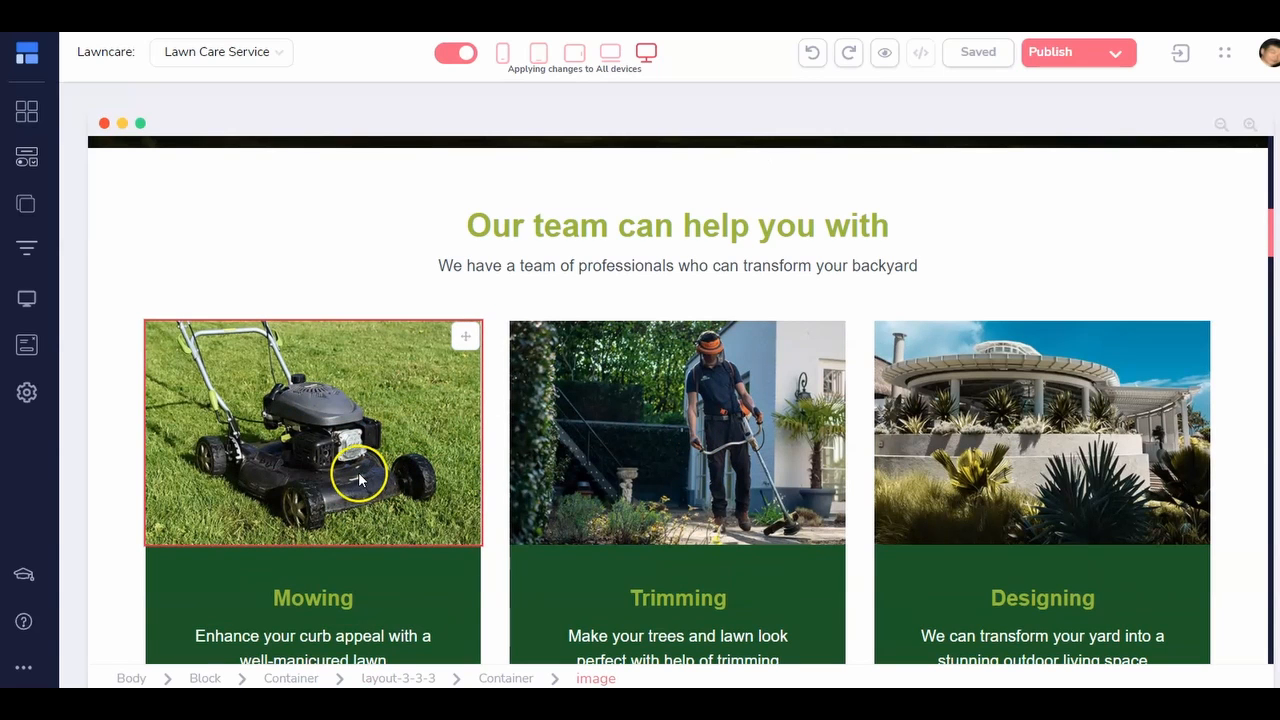
# Review the "Your landscape needs care" banner, the client testimonials and the "Our recent client work" image gallery
pyautogui.scroll(-7, 359, 479)
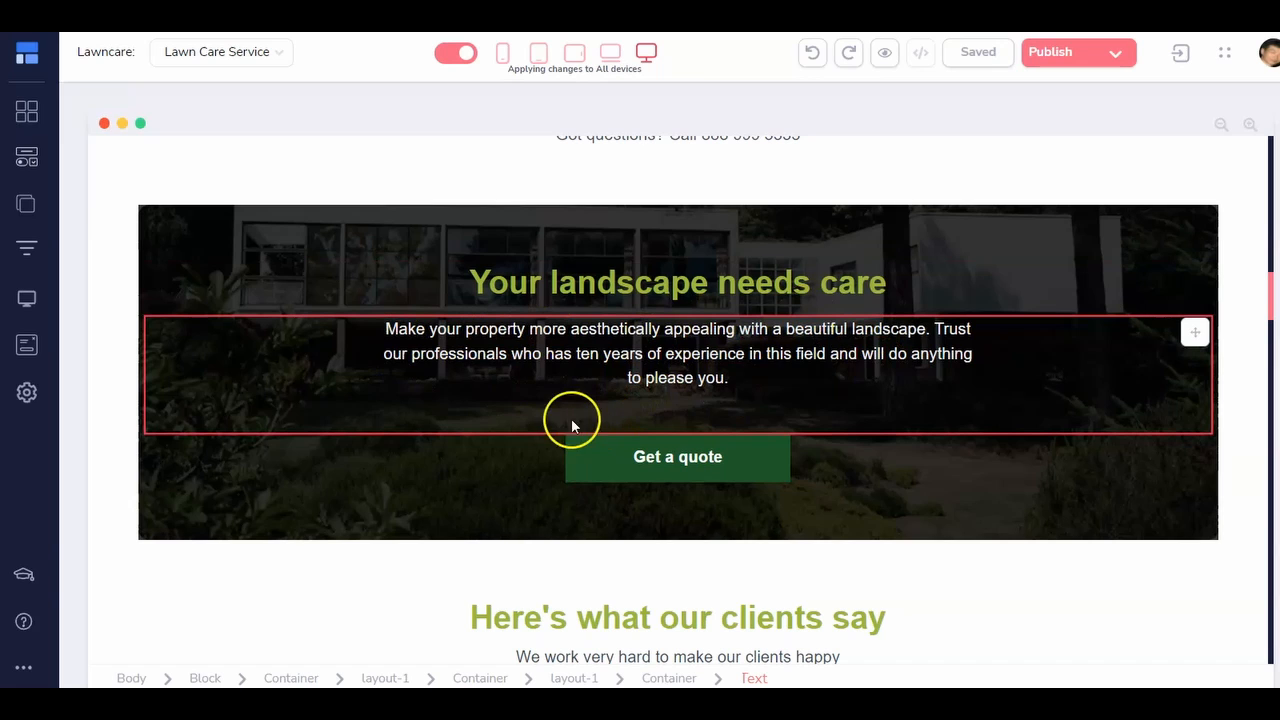
pyautogui.scroll(-1, 580, 380)
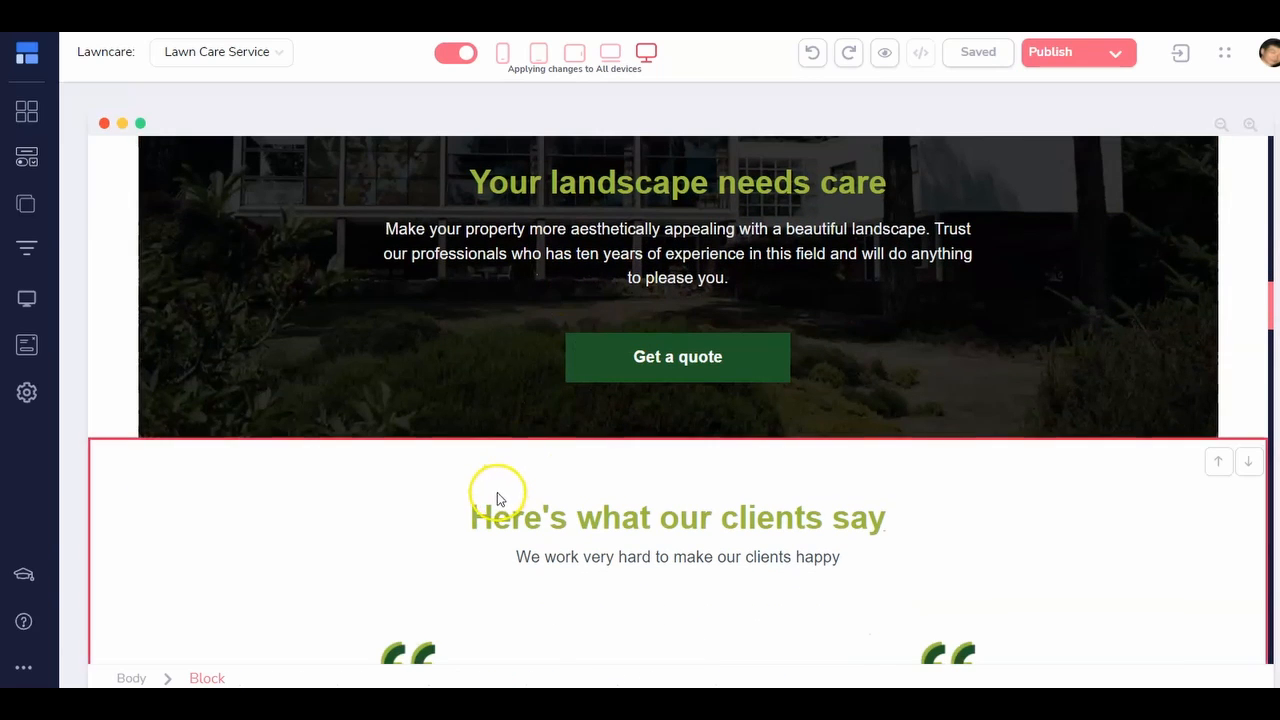
pyautogui.scroll(-1, 497, 493)
pyautogui.scroll(-1, 497, 491)
pyautogui.scroll(-1, 511, 460)
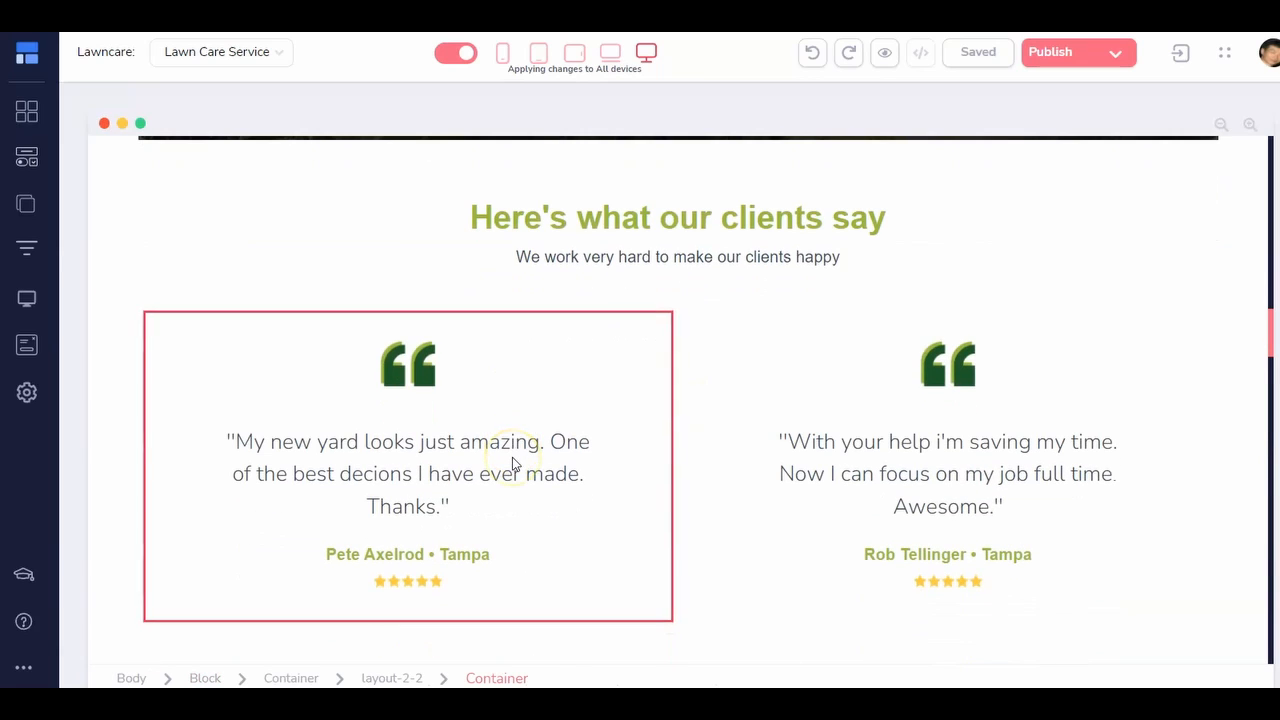
pyautogui.click(481, 515)
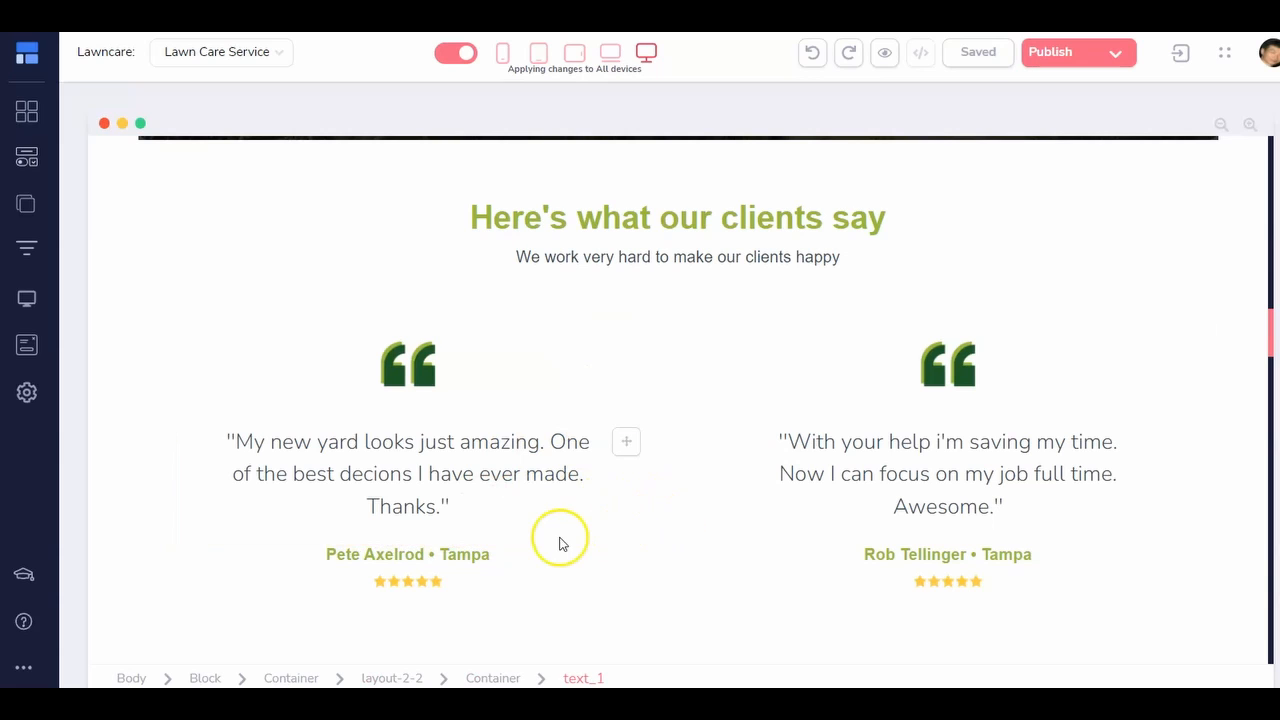
pyautogui.scroll(-6, 576, 532)
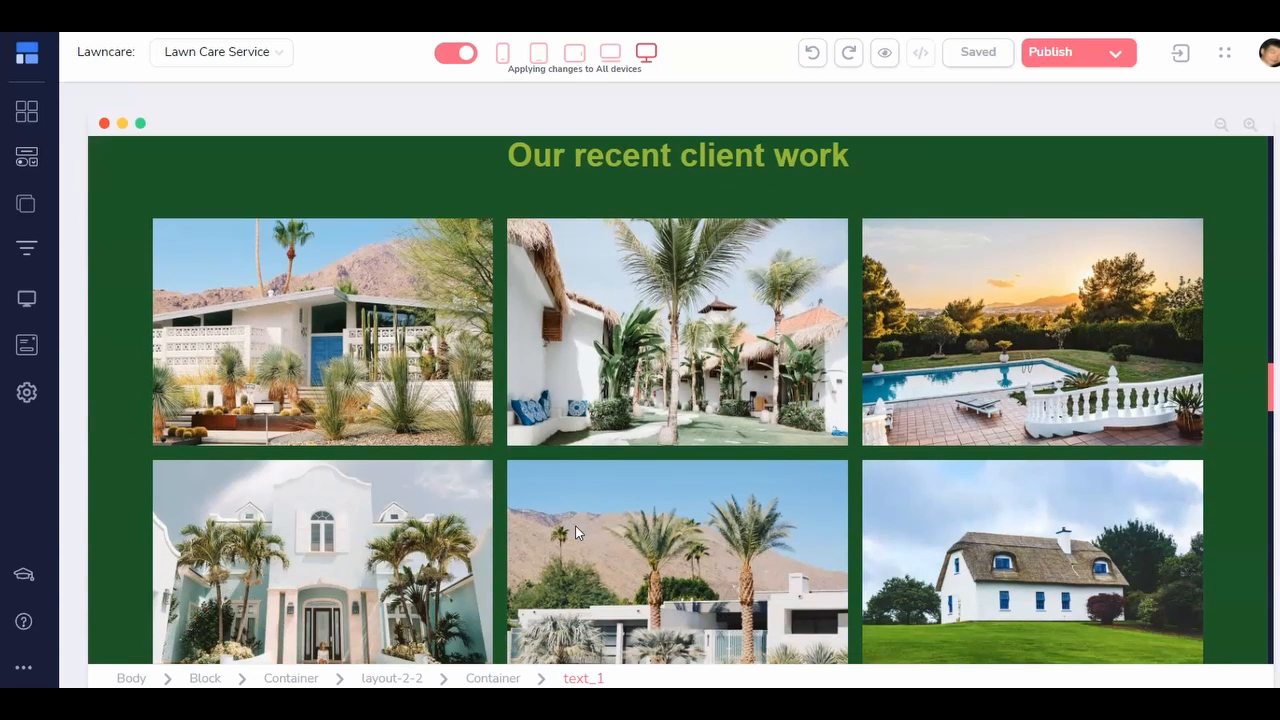
pyautogui.click(586, 416)
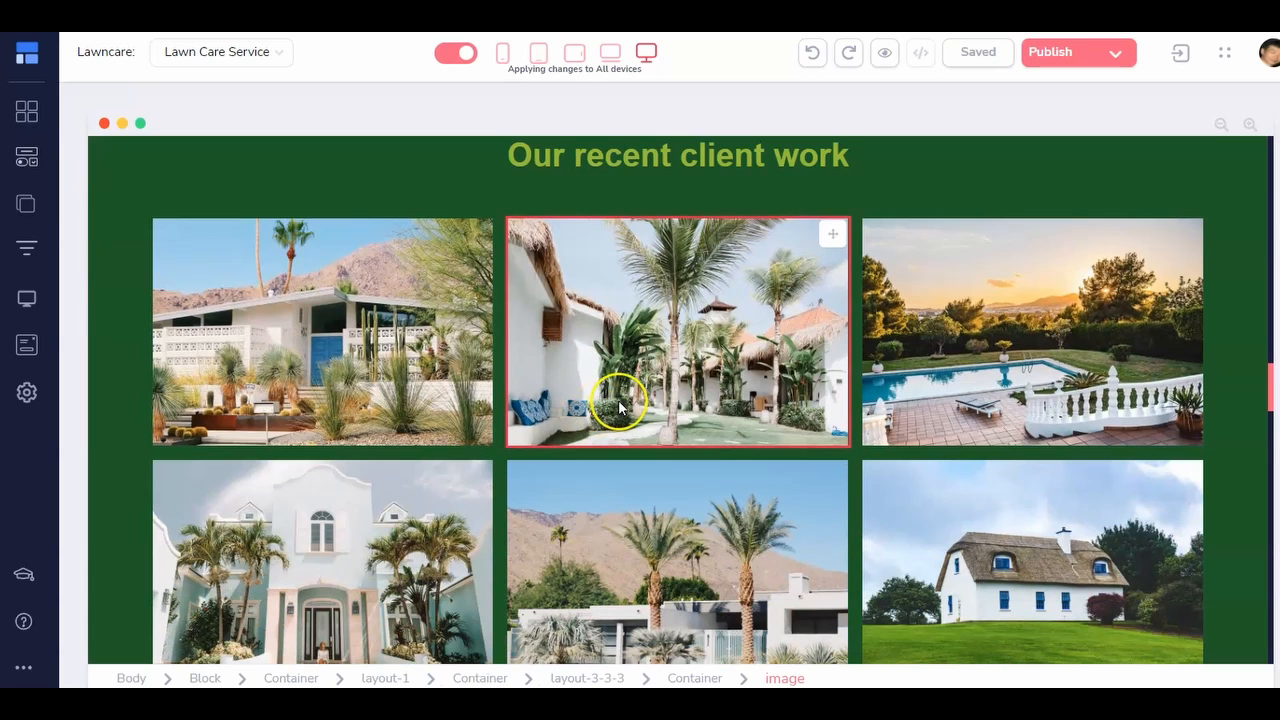
# Examine the "About or company and team" section and its placeholder video below the client work gallery
pyautogui.scroll(-1, 612, 404)
pyautogui.scroll(1, 618, 408)
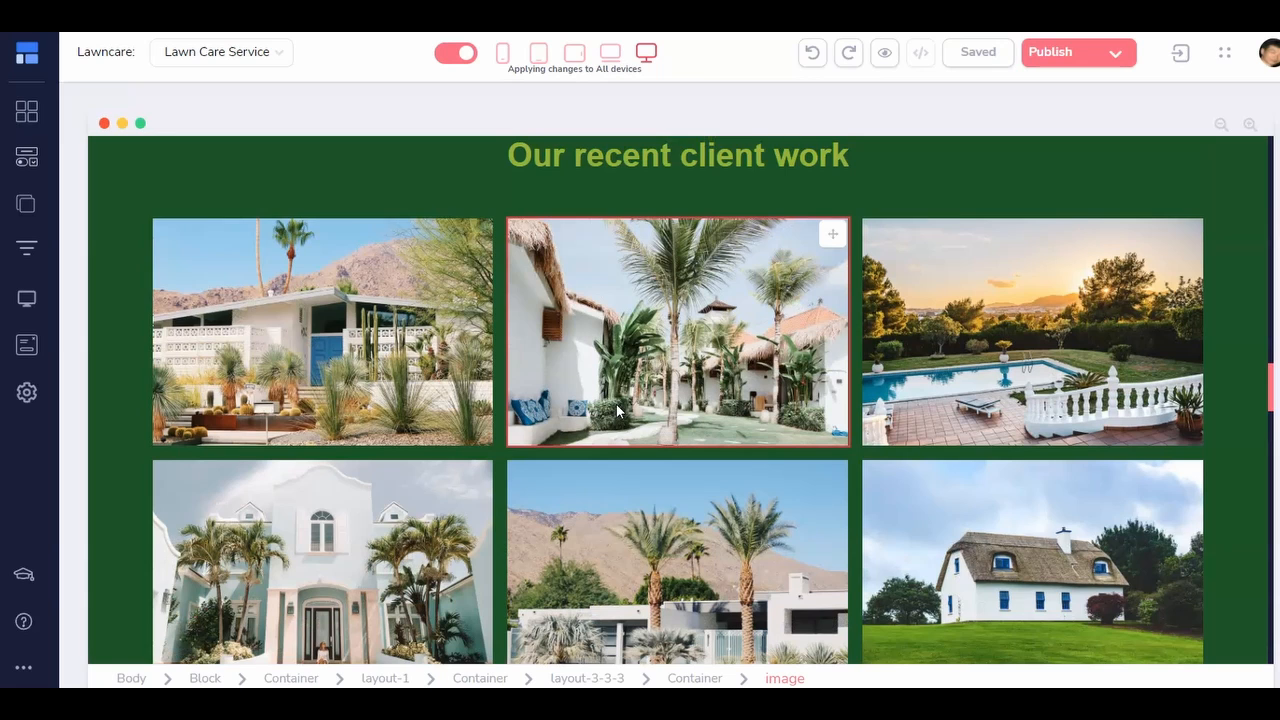
pyautogui.scroll(-5, 616, 406)
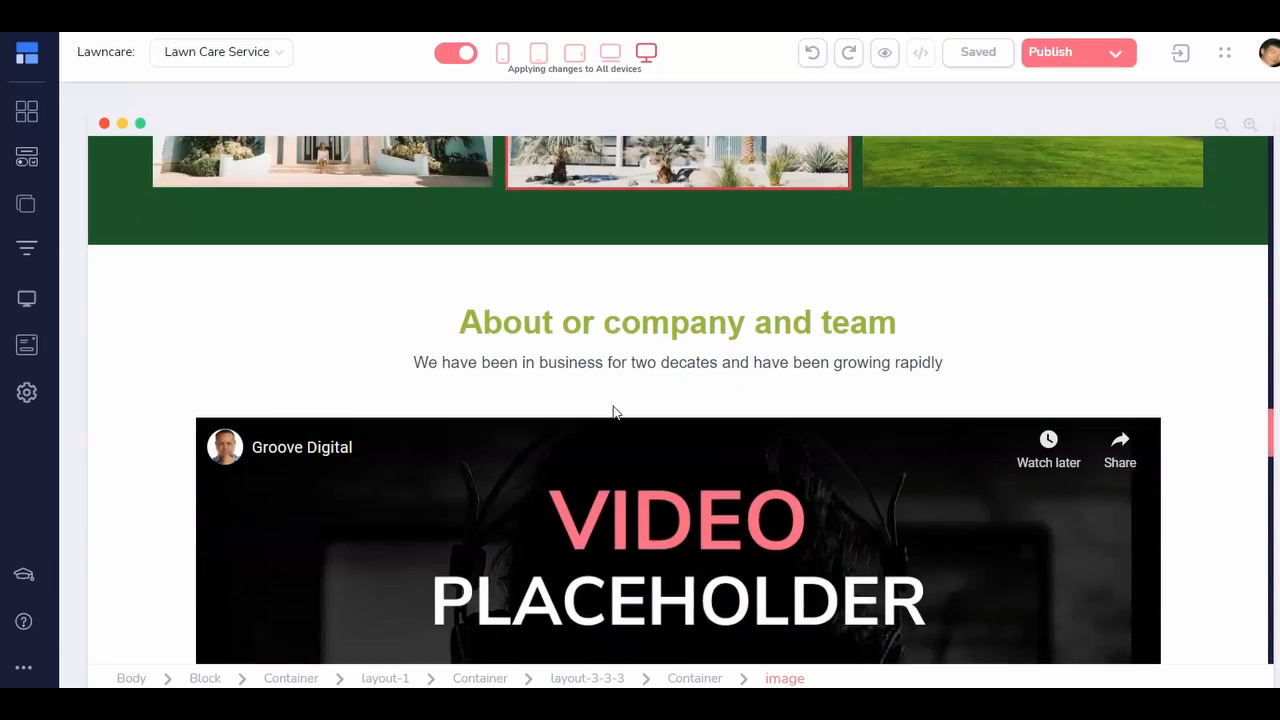
pyautogui.scroll(-4, 614, 412)
pyautogui.click(614, 418)
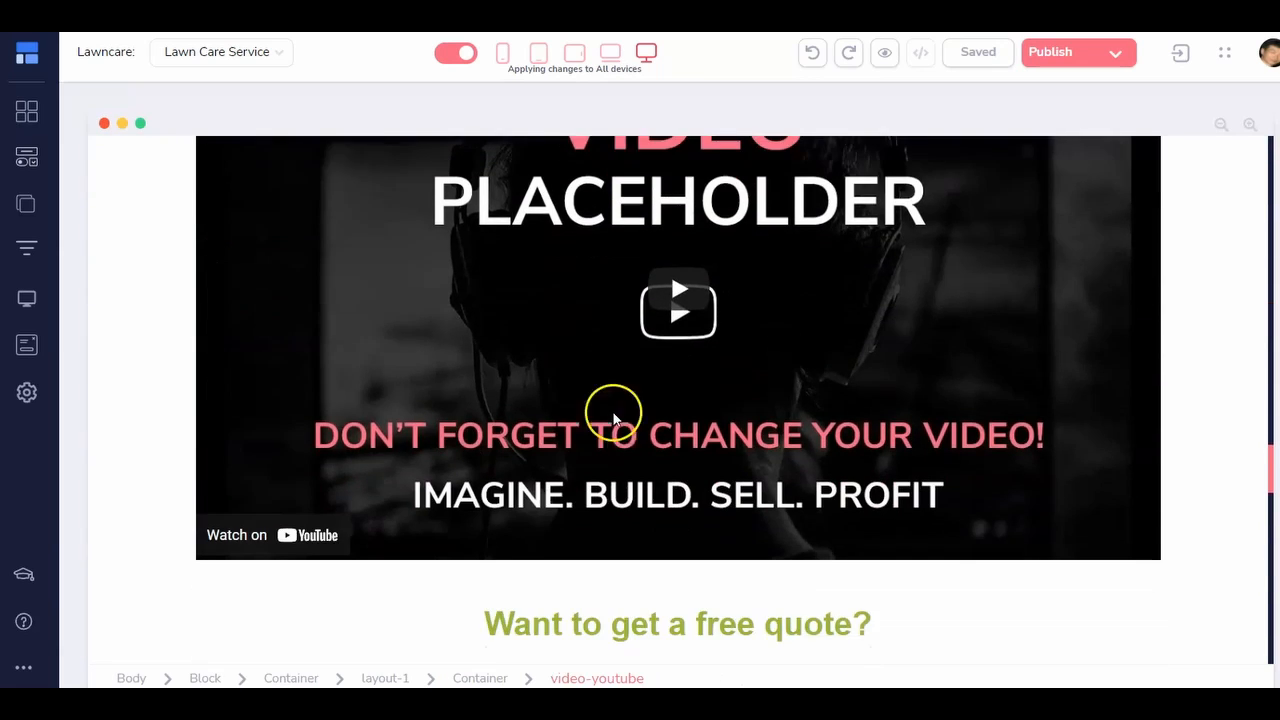
pyautogui.scroll(2, 614, 418)
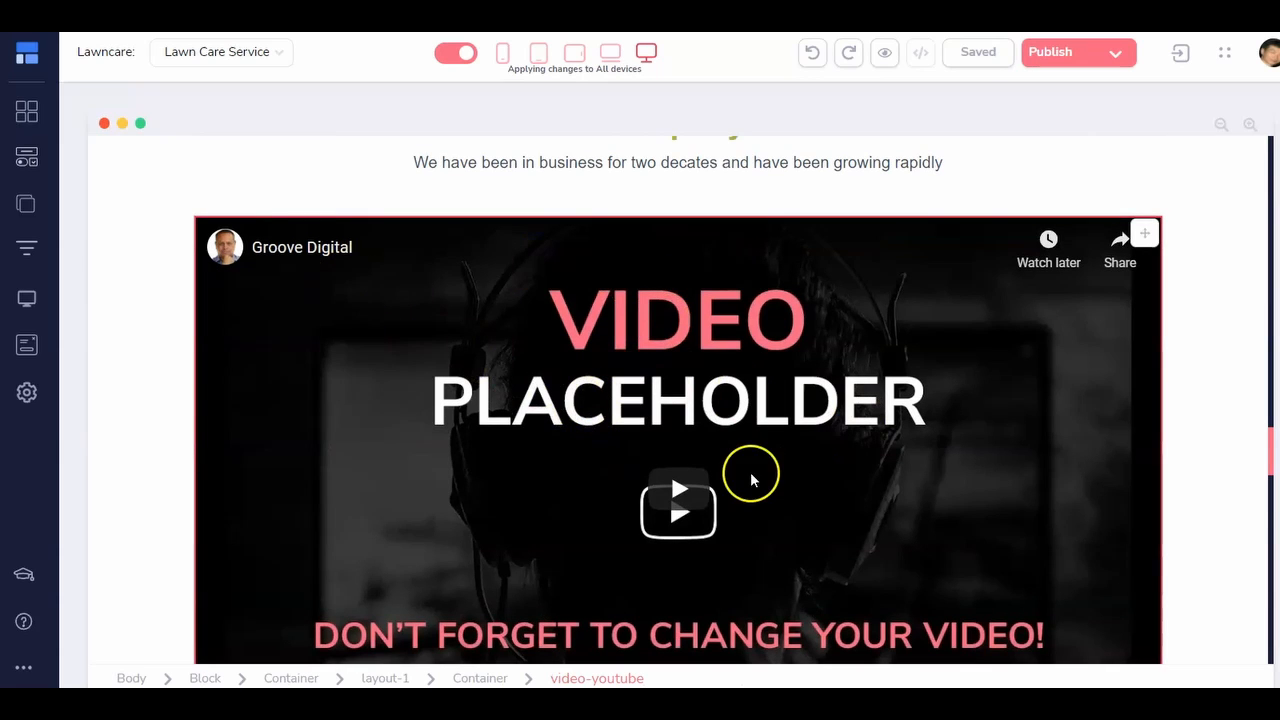
pyautogui.scroll(-1, 731, 451)
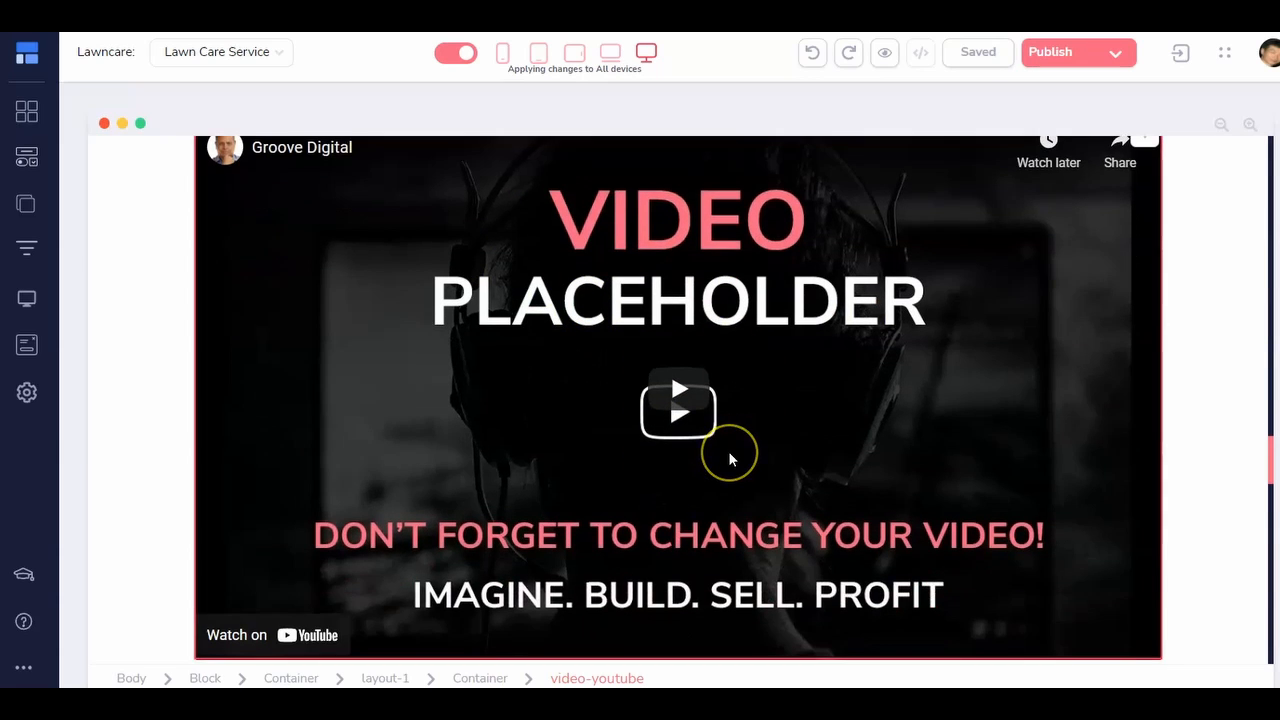
# Examine the "Want to get a free quote?" call to action, the three process steps and the new-client discount banner
pyautogui.scroll(-4, 728, 458)
pyautogui.click(730, 460)
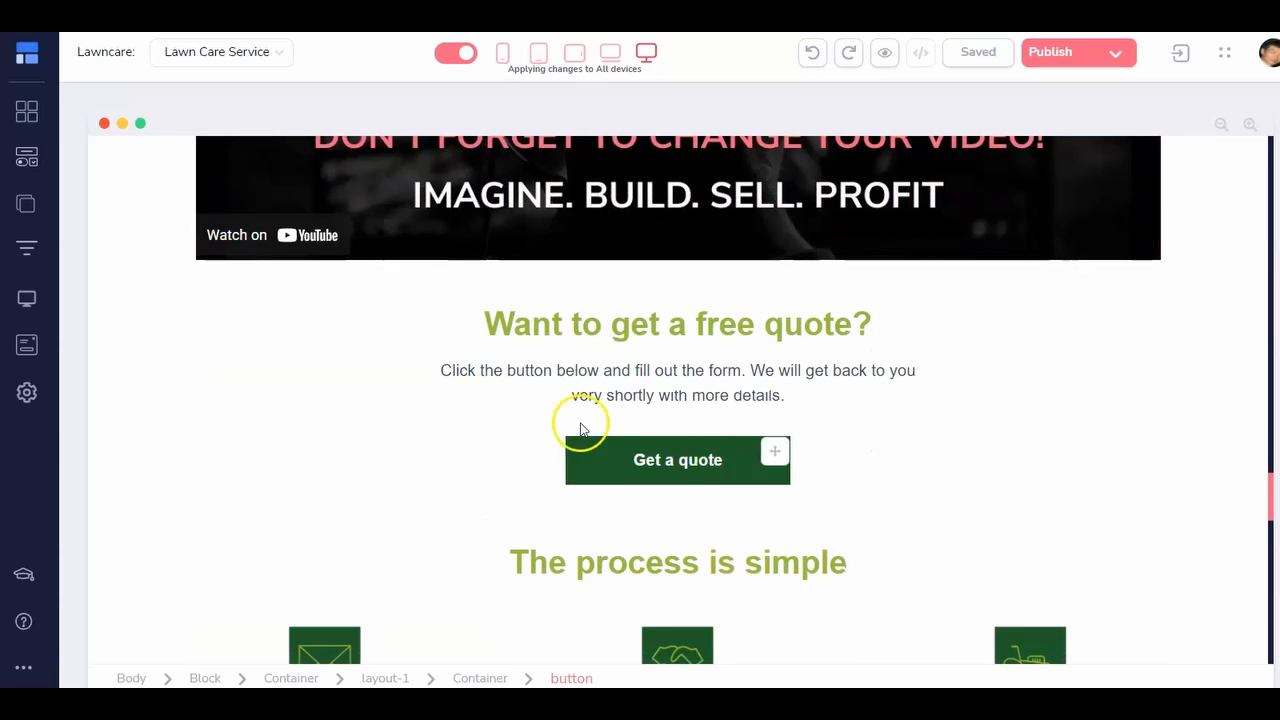
pyautogui.scroll(-2, 741, 451)
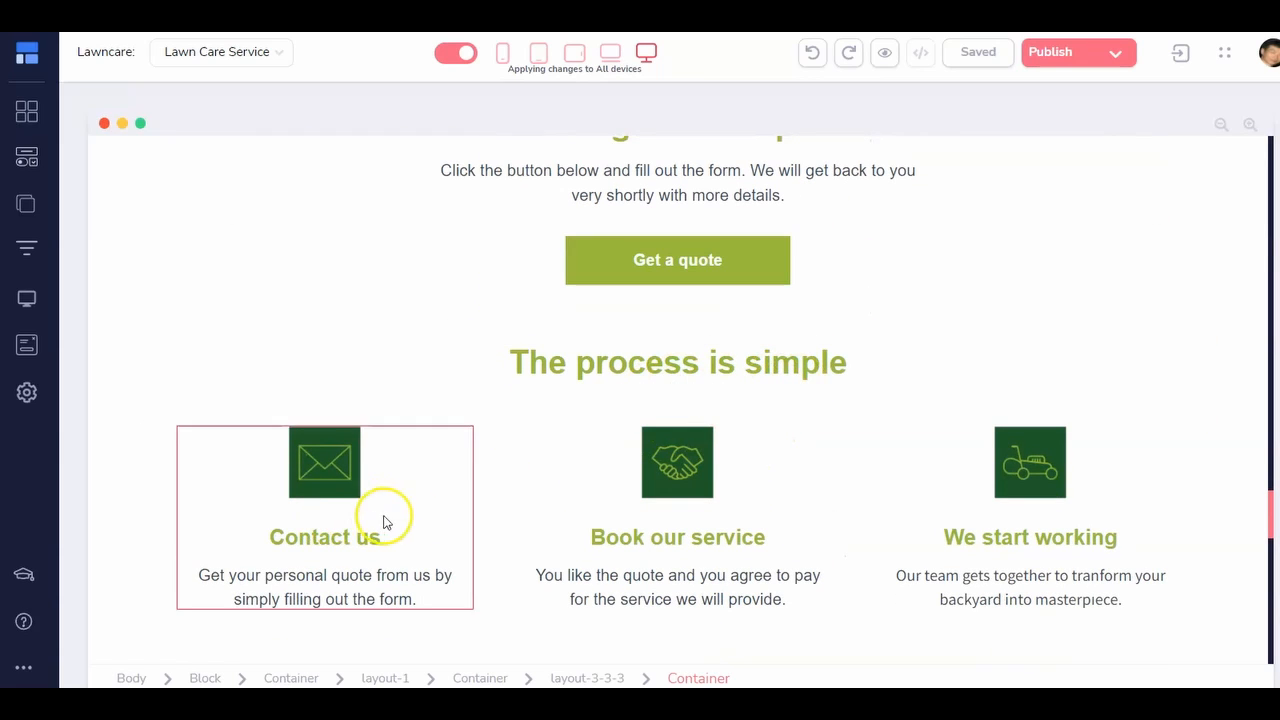
pyautogui.scroll(-2, 1014, 434)
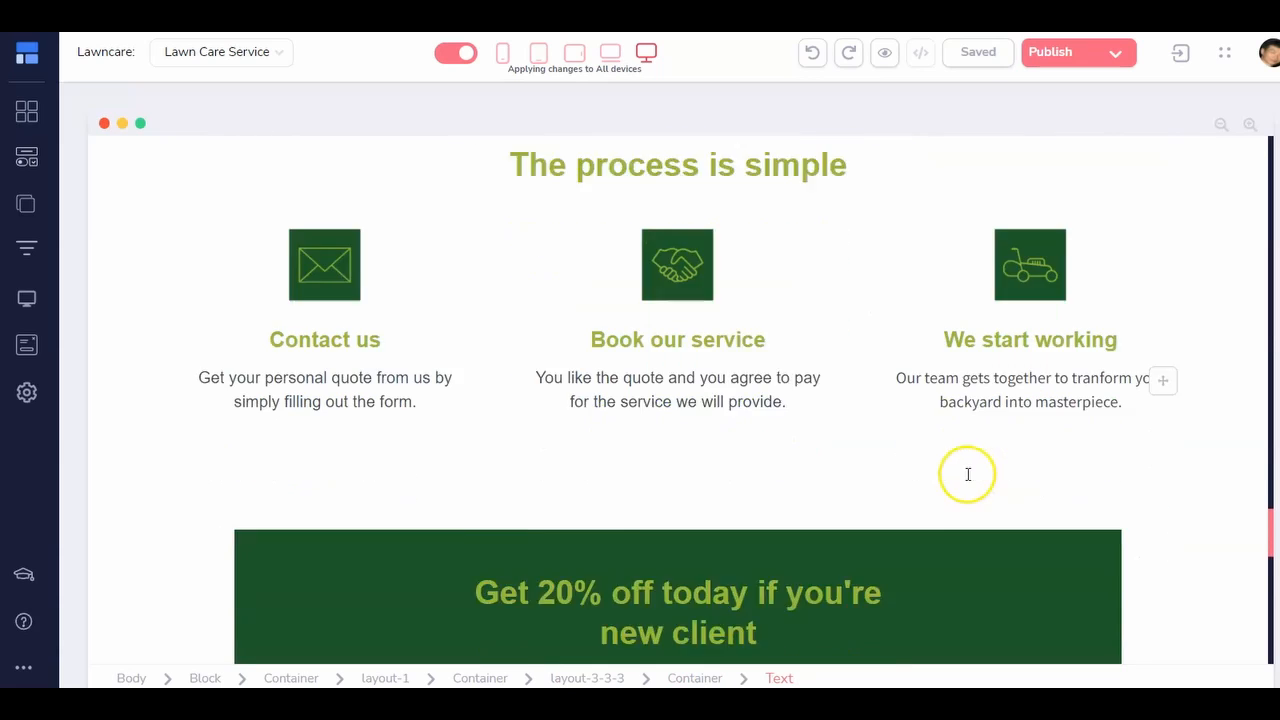
pyautogui.scroll(-3, 968, 474)
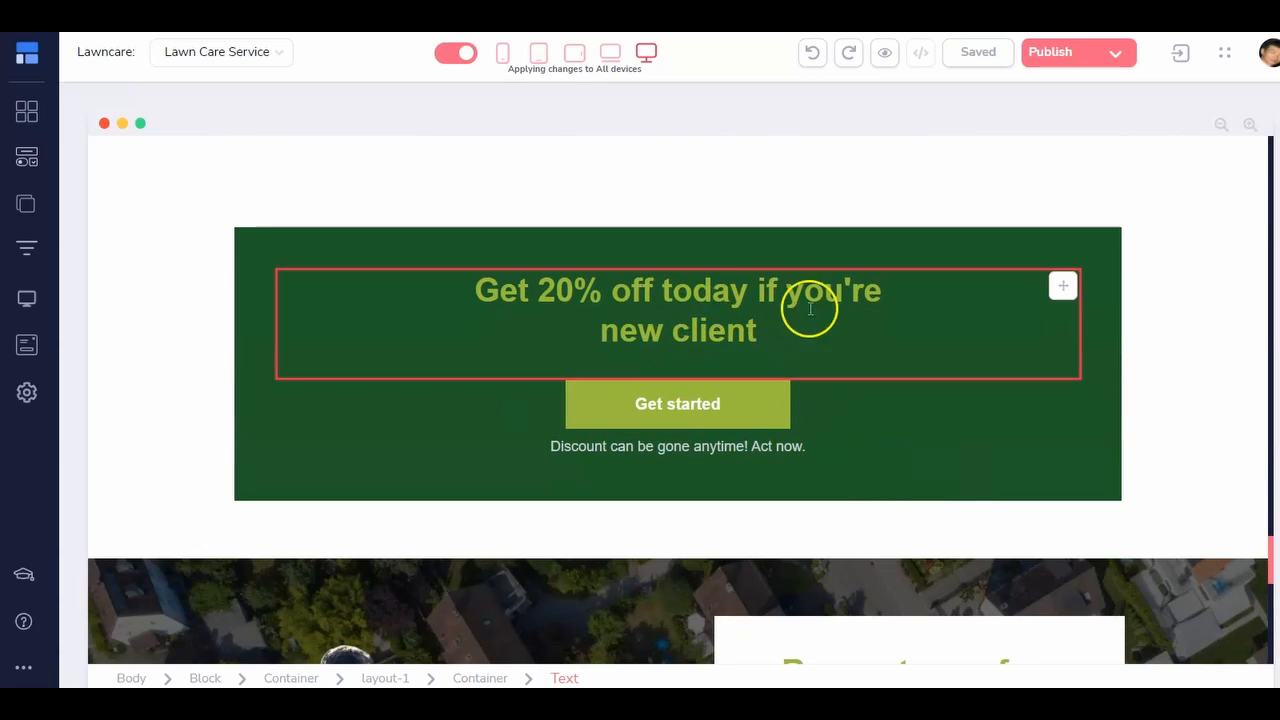
pyautogui.scroll(-3, 631, 459)
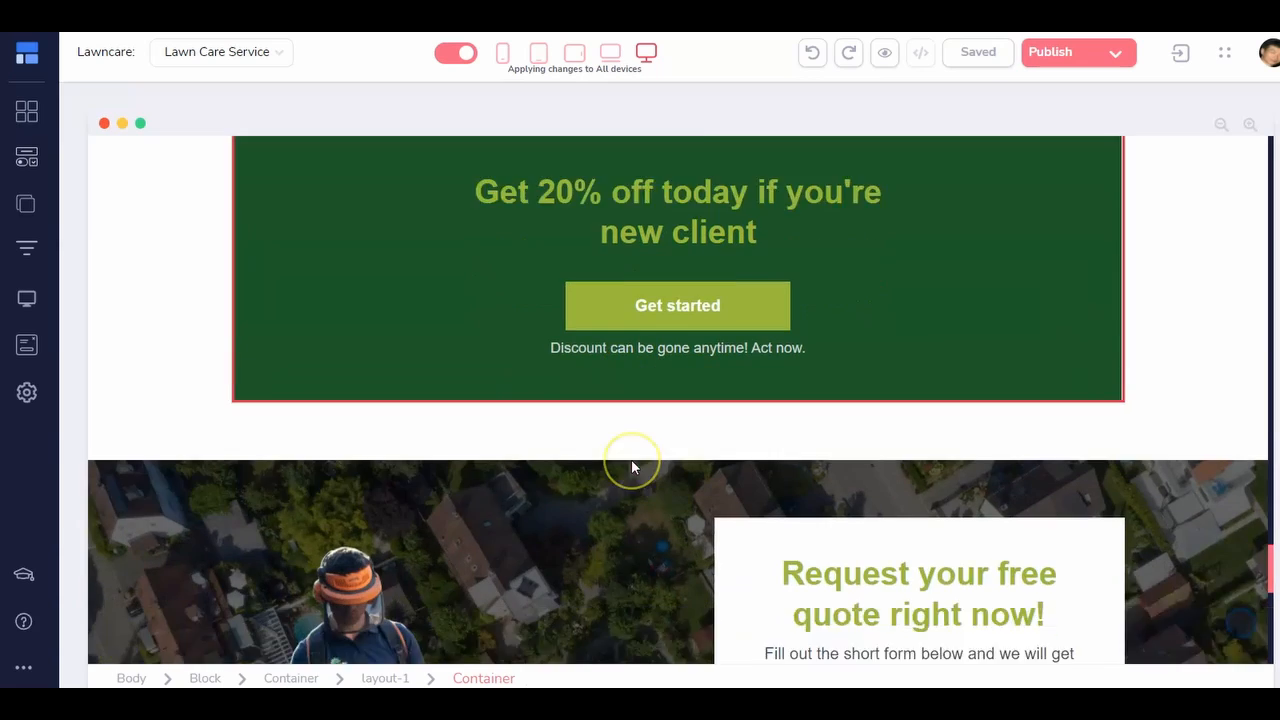
pyautogui.scroll(3, 631, 459)
# Inspect the closing "Request your free quote right now!" form, including its introductory text and input fields
pyautogui.scroll(-5, 631, 457)
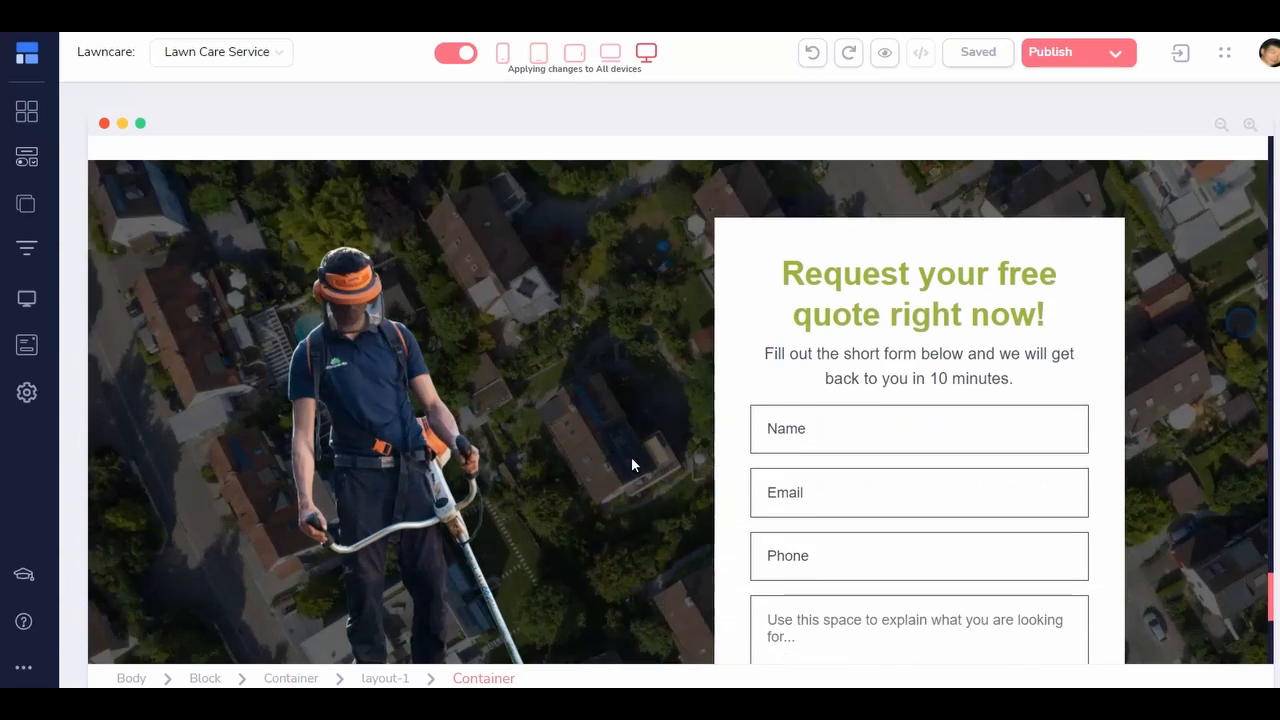
pyautogui.scroll(-1, 633, 457)
pyautogui.scroll(2, 773, 394)
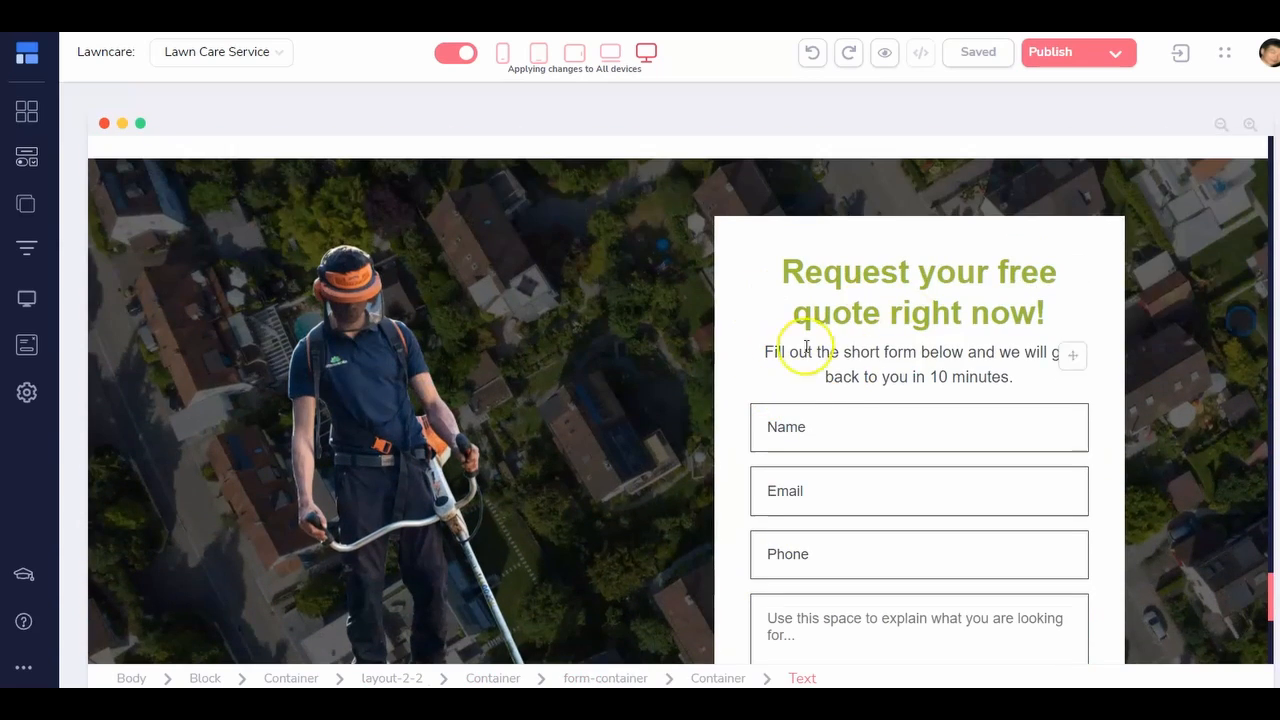
pyautogui.click(885, 355)
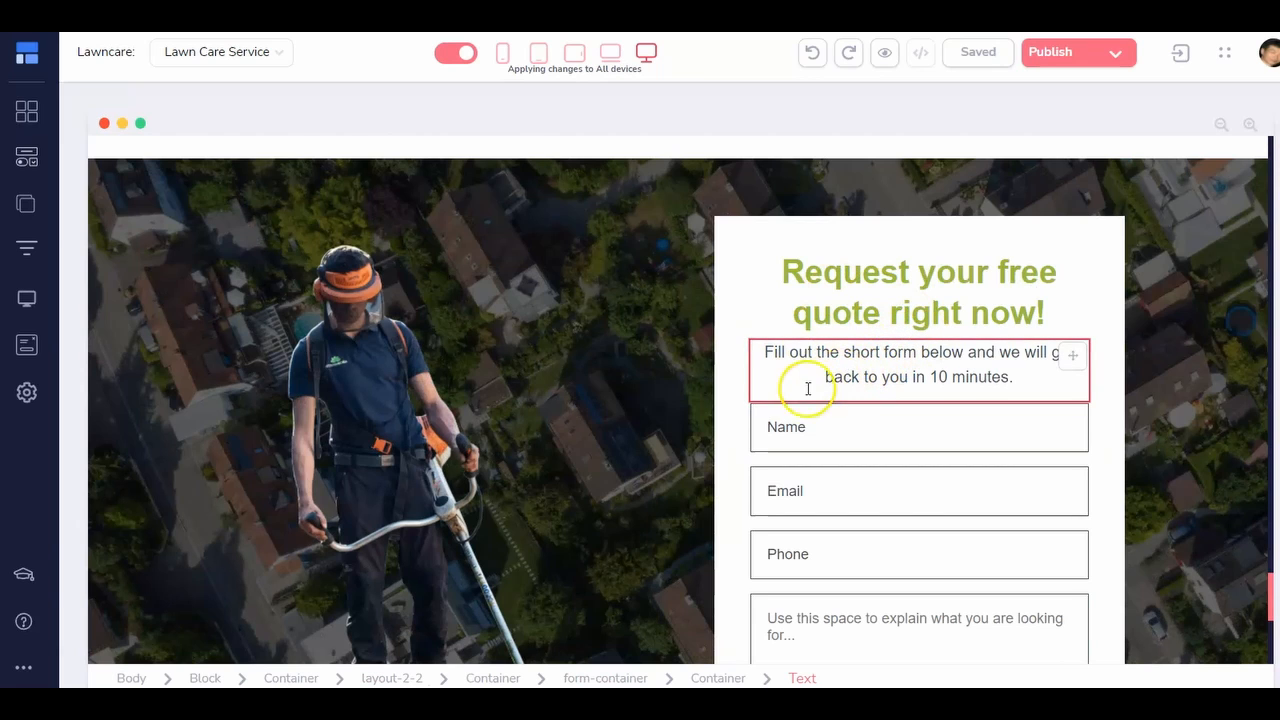
pyautogui.scroll(-5, 723, 391)
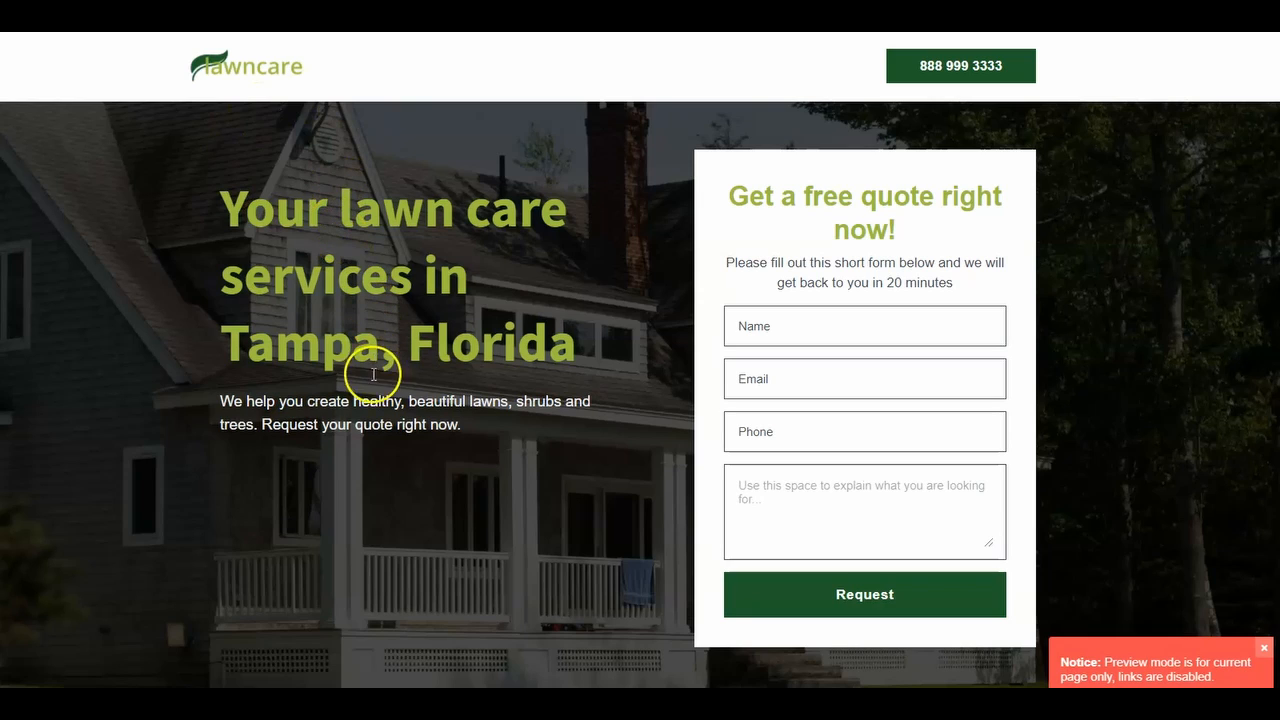
# Dismiss the preview notice and review the "Our team can help you with" service cards and quote button in the page preview
pyautogui.click(1266, 649)
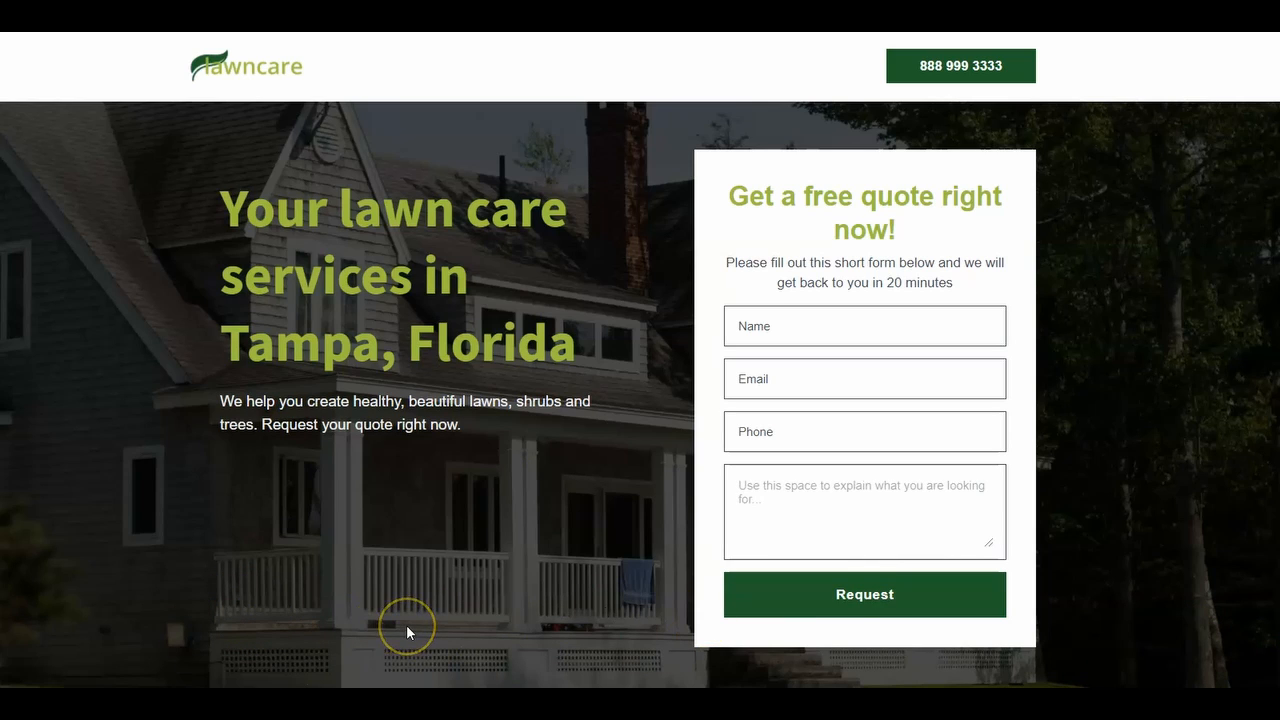
pyautogui.scroll(-6, 406, 630)
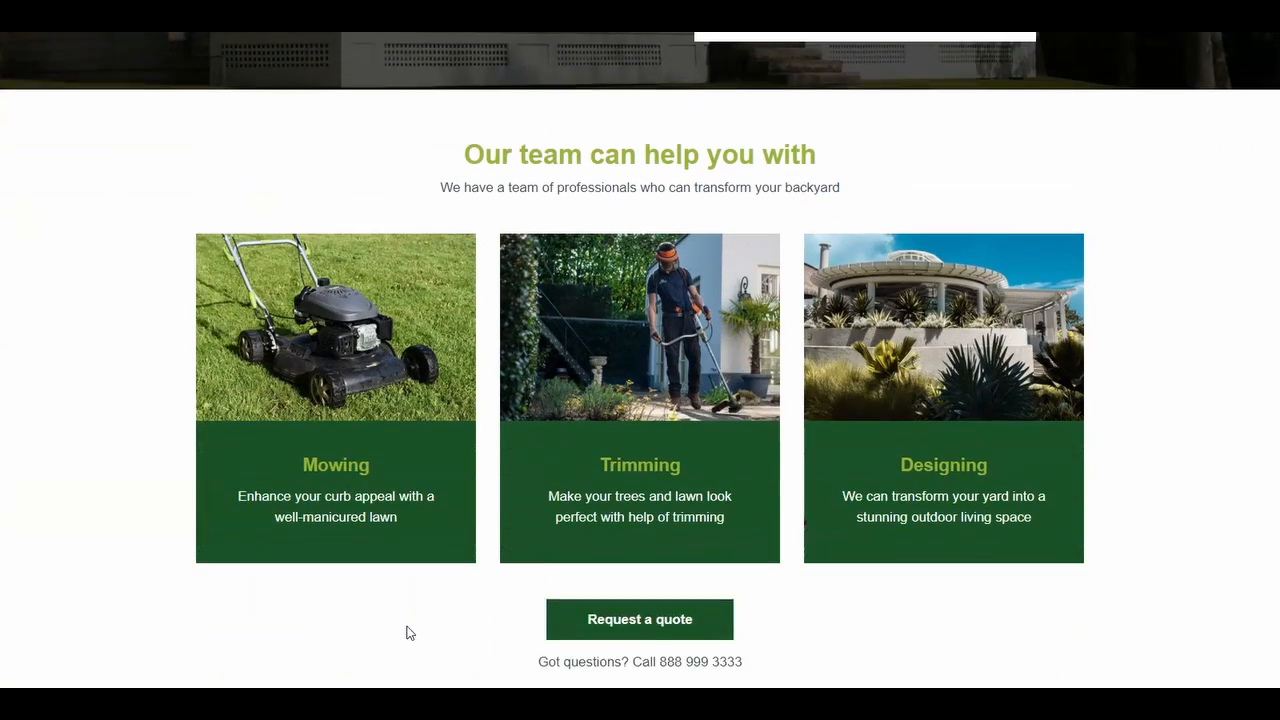
pyautogui.scroll(-2, 408, 632)
pyautogui.scroll(1, 408, 632)
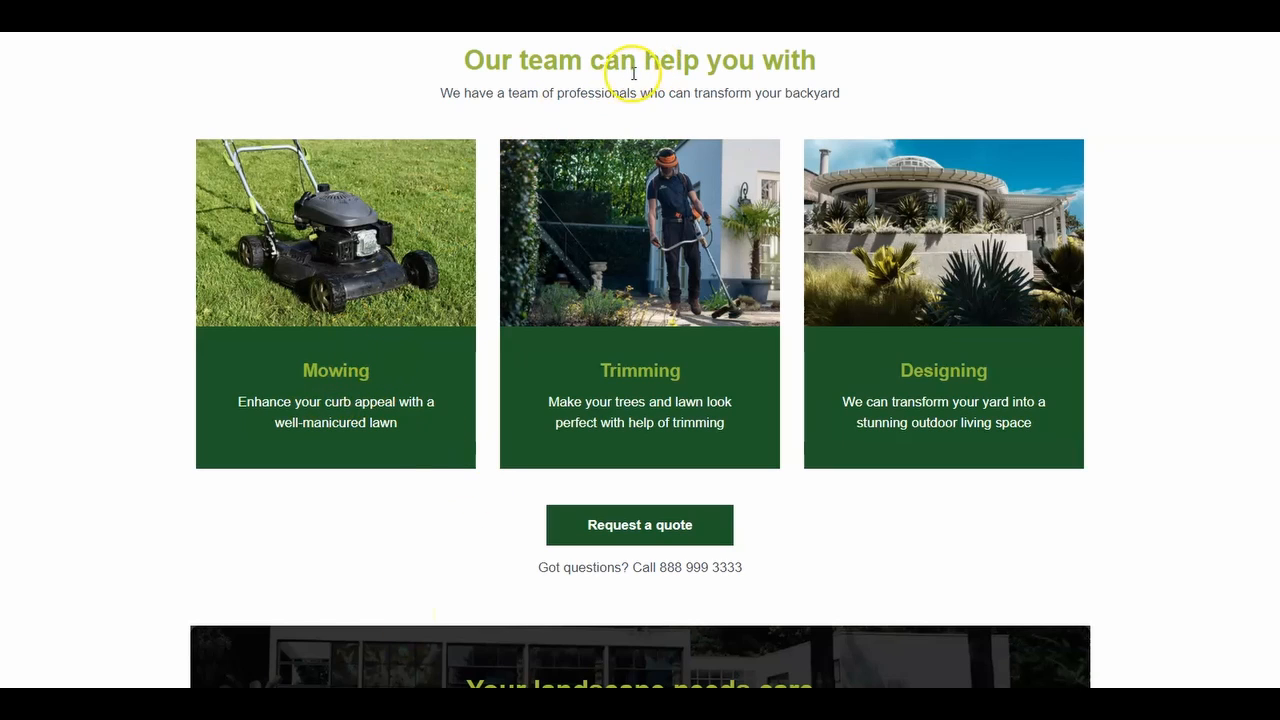
pyautogui.scroll(-1, 507, 494)
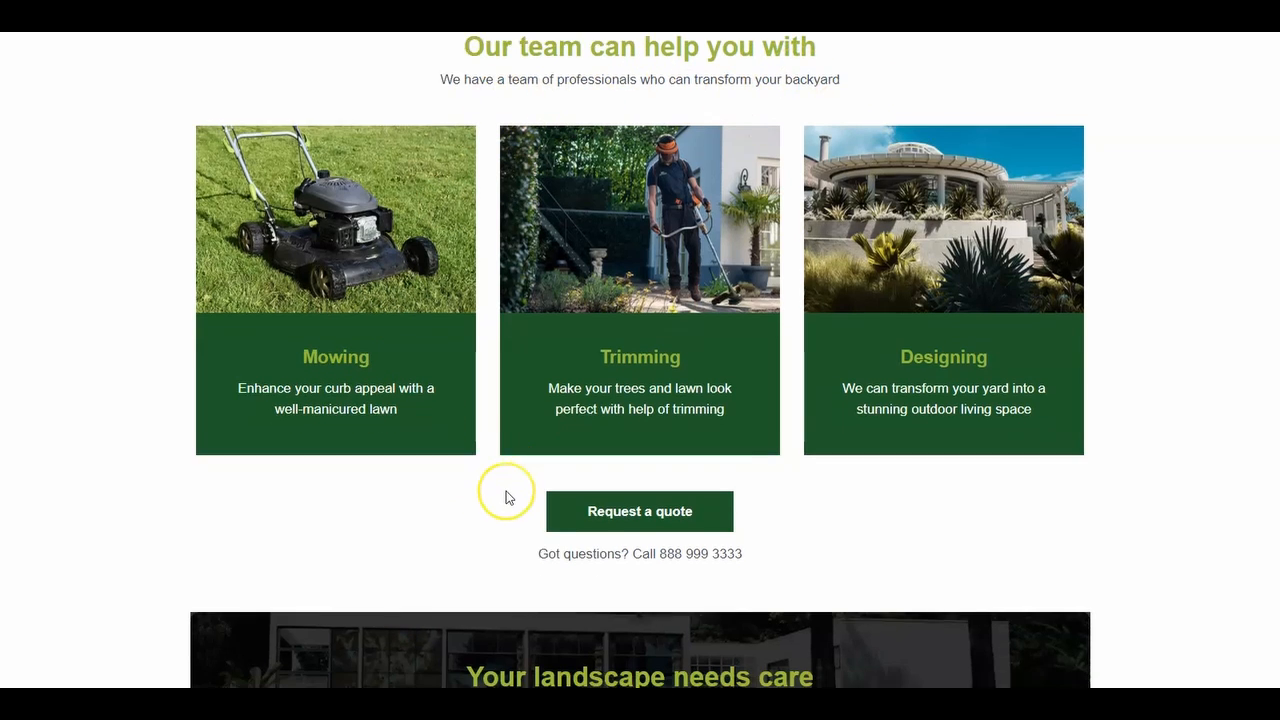
pyautogui.scroll(2, 543, 482)
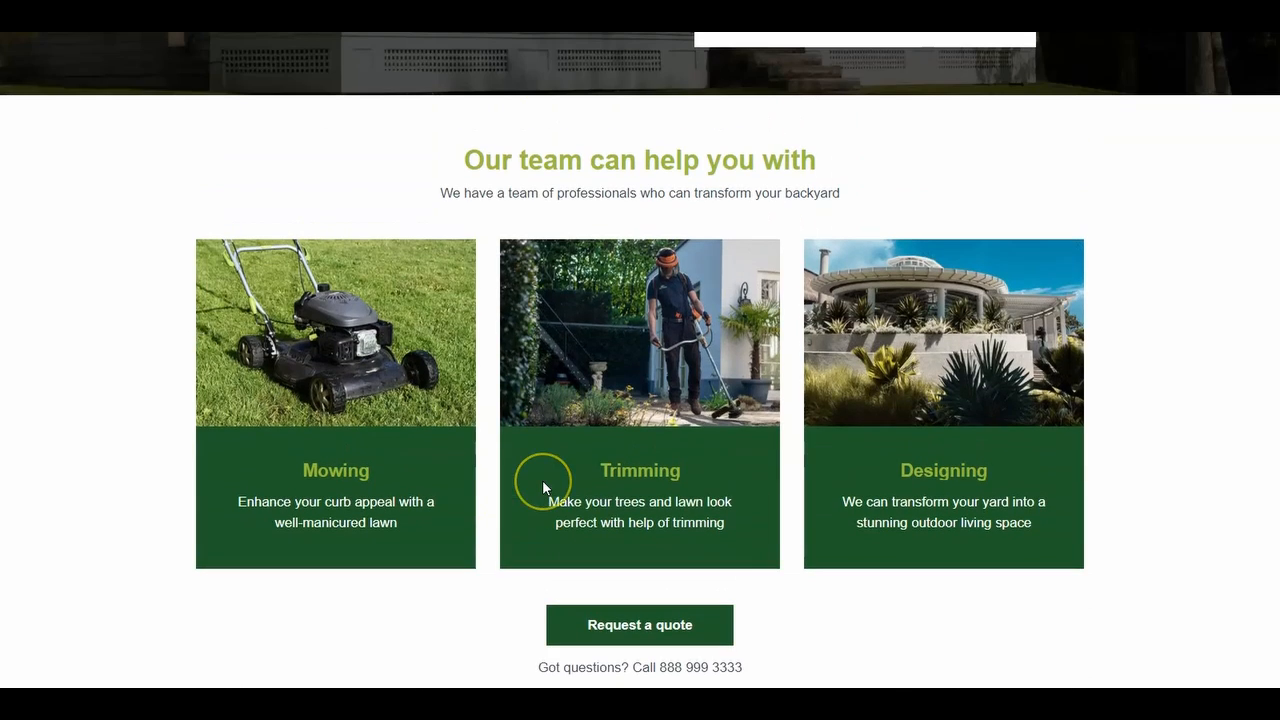
pyautogui.scroll(1, 543, 482)
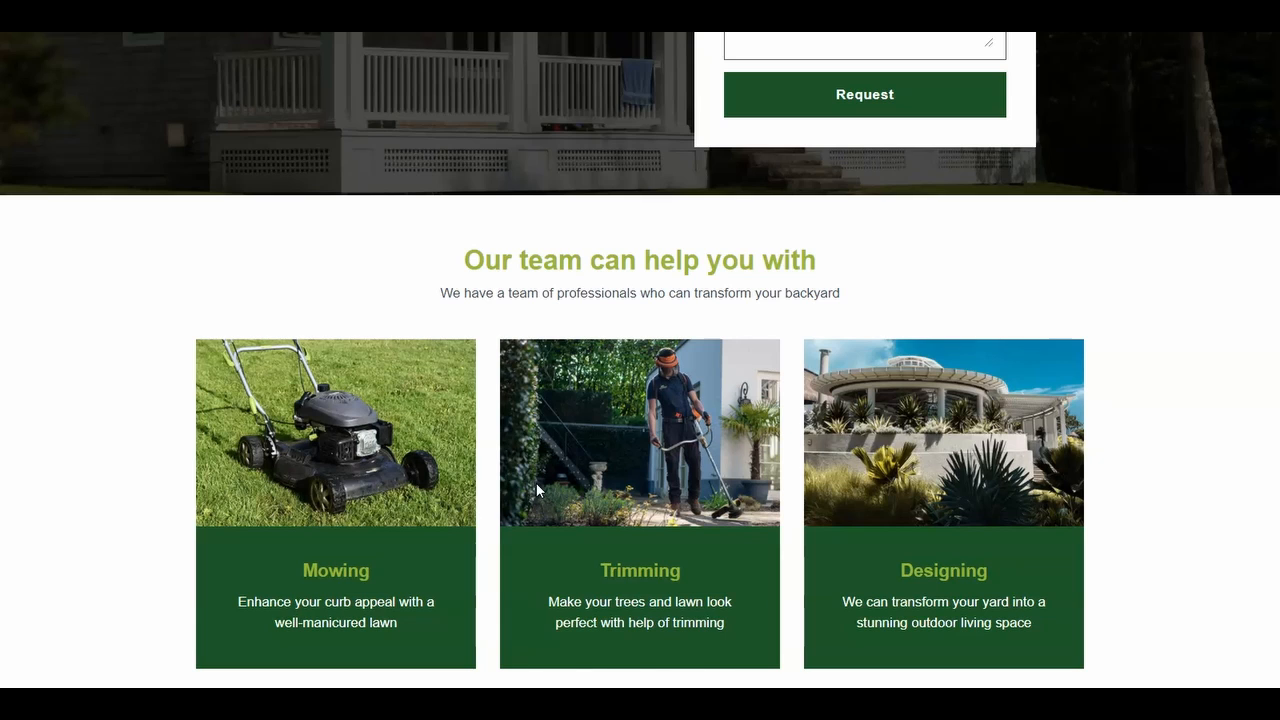
pyautogui.scroll(-2, 536, 489)
# Review the landscape banner, client testimonials, client work gallery and company video in the page preview
pyautogui.scroll(-5, 533, 490)
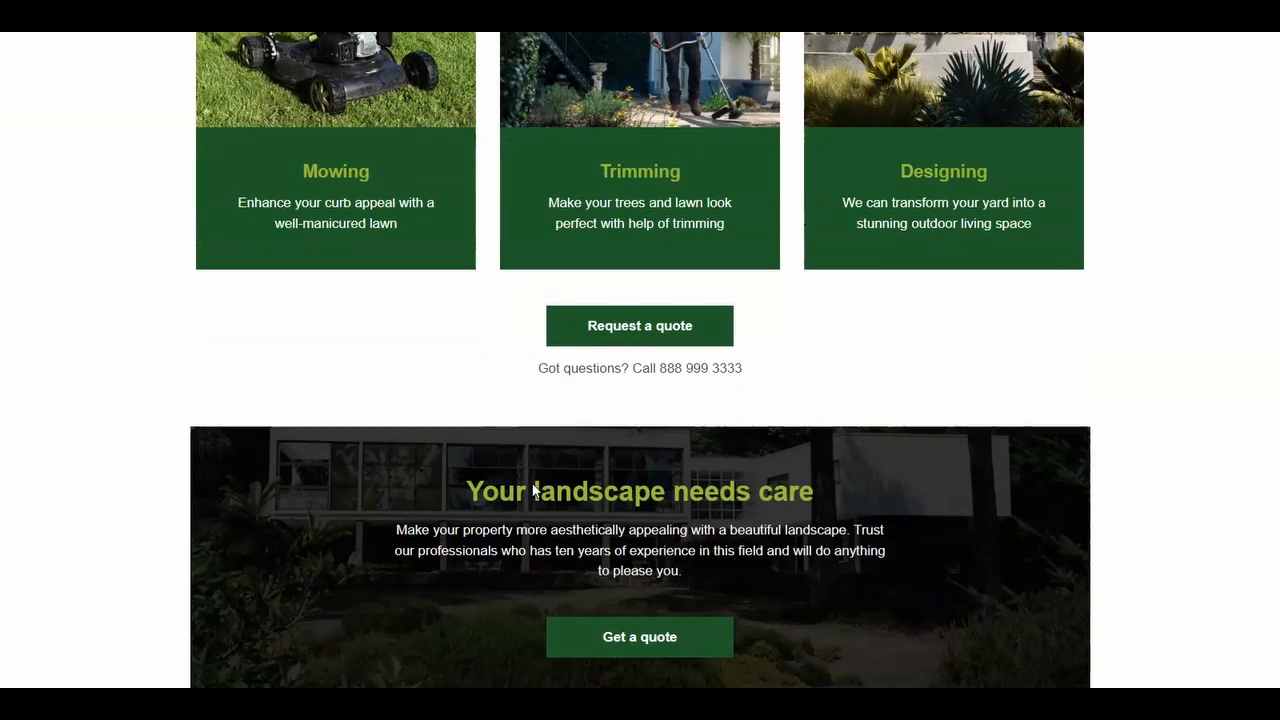
pyautogui.scroll(-4, 527, 490)
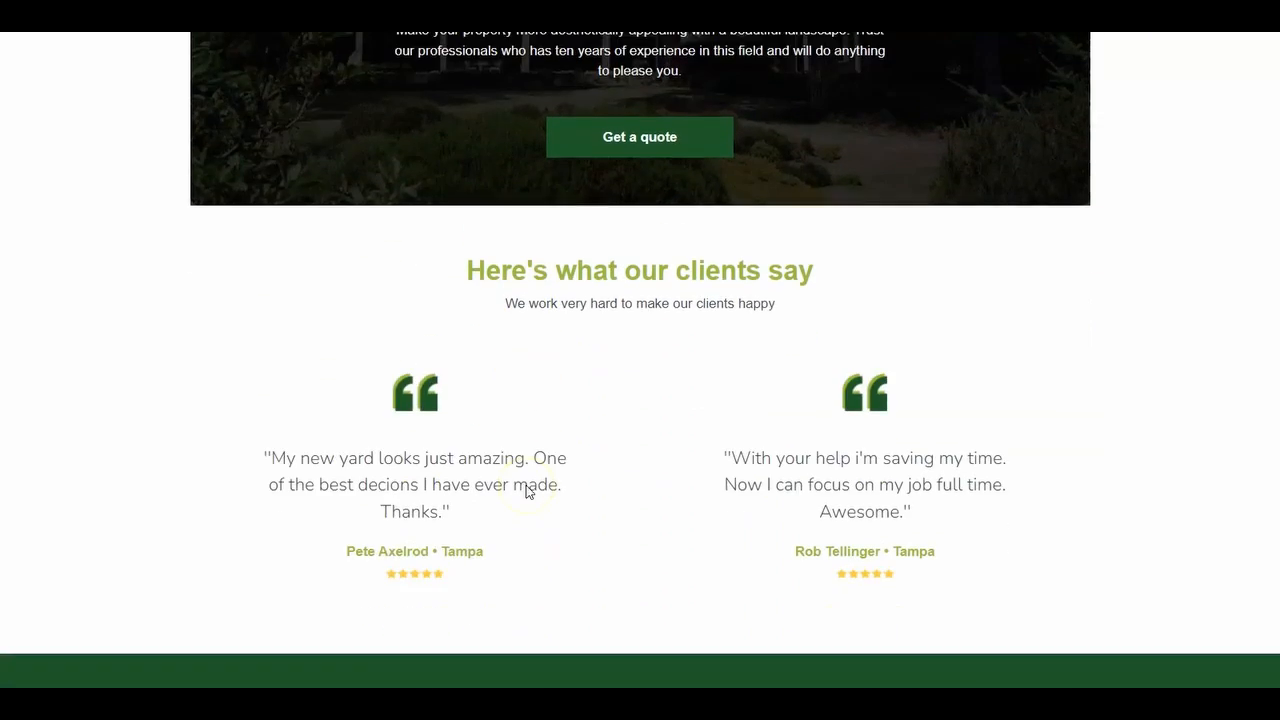
pyautogui.scroll(-5, 527, 490)
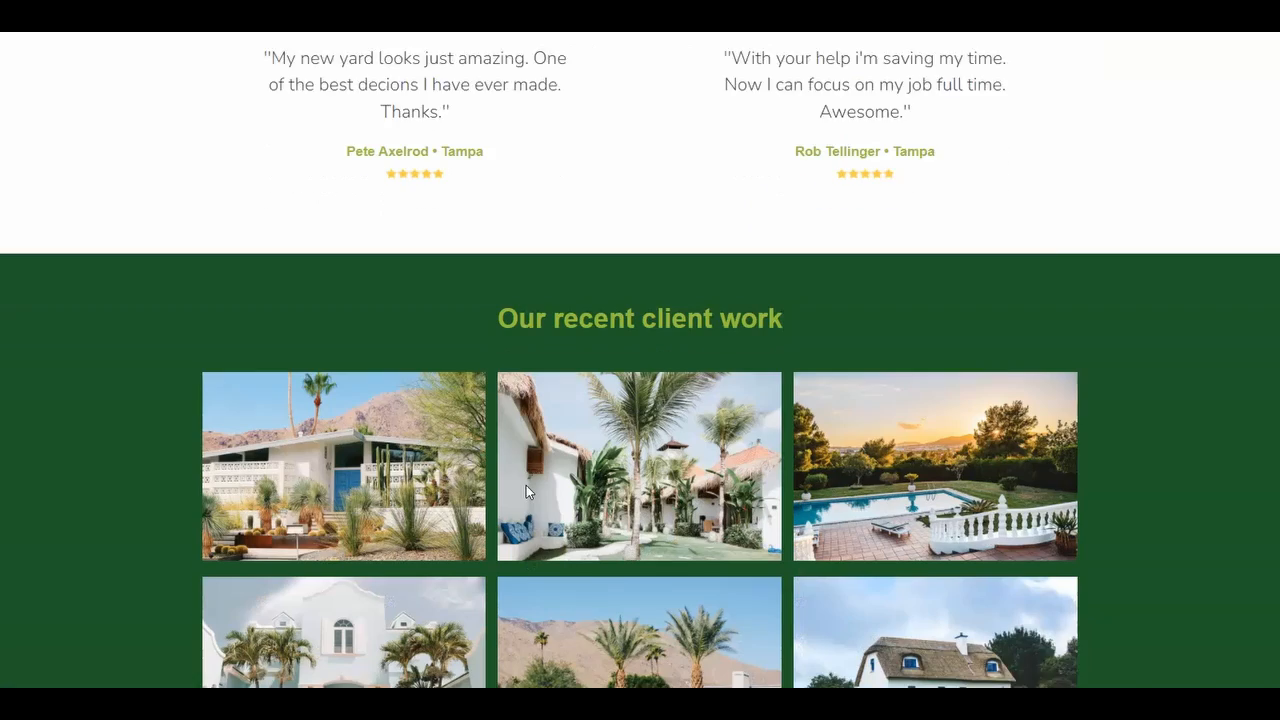
pyautogui.scroll(-5, 525, 490)
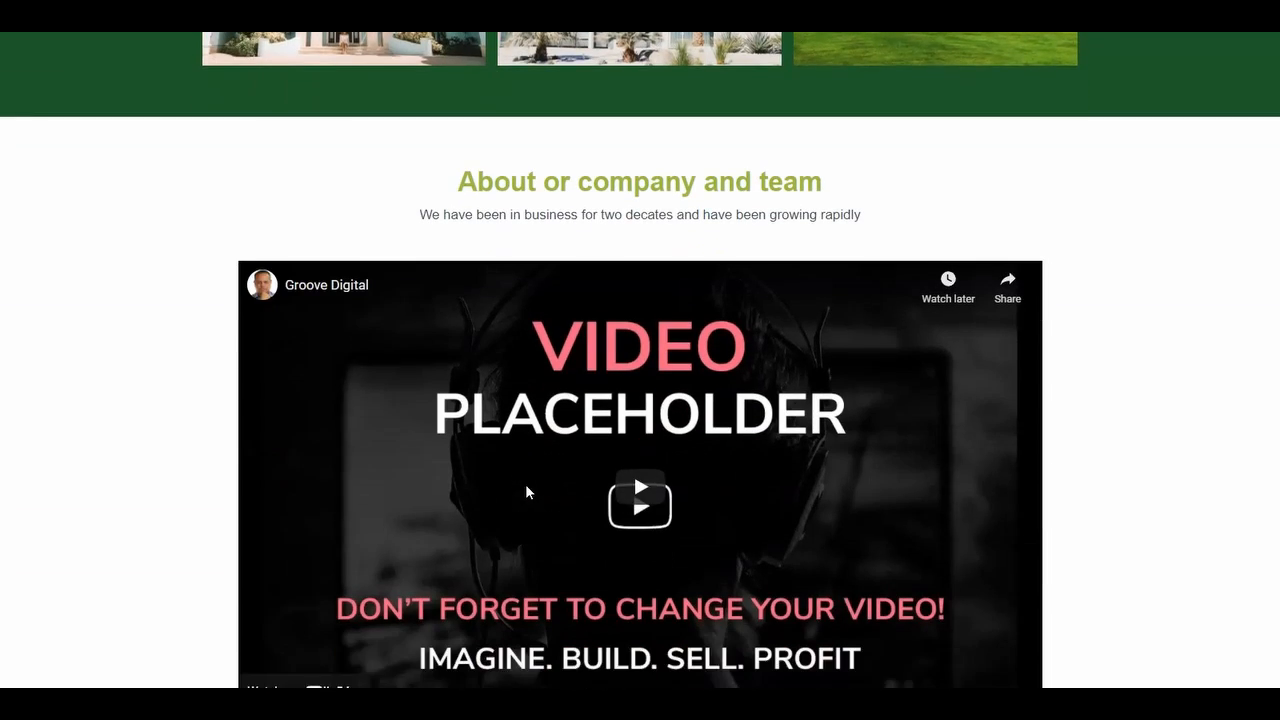
pyautogui.click(657, 414)
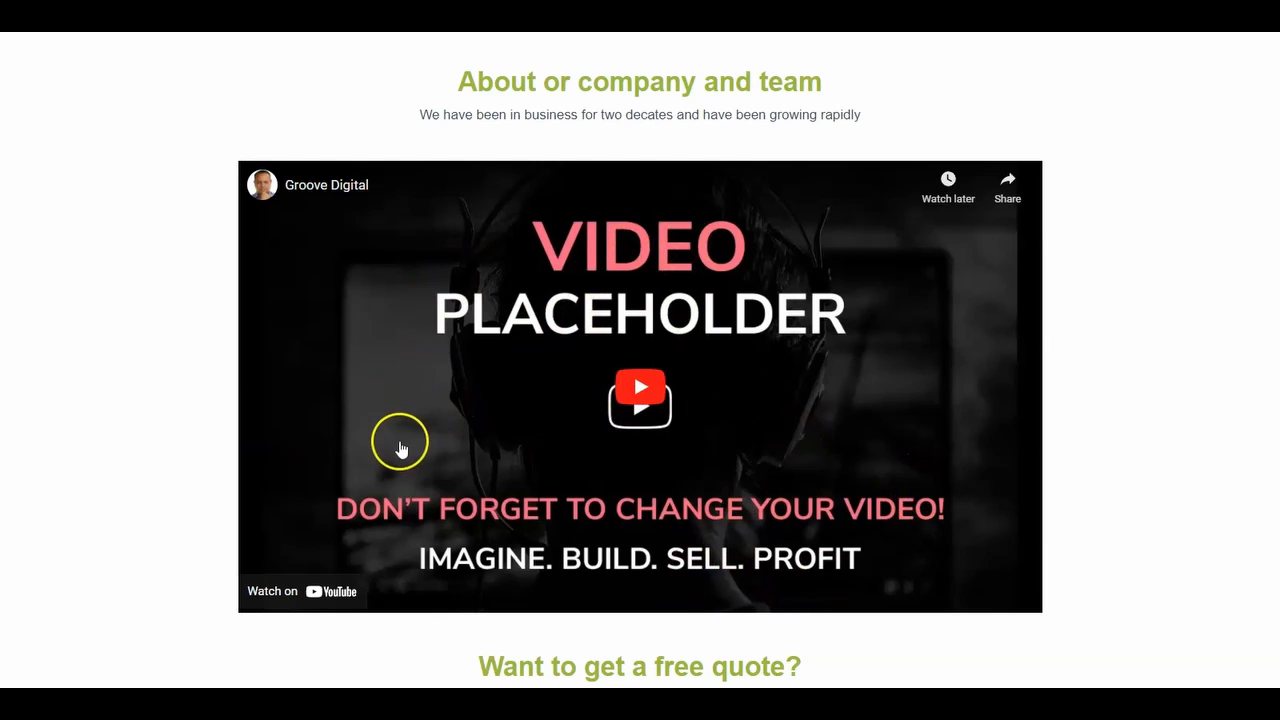
# Review the previewed page from the free quote call to action through the process steps to the closing form and footer
pyautogui.scroll(-2, 486, 357)
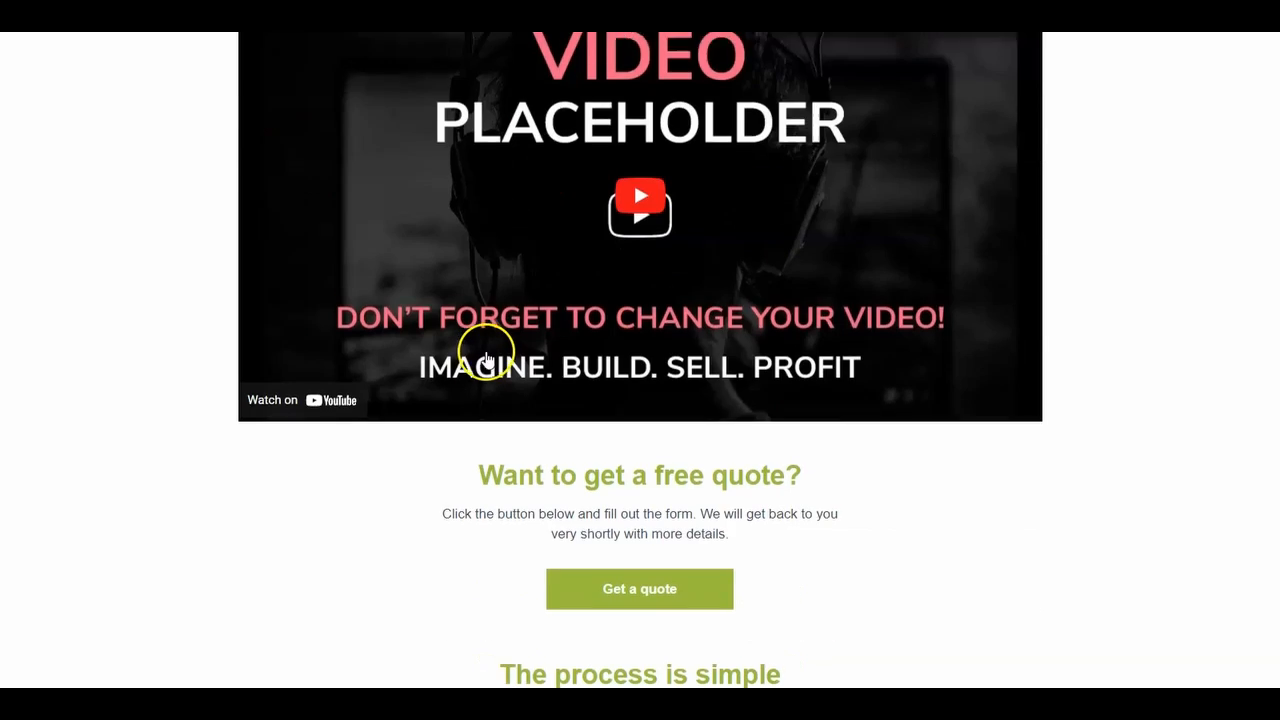
pyautogui.scroll(-2, 486, 357)
pyautogui.scroll(-2, 486, 357)
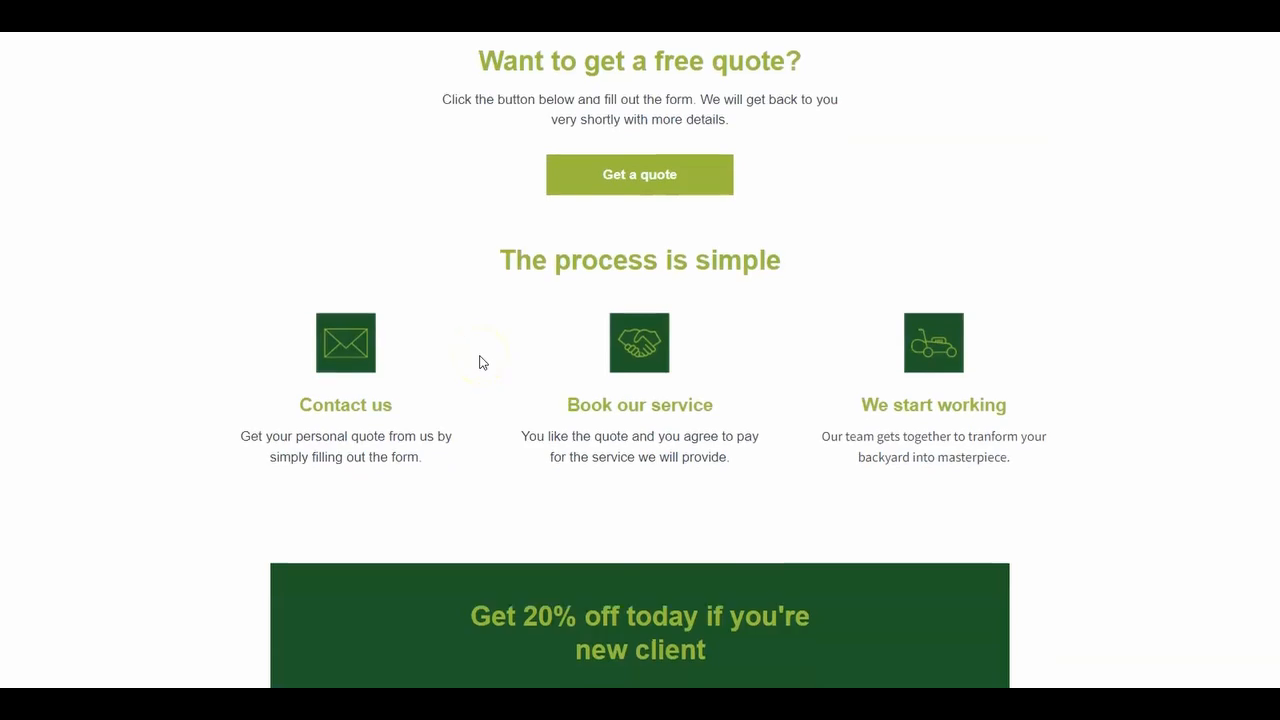
pyautogui.scroll(-9, 479, 356)
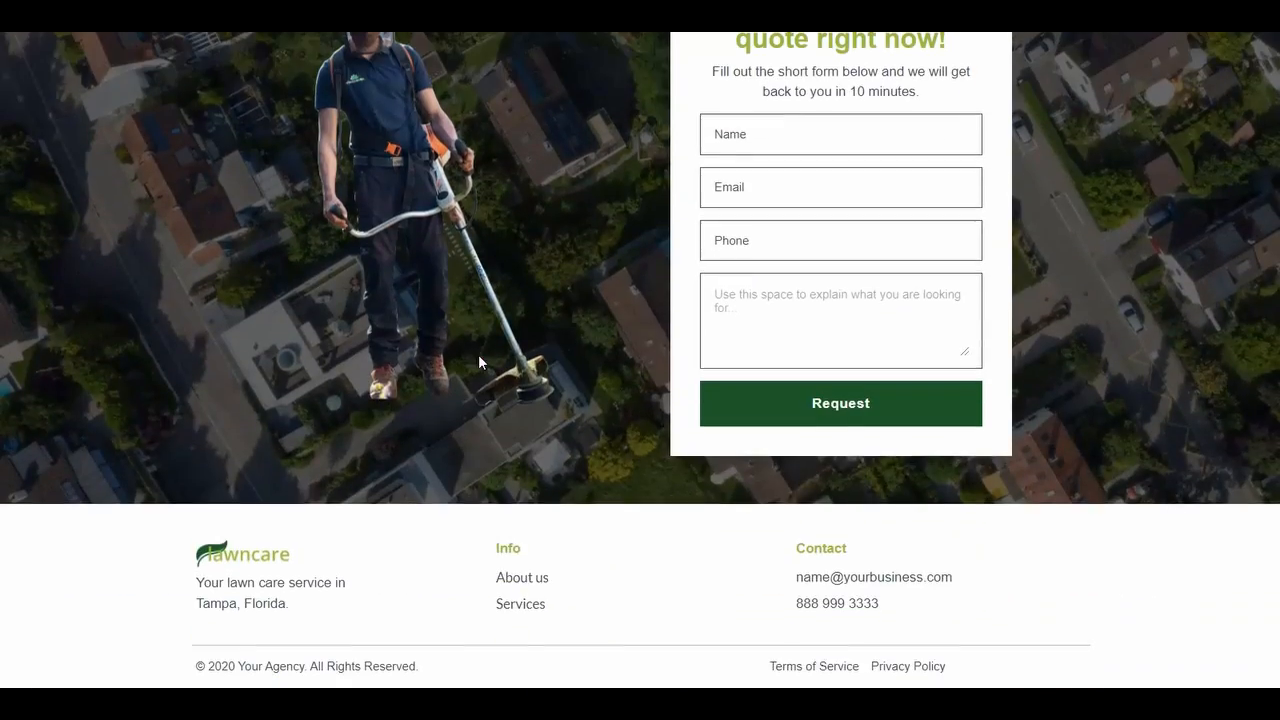
pyautogui.scroll(20, 478, 354)
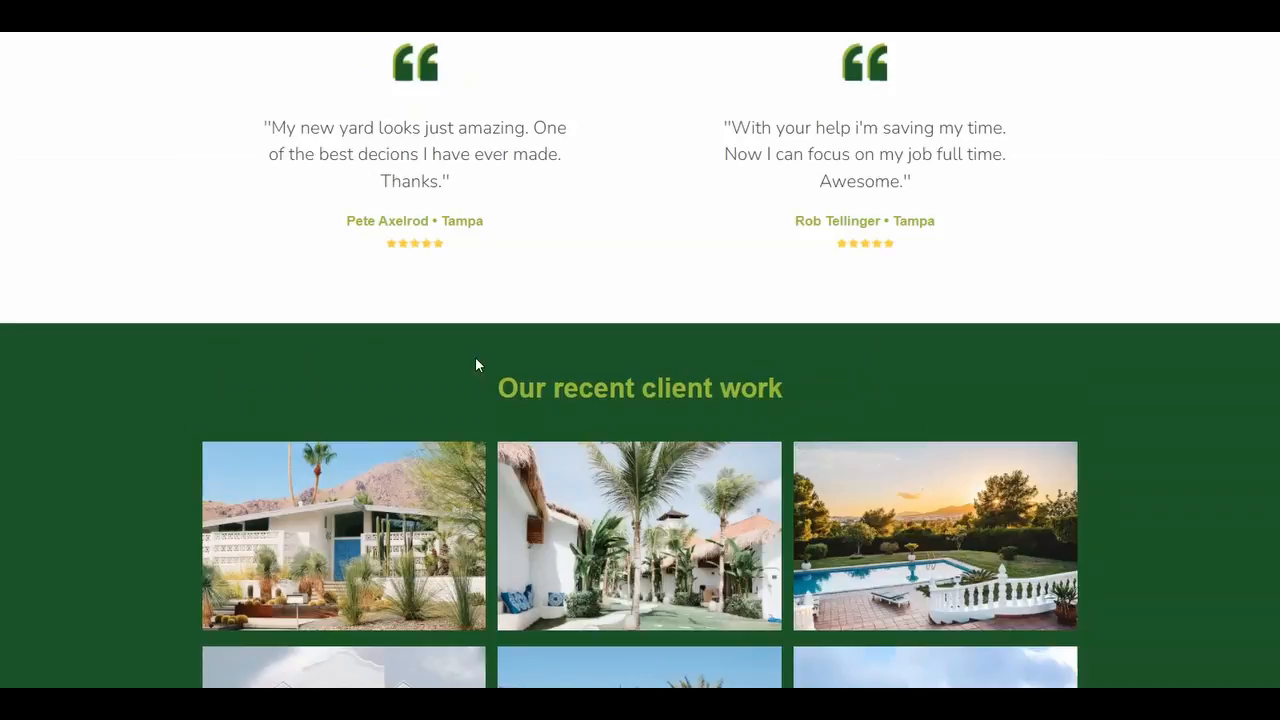
pyautogui.scroll(4, 476, 363)
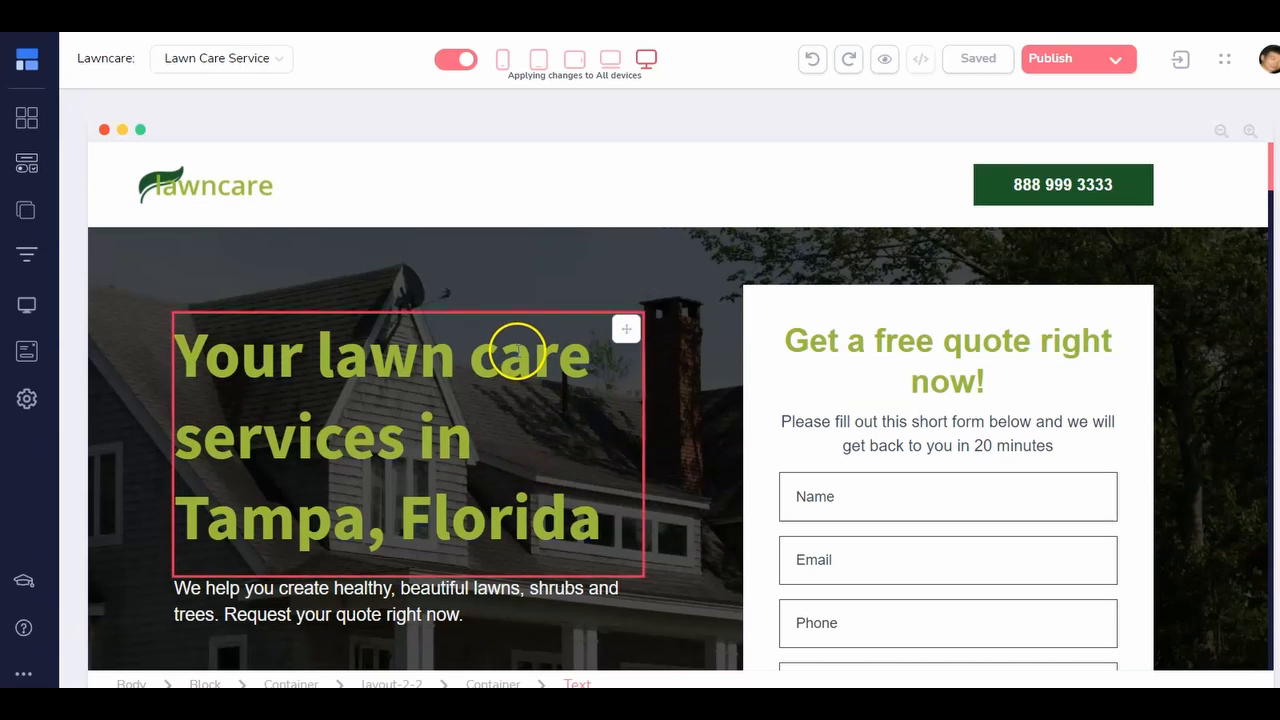
# Switch the page to the laptop layout and review it from the hero section through the service cards and testimonials to the client work gallery
pyautogui.click(610, 64)
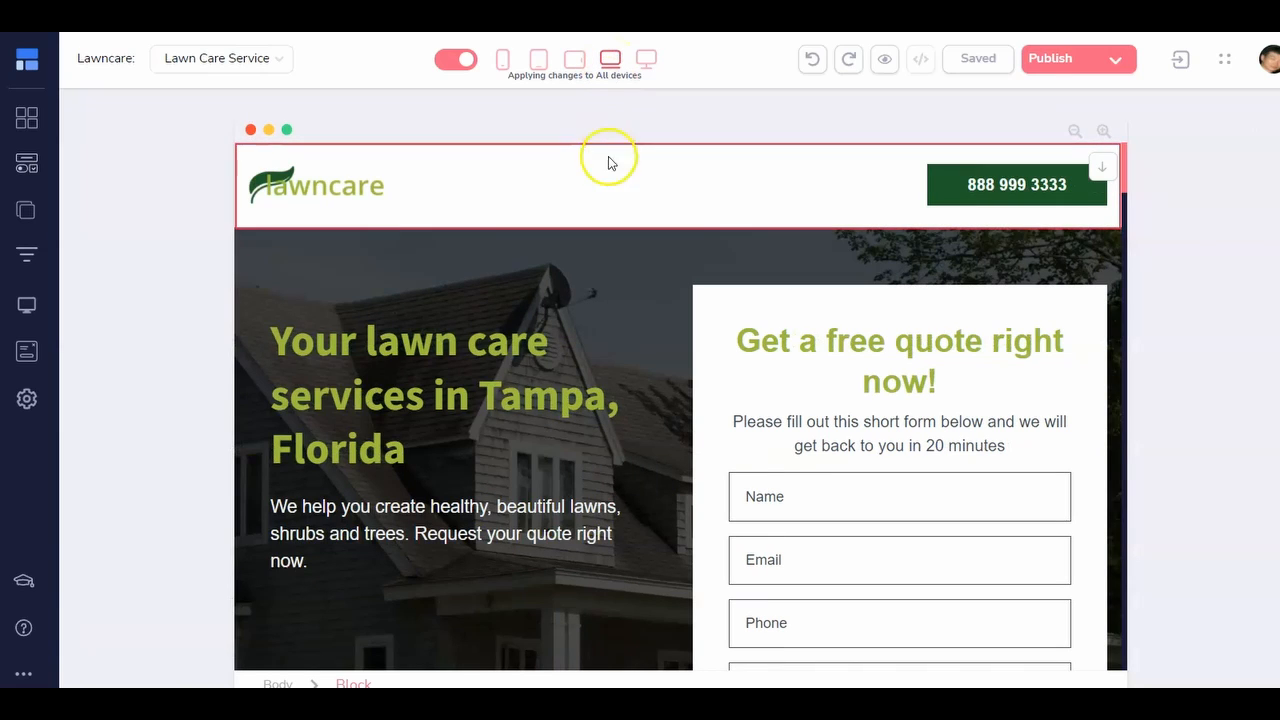
pyautogui.click(464, 432)
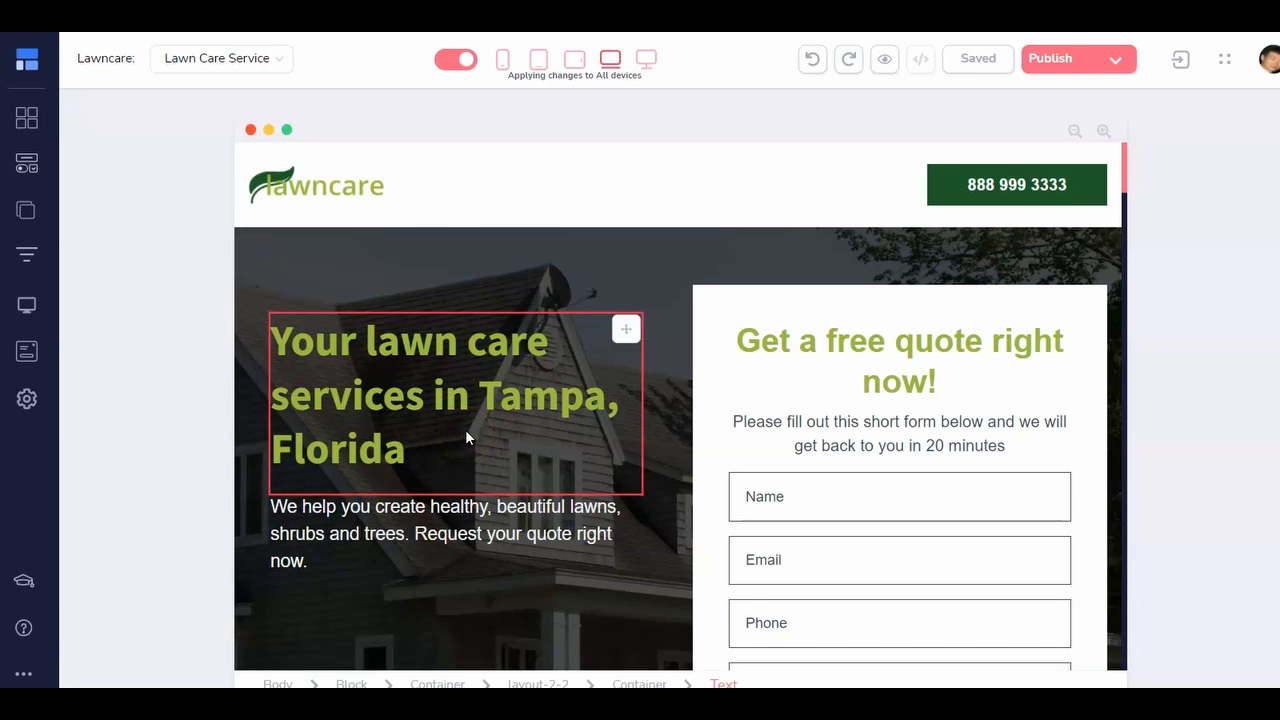
pyautogui.scroll(-6, 465, 429)
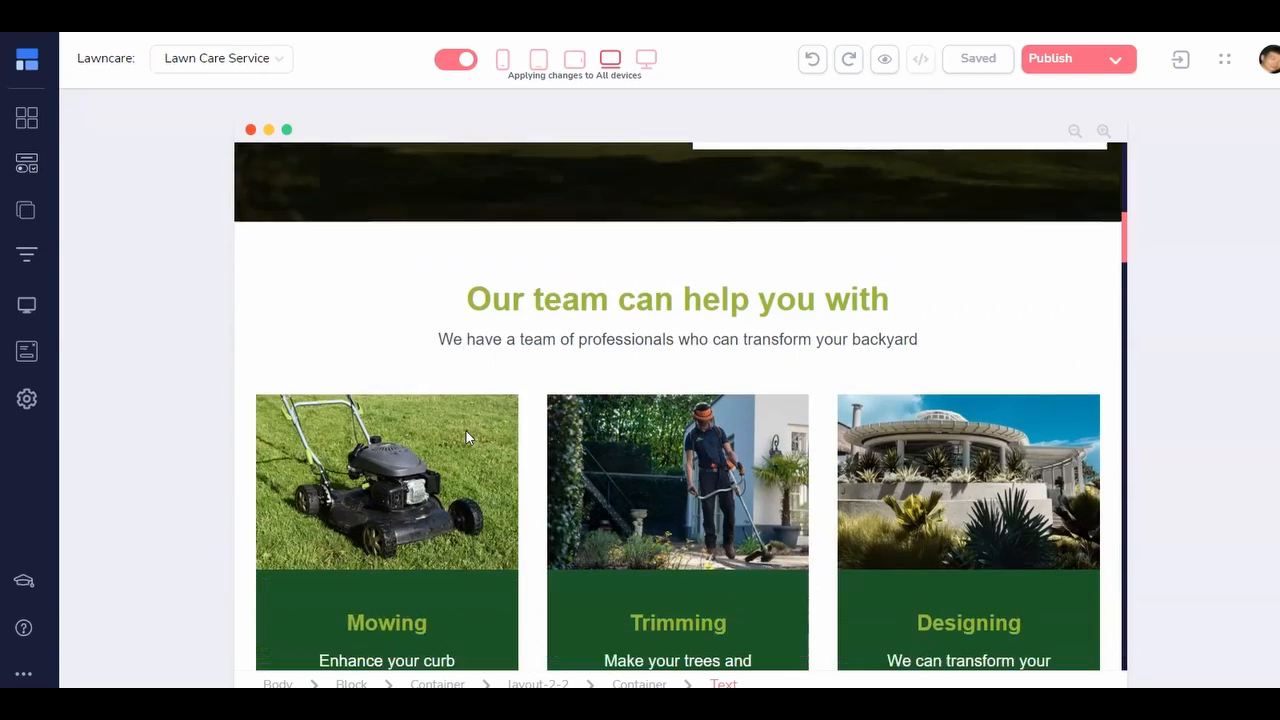
pyautogui.scroll(-8, 466, 431)
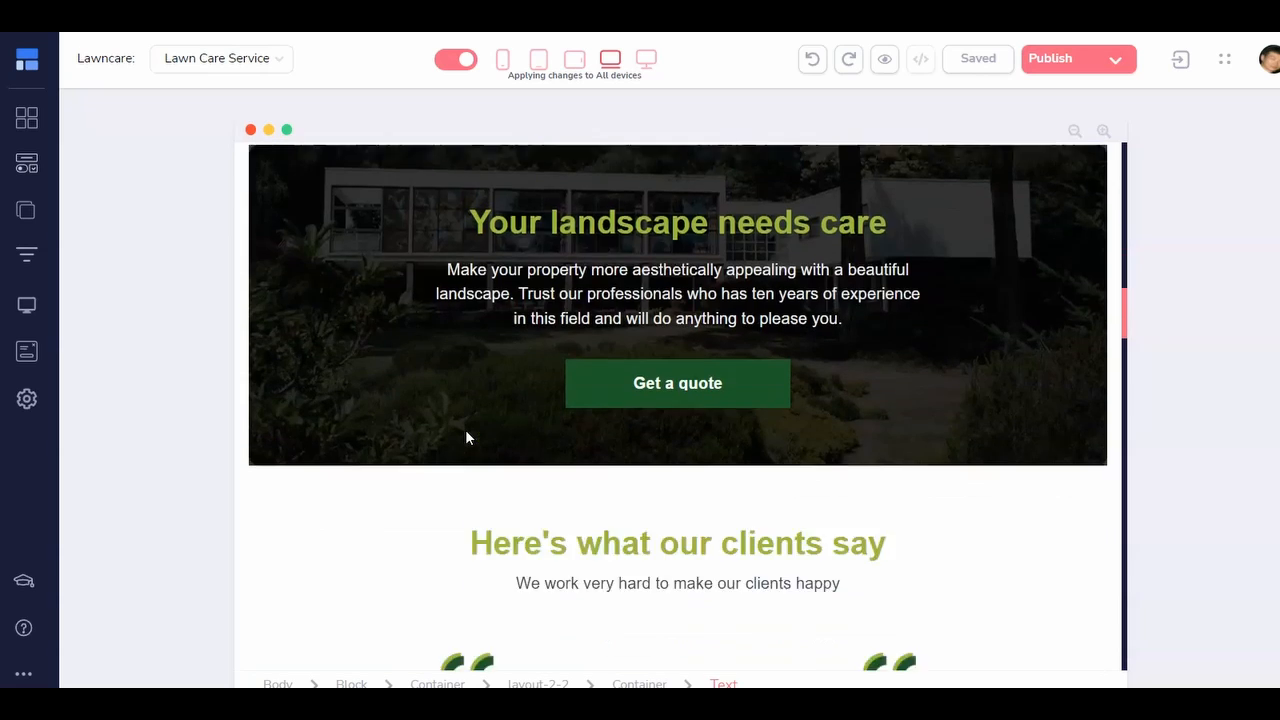
pyautogui.scroll(-6, 466, 431)
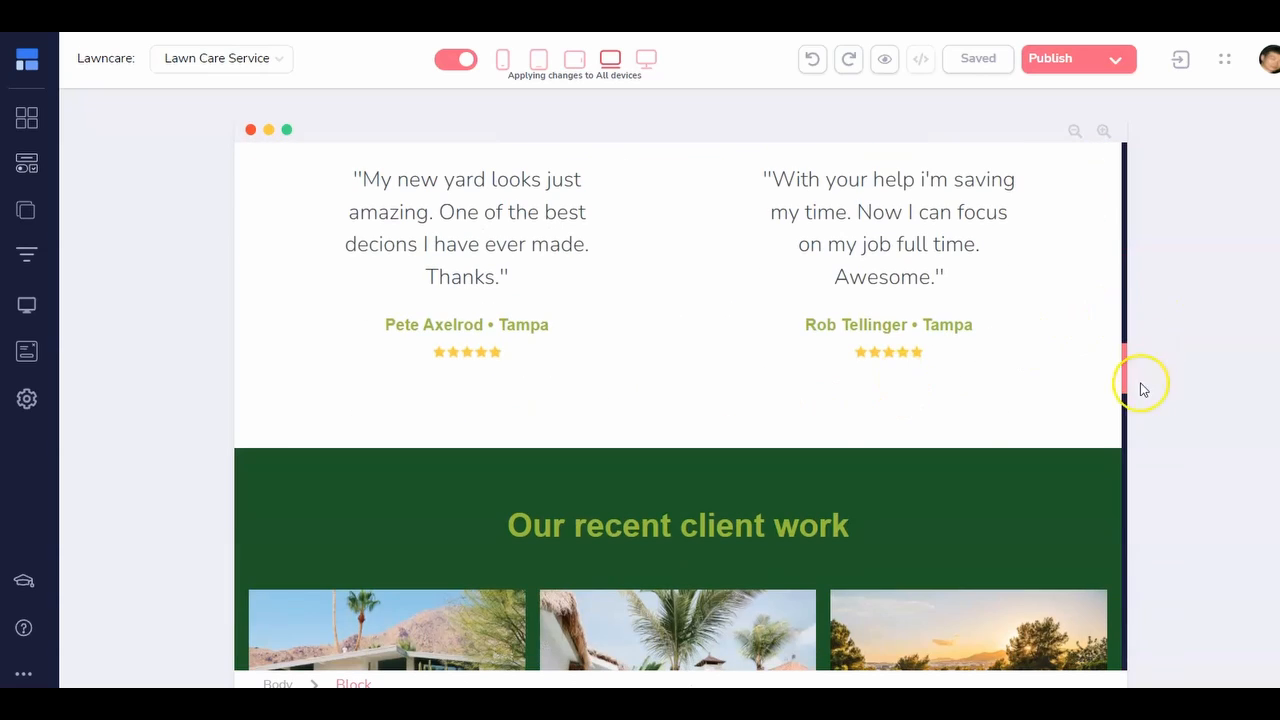
pyautogui.scroll(-5, 249, 423)
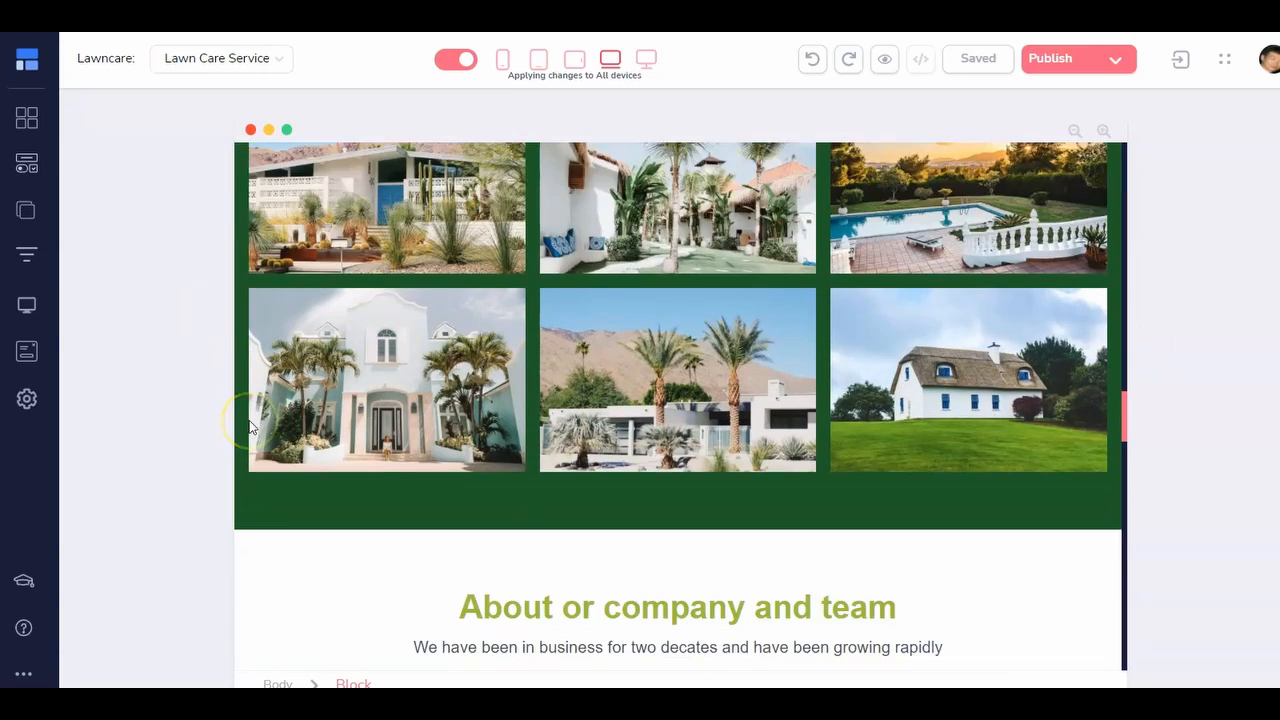
# Review the laptop layout from the free quote call to action through the process steps to the closing request form and footer
pyautogui.scroll(-10, 249, 426)
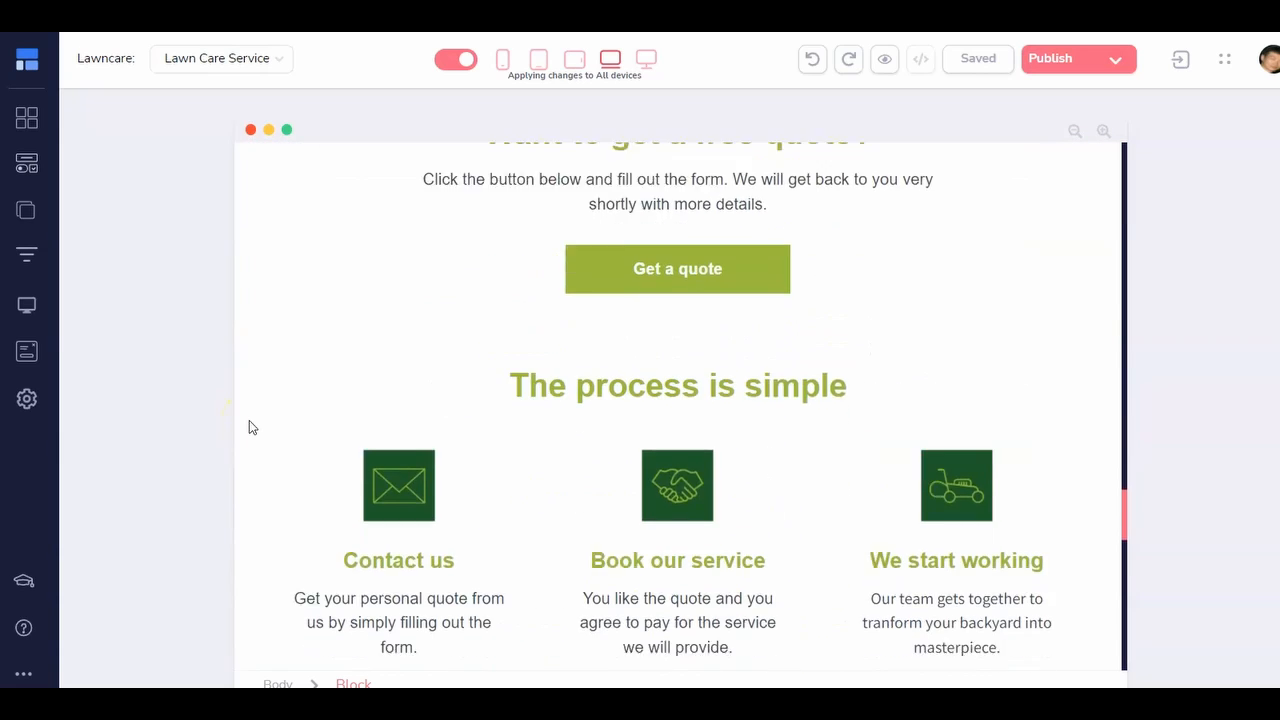
pyautogui.scroll(-10, 252, 427)
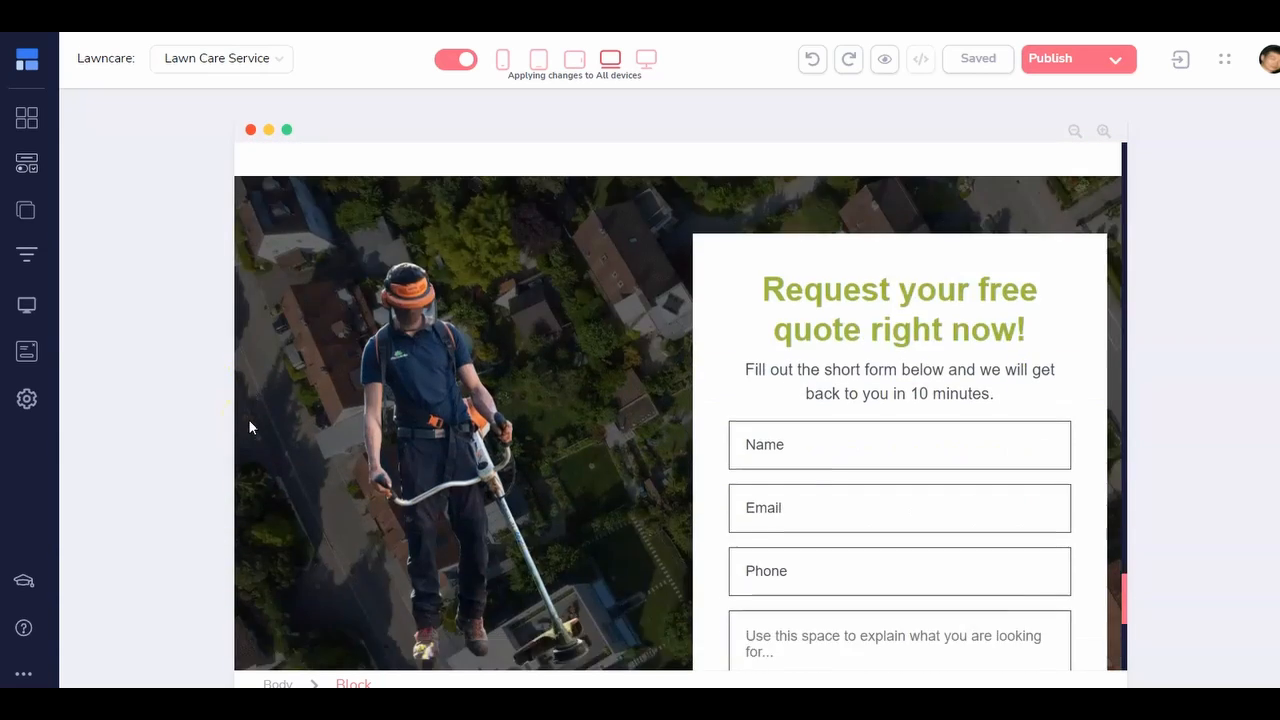
pyautogui.scroll(-3, 248, 419)
pyautogui.scroll(2, 248, 419)
pyautogui.scroll(-4, 248, 419)
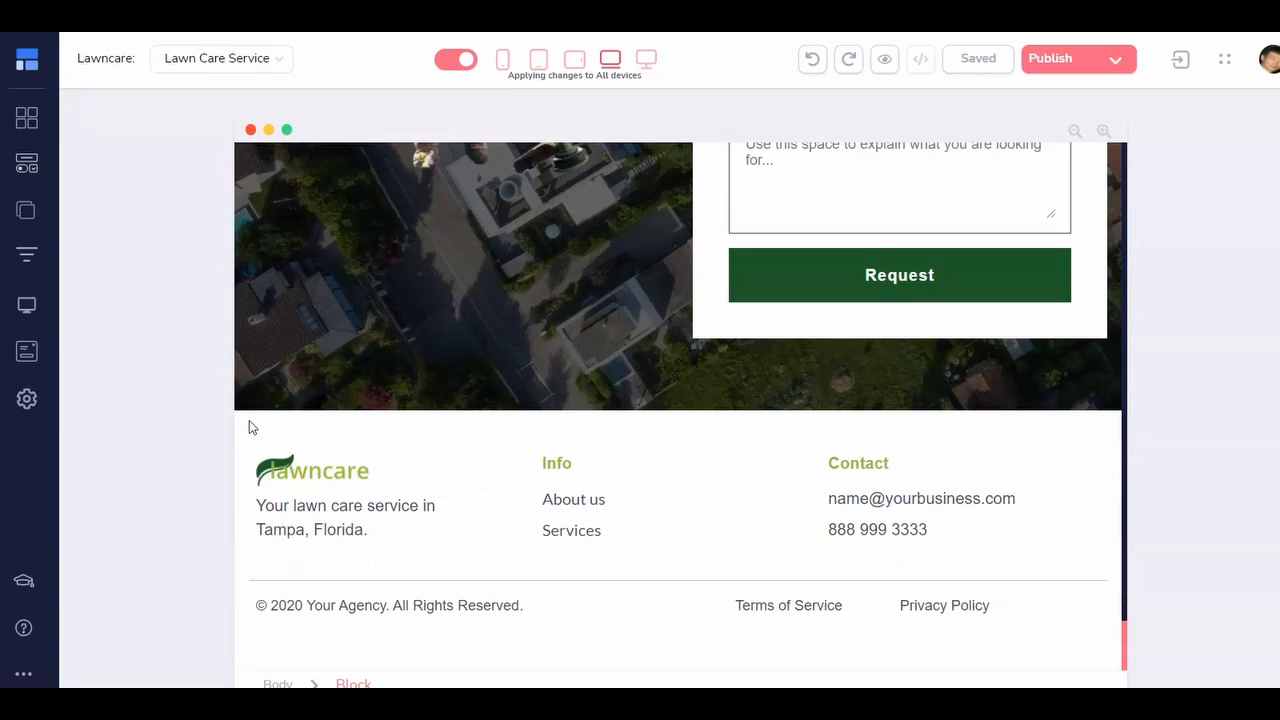
# Return to the hero section in the laptop layout and inspect its main heading and the "Get a free quote right now!" form heading
pyautogui.scroll(15, 249, 427)
pyautogui.scroll(12, 250, 427)
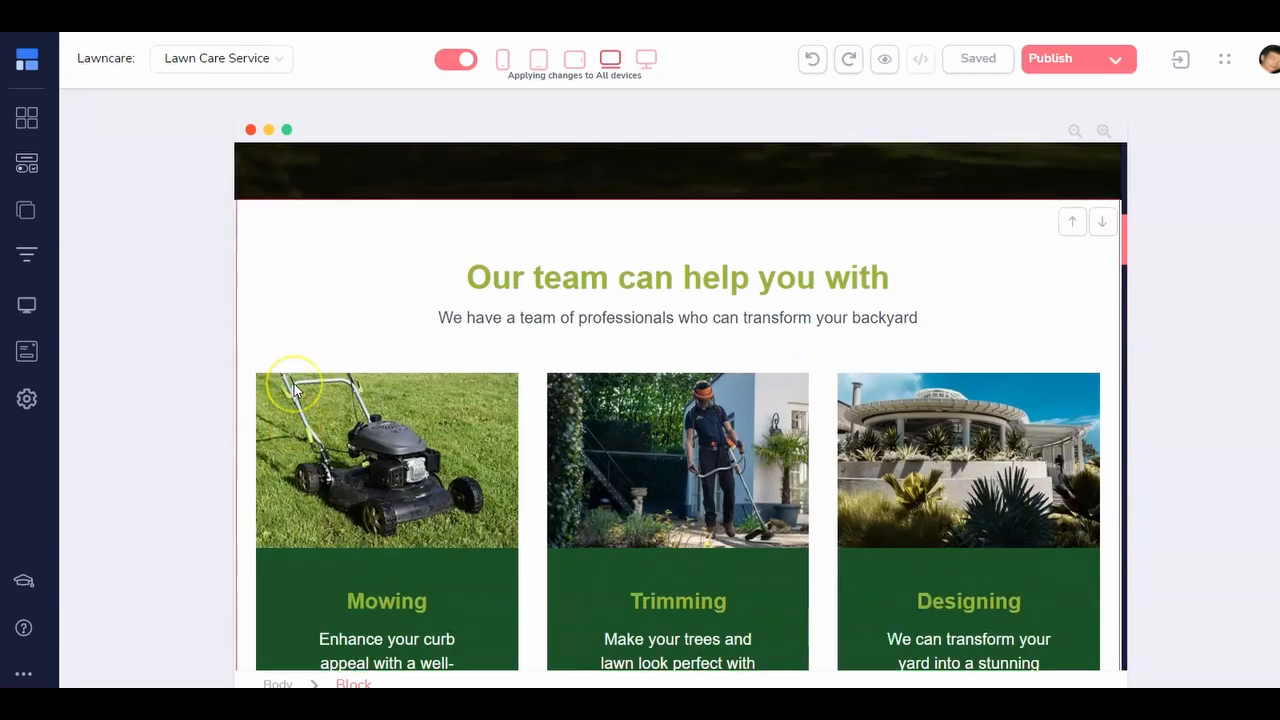
pyautogui.scroll(6, 294, 383)
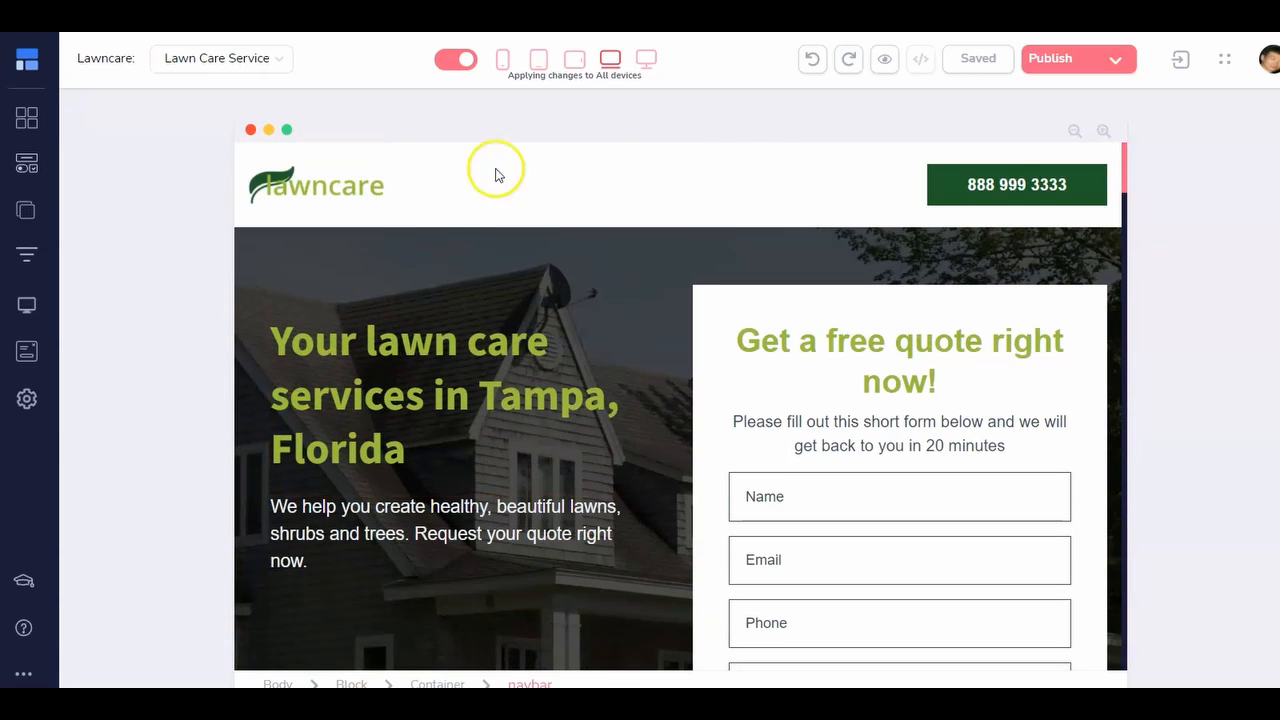
pyautogui.click(900, 355)
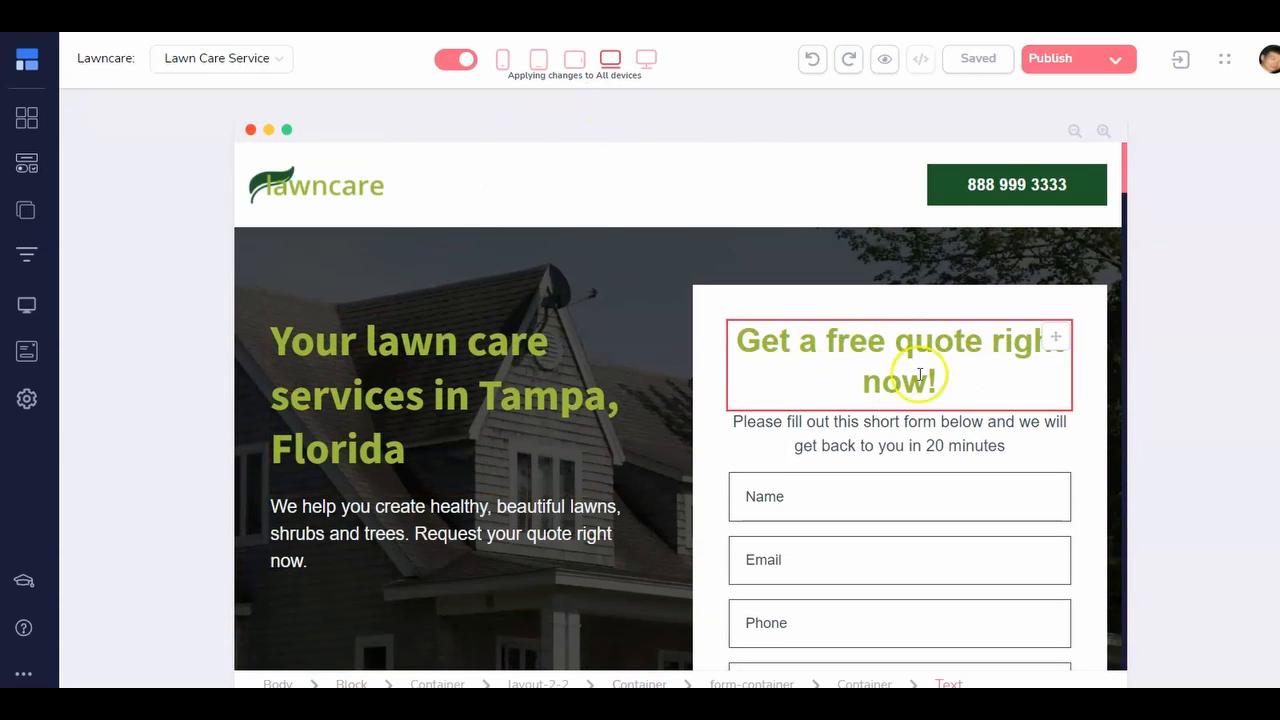
pyautogui.click(340, 375)
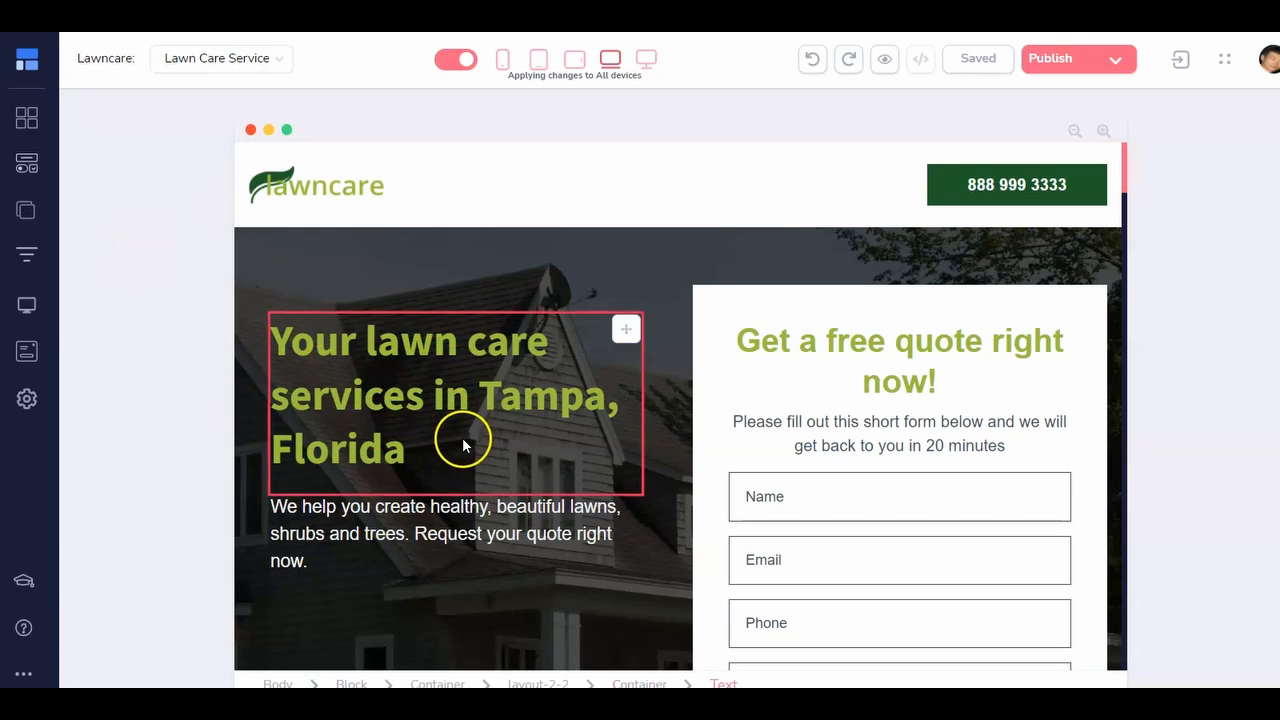
# Switch to the landscape tablet layout and examine how the hero heading and quote form sit side by side
pyautogui.click(574, 66)
pyautogui.scroll(-2, 548, 329)
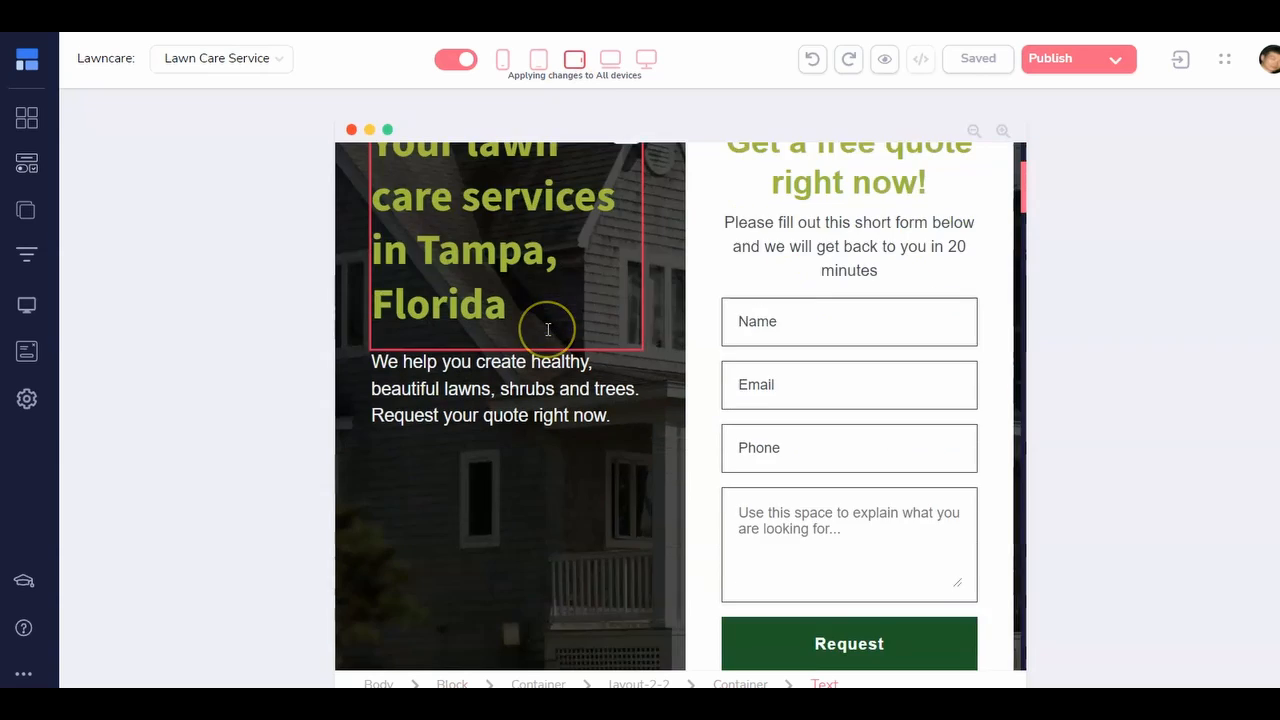
pyautogui.scroll(-3, 548, 329)
pyautogui.scroll(5, 548, 329)
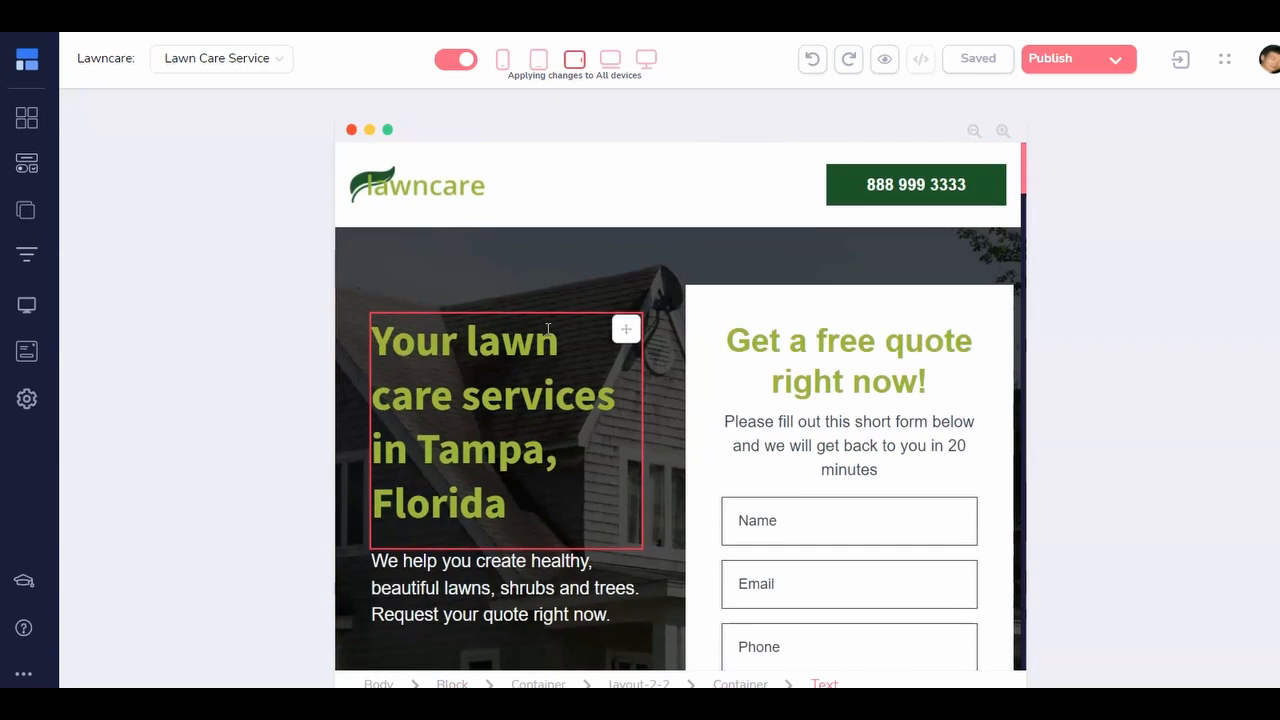
pyautogui.scroll(-1, 548, 329)
pyautogui.scroll(1, 548, 329)
pyautogui.scroll(-2, 653, 281)
pyautogui.scroll(-6, 590, 318)
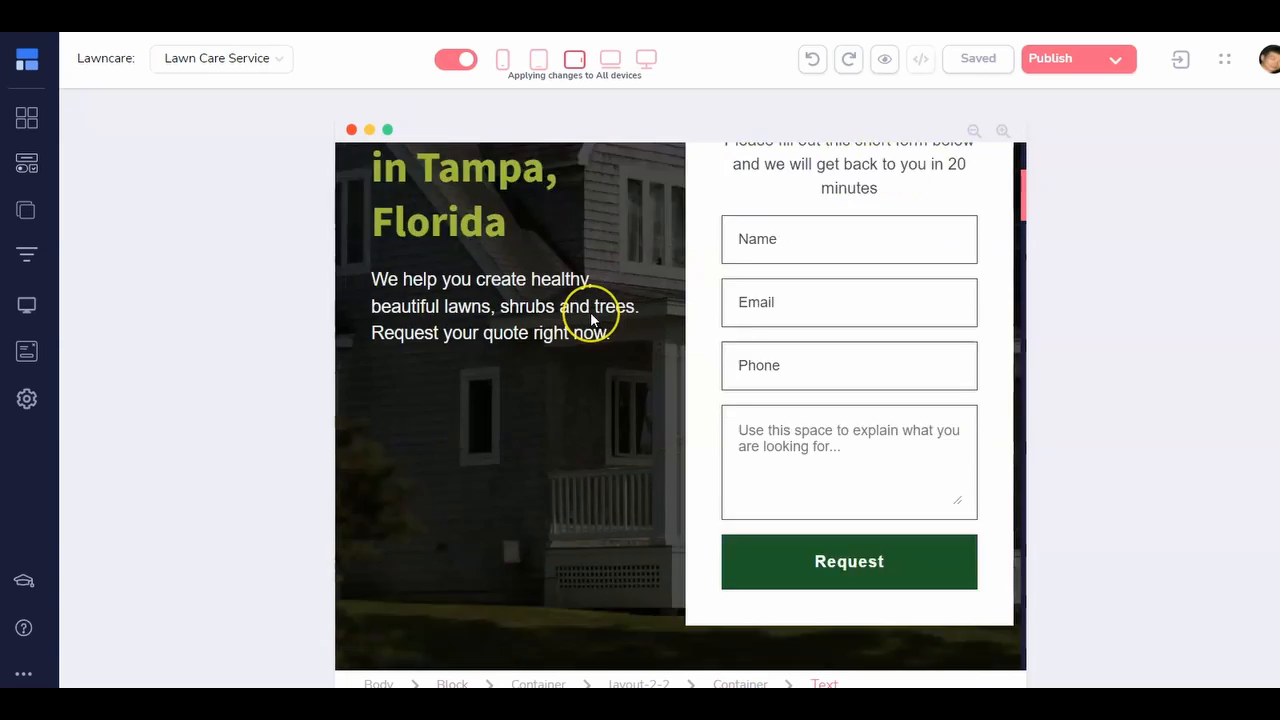
# Review the landscape tablet layout from the service cards through the banner, gallery, video and discount offer to the closing form
pyautogui.scroll(-1, 590, 320)
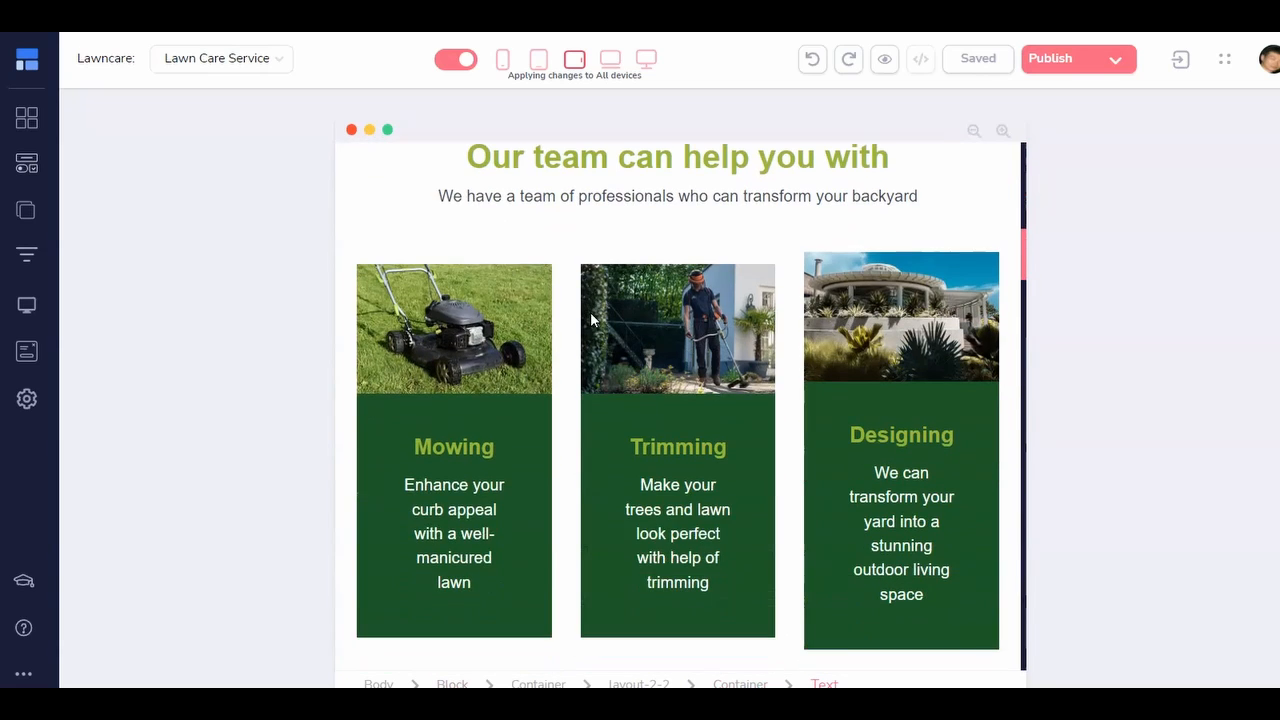
pyautogui.scroll(-1, 591, 320)
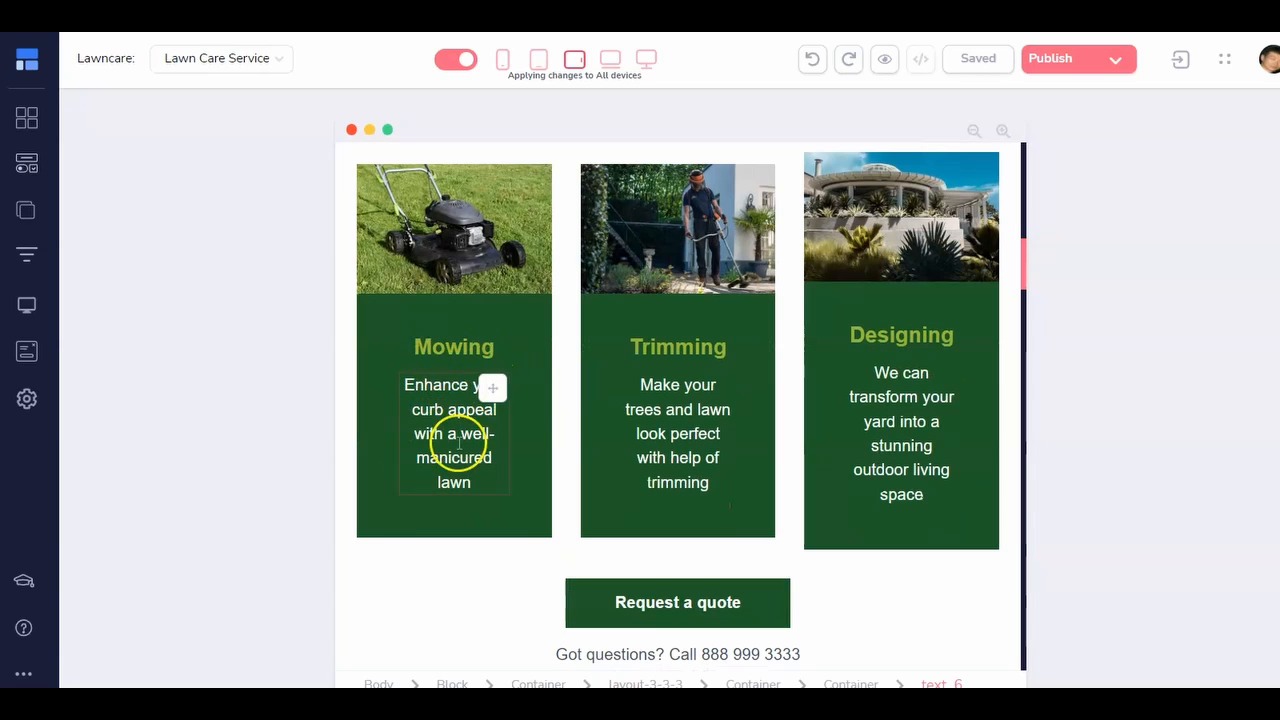
pyautogui.scroll(-5, 591, 517)
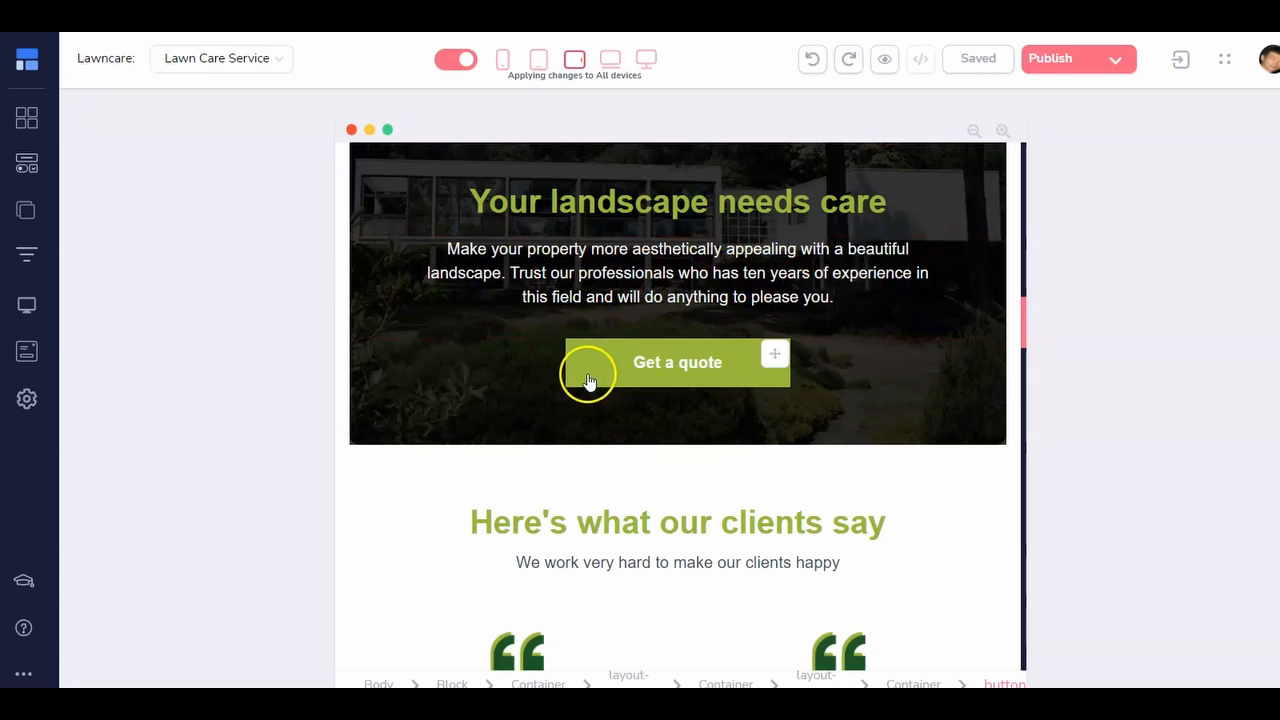
pyautogui.scroll(-10, 586, 374)
pyautogui.scroll(-15, 586, 374)
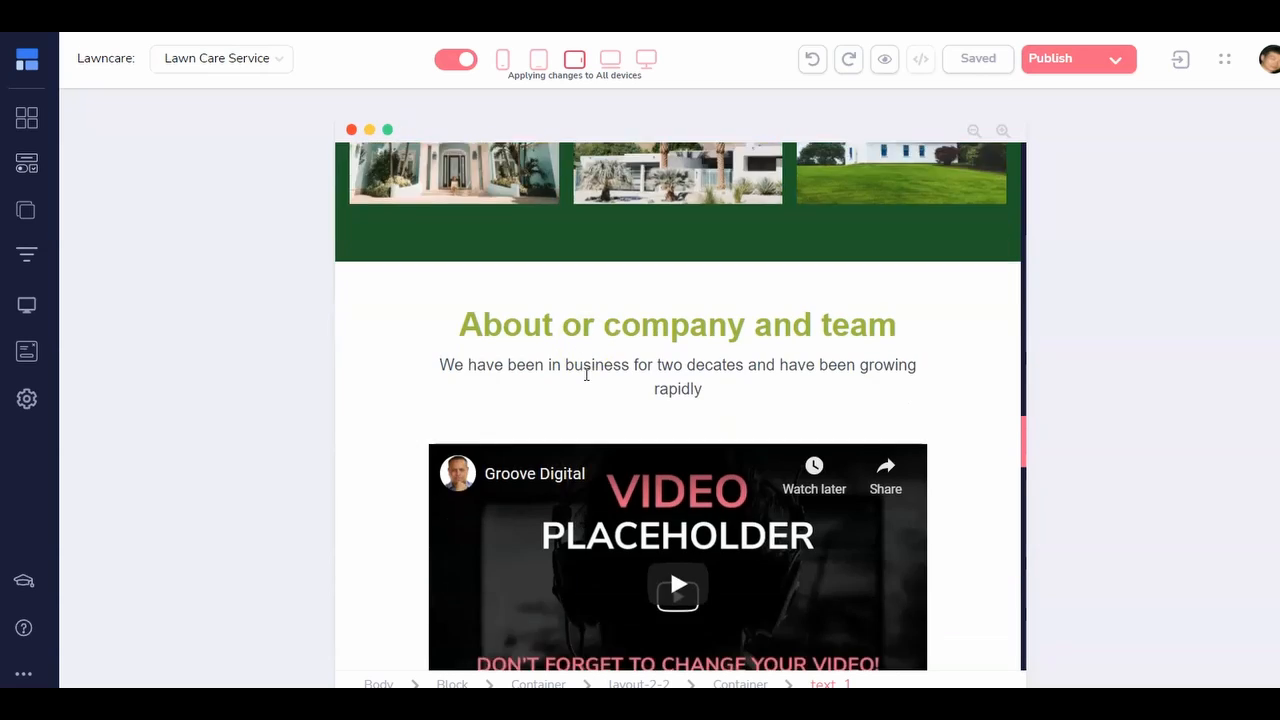
pyautogui.scroll(-10, 586, 374)
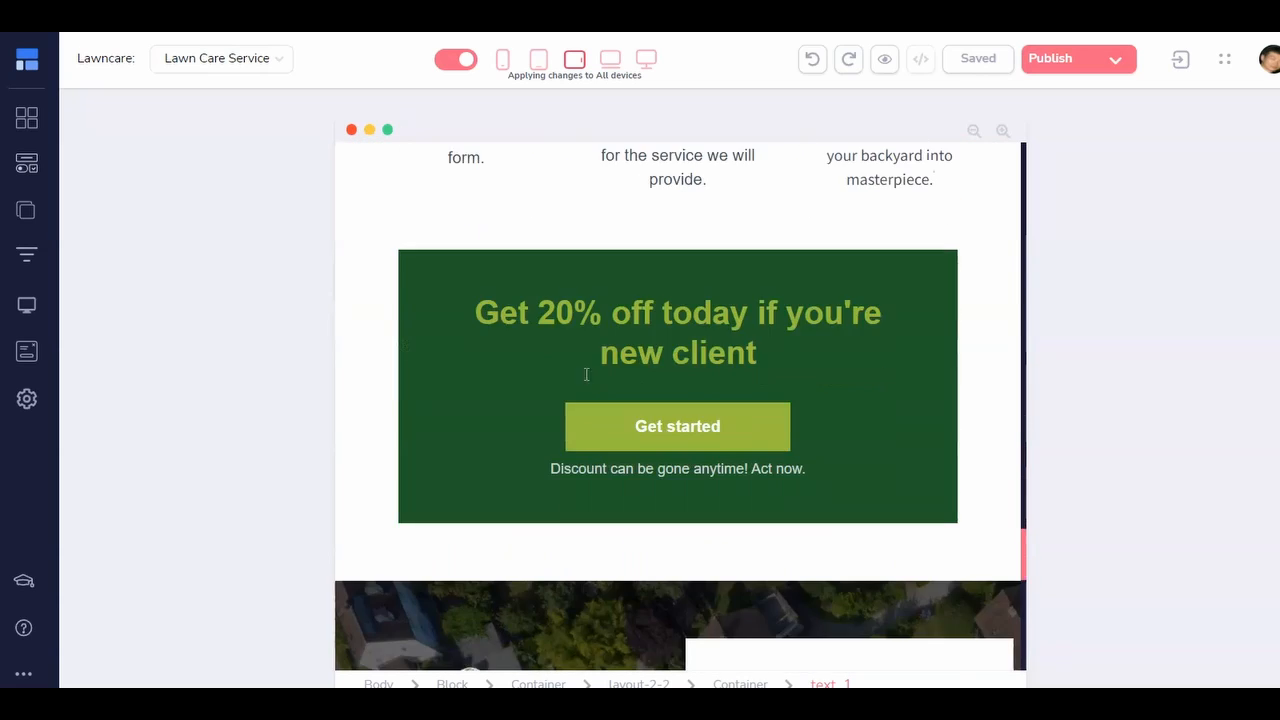
pyautogui.scroll(-3, 583, 373)
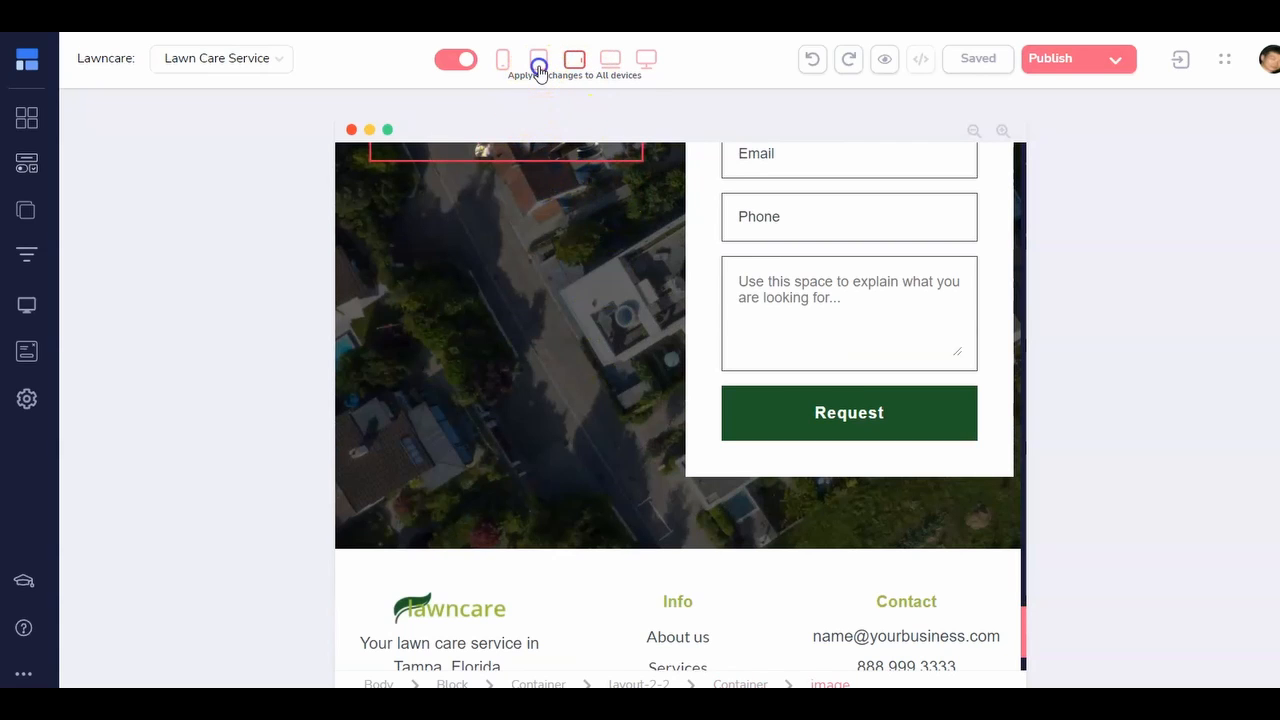
# Compare the hero section between the portrait and landscape tablet layouts, ending in the portrait layout
pyautogui.click(539, 62)
pyautogui.scroll(15, 600, 325)
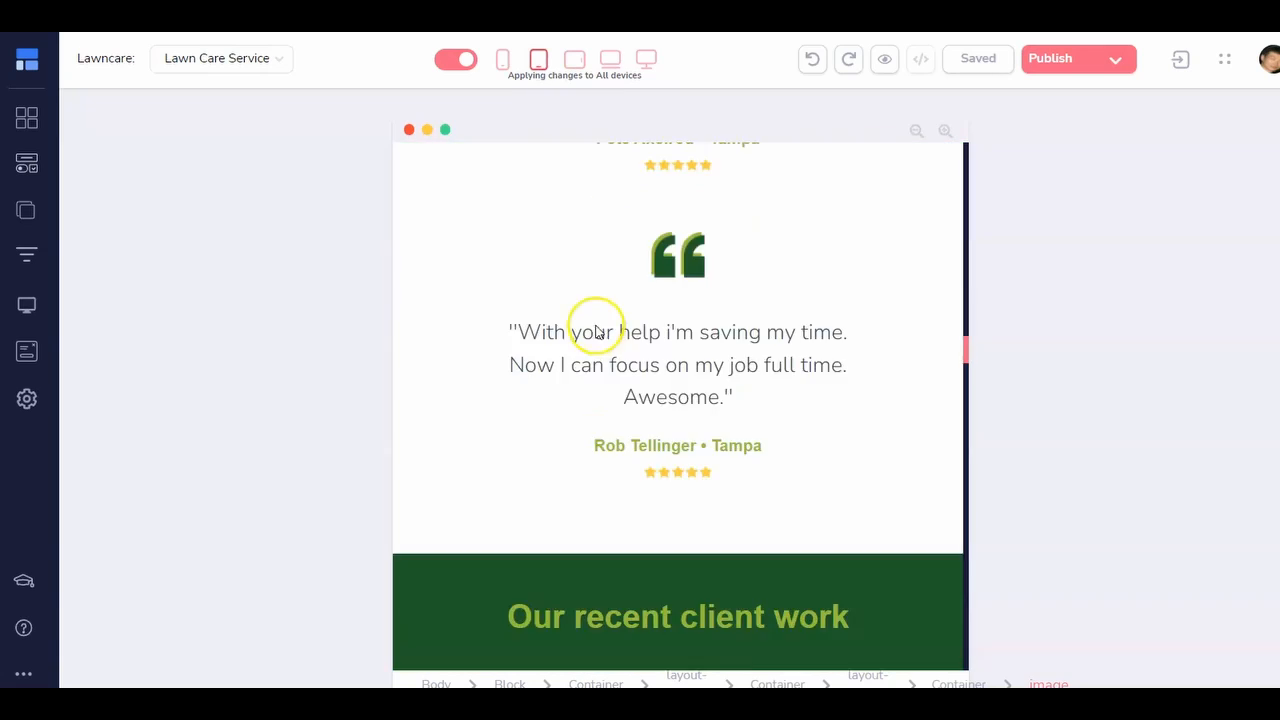
pyautogui.scroll(15, 603, 339)
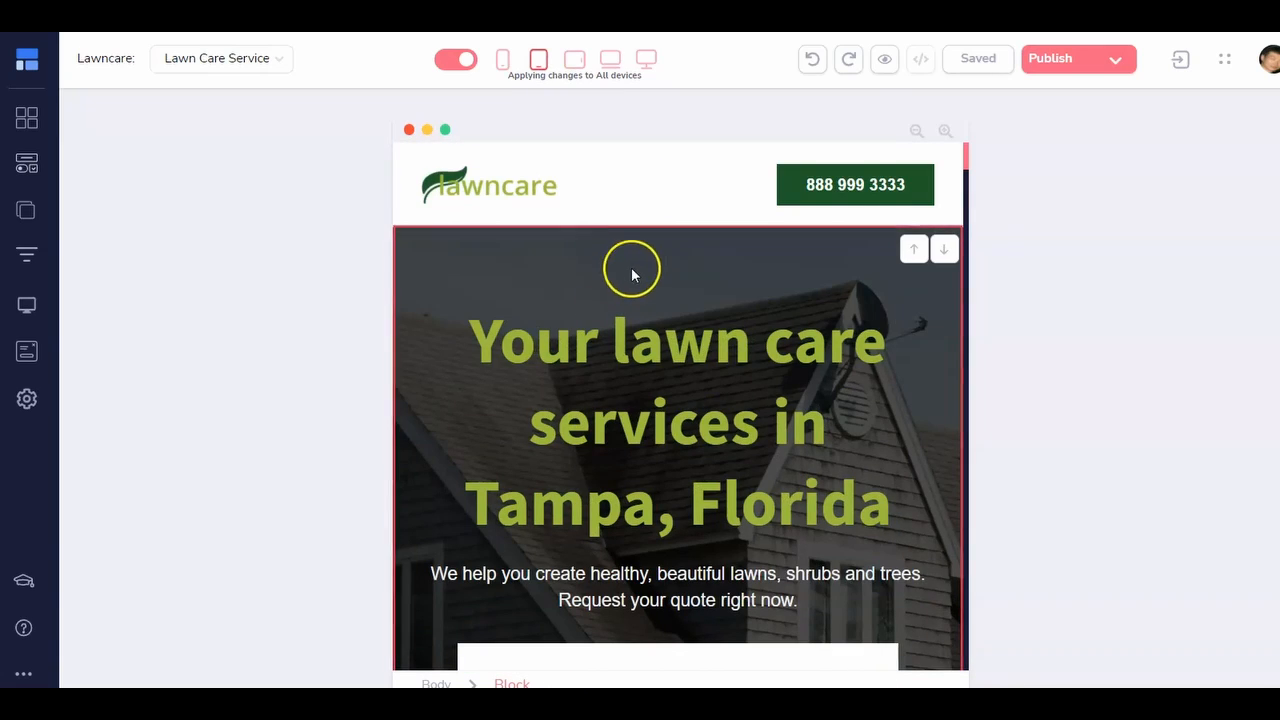
pyautogui.click(574, 58)
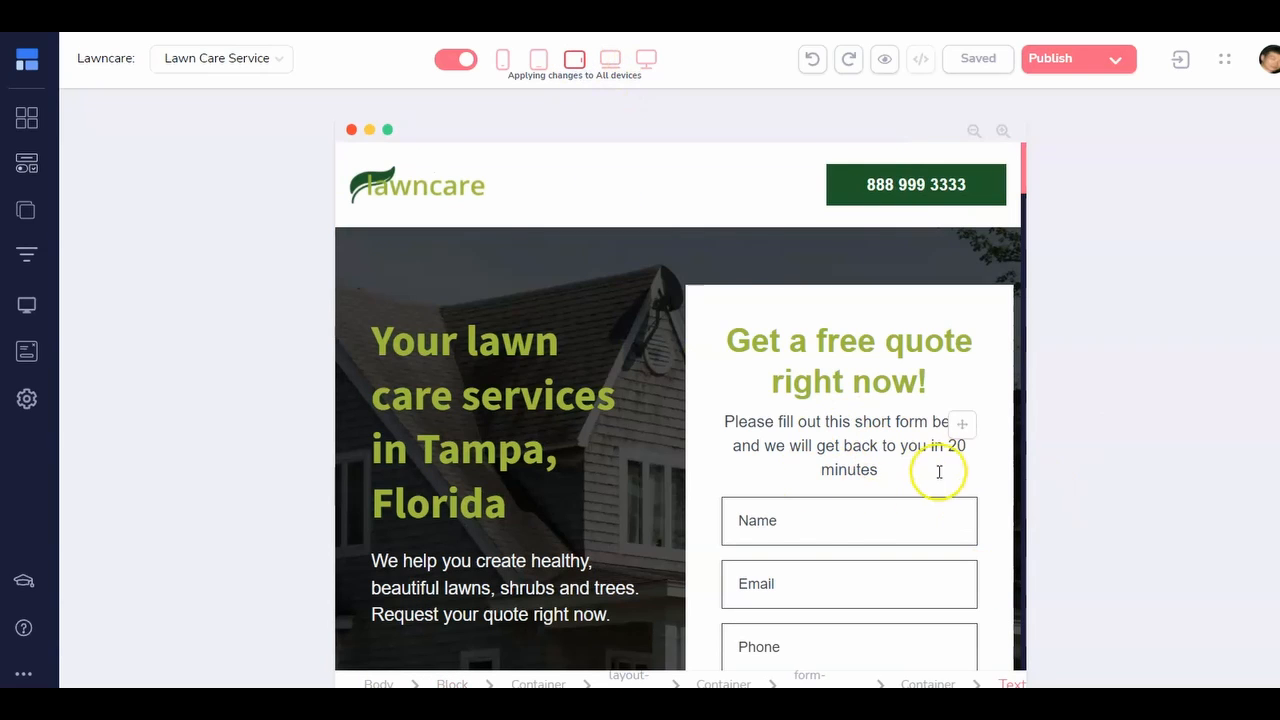
pyautogui.click(538, 58)
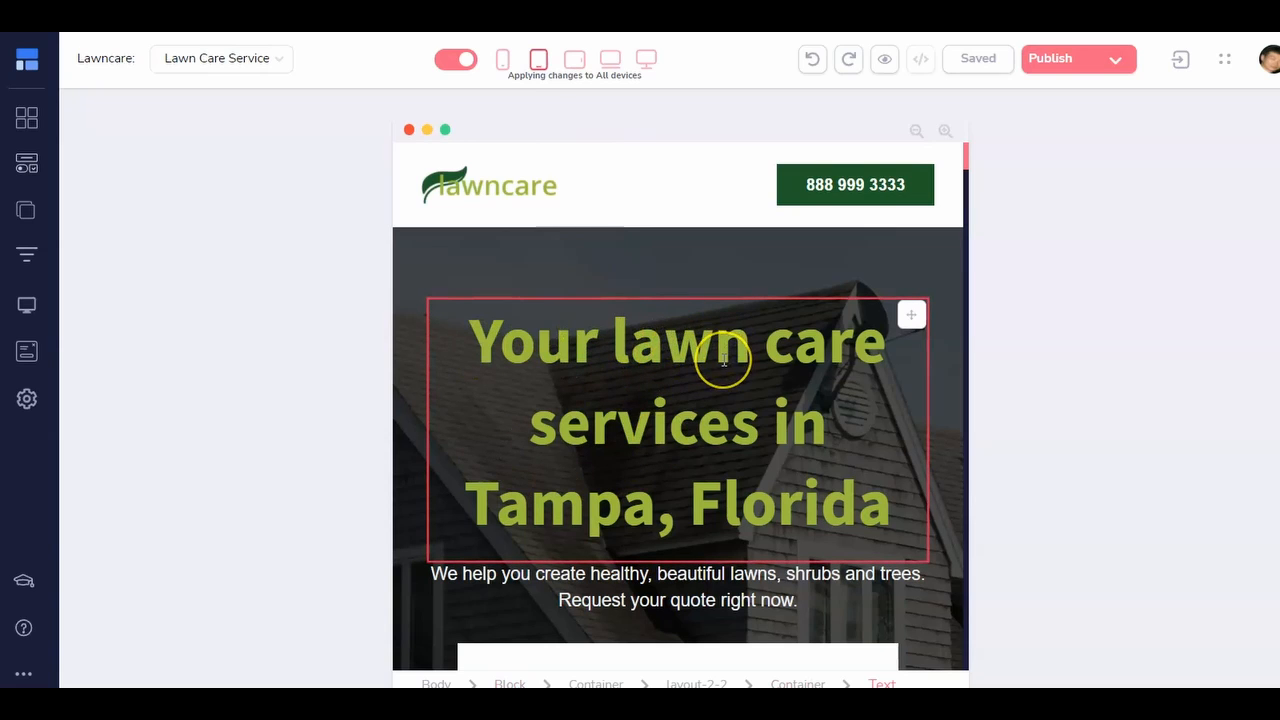
# Examine how the hero heading, introductory text and free quote form fields are stacked in the portrait tablet layout
pyautogui.scroll(-5, 724, 360)
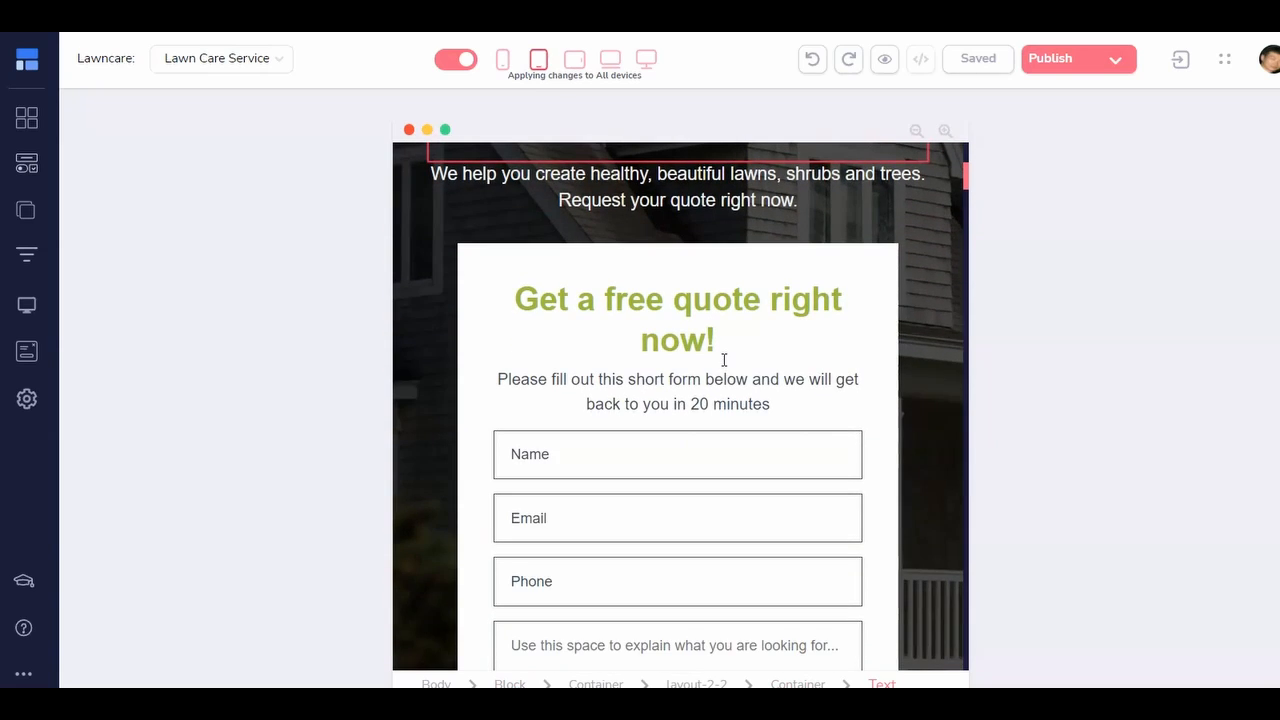
pyautogui.scroll(-3, 623, 396)
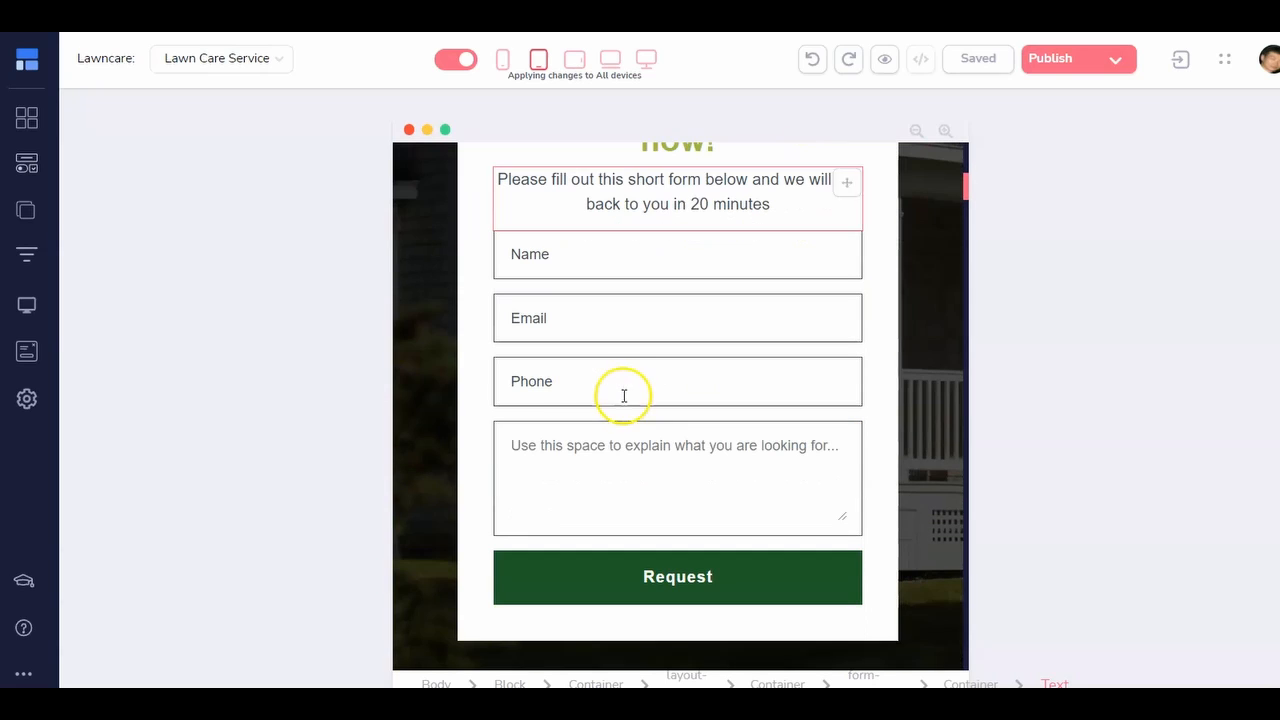
pyautogui.click(627, 446)
pyautogui.scroll(10, 597, 494)
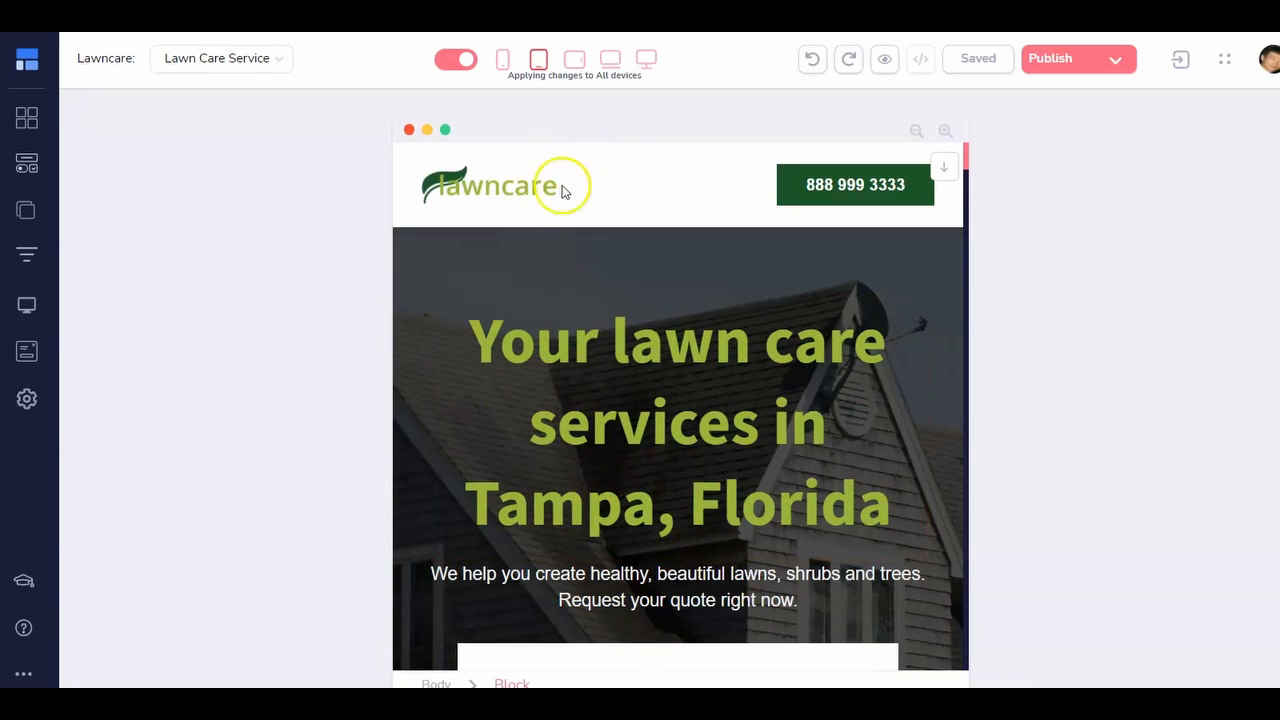
pyautogui.scroll(-2, 626, 432)
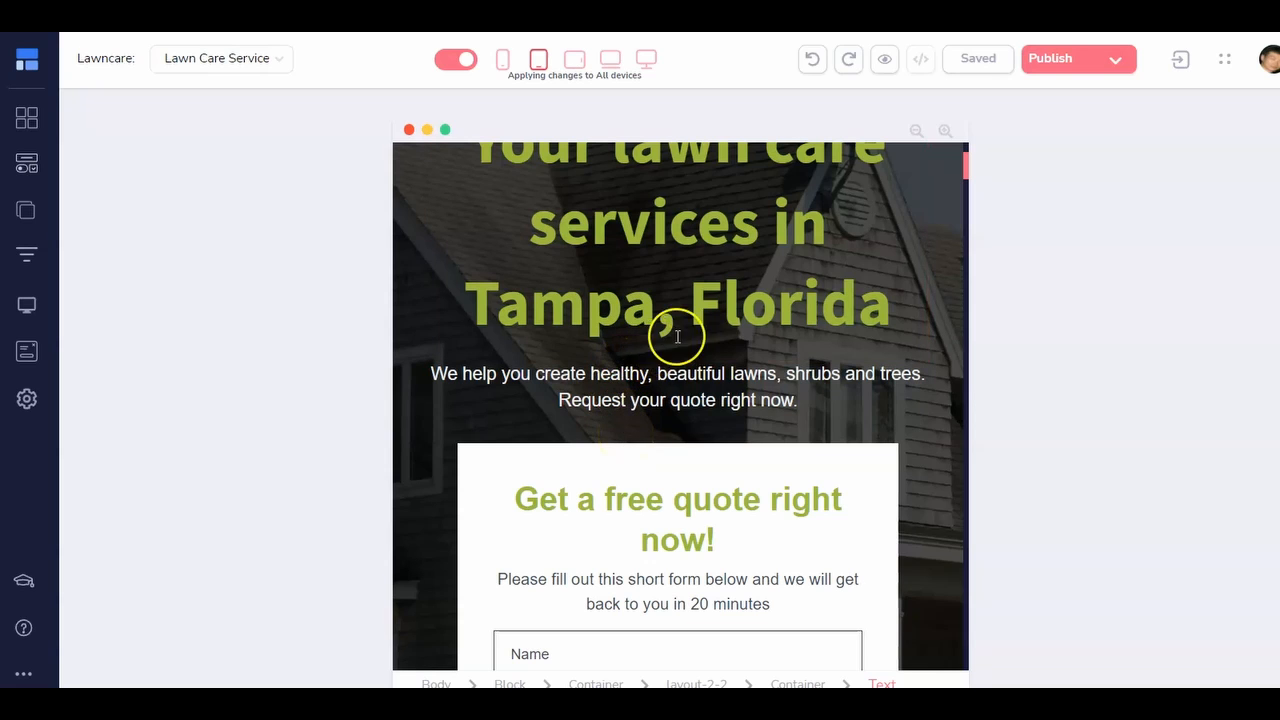
pyautogui.scroll(-3, 700, 325)
pyautogui.scroll(-3, 700, 325)
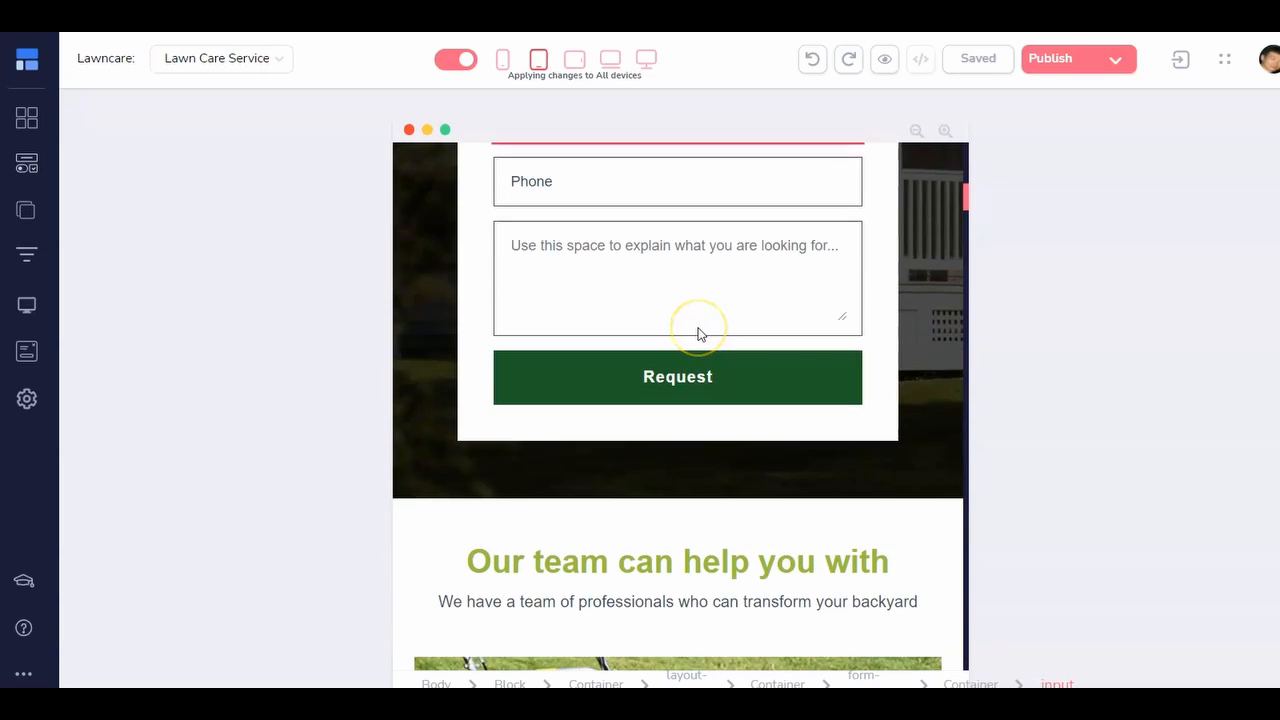
pyautogui.scroll(8, 700, 335)
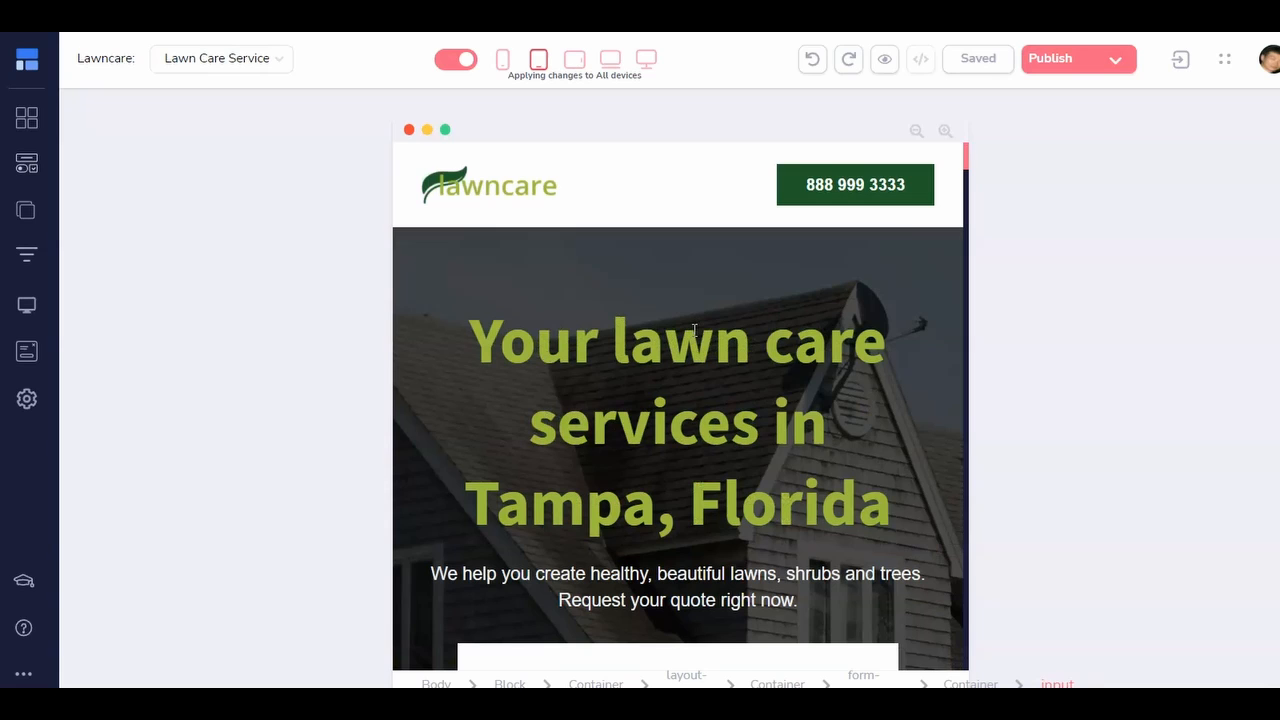
pyautogui.scroll(-4, 669, 623)
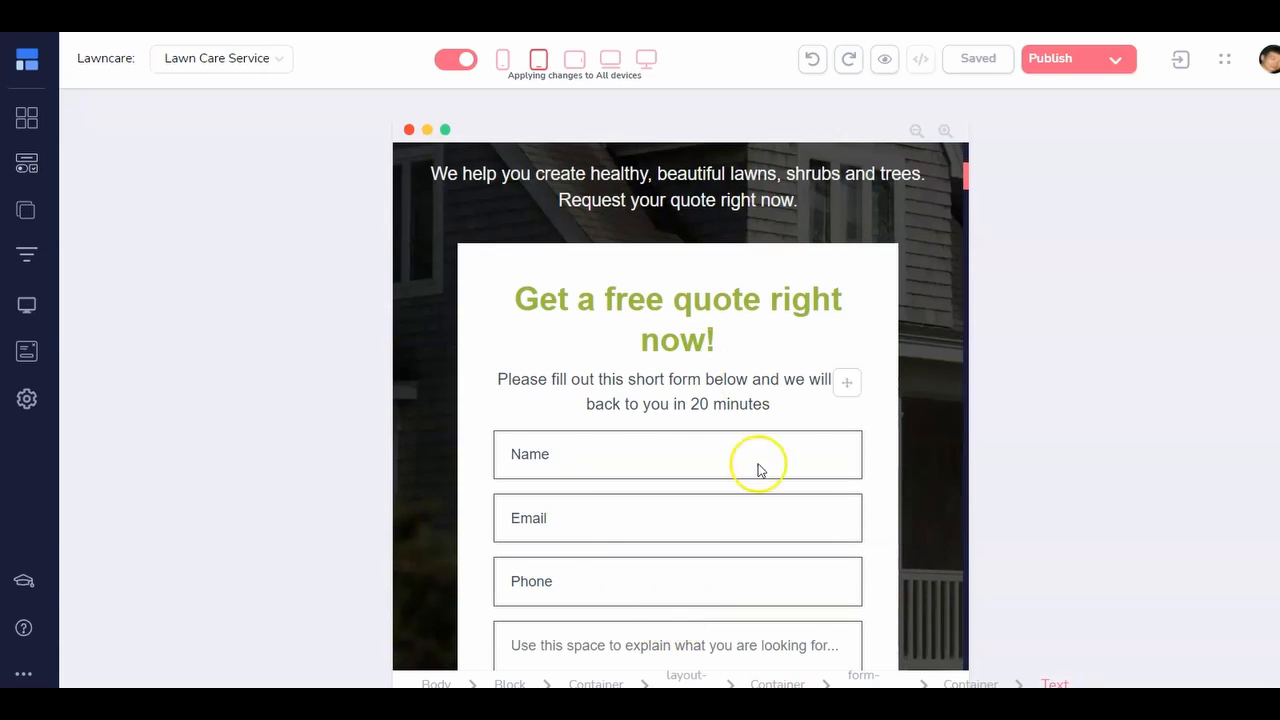
pyautogui.scroll(4, 686, 503)
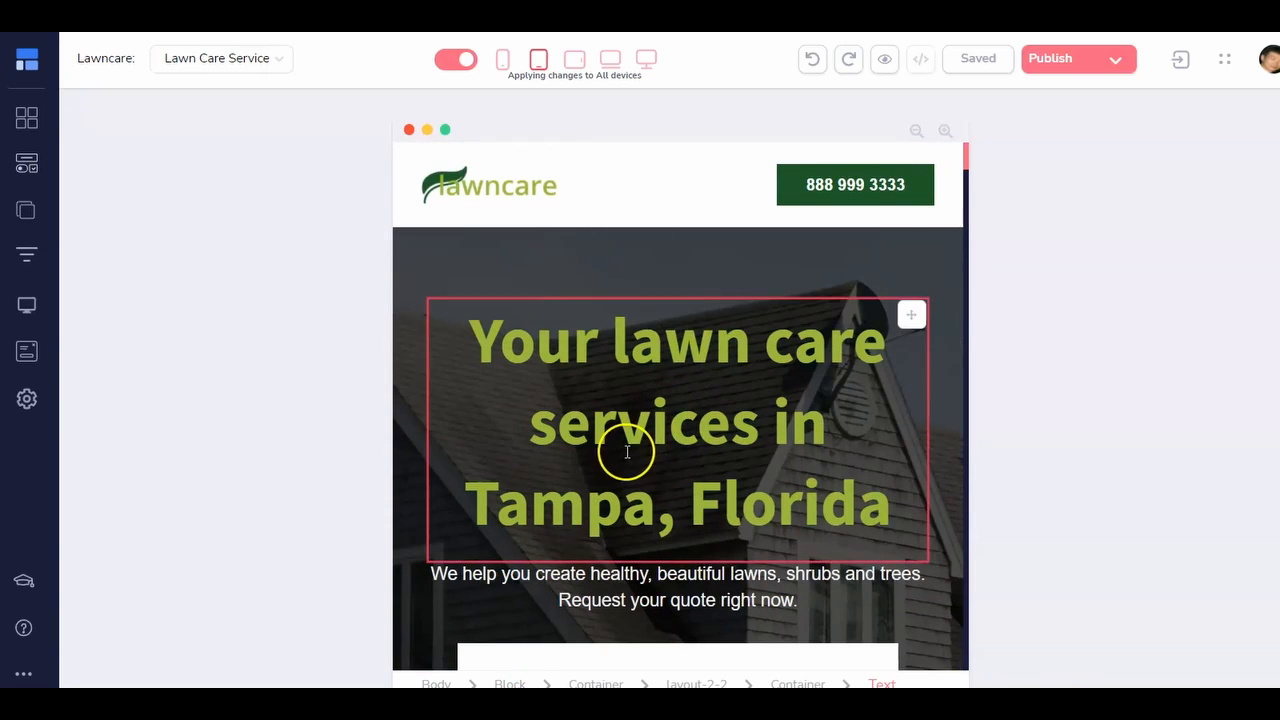
pyautogui.scroll(-2, 625, 450)
pyautogui.scroll(-2, 627, 452)
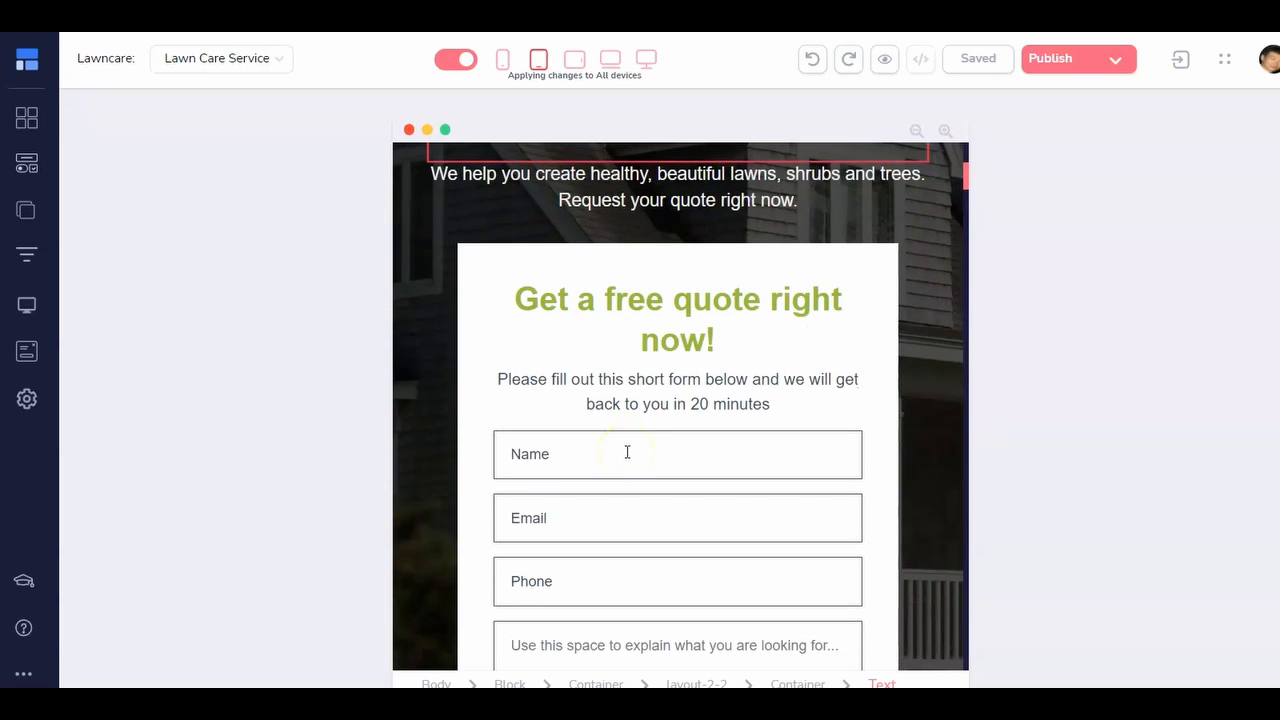
# Review how the Mowing, Trimming and Designing service cards are stacked below the hero section in the portrait tablet layout
pyautogui.scroll(4, 627, 452)
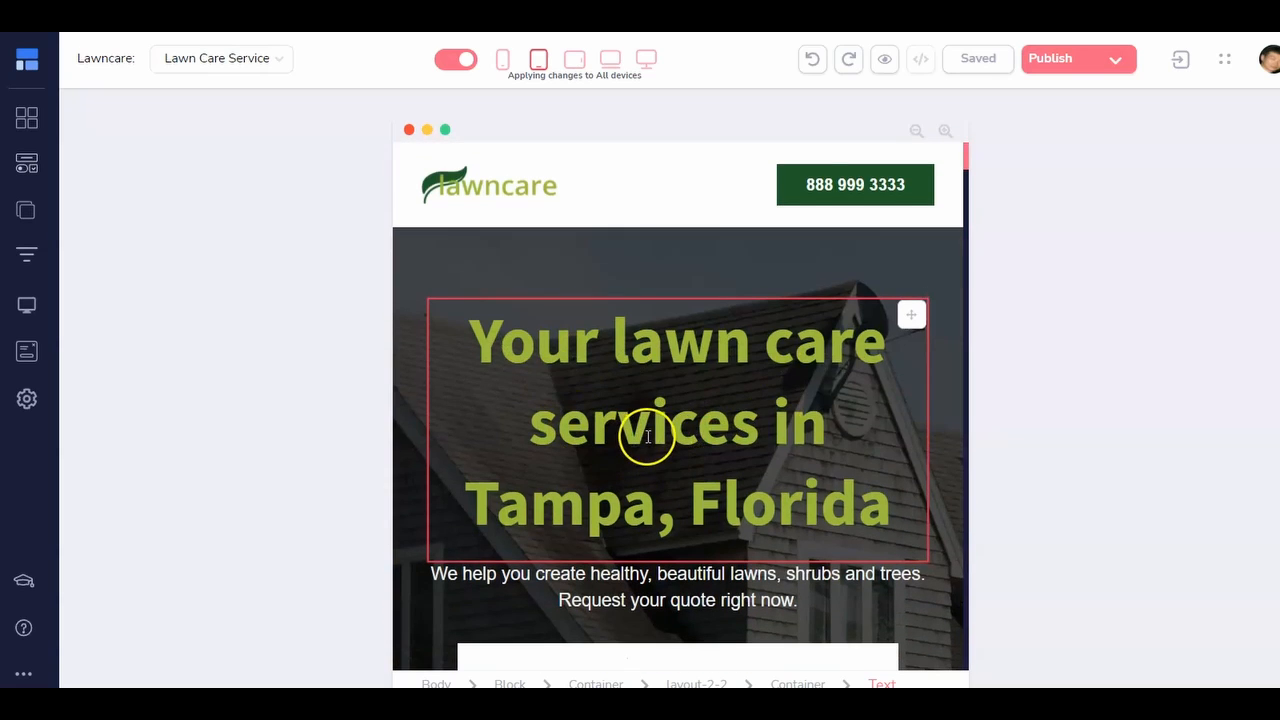
pyautogui.scroll(-12, 647, 436)
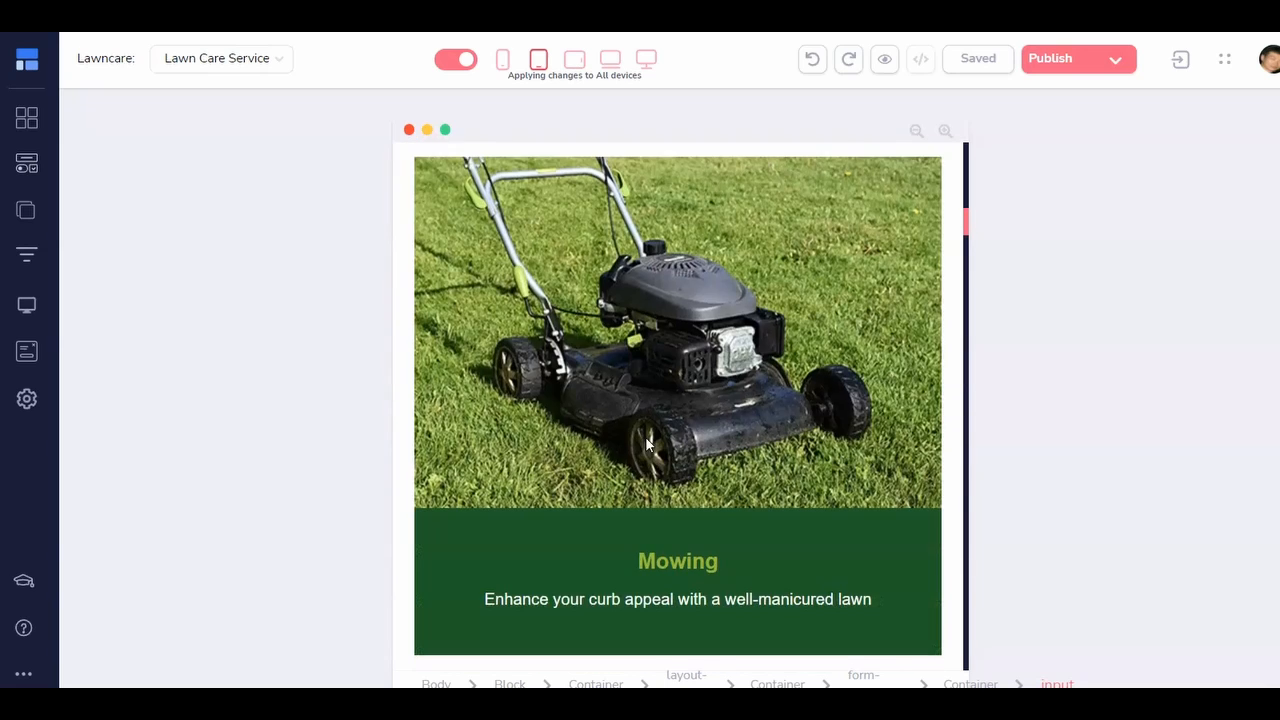
pyautogui.scroll(-2, 645, 436)
pyautogui.scroll(4, 644, 438)
pyautogui.click(577, 403)
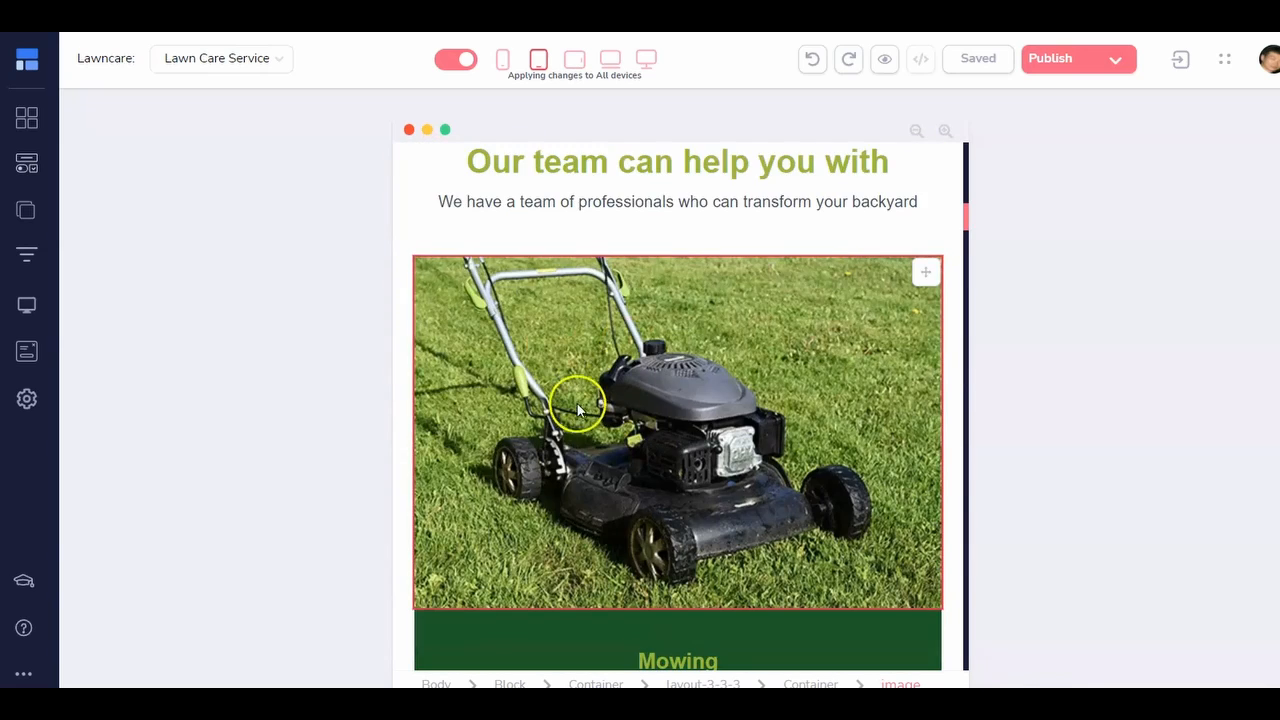
pyautogui.scroll(-3, 600, 350)
pyautogui.scroll(-4, 674, 337)
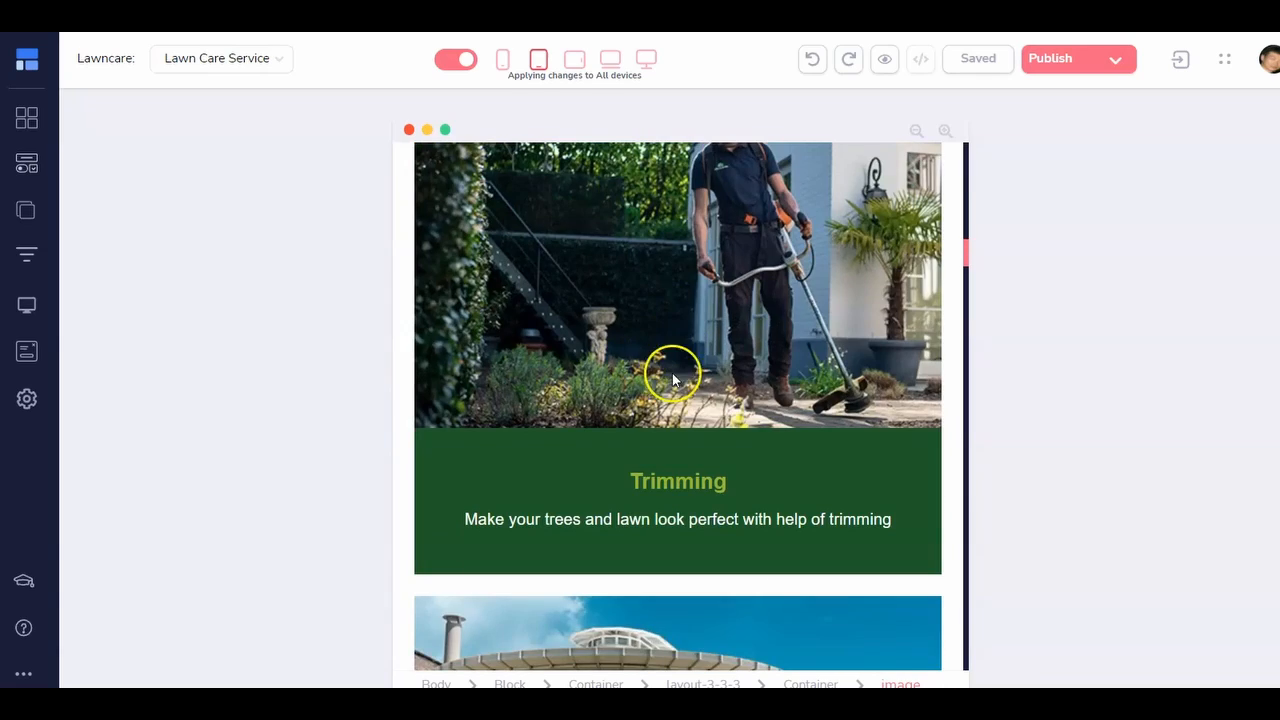
pyautogui.scroll(-6, 702, 431)
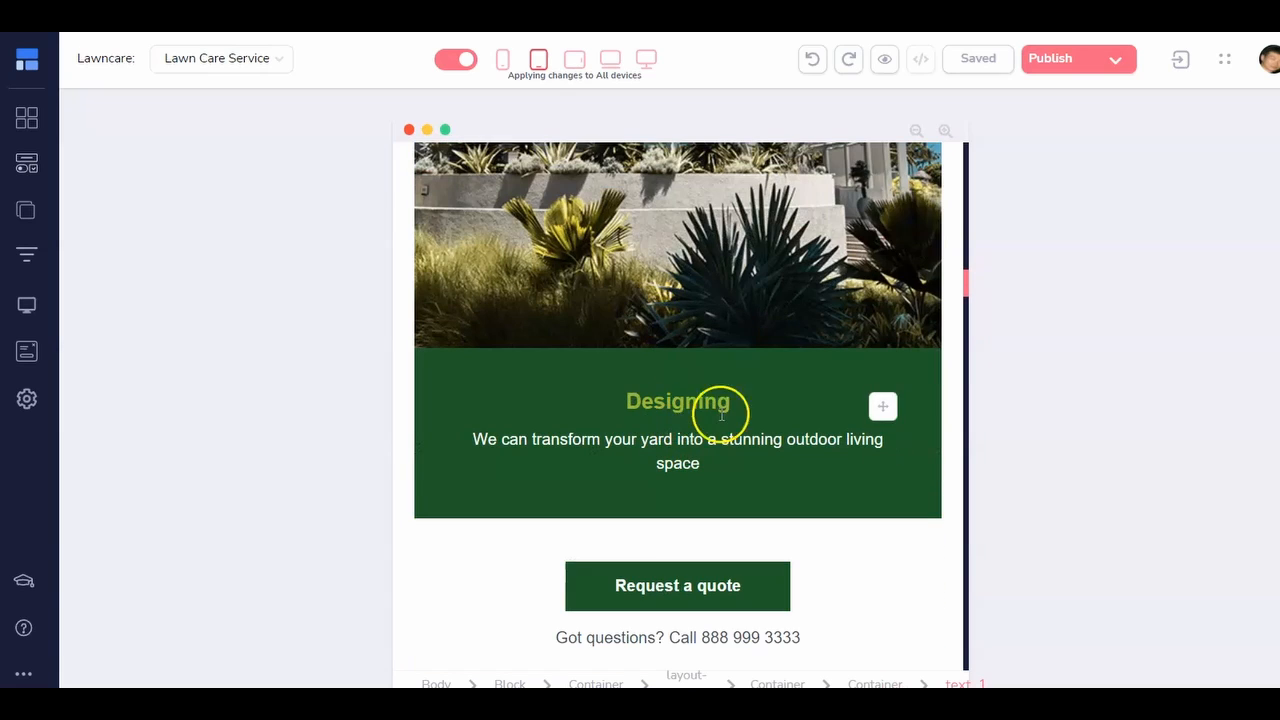
pyautogui.scroll(4, 646, 400)
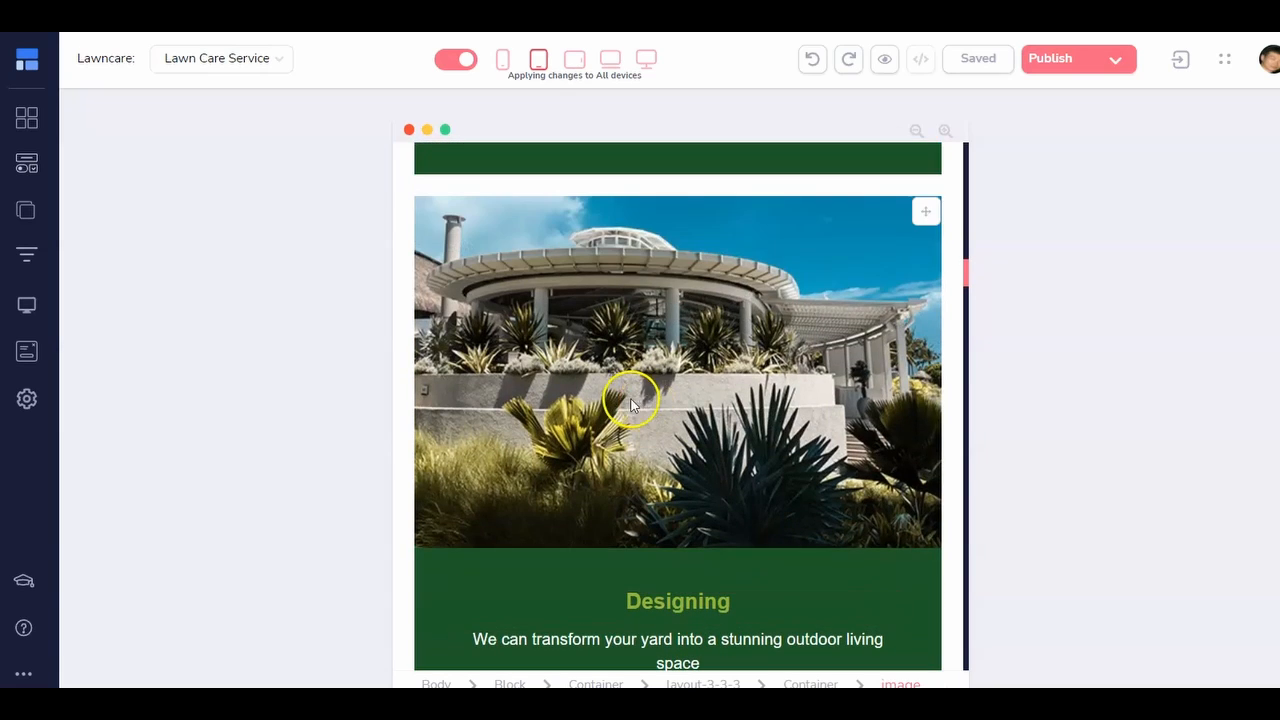
# Compare the service cards with their arrangement in the landscape tablet layout, ending back in the portrait layout
pyautogui.scroll(-2, 656, 400)
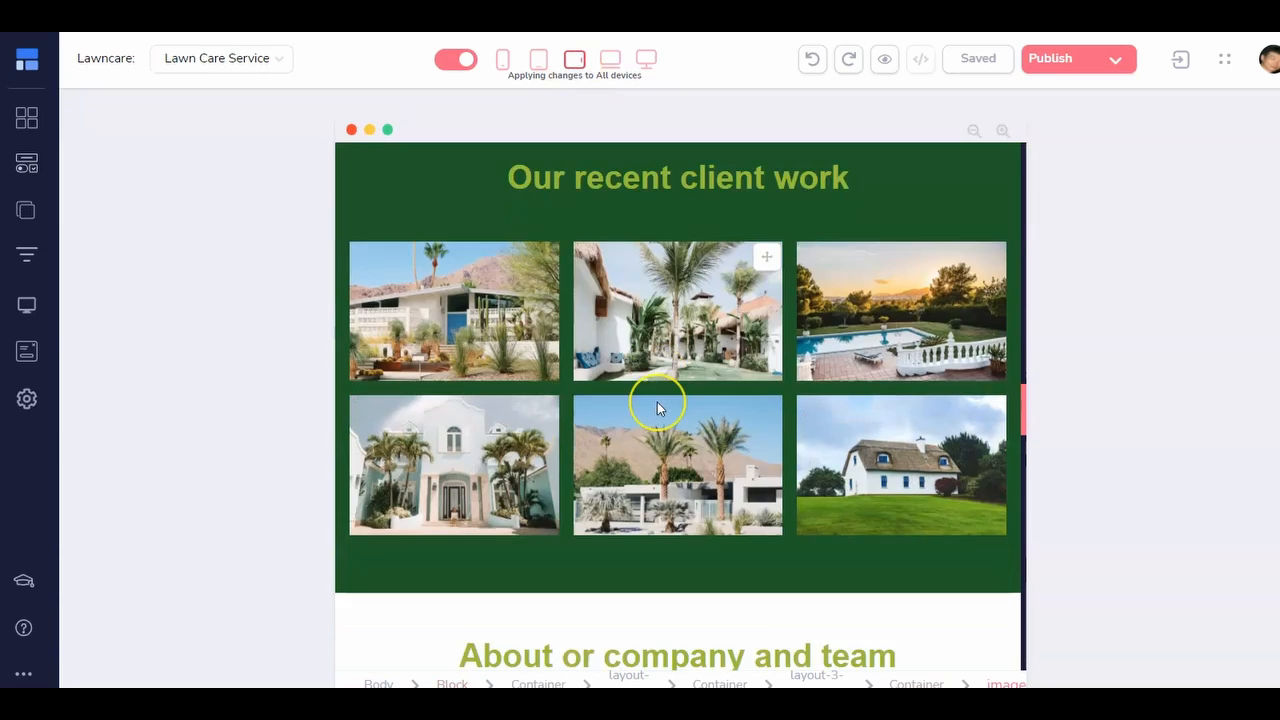
pyautogui.scroll(15, 656, 395)
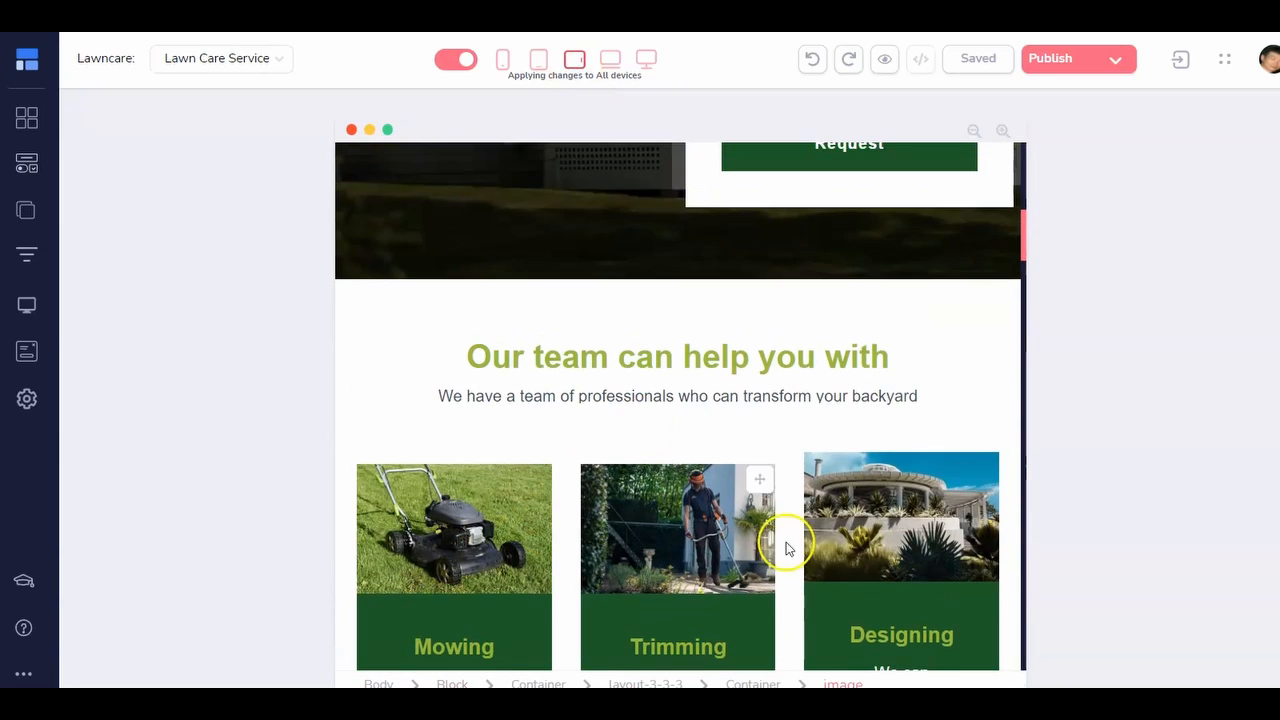
pyautogui.click(538, 58)
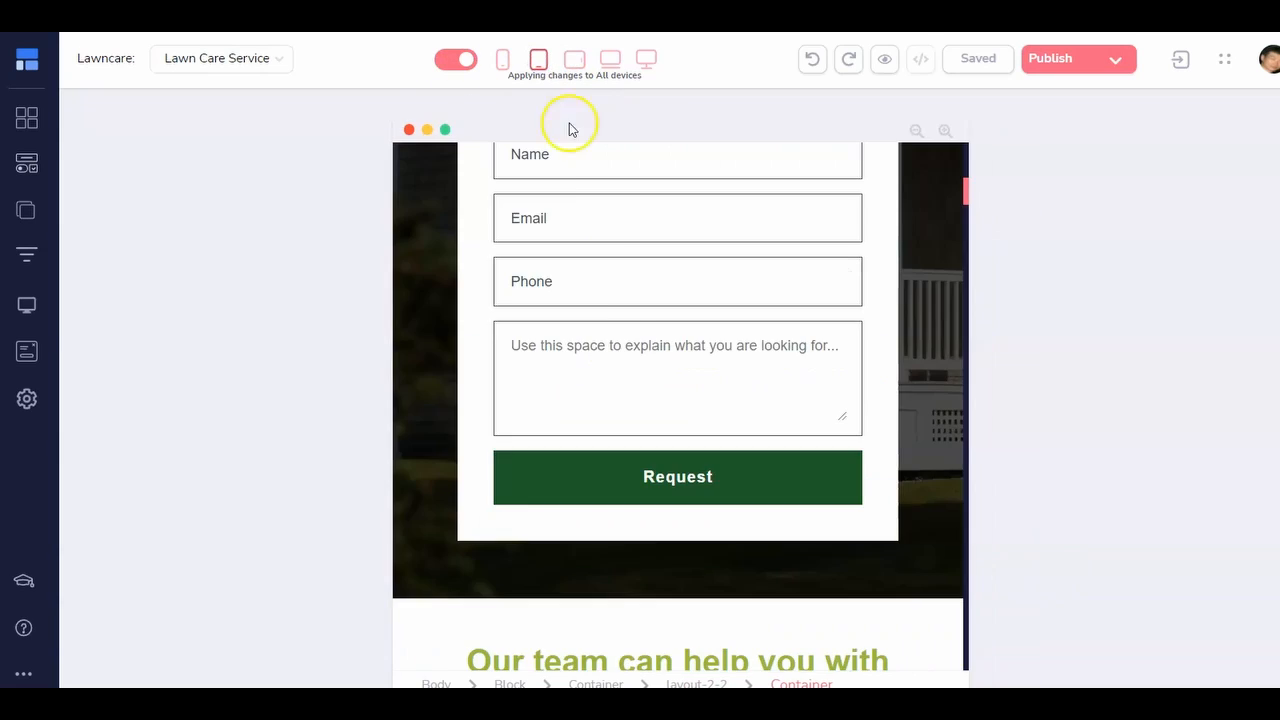
# Review the portrait tablet layout from the quote form through the banner, testimonials, gallery, process steps and discount offer to the closing form
pyautogui.scroll(-5, 629, 290)
pyautogui.scroll(-10, 626, 303)
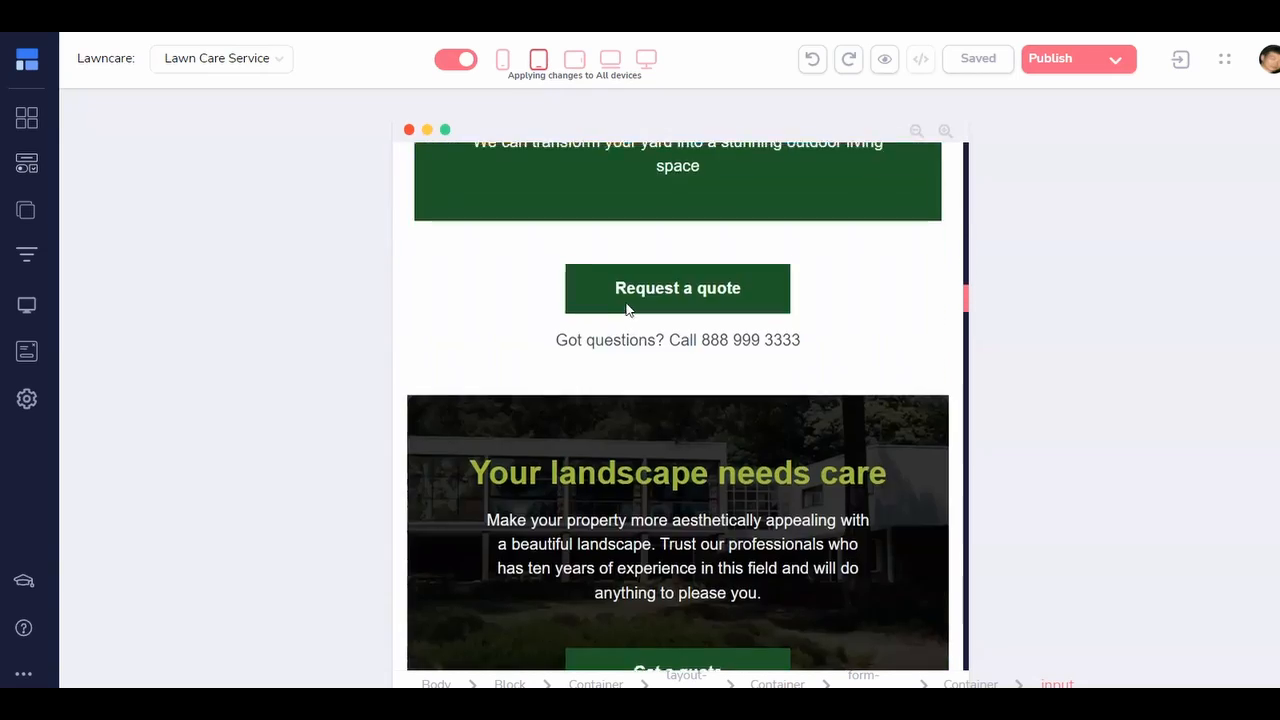
pyautogui.scroll(-10, 629, 310)
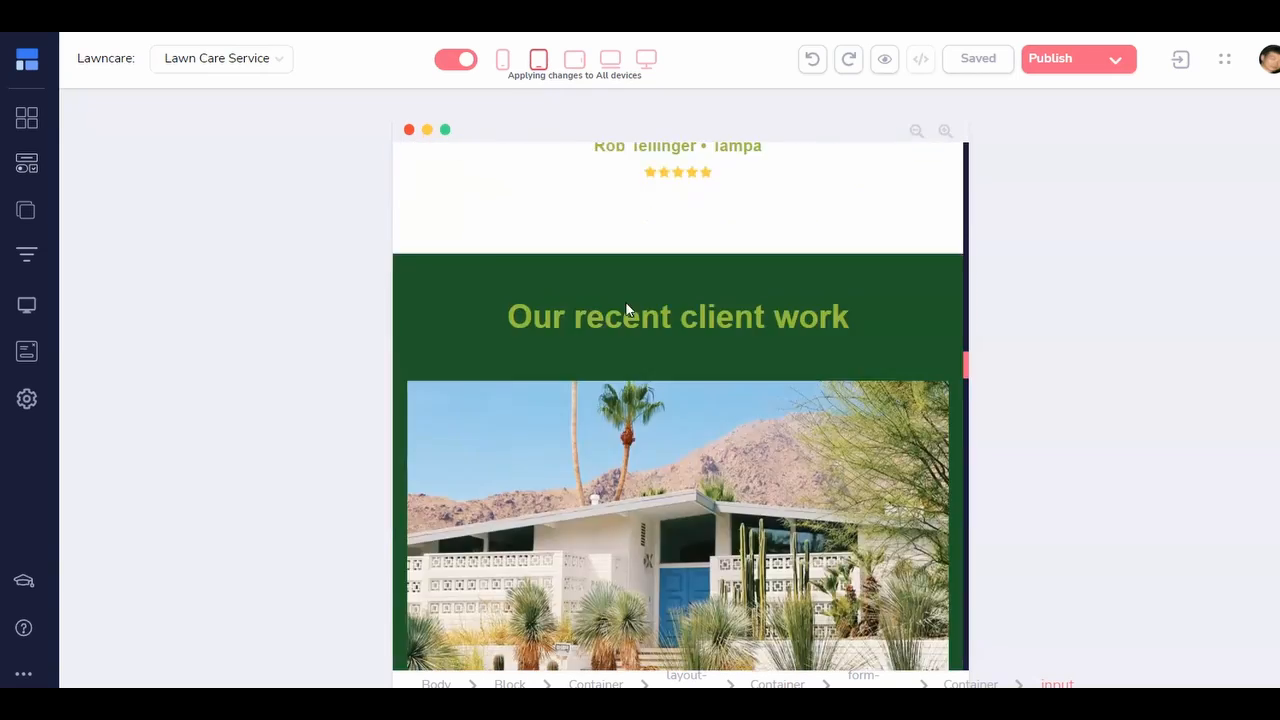
pyautogui.scroll(-10, 626, 305)
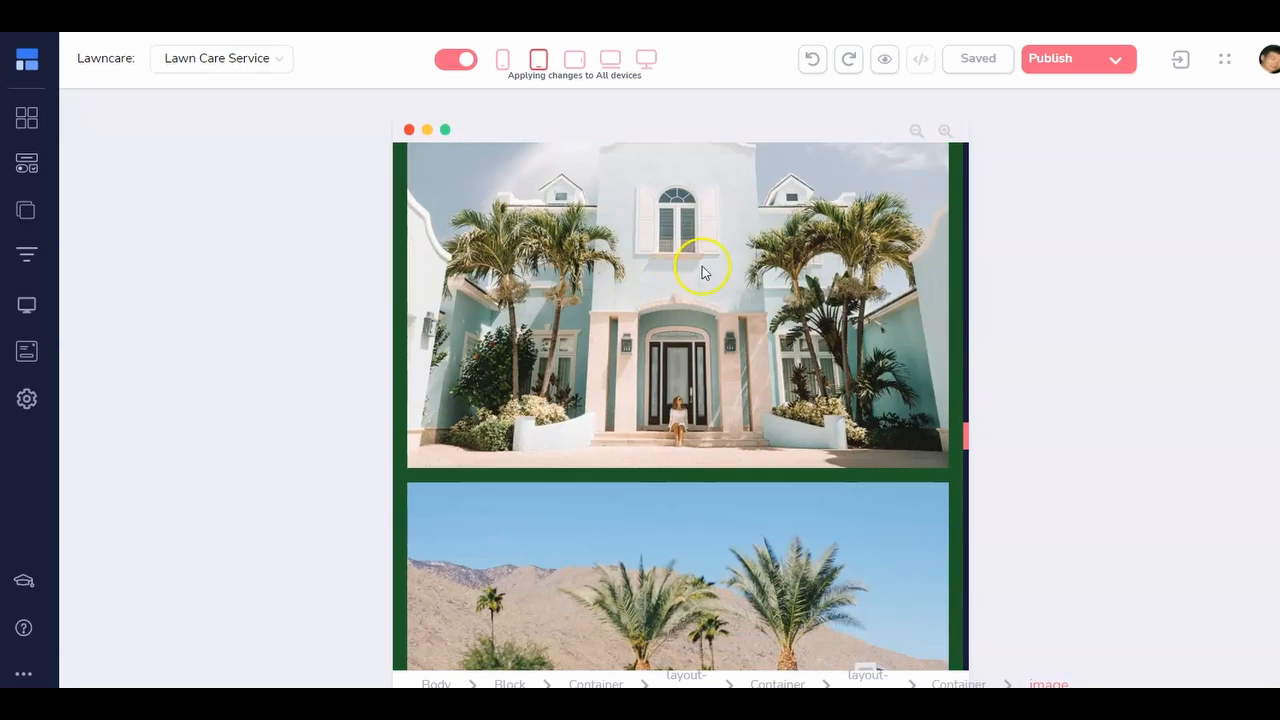
pyautogui.scroll(-10, 671, 301)
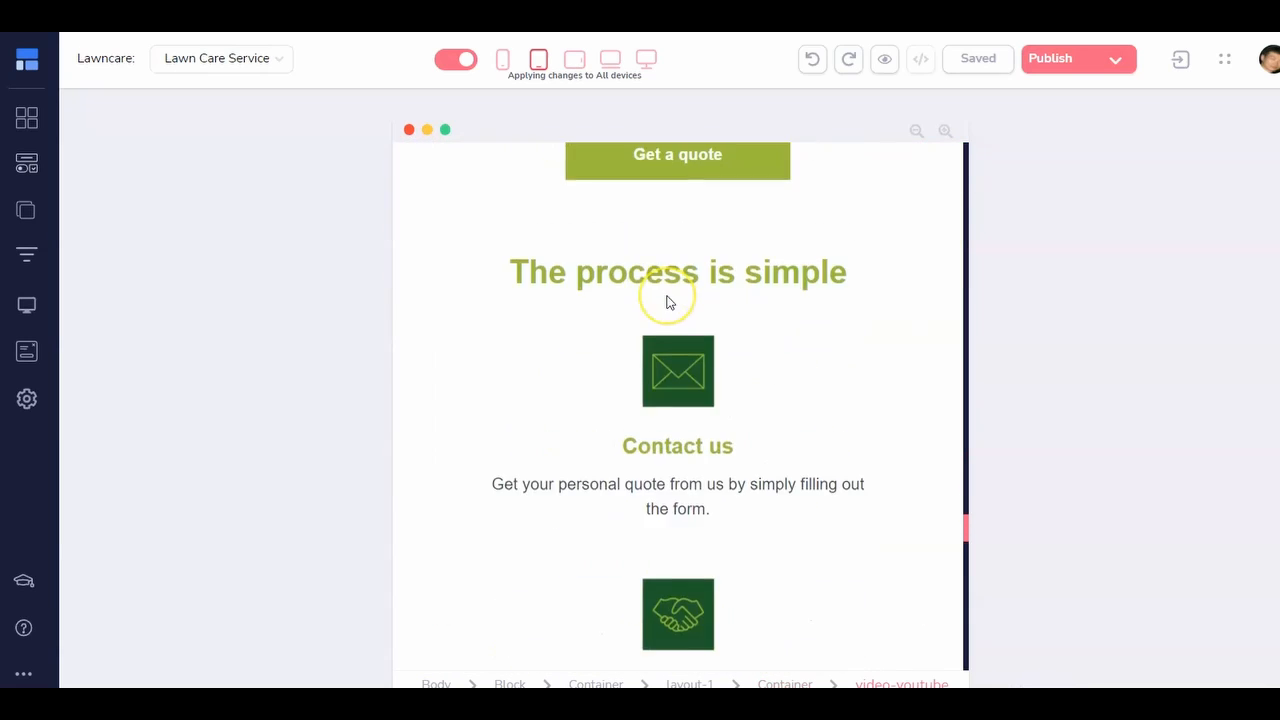
pyautogui.scroll(-10, 669, 302)
pyautogui.click(677, 366)
pyautogui.scroll(-4, 677, 370)
pyautogui.scroll(10, 670, 355)
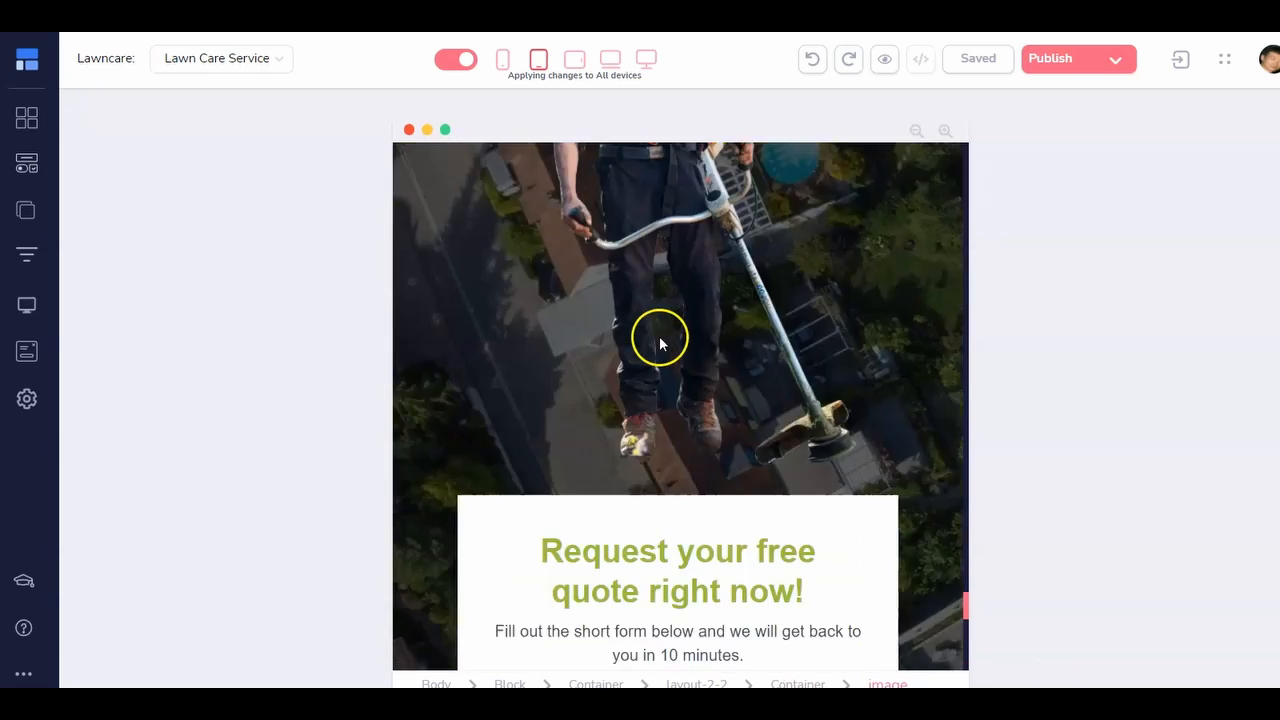
pyautogui.click(652, 336)
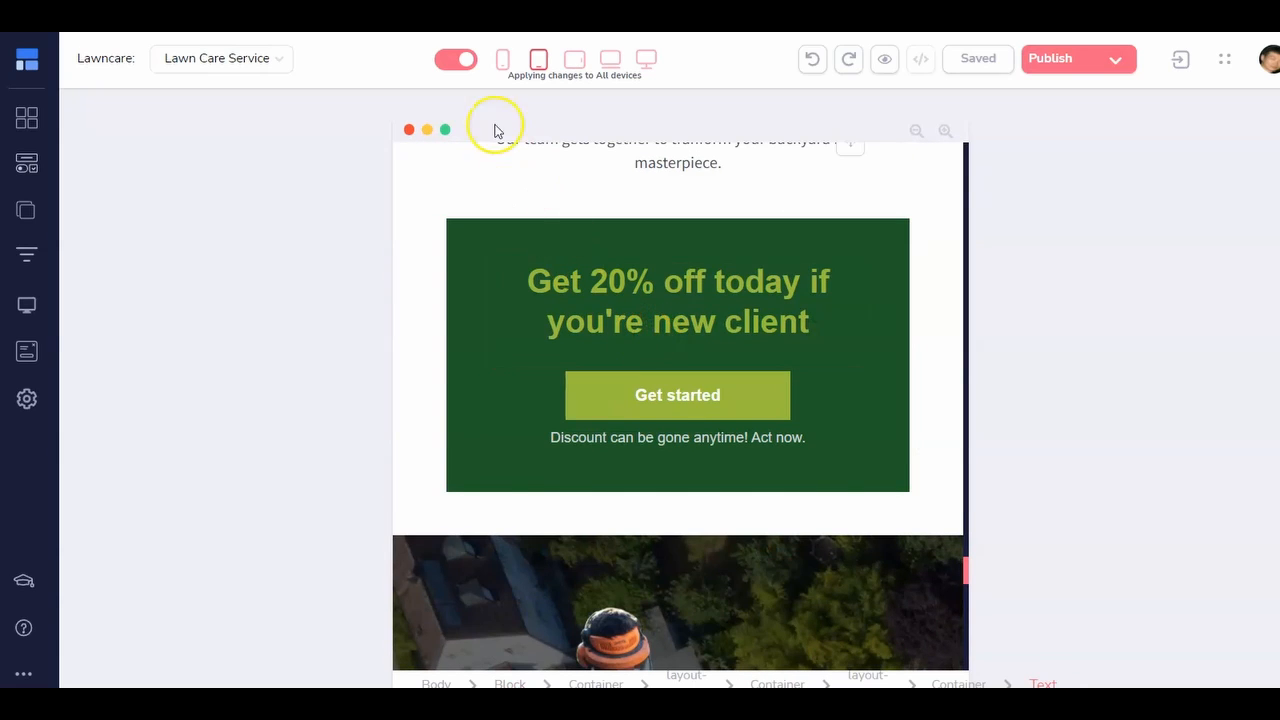
# Switch to the mobile phone layout and examine the header with the logo and phone number above the hero heading
pyautogui.click(504, 64)
pyautogui.scroll(2, 662, 323)
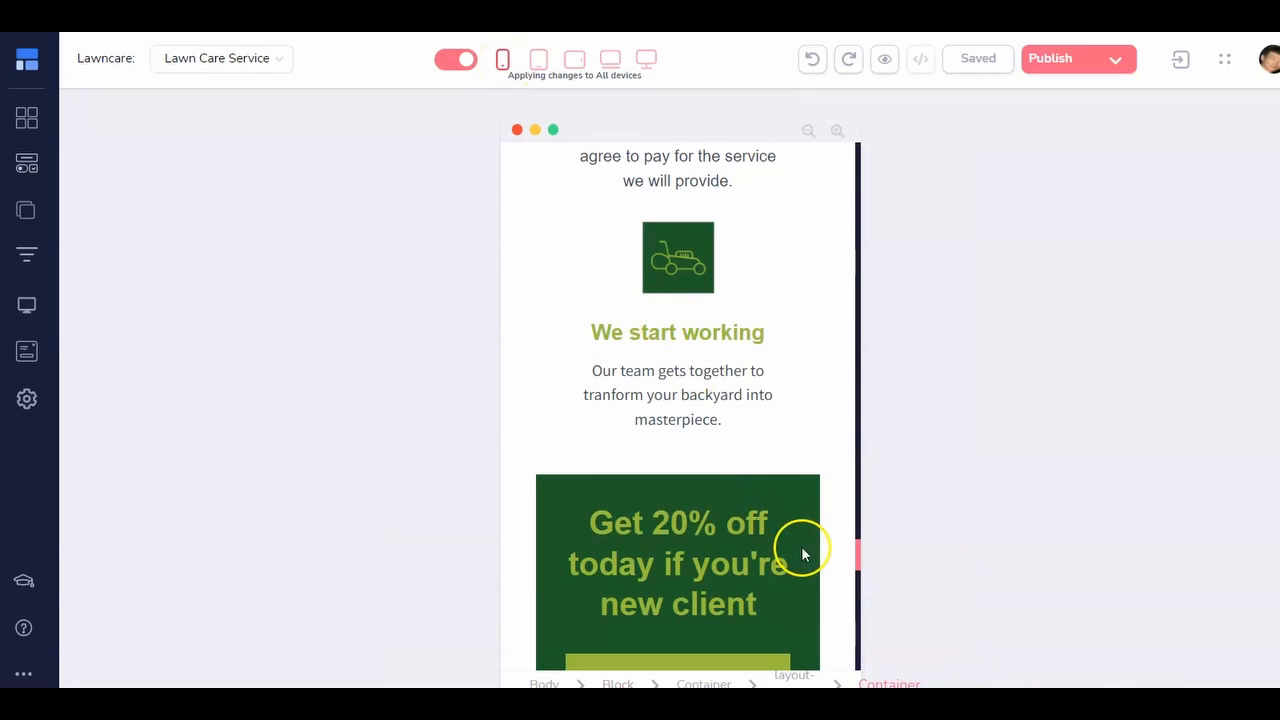
pyautogui.moveTo(857, 553); pyautogui.dragTo(846, 137)
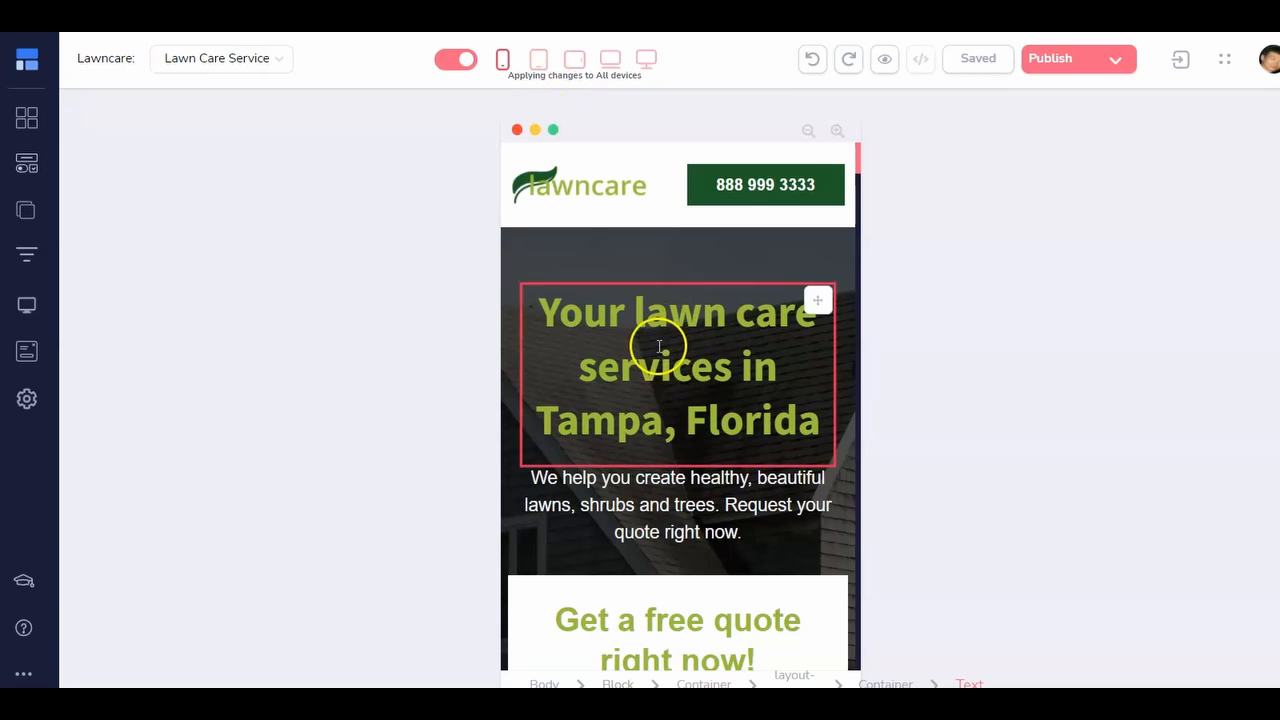
pyautogui.click(560, 194)
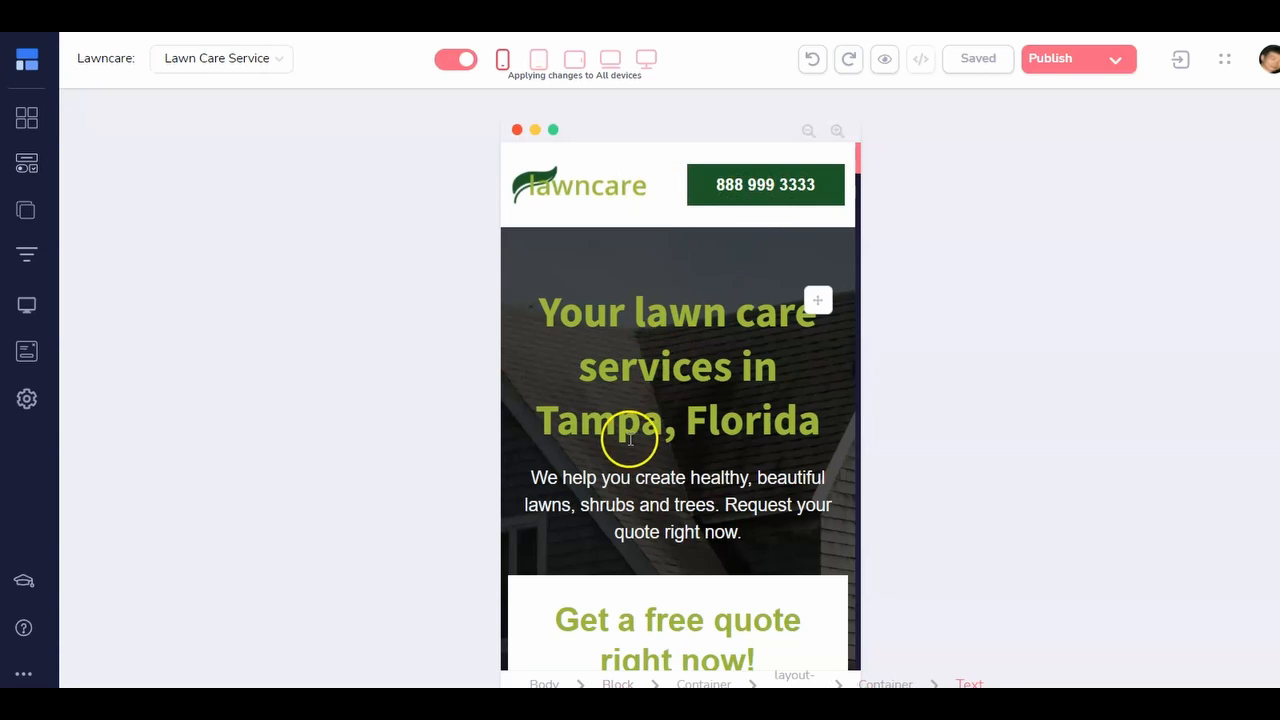
# Examine how the hero heading, introductory text and free quote form fit the mobile phone layout
pyautogui.scroll(-2, 631, 458)
pyautogui.scroll(1, 614, 280)
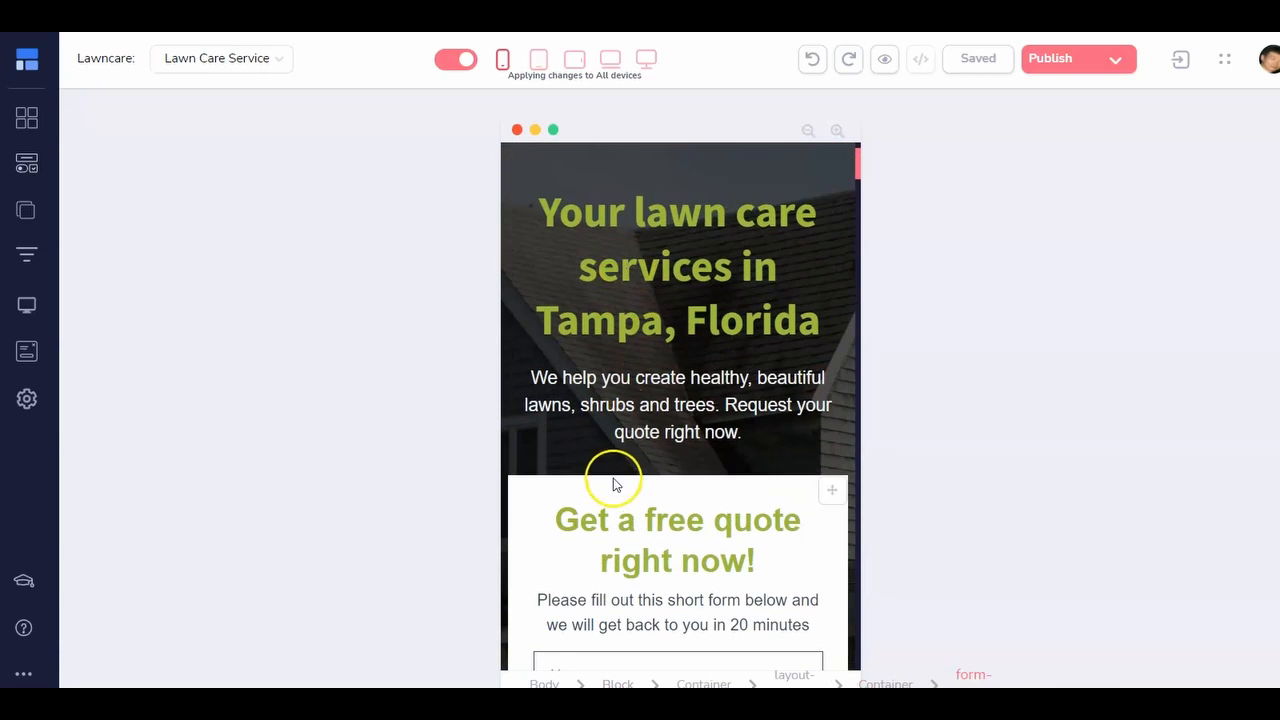
pyautogui.scroll(-4, 645, 432)
pyautogui.scroll(-1, 643, 434)
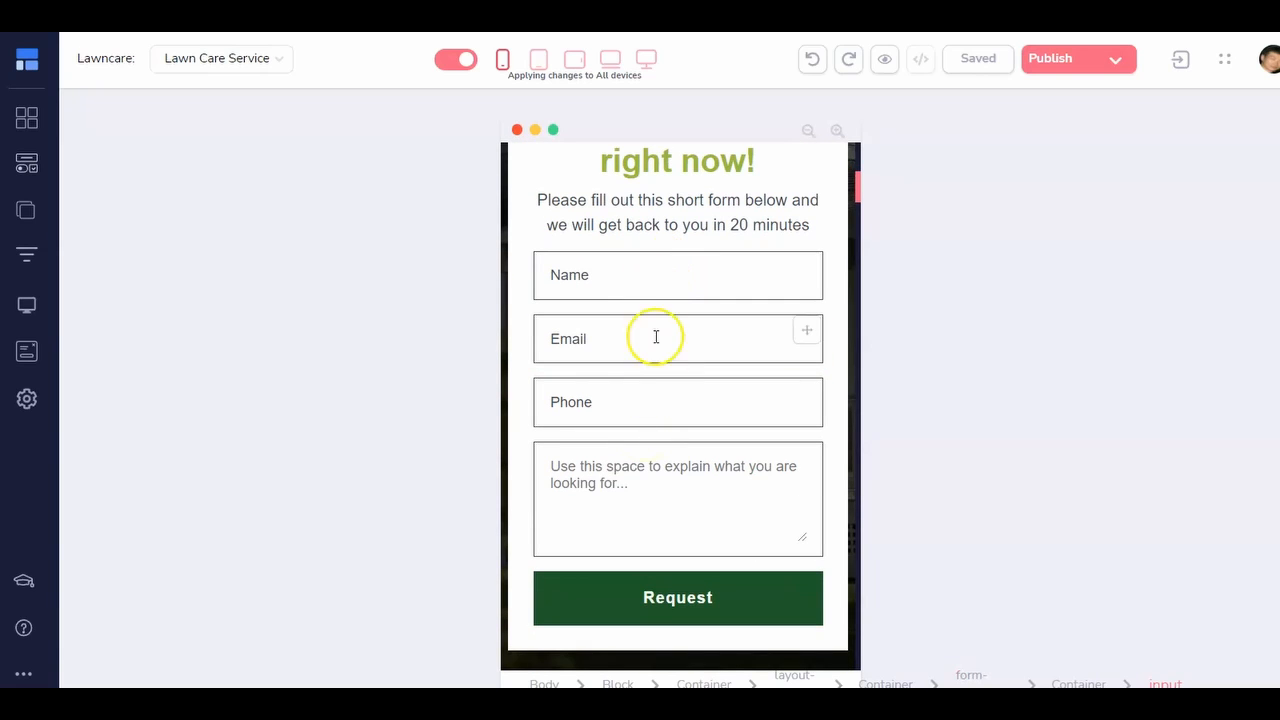
pyautogui.scroll(3, 810, 500)
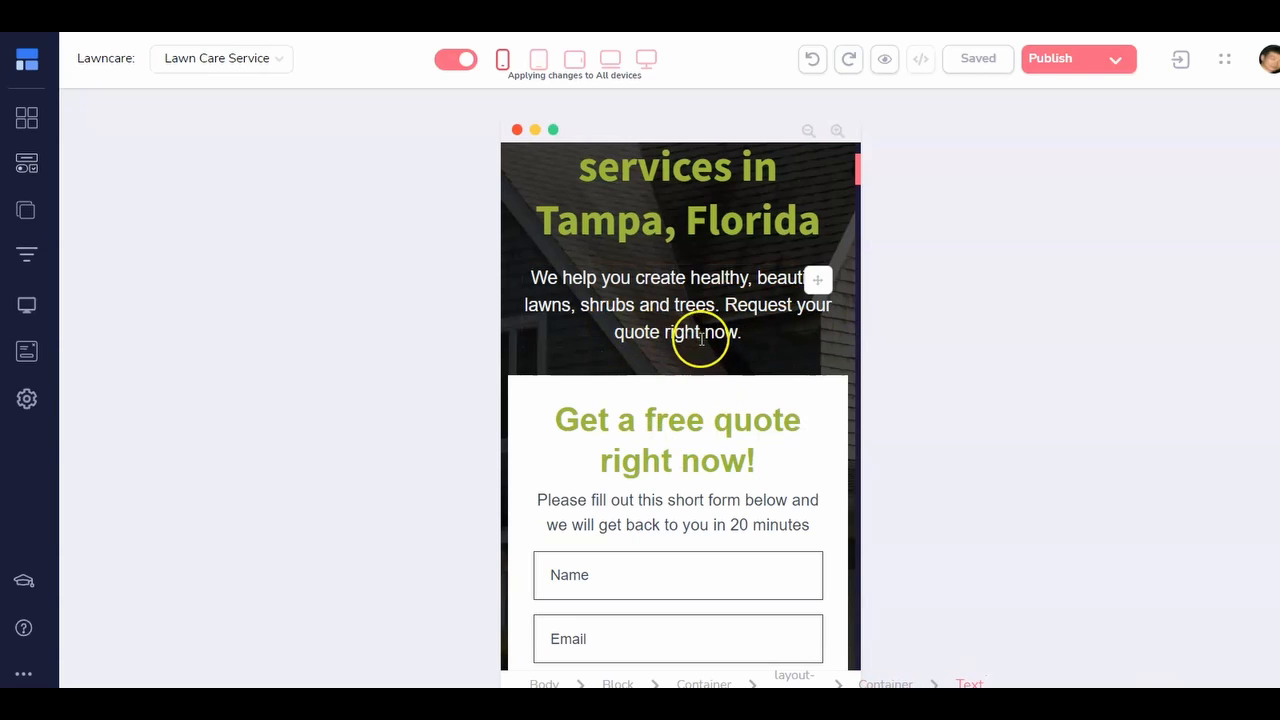
pyautogui.scroll(-1, 681, 511)
# Review the mobile phone layout from the service cards through the testimonials, gallery, process steps and discount offer to the footer
pyautogui.scroll(-10, 681, 511)
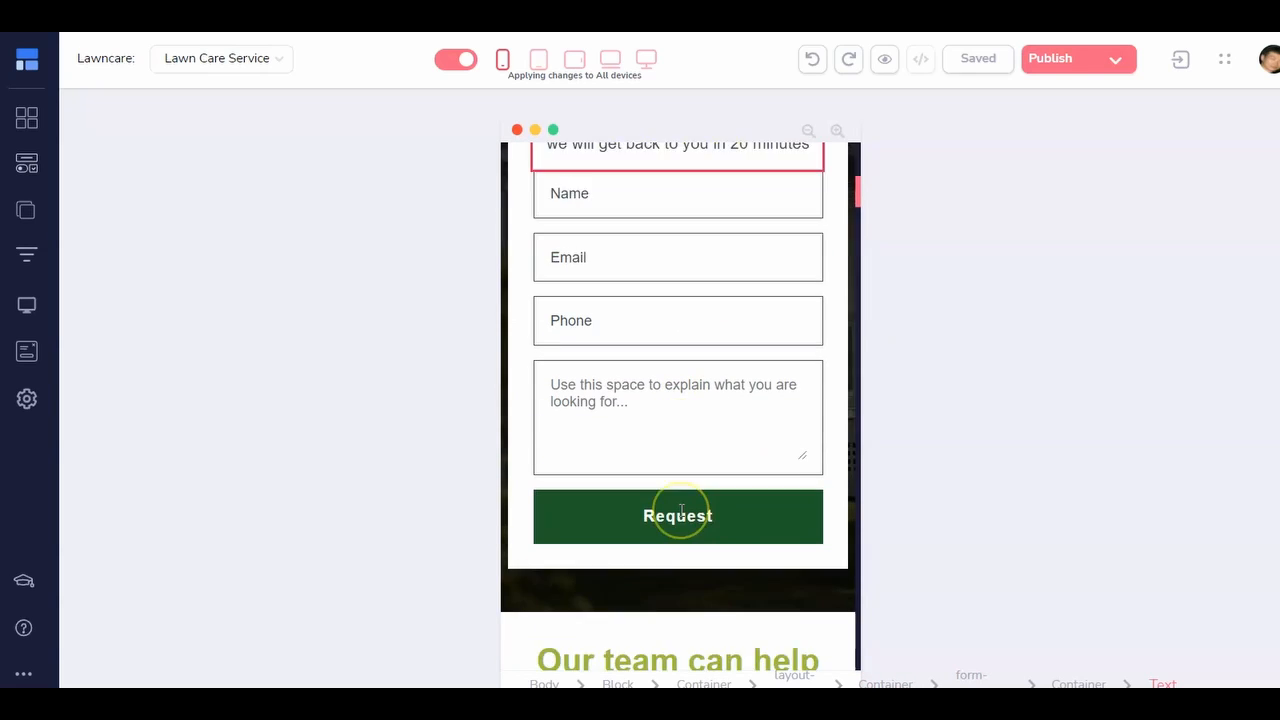
pyautogui.scroll(-3, 681, 511)
pyautogui.scroll(-10, 681, 511)
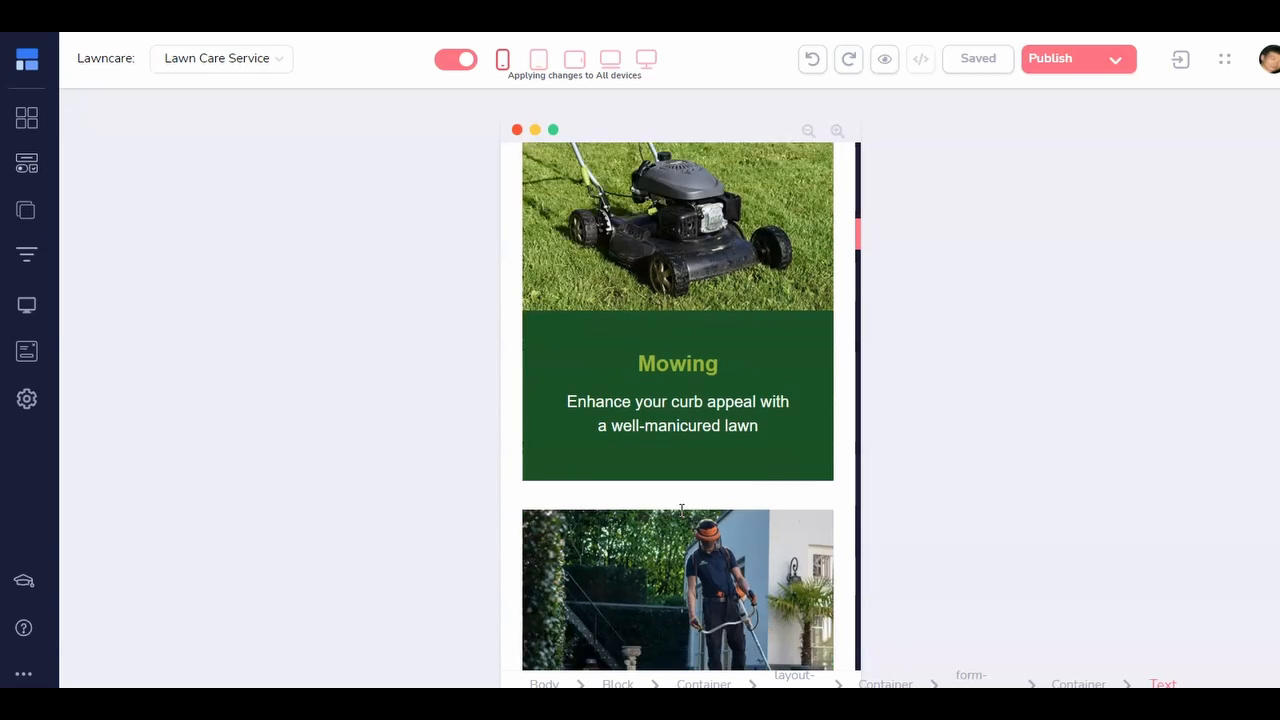
pyautogui.scroll(-15, 681, 517)
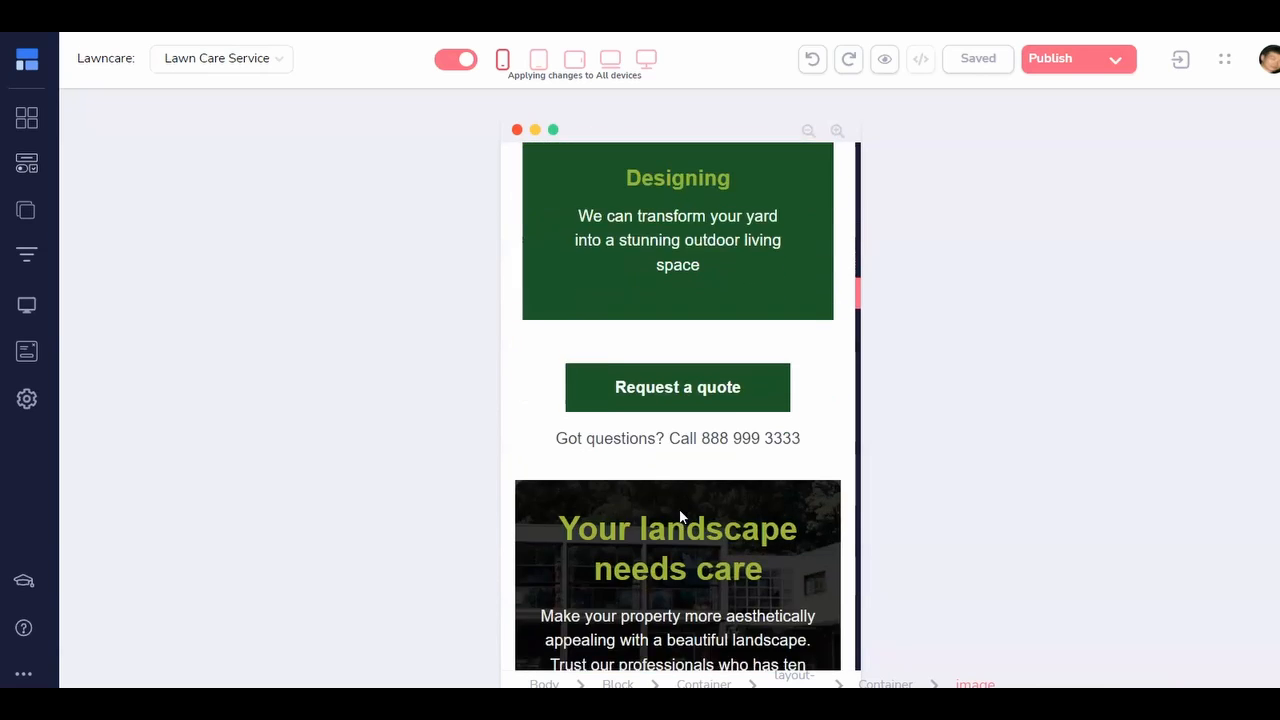
pyautogui.scroll(-10, 675, 511)
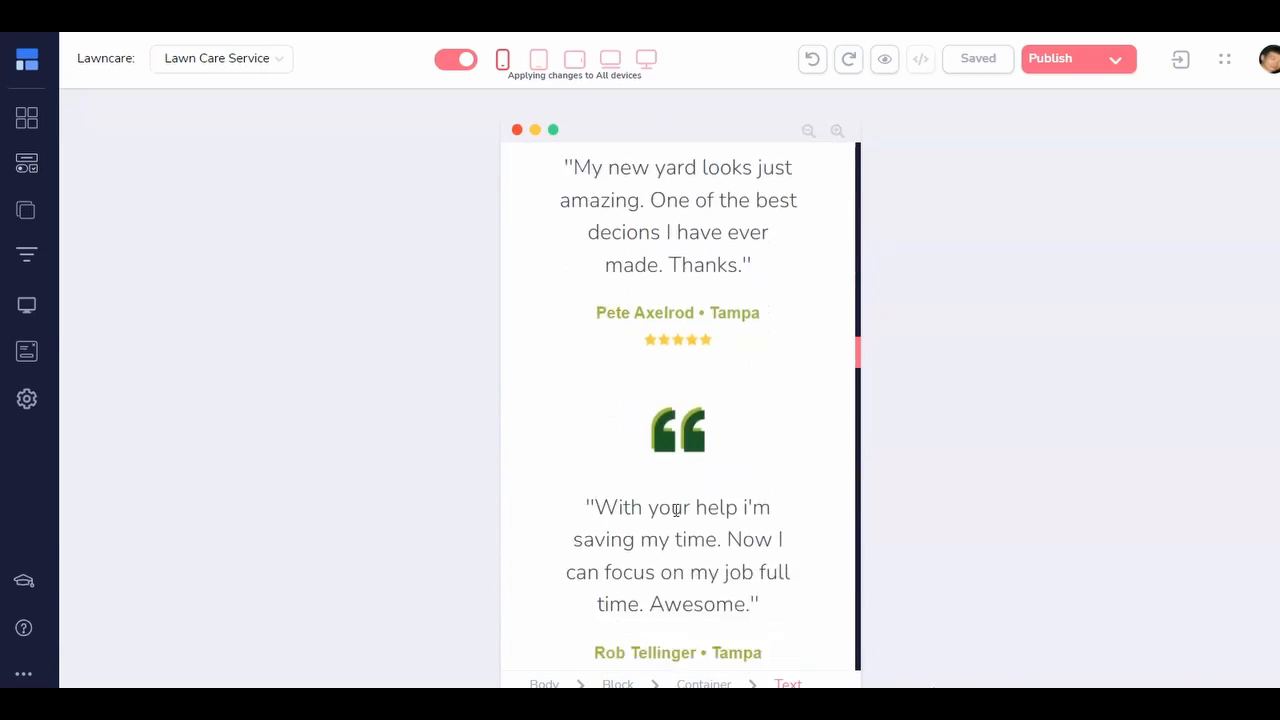
pyautogui.scroll(-10, 670, 515)
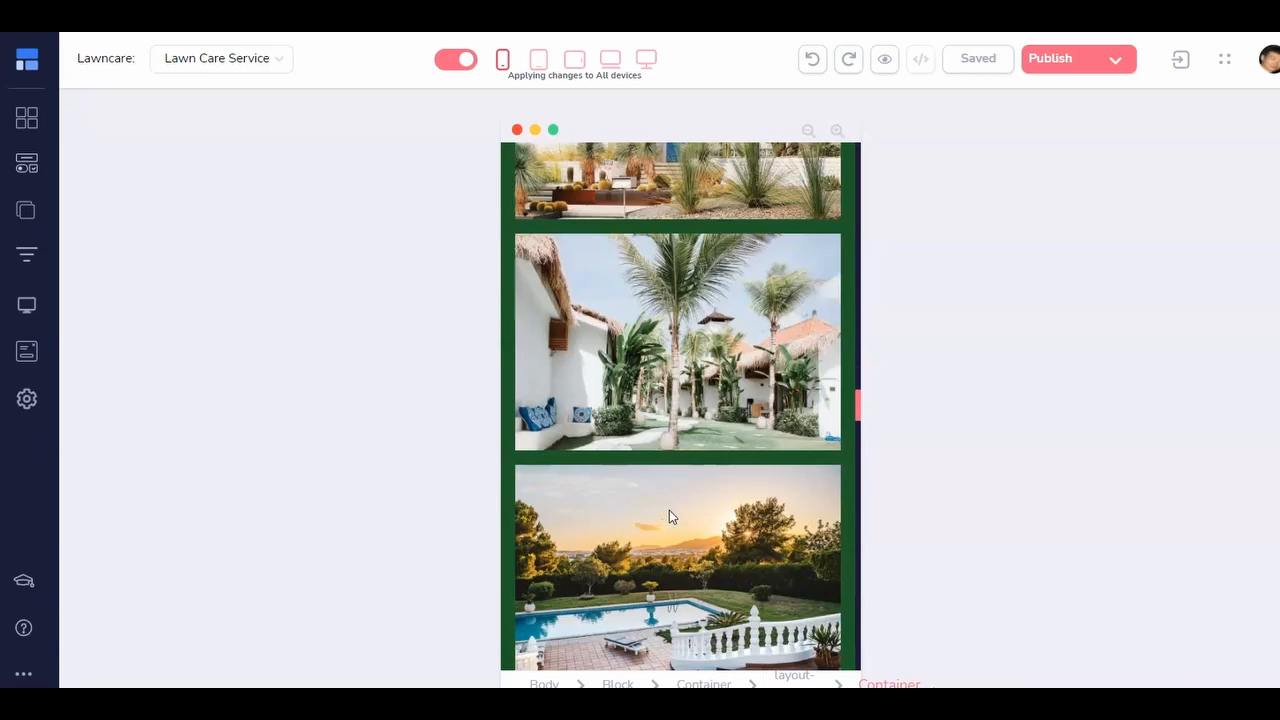
pyautogui.scroll(-10, 669, 510)
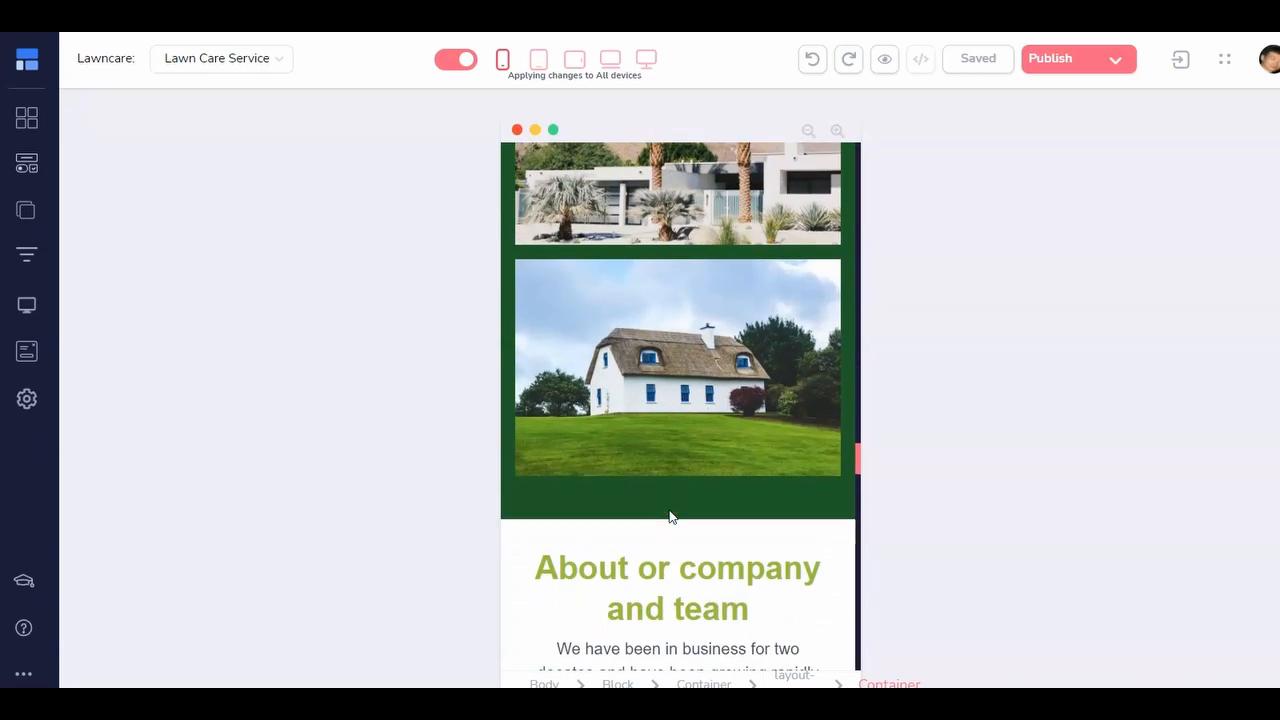
pyautogui.scroll(-10, 664, 511)
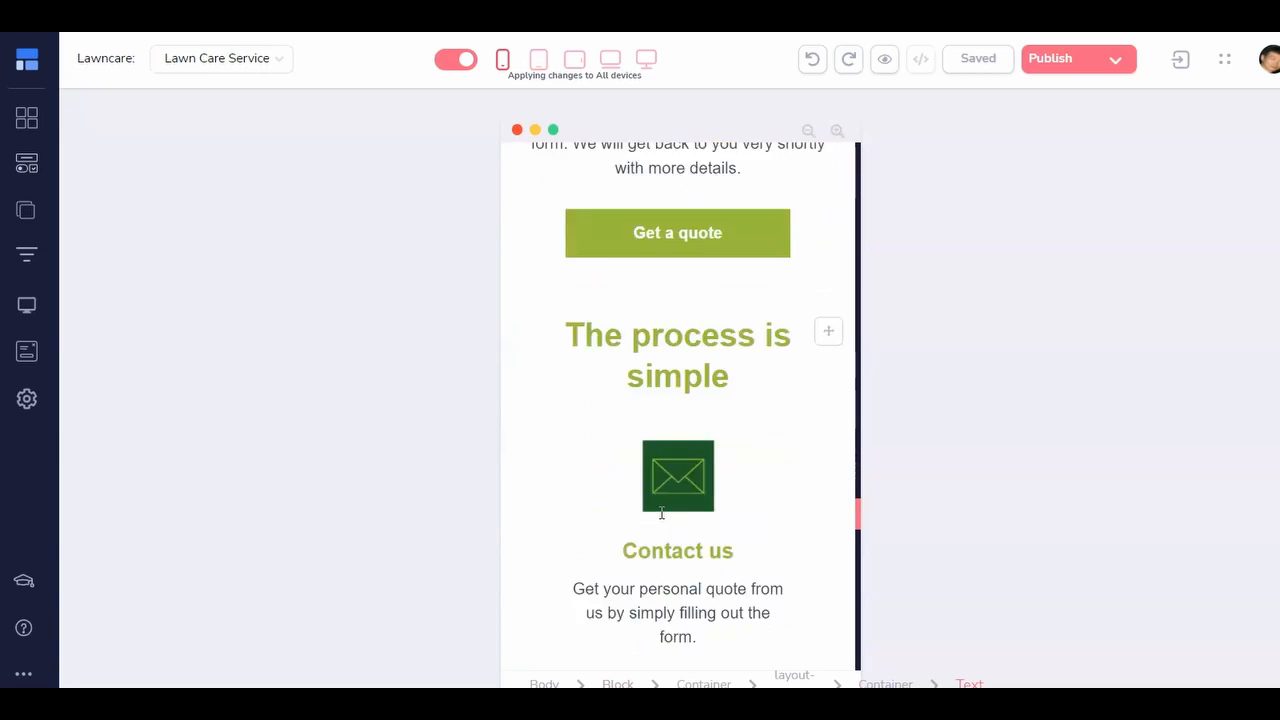
pyautogui.scroll(-10, 659, 513)
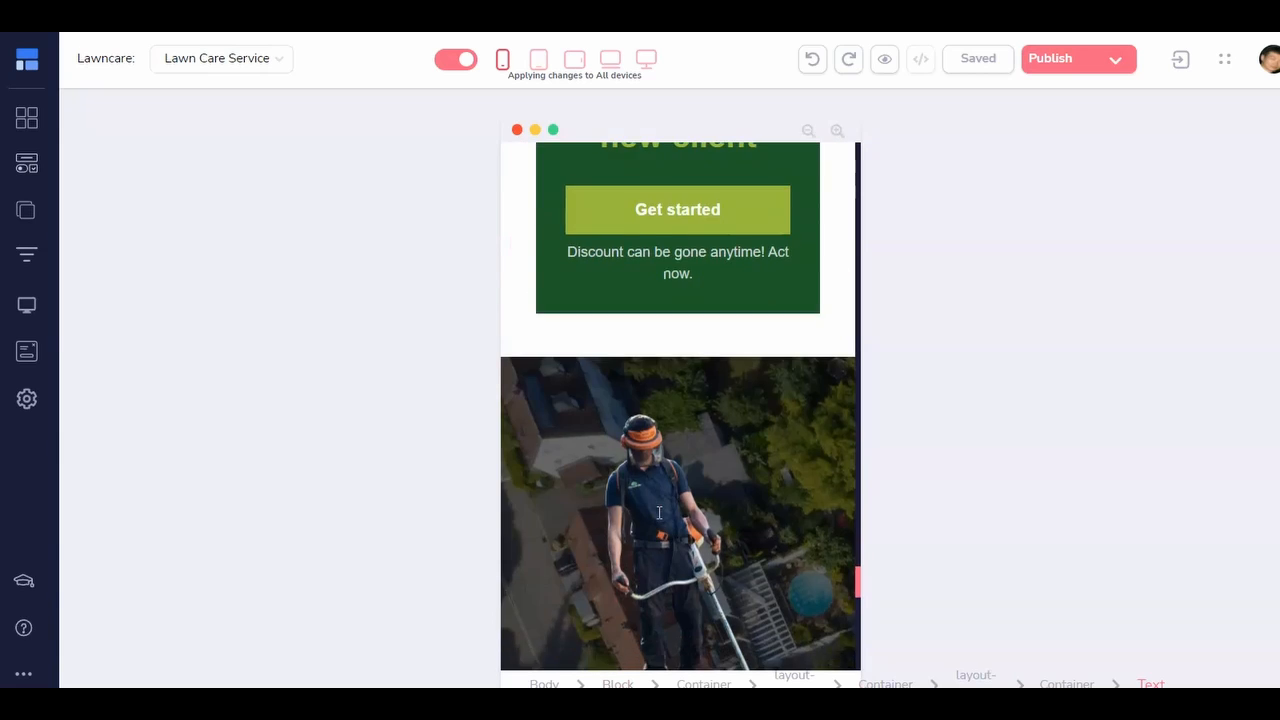
pyautogui.scroll(-2, 659, 513)
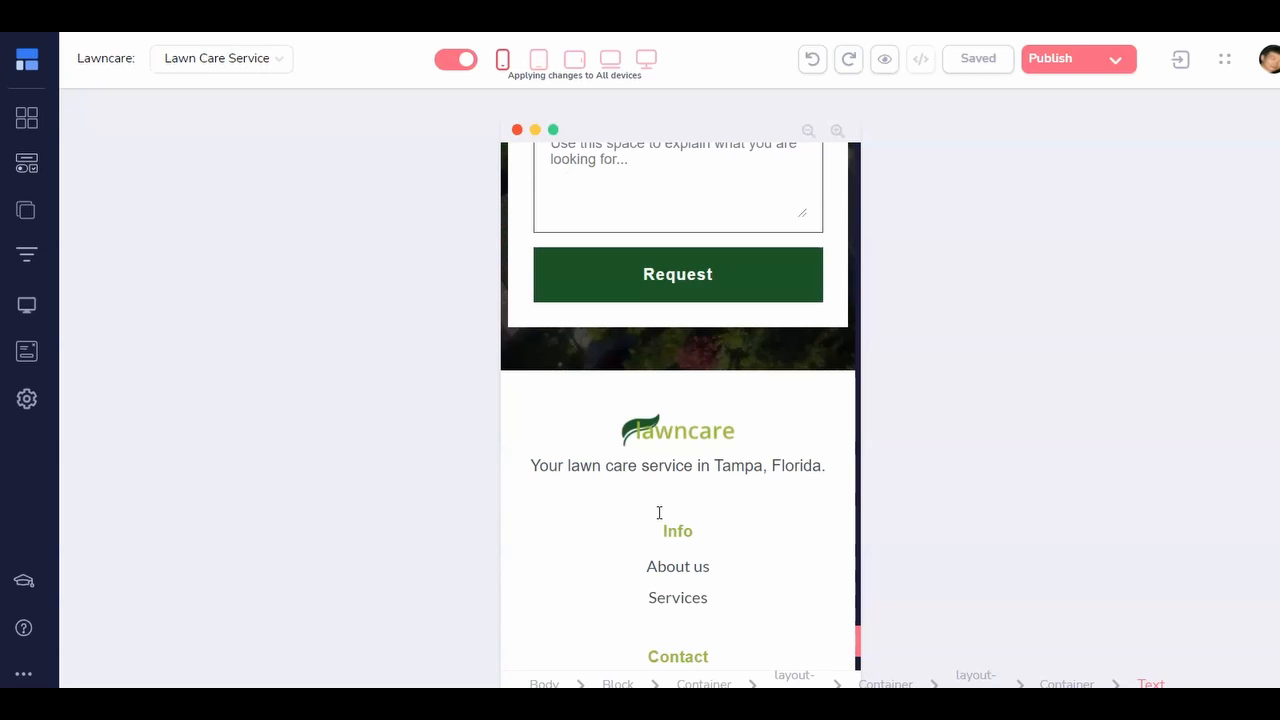
# Return to the start of the mobile page and switch to the desktop layout, selecting the hero heading
pyautogui.scroll(20, 659, 513)
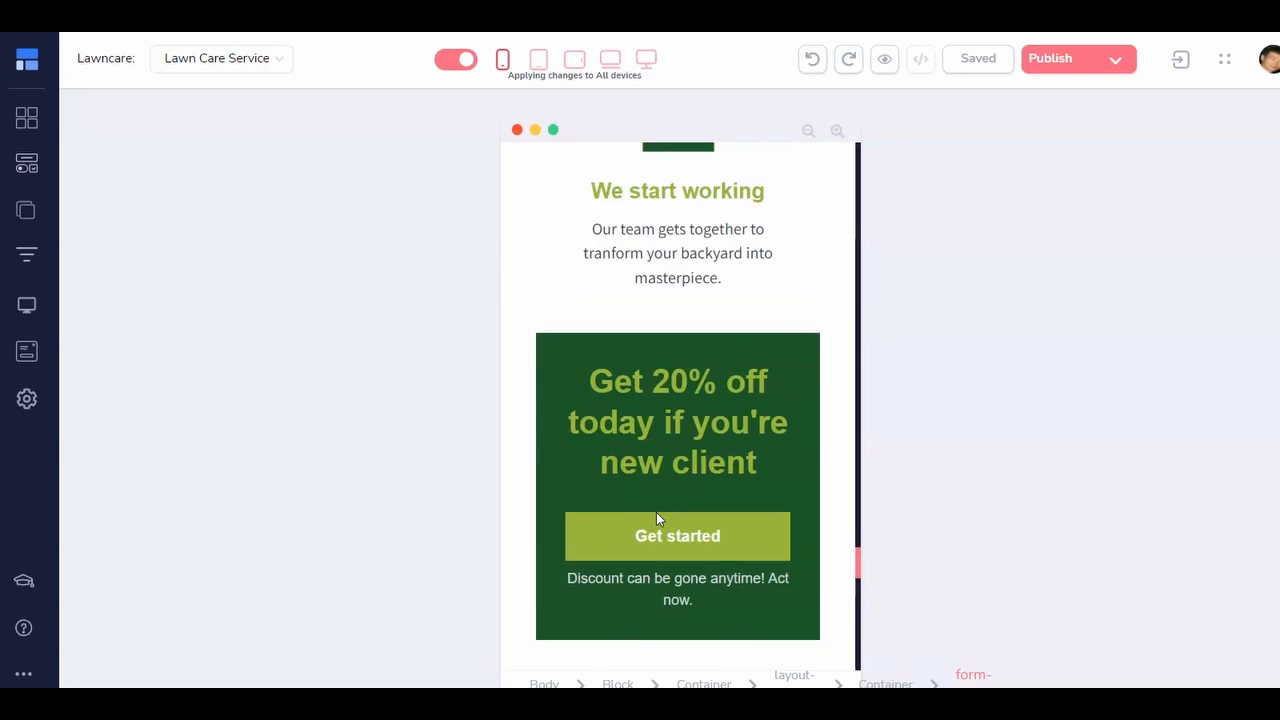
pyautogui.scroll(20, 658, 517)
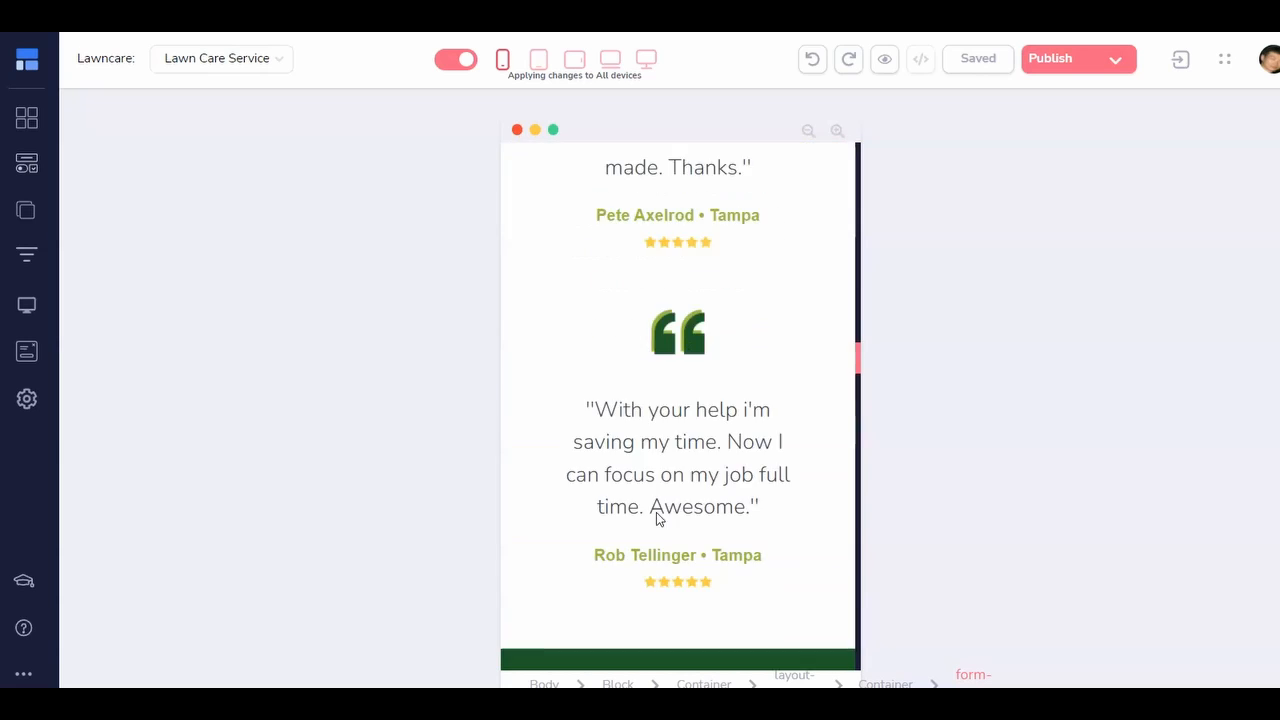
pyautogui.scroll(15, 654, 511)
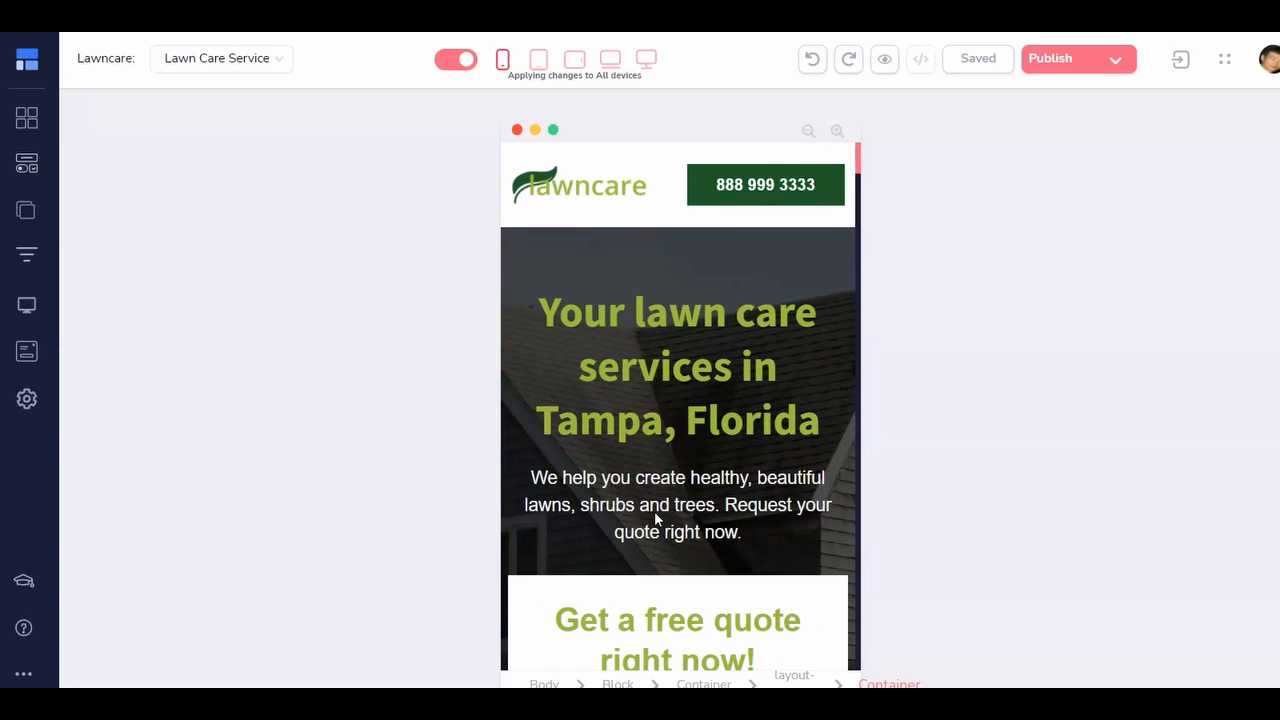
pyautogui.click(608, 512)
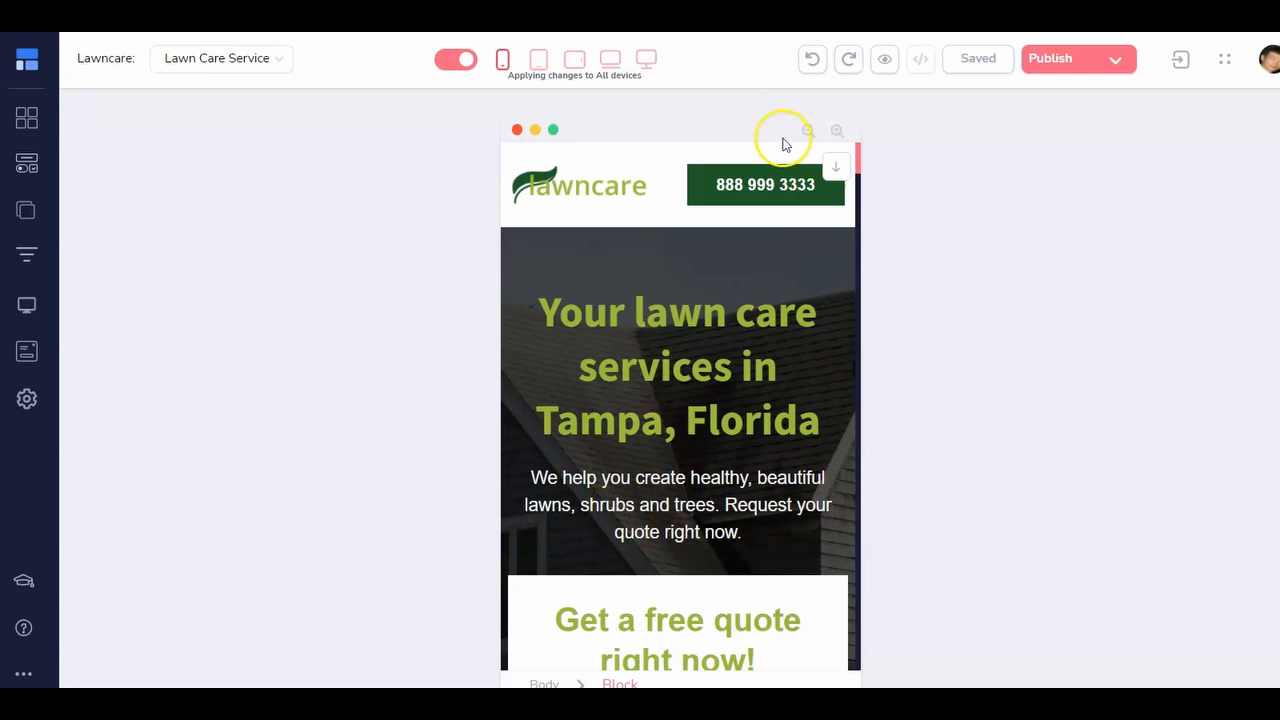
pyautogui.click(647, 59)
pyautogui.click(563, 497)
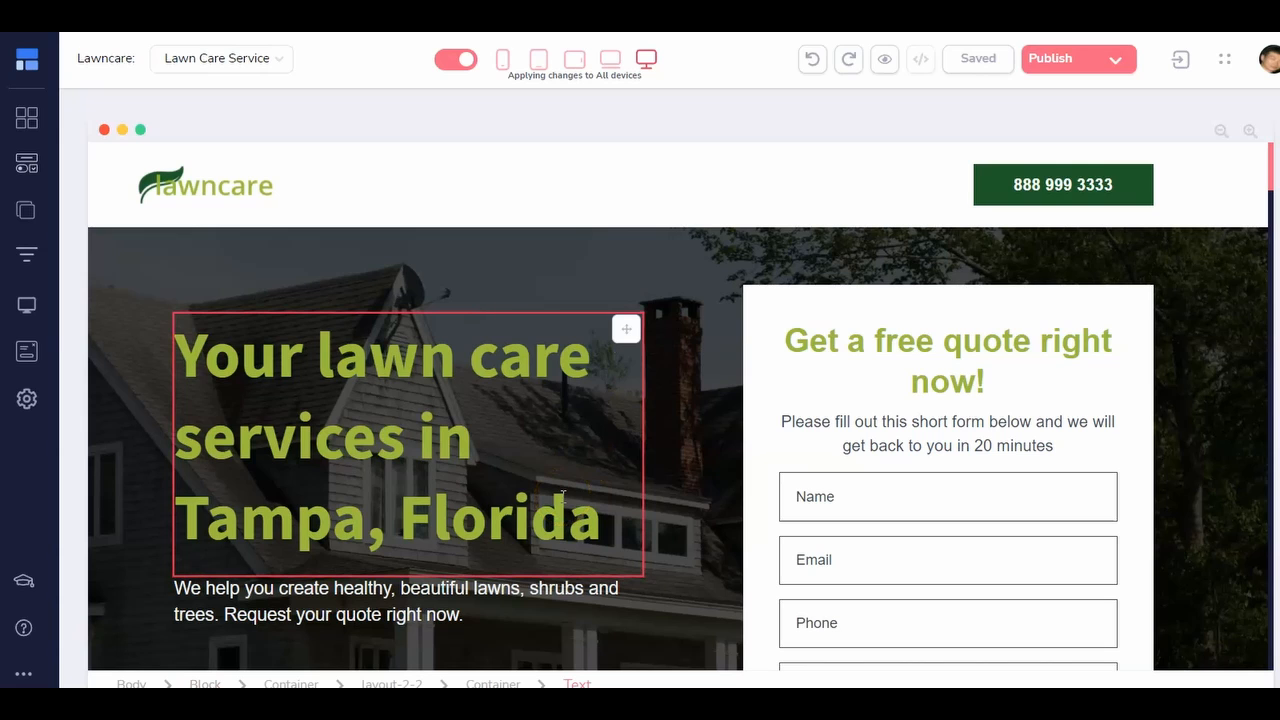
# Examine the free quote form in the desktop layout, from its intro text to the message field and Request button
pyautogui.click(857, 406)
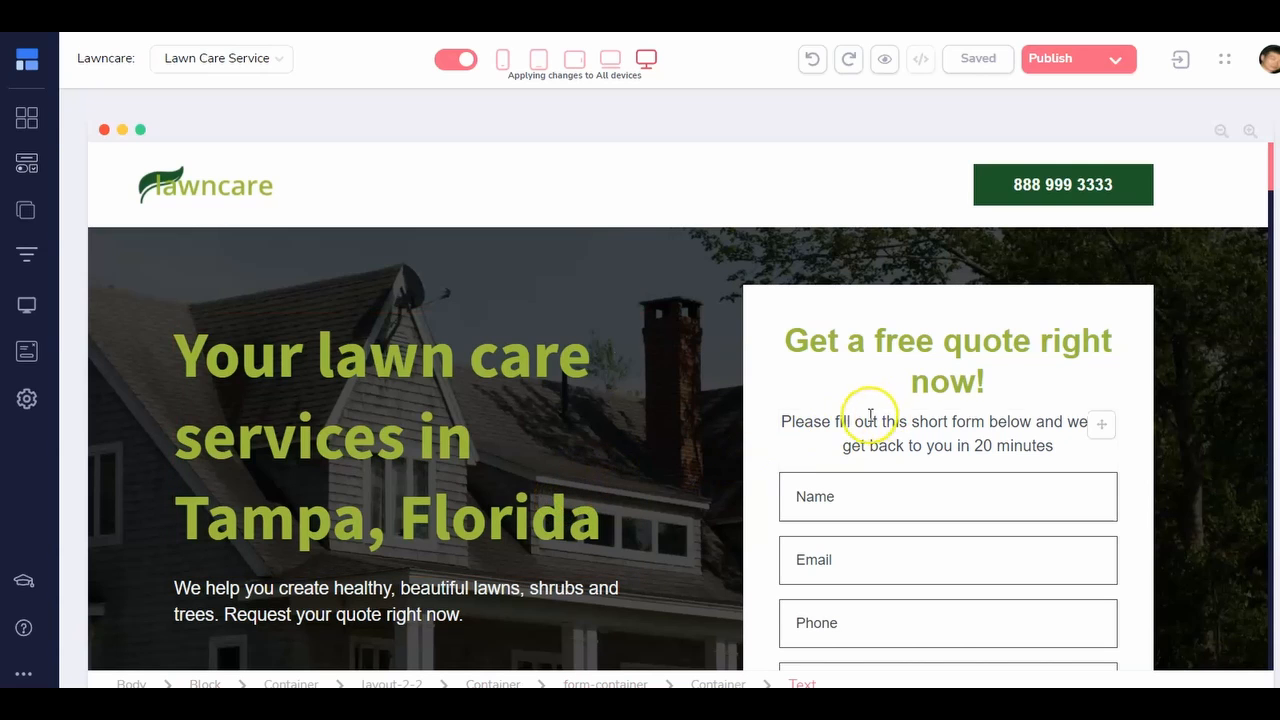
pyautogui.scroll(-2, 857, 420)
pyautogui.scroll(2, 860, 417)
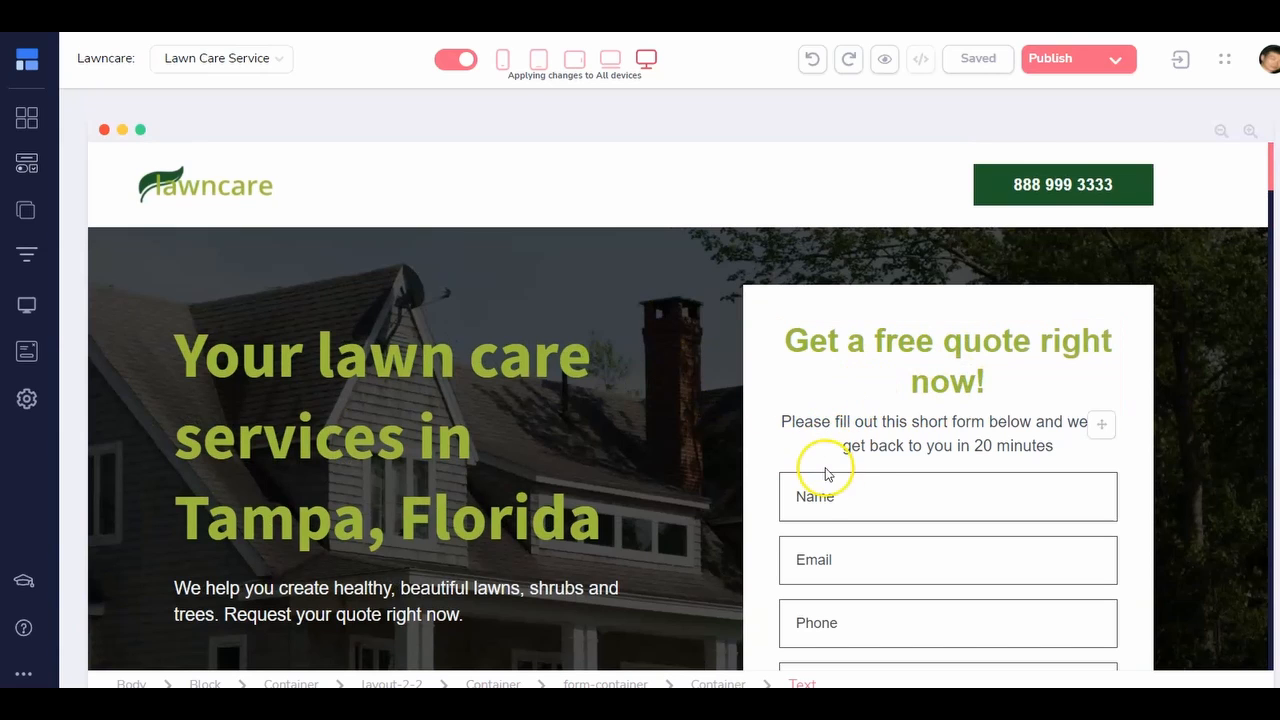
pyautogui.scroll(-2, 890, 477)
pyautogui.click(868, 470)
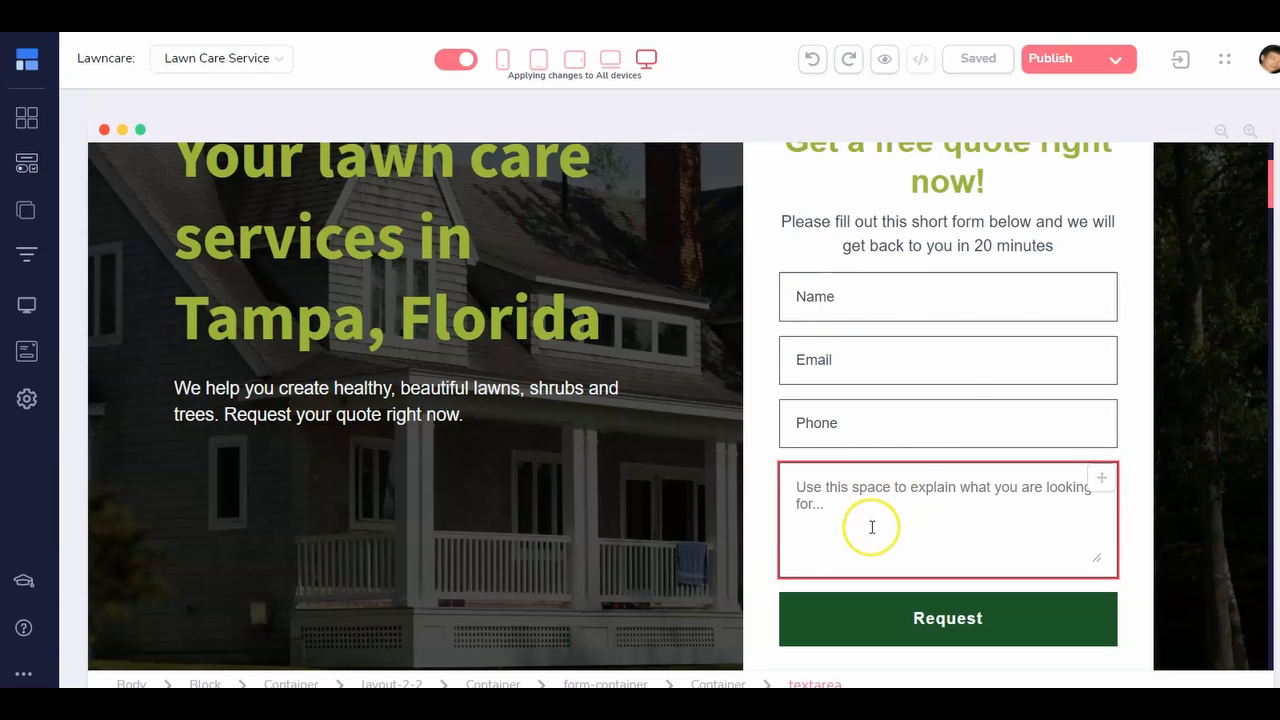
pyautogui.scroll(1, 872, 527)
# Inspect the hero heading and the containers that hold the heading and the quote form in the desktop layout
pyautogui.click(371, 321)
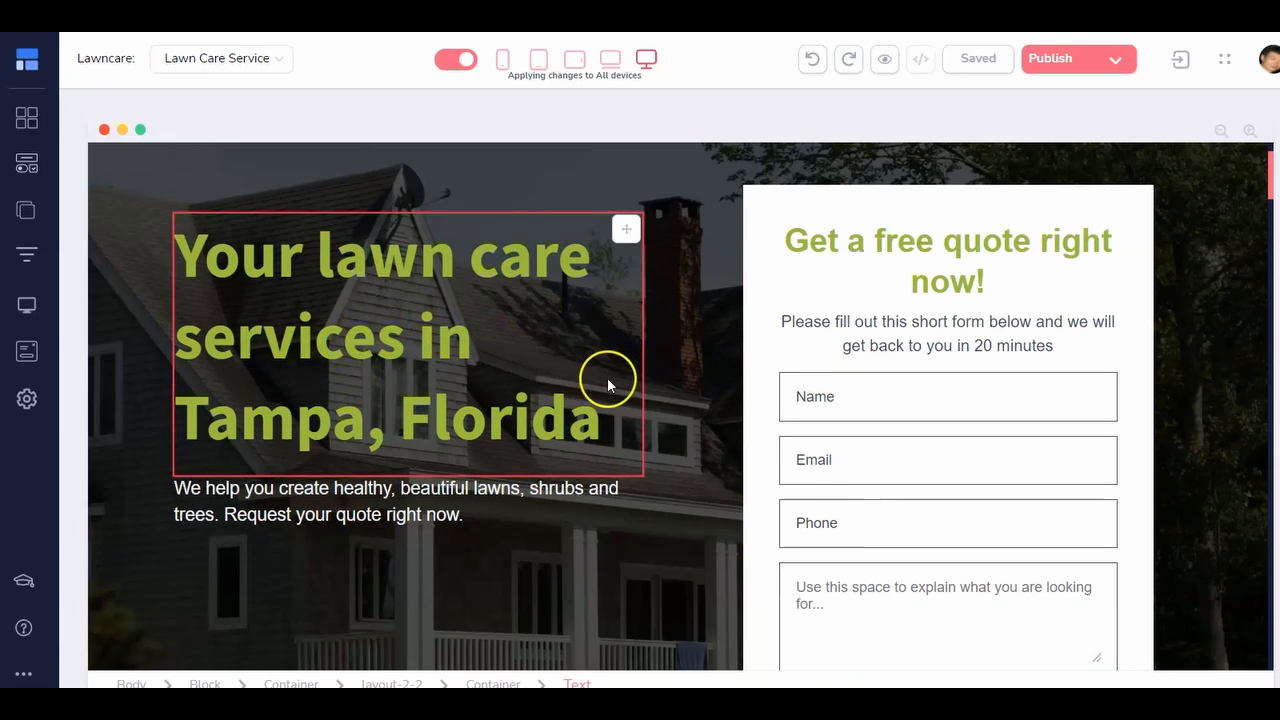
pyautogui.click(639, 388)
pyautogui.click(688, 398)
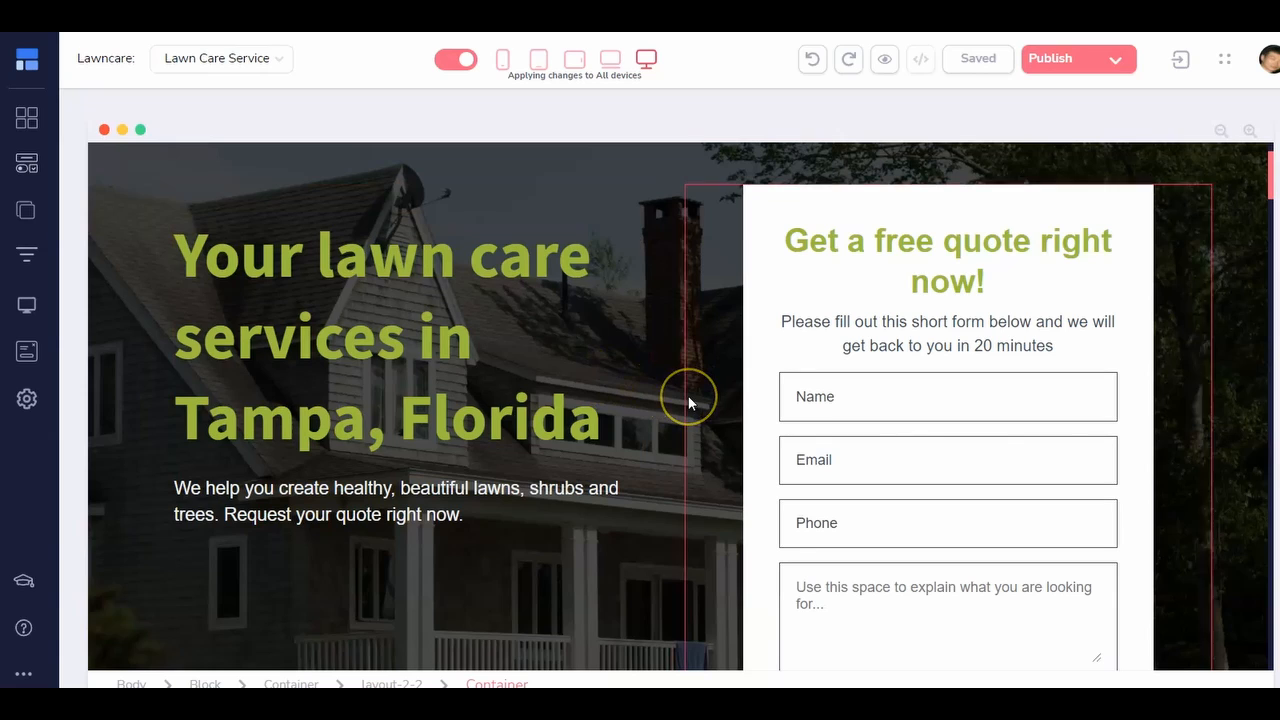
pyautogui.click(707, 470)
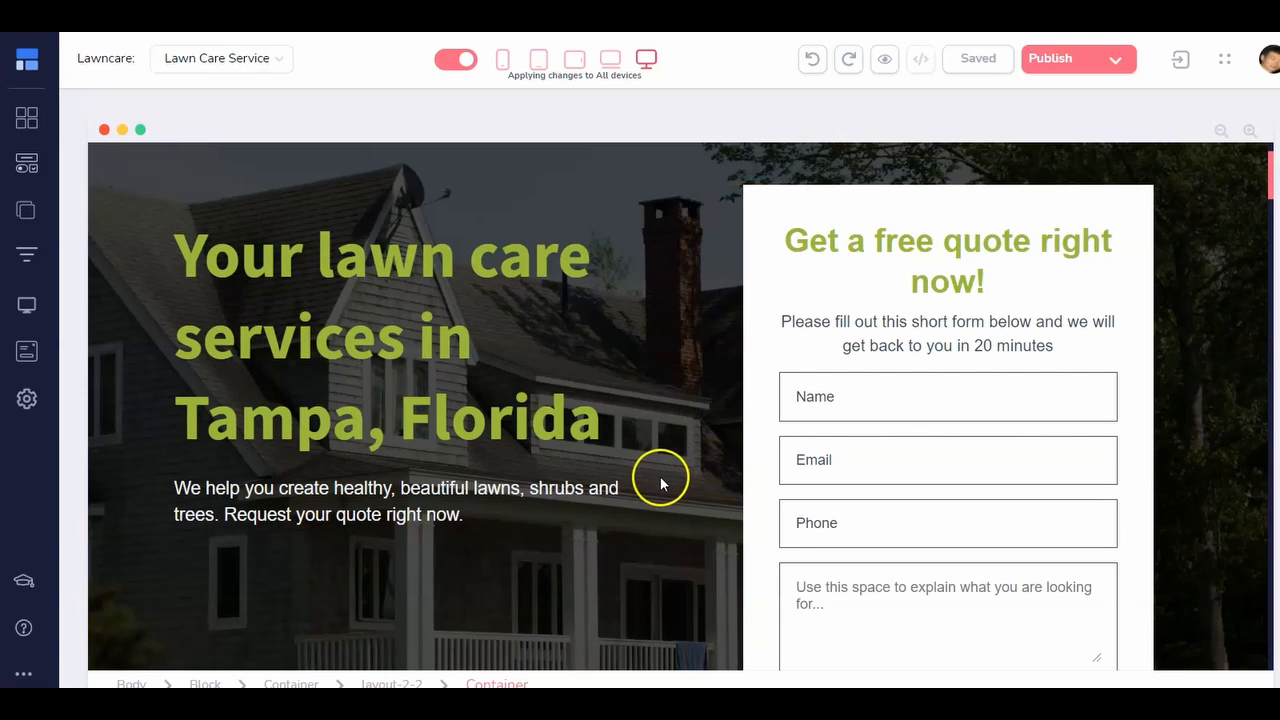
pyautogui.click(327, 410)
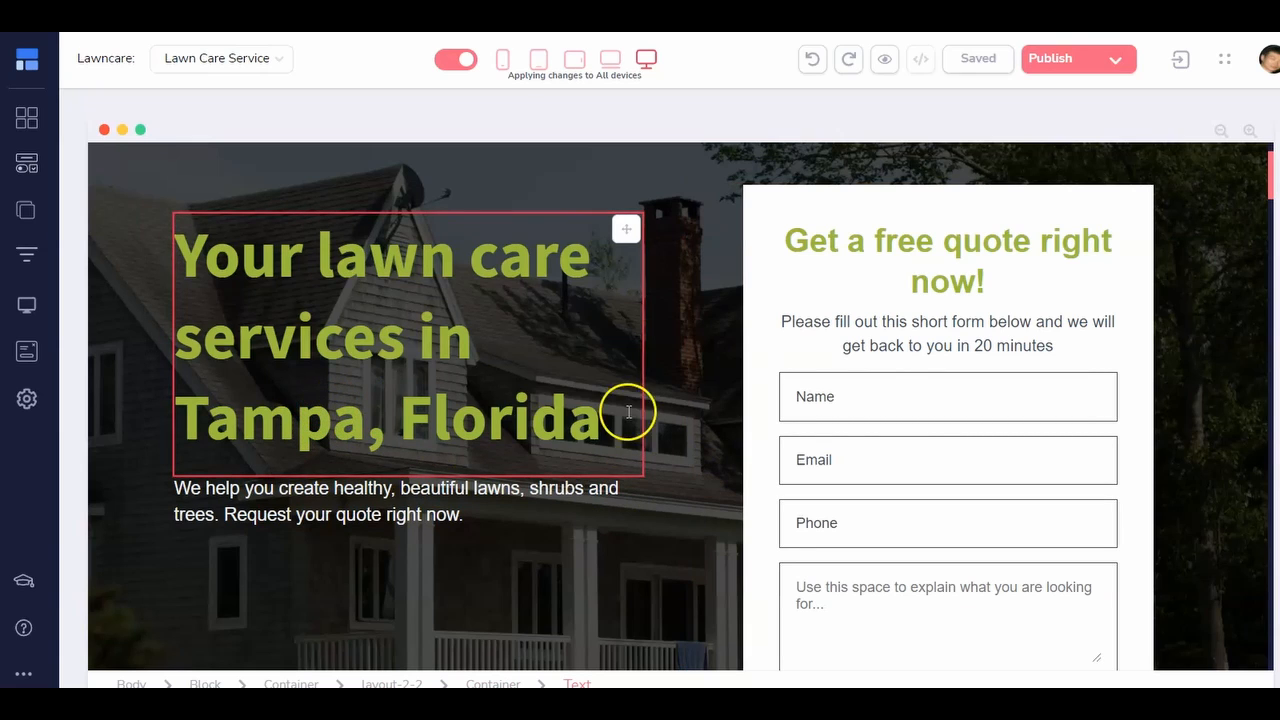
# Inspect the quote form's container, message field, email field and intro text as separate elements
pyautogui.click(931, 450)
pyautogui.click(866, 566)
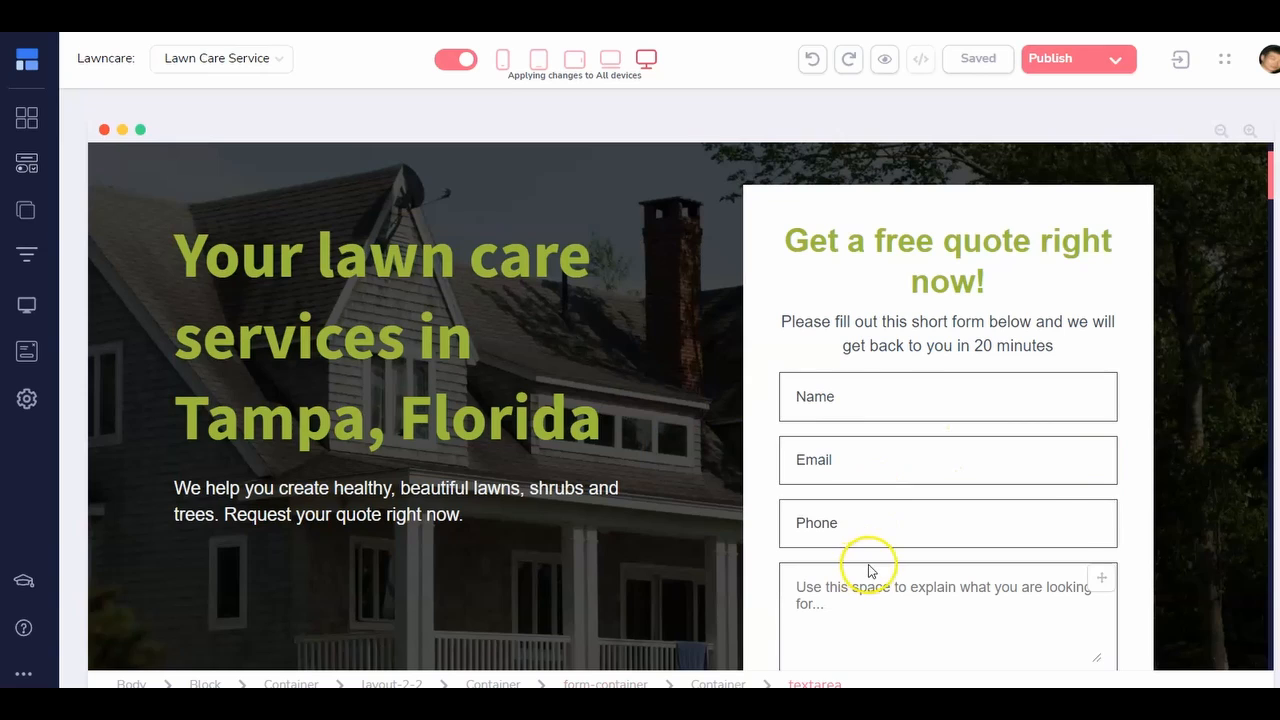
pyautogui.click(869, 562)
pyautogui.click(893, 556)
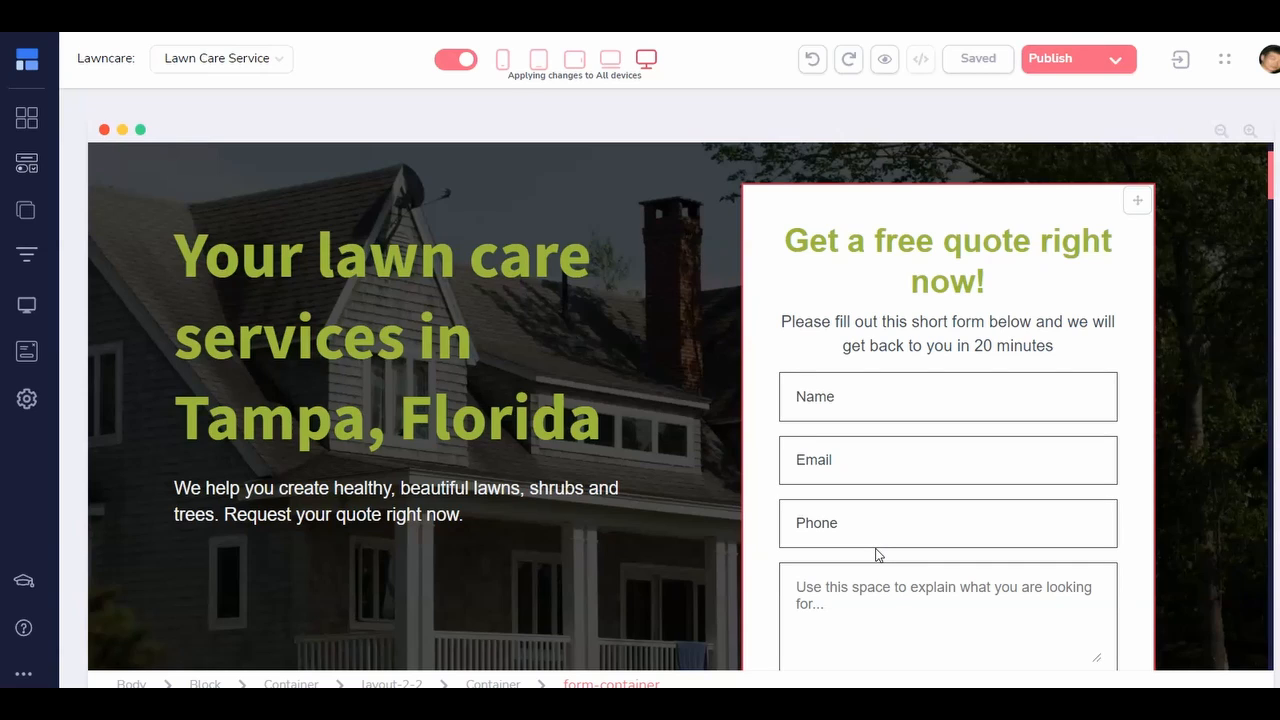
pyautogui.click(1125, 460)
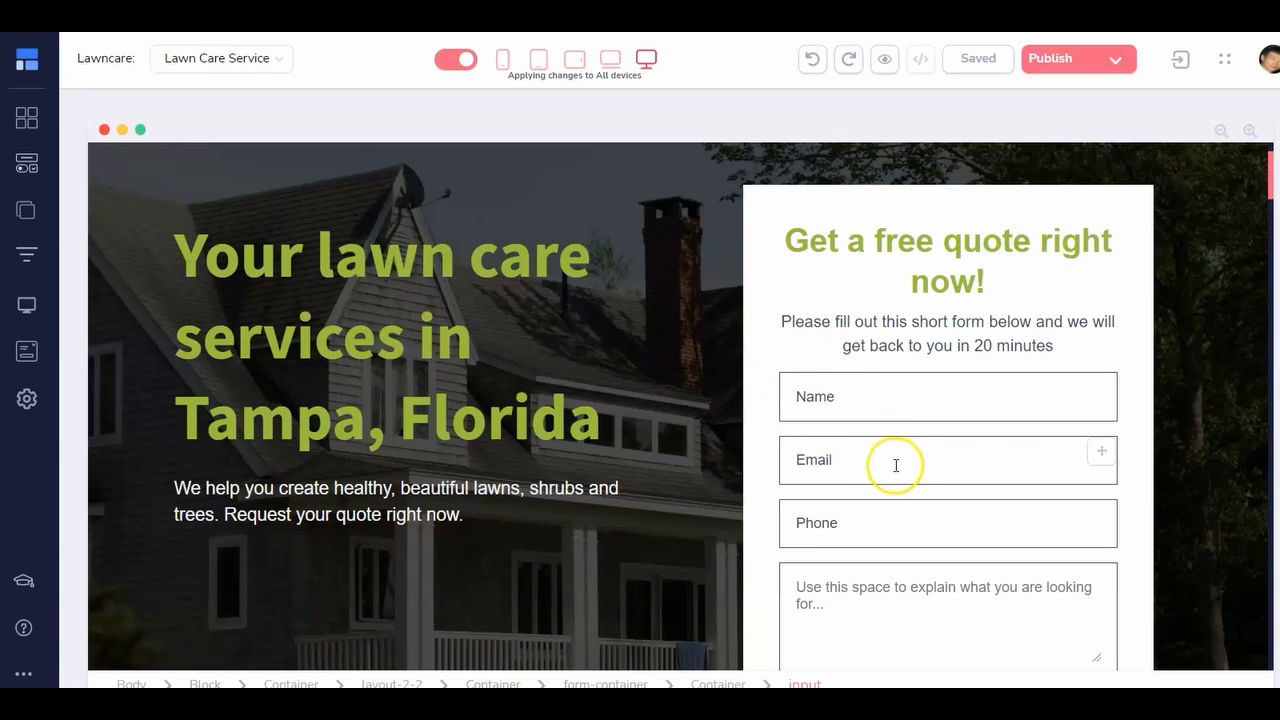
pyautogui.scroll(-3, 896, 465)
pyautogui.scroll(3, 1003, 372)
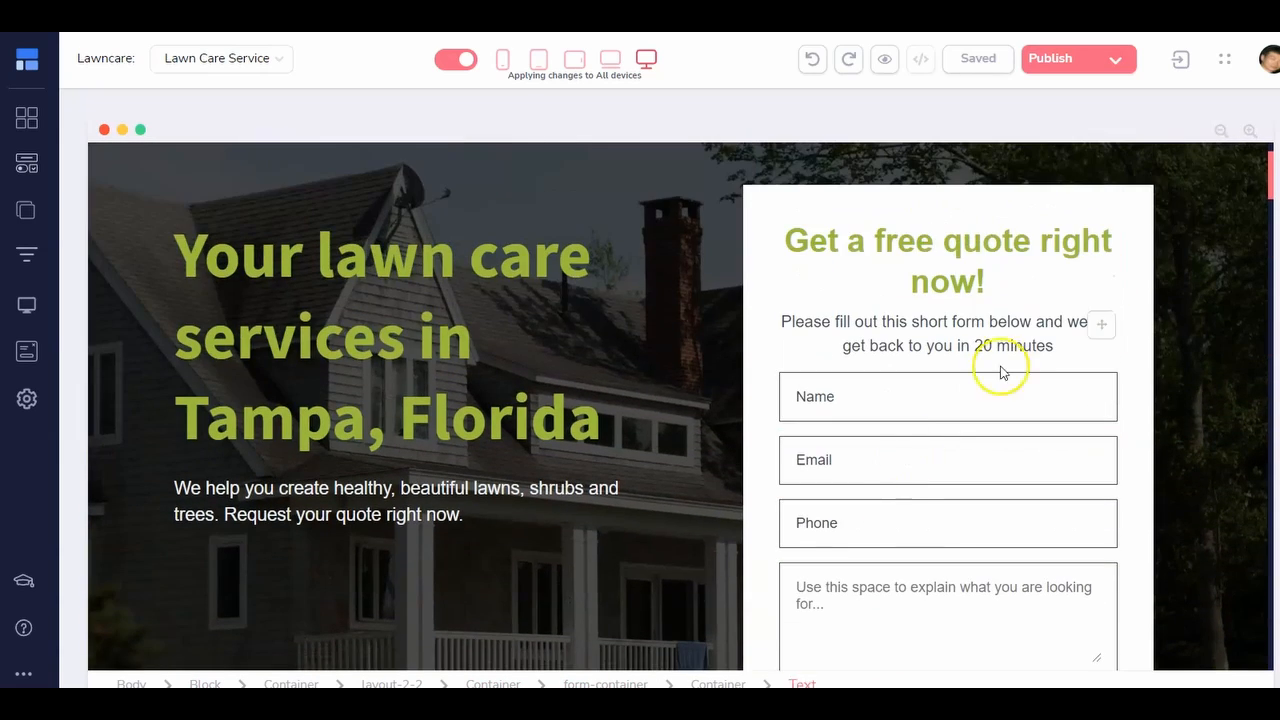
# Open the account's integrations, review the integration types available for a new integration, and leave without adding one
pyautogui.click(1264, 60)
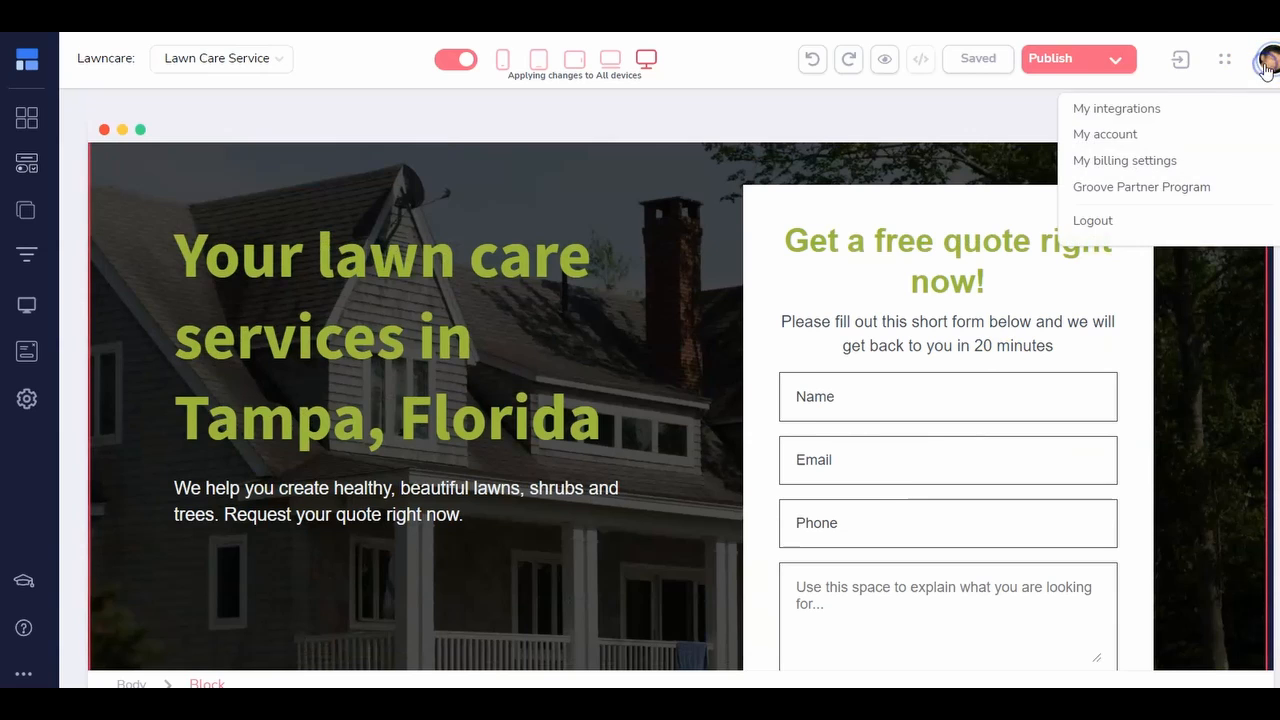
pyautogui.click(1110, 112)
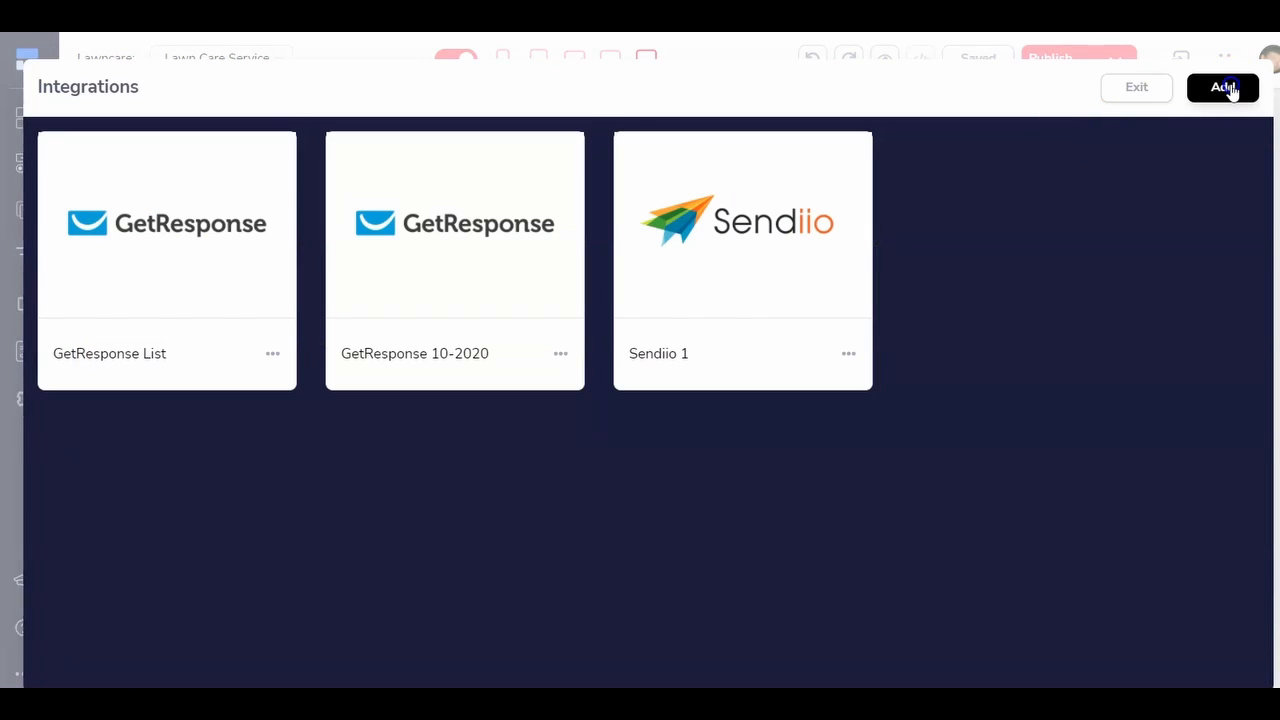
pyautogui.click(1224, 88)
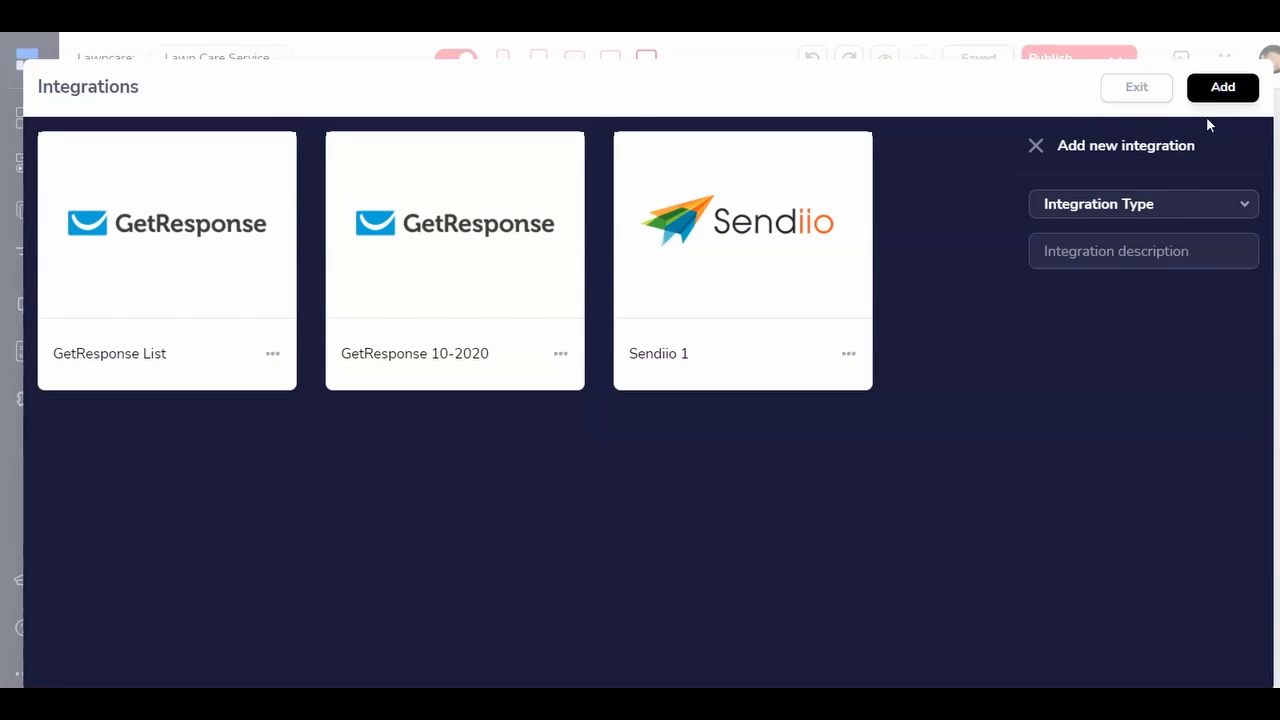
pyautogui.click(1172, 210)
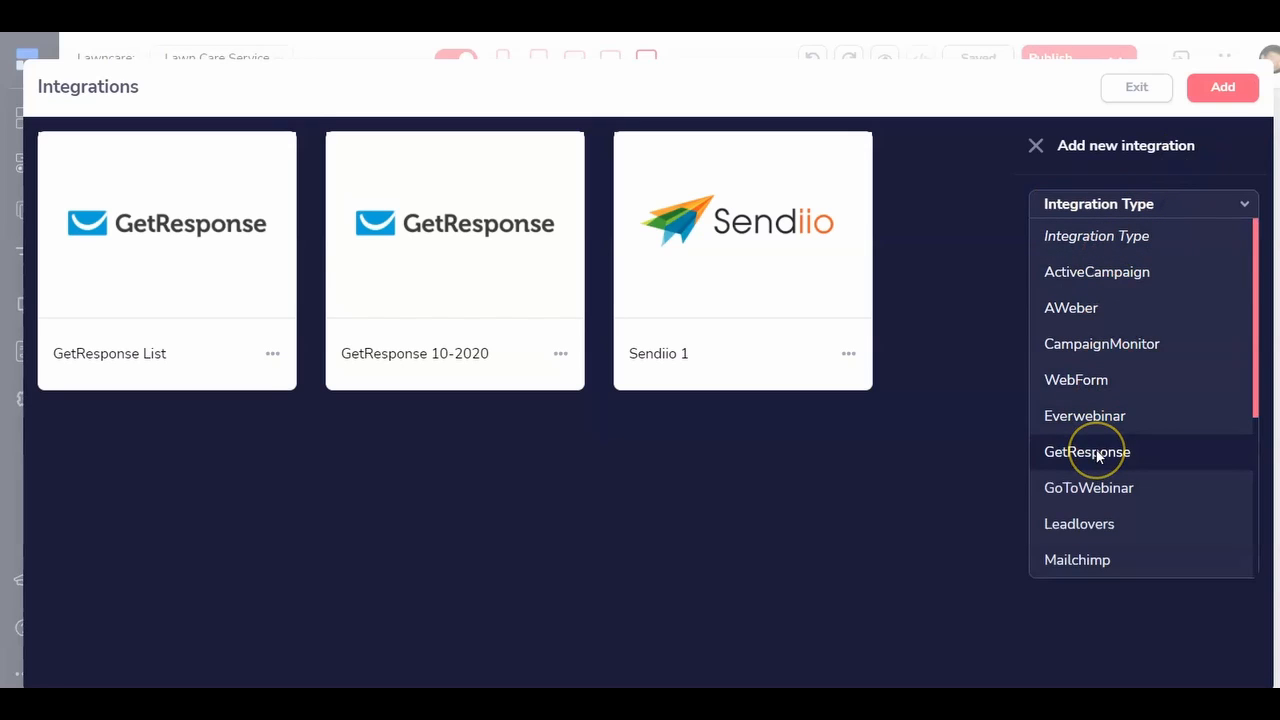
pyautogui.scroll(-1, 1098, 456)
pyautogui.scroll(-2, 1098, 456)
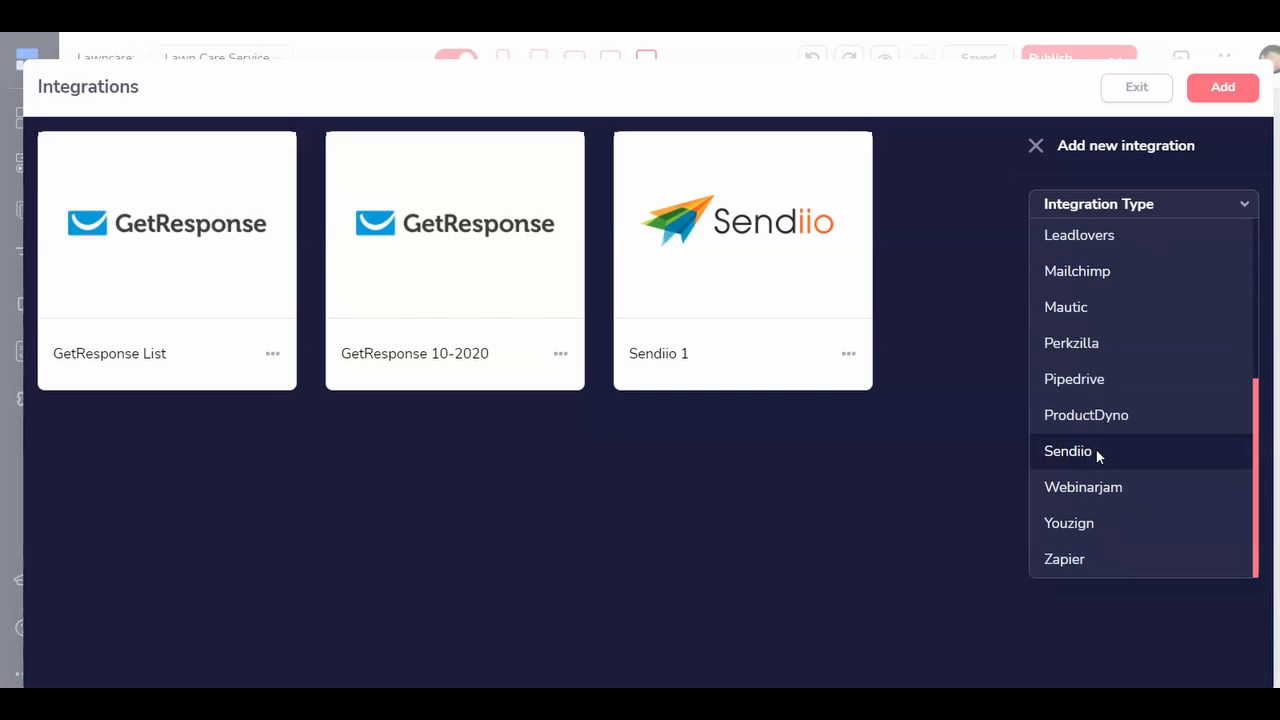
pyautogui.scroll(3, 1098, 456)
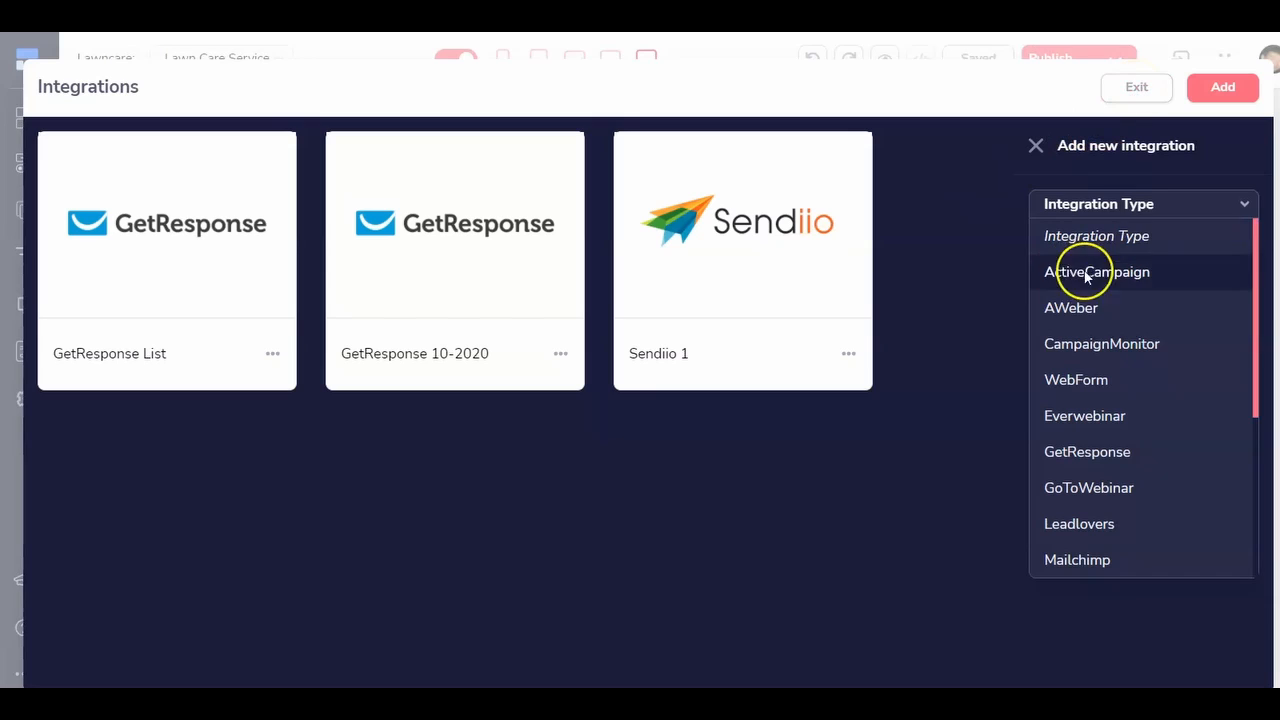
pyautogui.click(1137, 89)
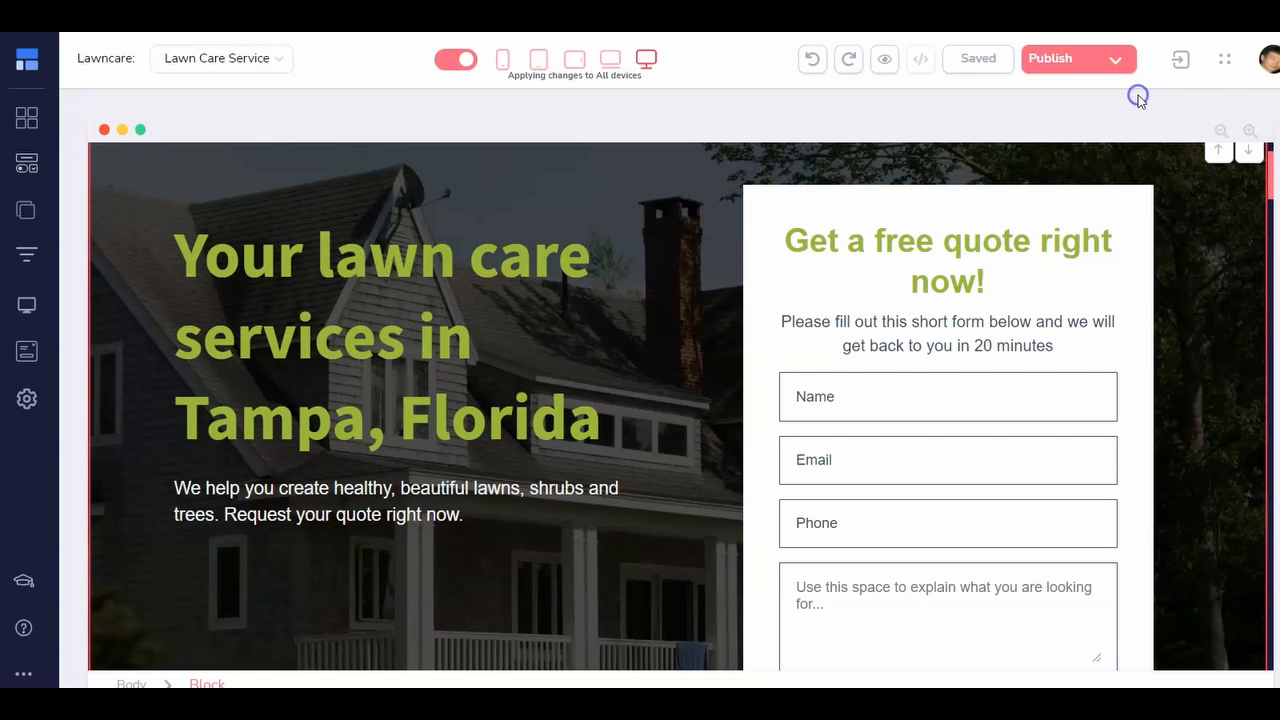
# Review the desktop page from the hero intro text to the service cards and return to the quote form
pyautogui.click(291, 487)
pyautogui.scroll(-2, 291, 487)
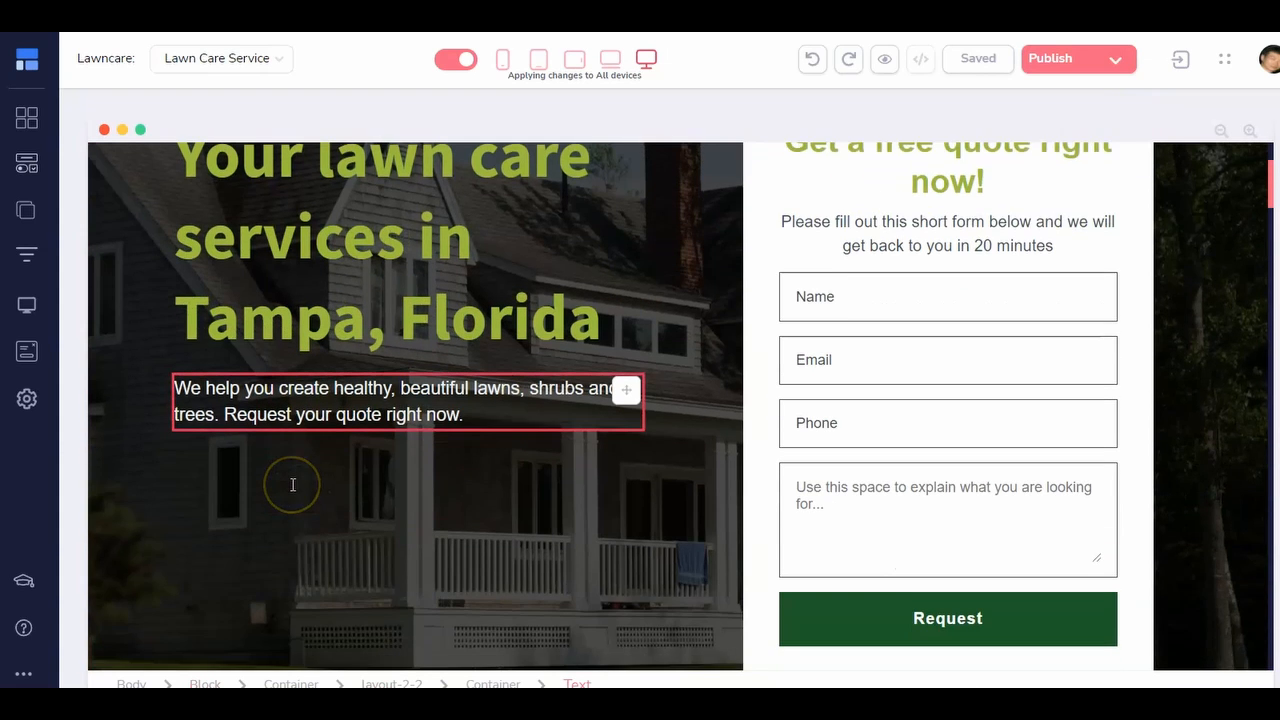
pyautogui.scroll(2, 291, 487)
pyautogui.scroll(-2, 291, 487)
pyautogui.scroll(-7, 292, 490)
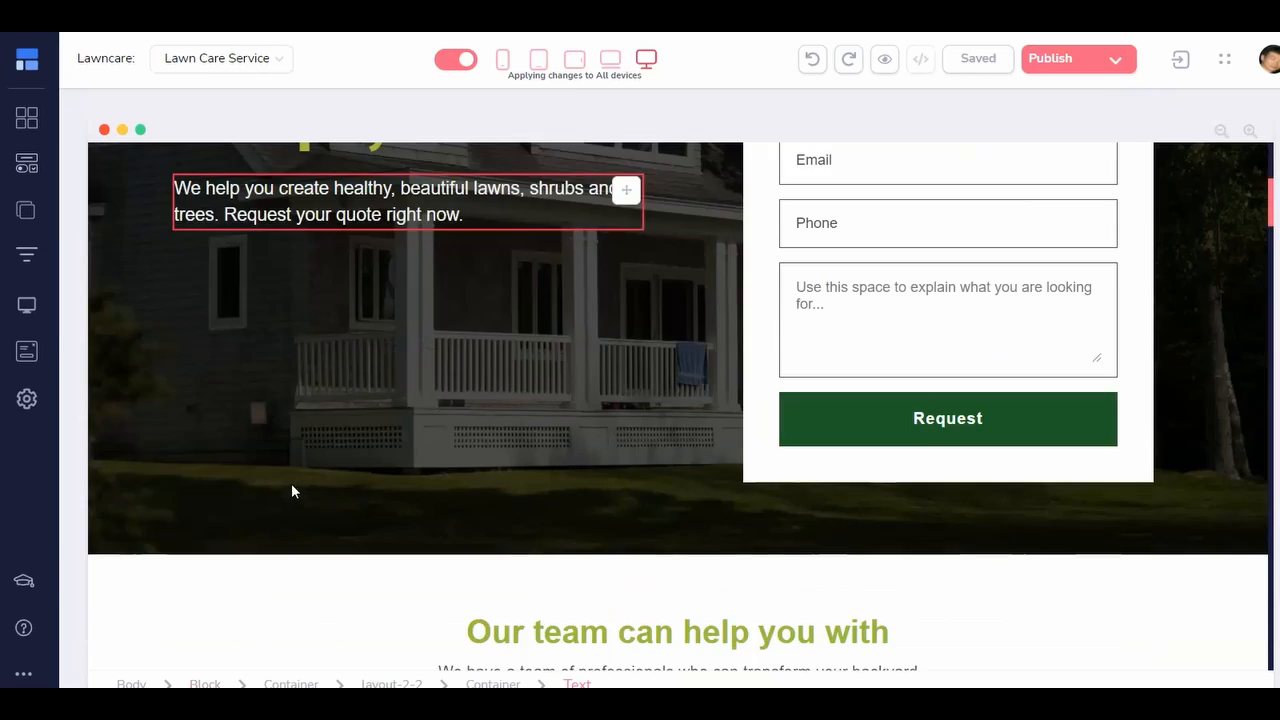
pyautogui.scroll(-1, 292, 490)
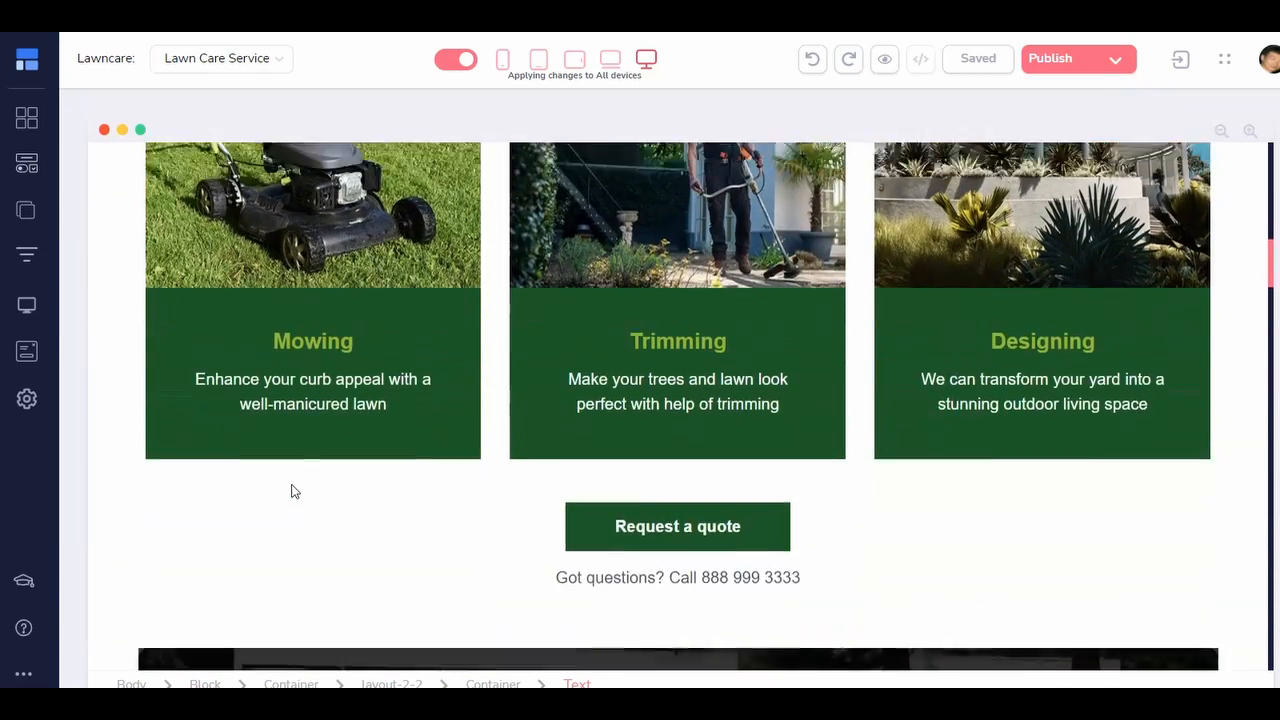
pyautogui.scroll(8, 292, 490)
pyautogui.scroll(-2, 292, 490)
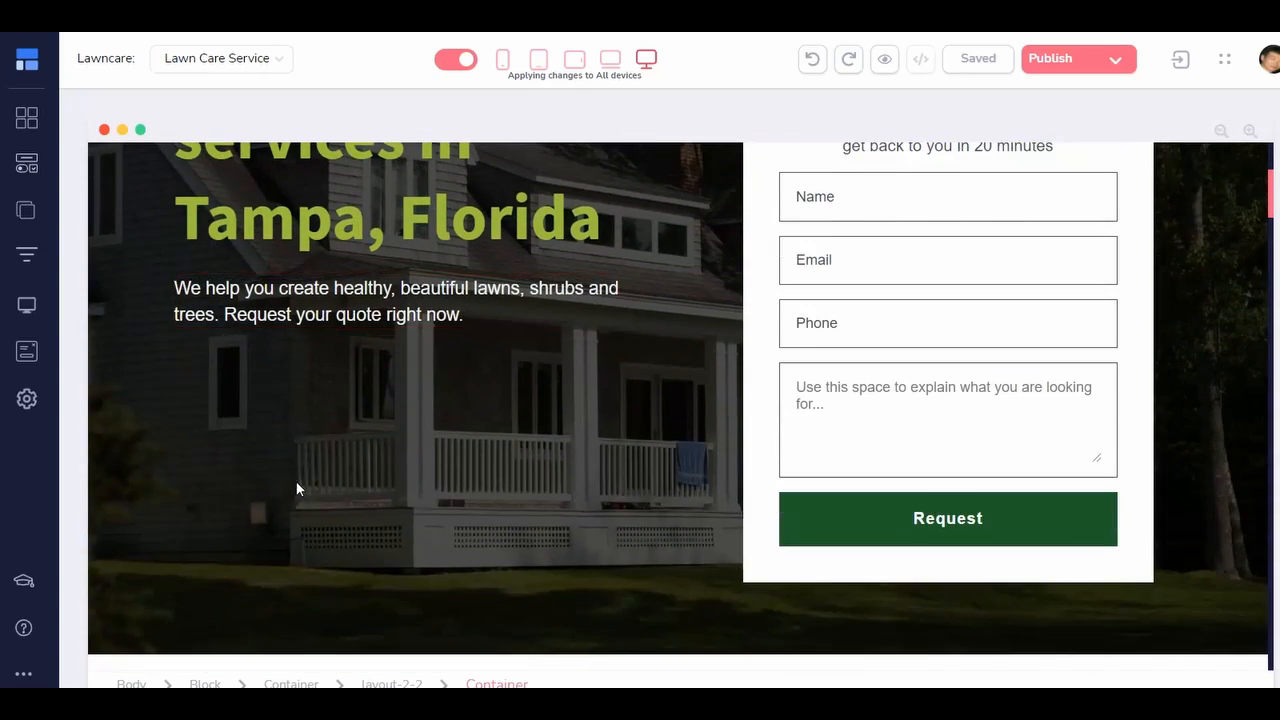
# Open the quote form container's configuration, view the integrations it can connect to, and close it without choosing one
pyautogui.click(760, 437)
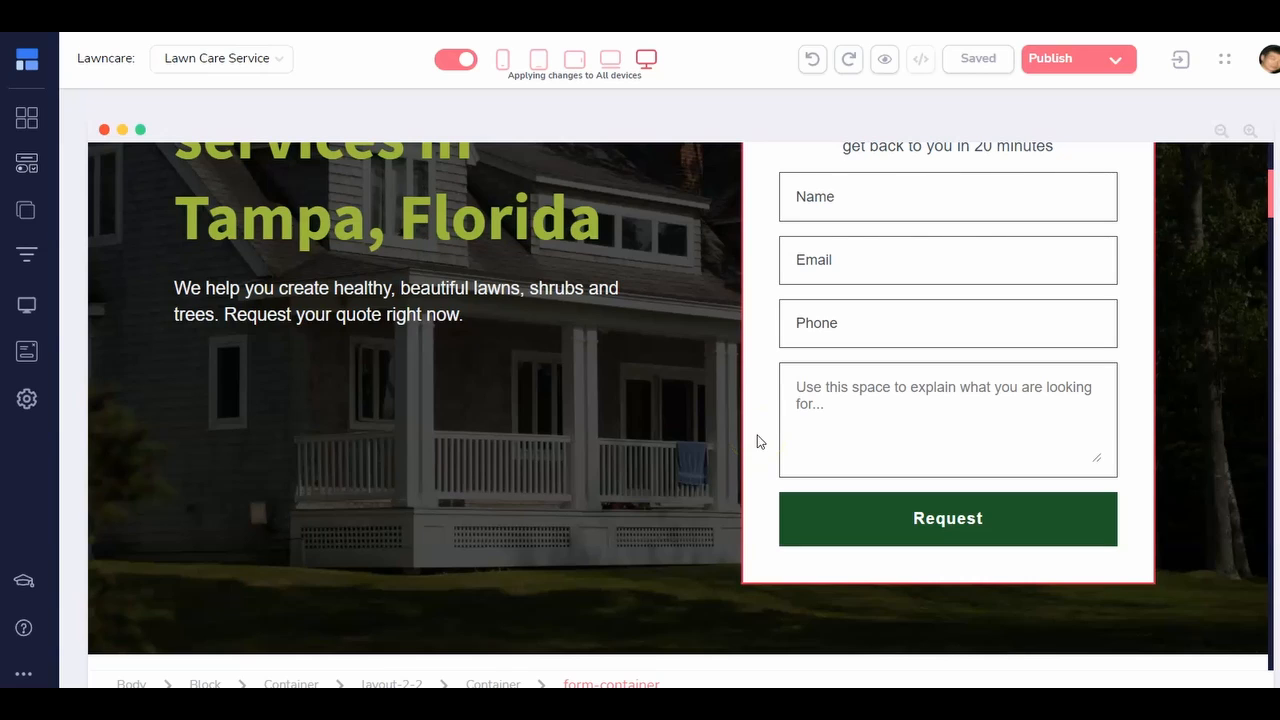
pyautogui.click(971, 428)
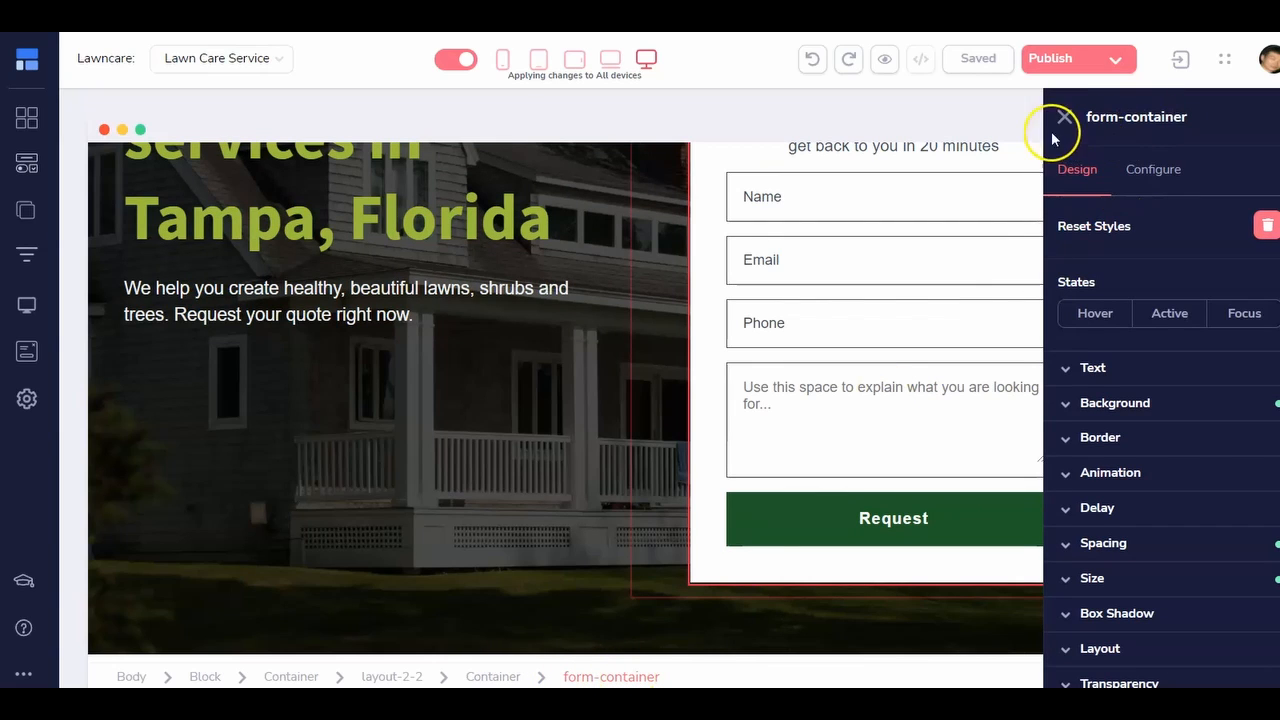
pyautogui.click(1156, 172)
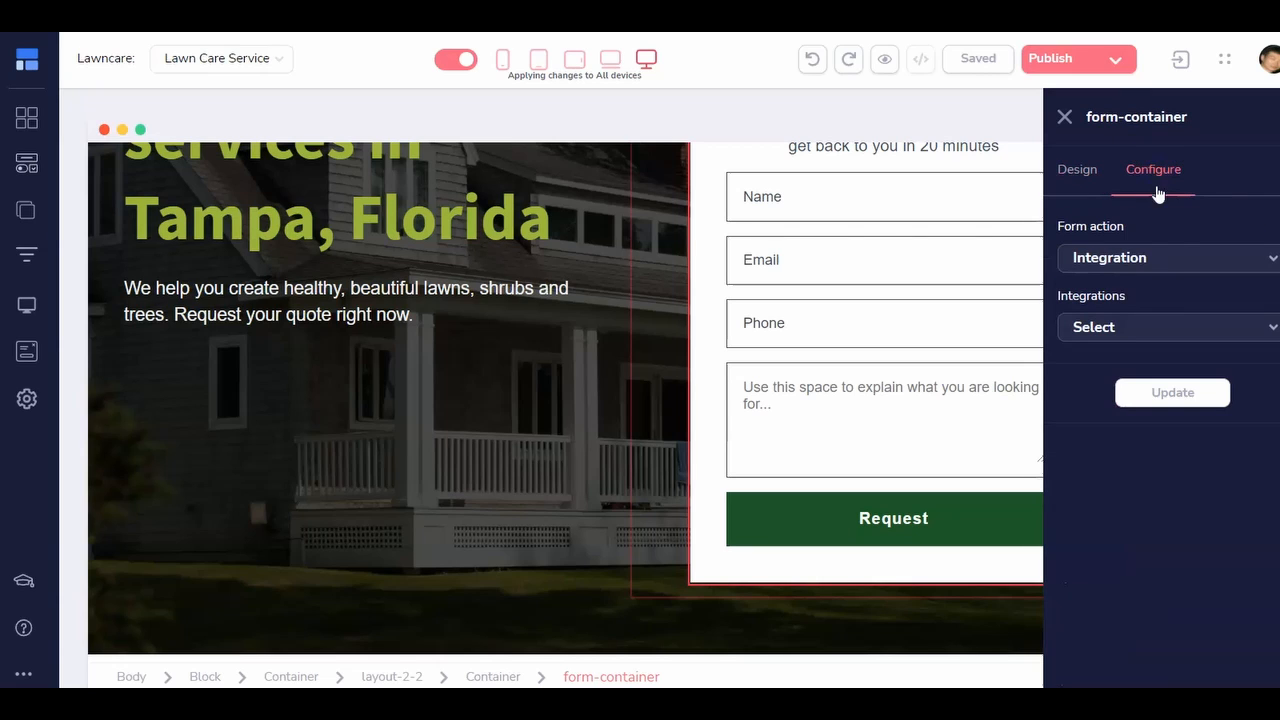
pyautogui.click(1108, 330)
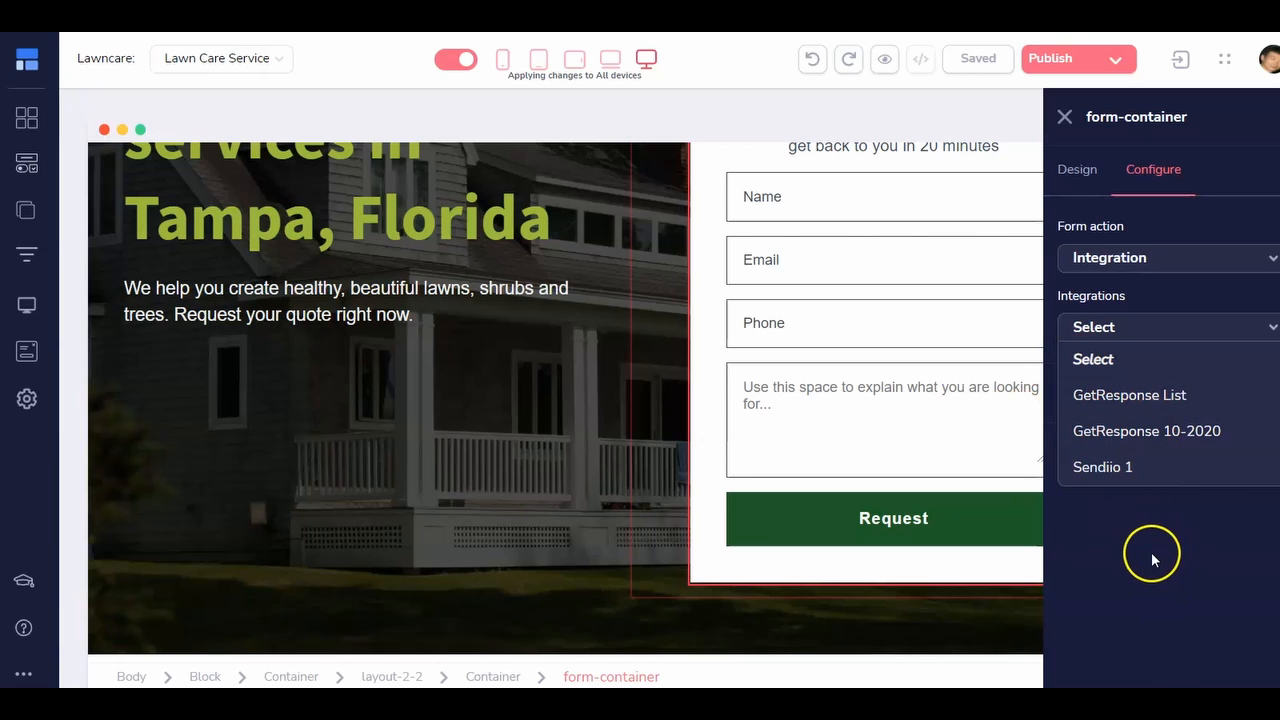
pyautogui.click(1066, 119)
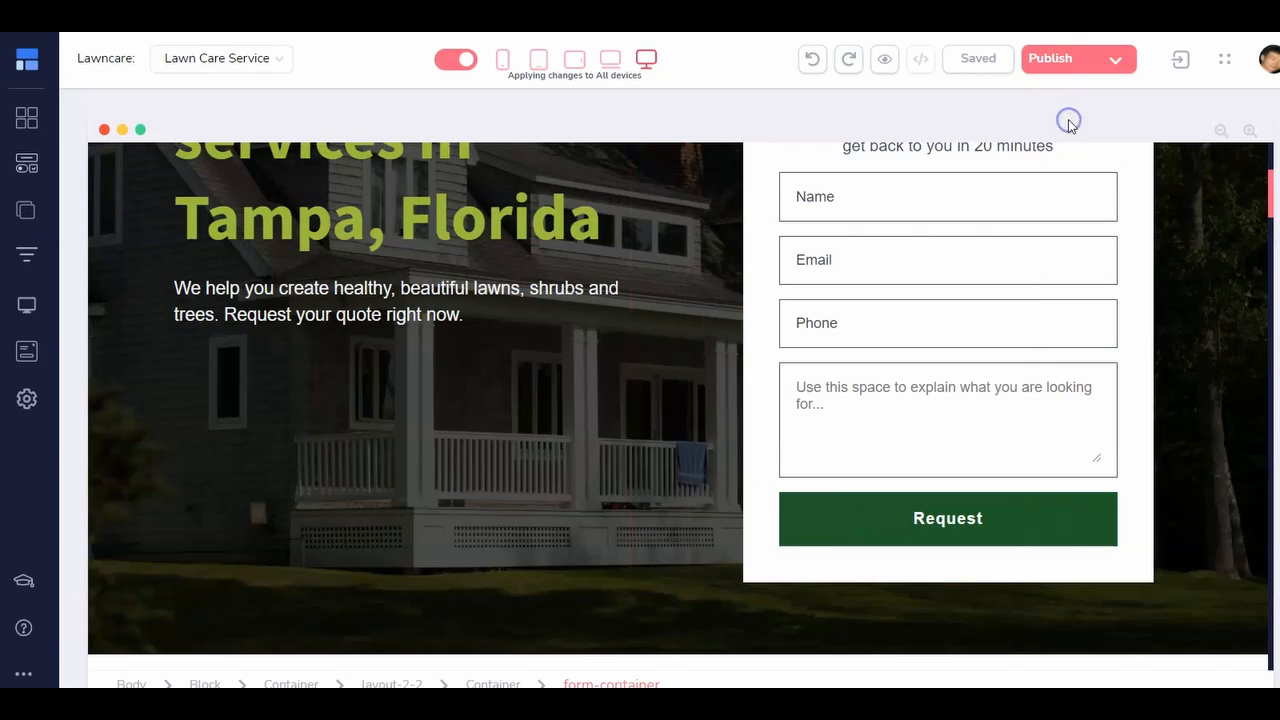
pyautogui.click(844, 438)
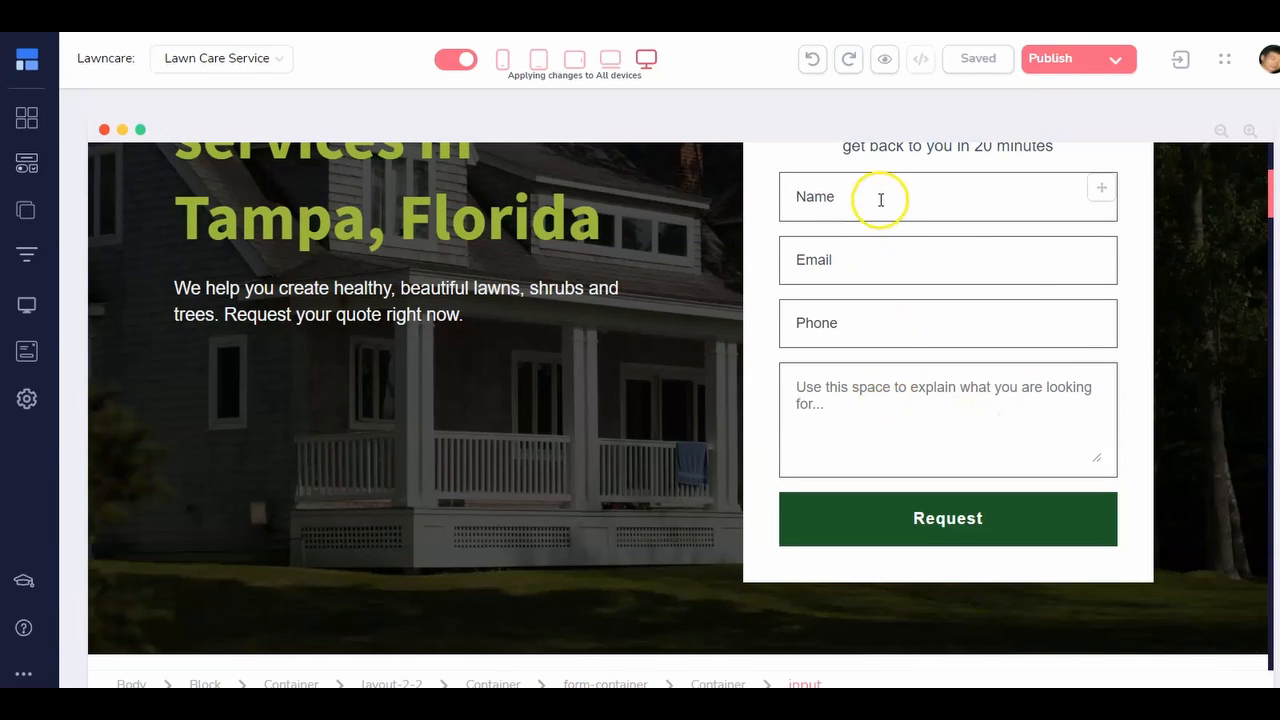
# Browse the single-page templates offered for a new page, from Lawn Care Service to the Booking Template
pyautogui.click(637, 479)
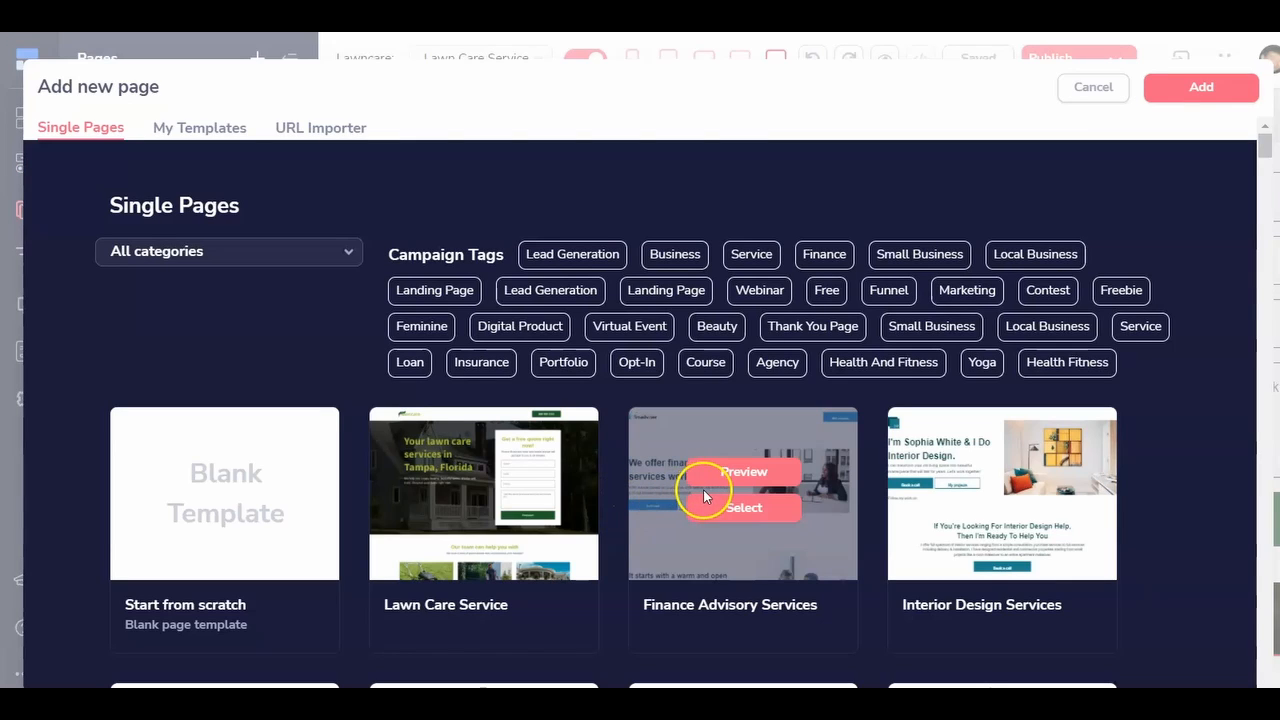
pyautogui.scroll(-4, 684, 489)
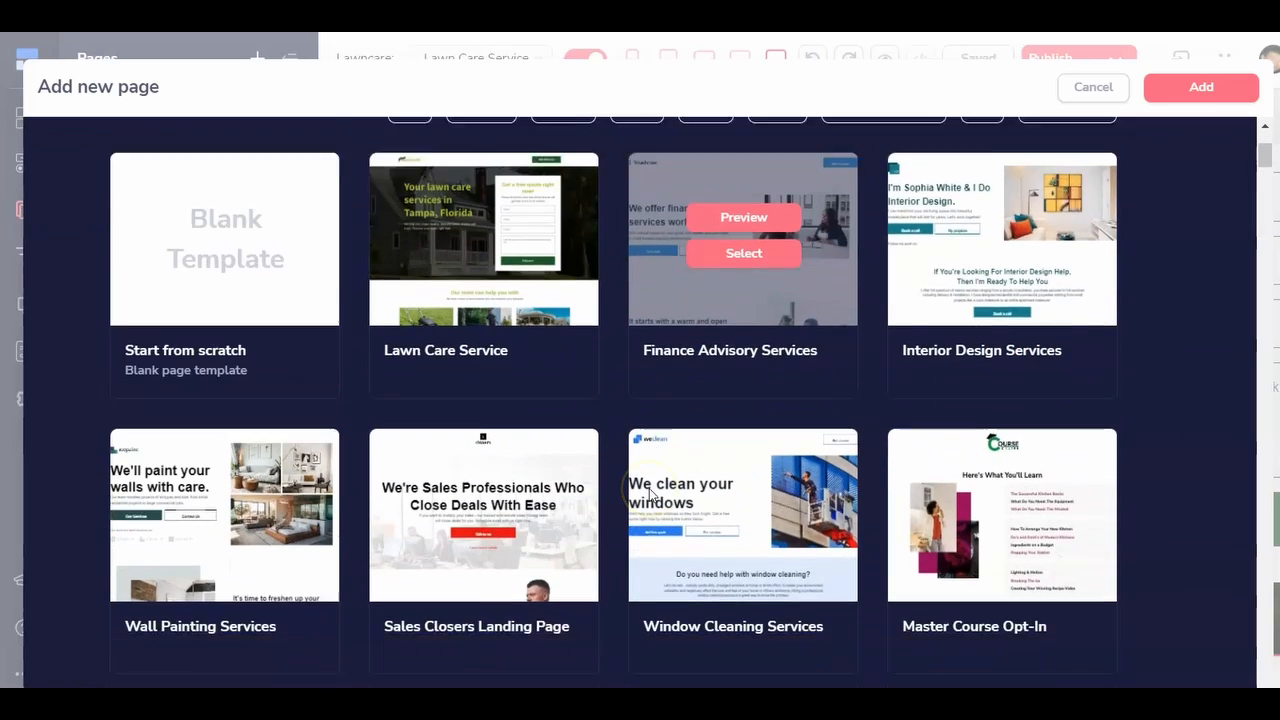
pyautogui.scroll(-3, 649, 489)
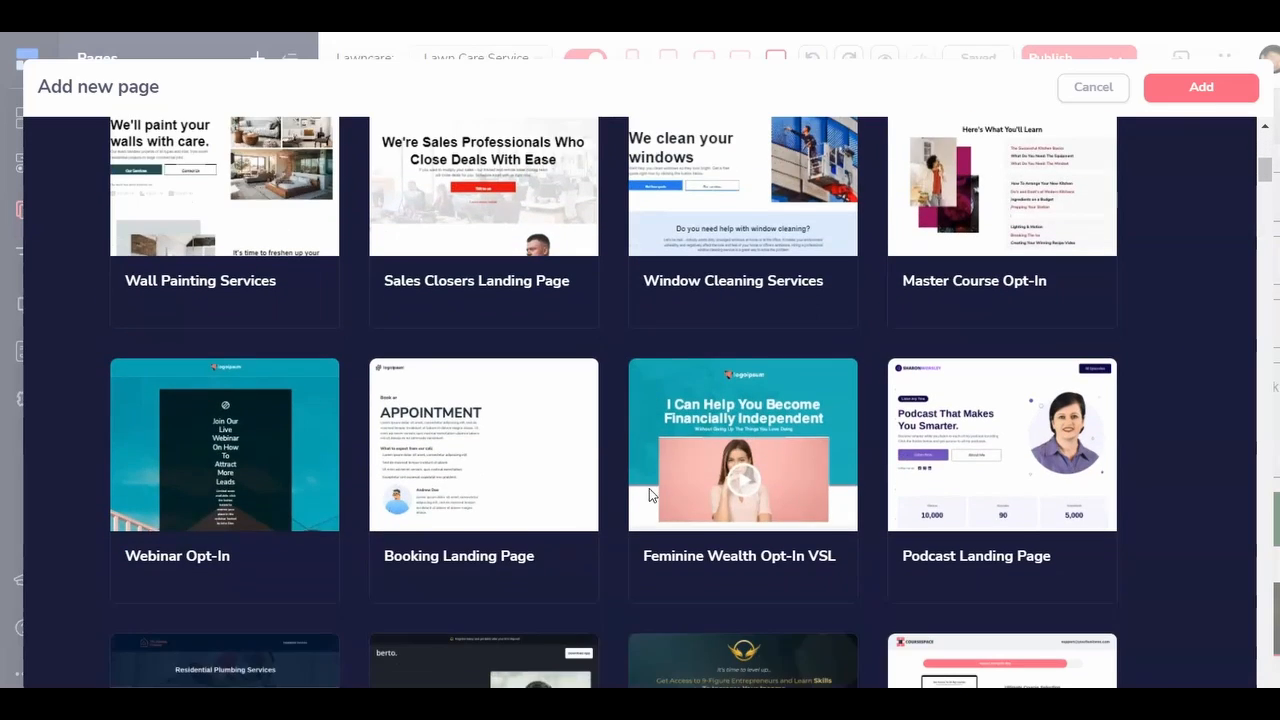
pyautogui.scroll(-4, 648, 487)
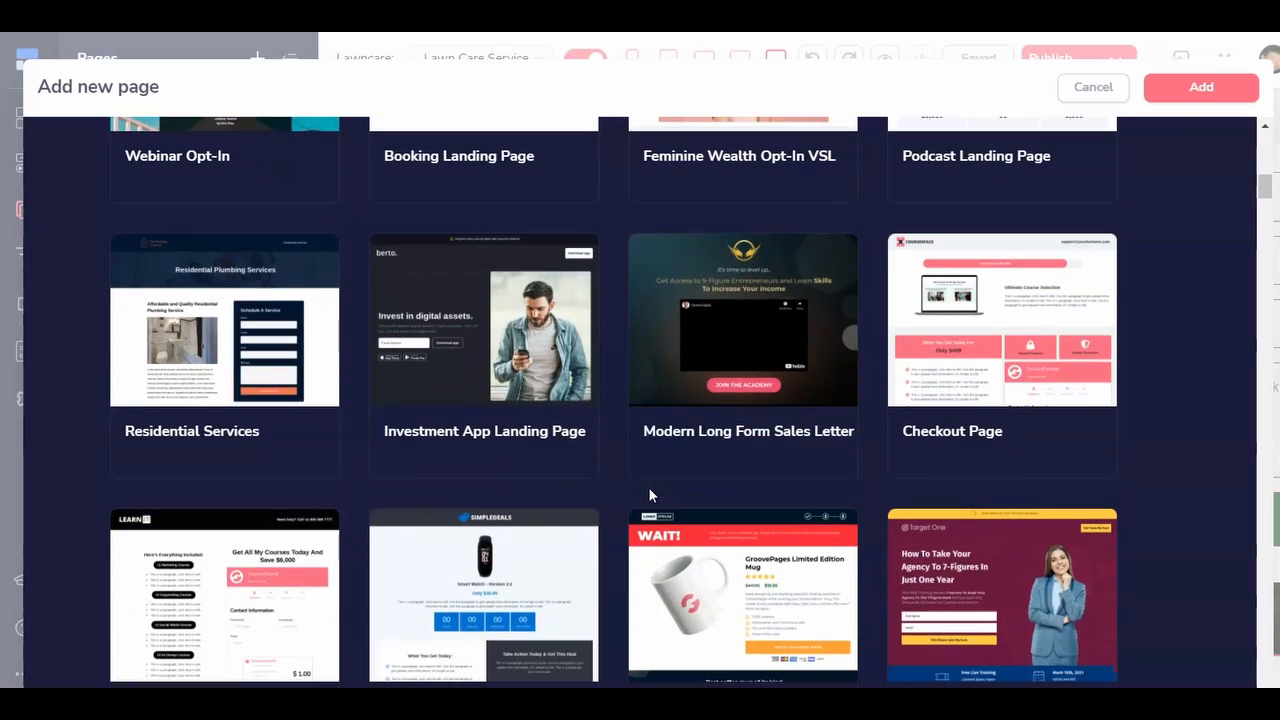
pyautogui.scroll(-5, 649, 488)
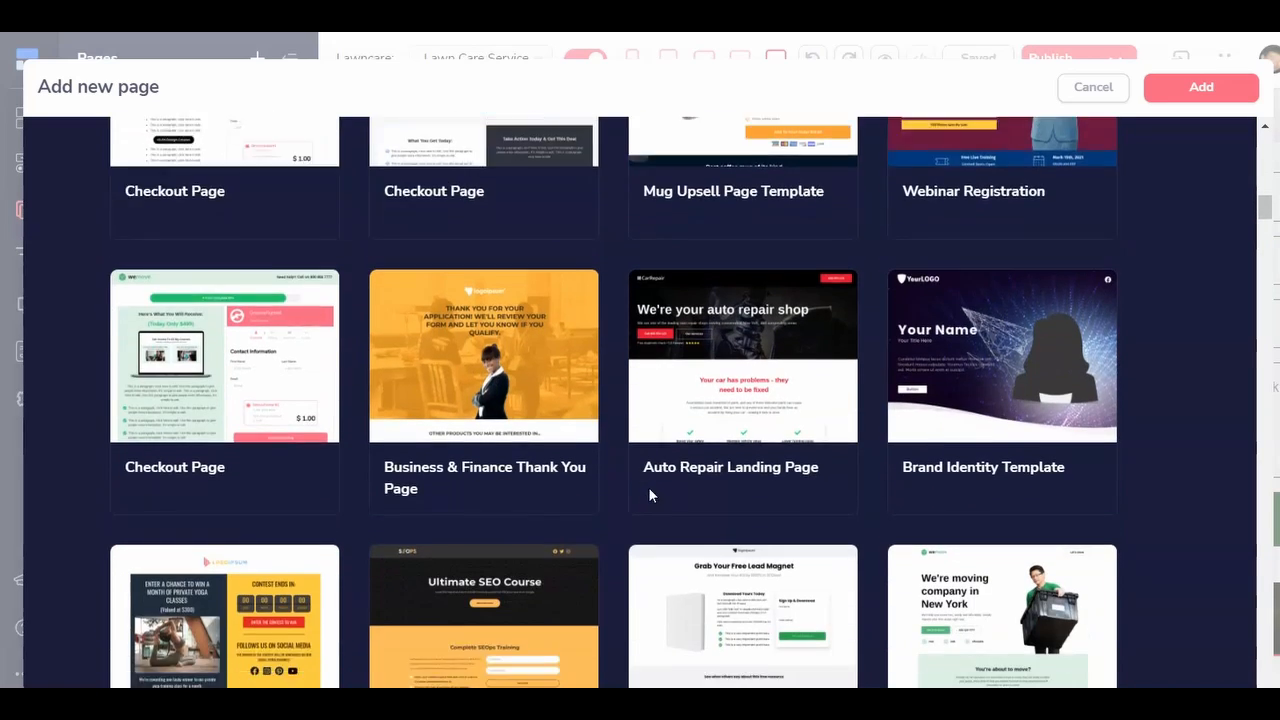
pyautogui.scroll(-6, 649, 493)
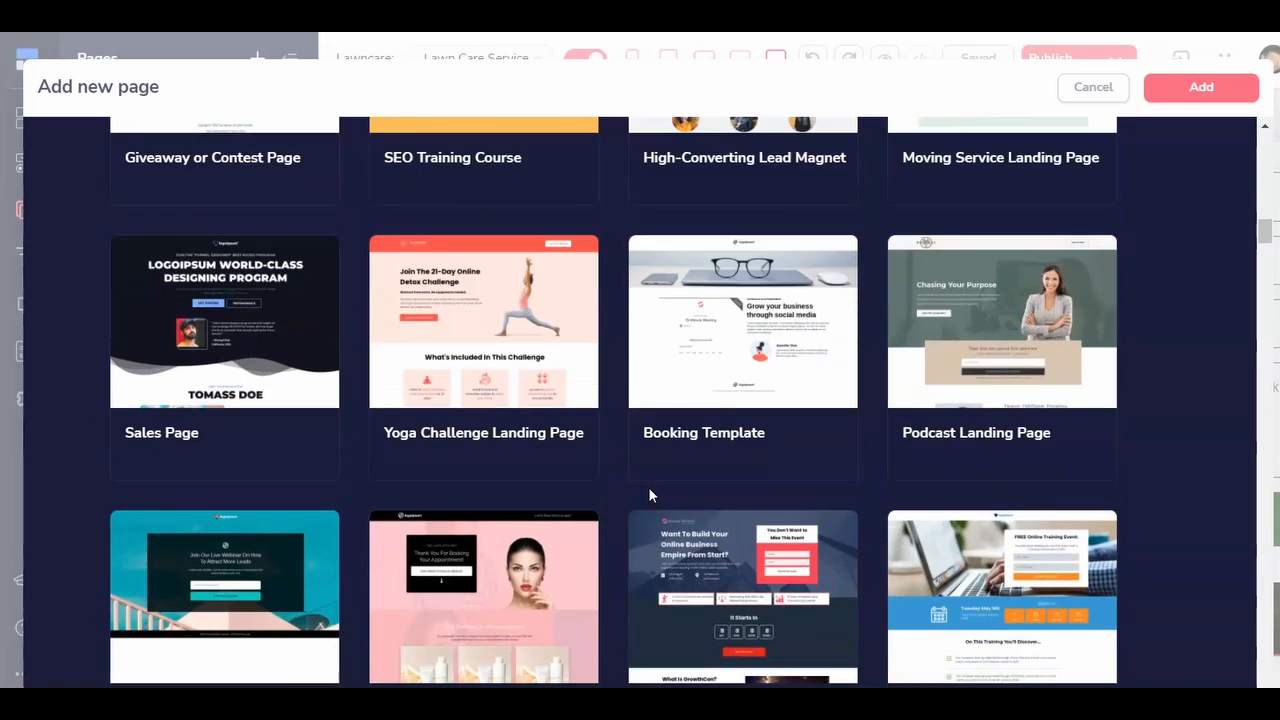
pyautogui.scroll(-1, 649, 493)
pyautogui.scroll(2, 570, 503)
pyautogui.moveTo(745, 371)
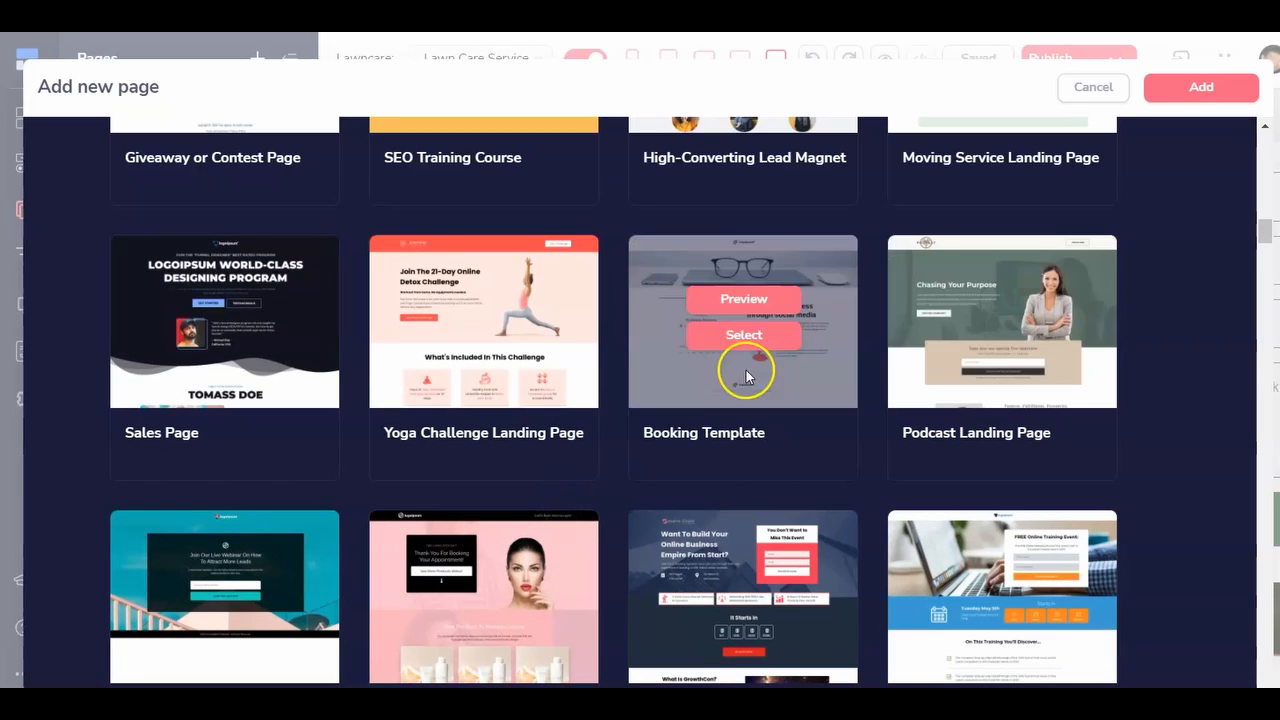
# Look back over the checkout and auto repair templates, and browse on through the page templates to Real Estate - Scheduling Page
pyautogui.scroll(5, 670, 467)
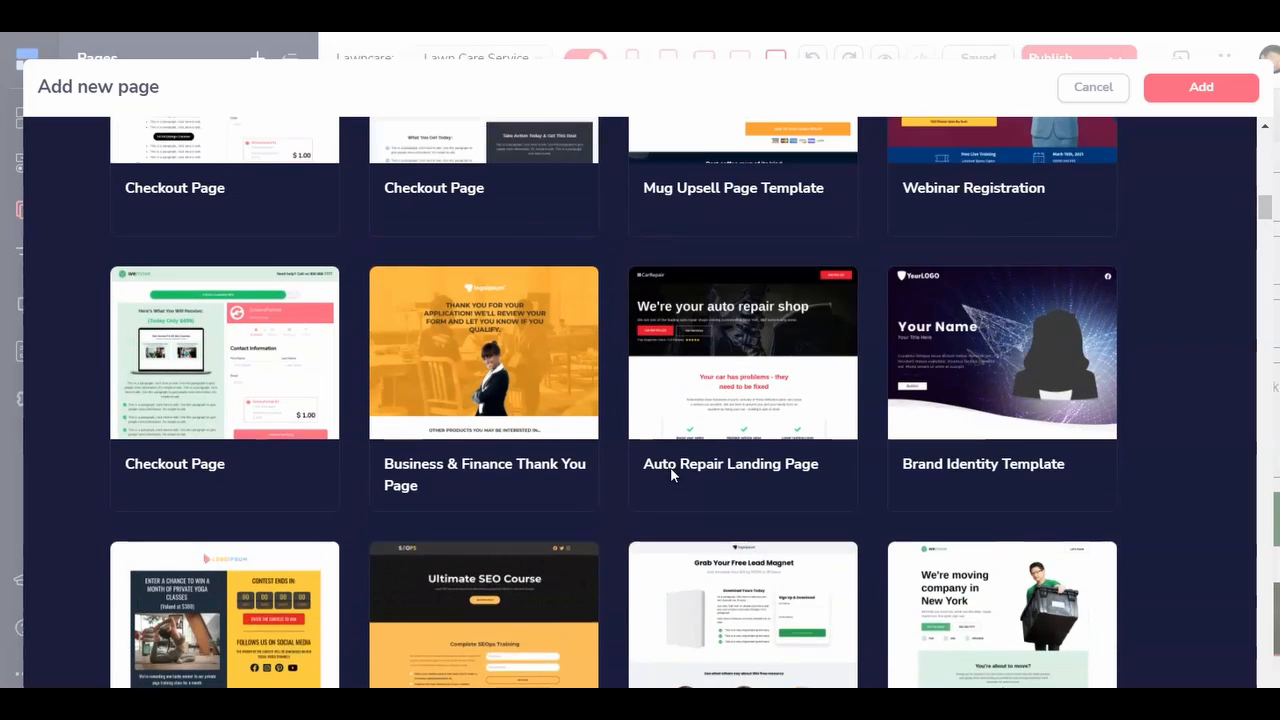
pyautogui.scroll(1, 672, 475)
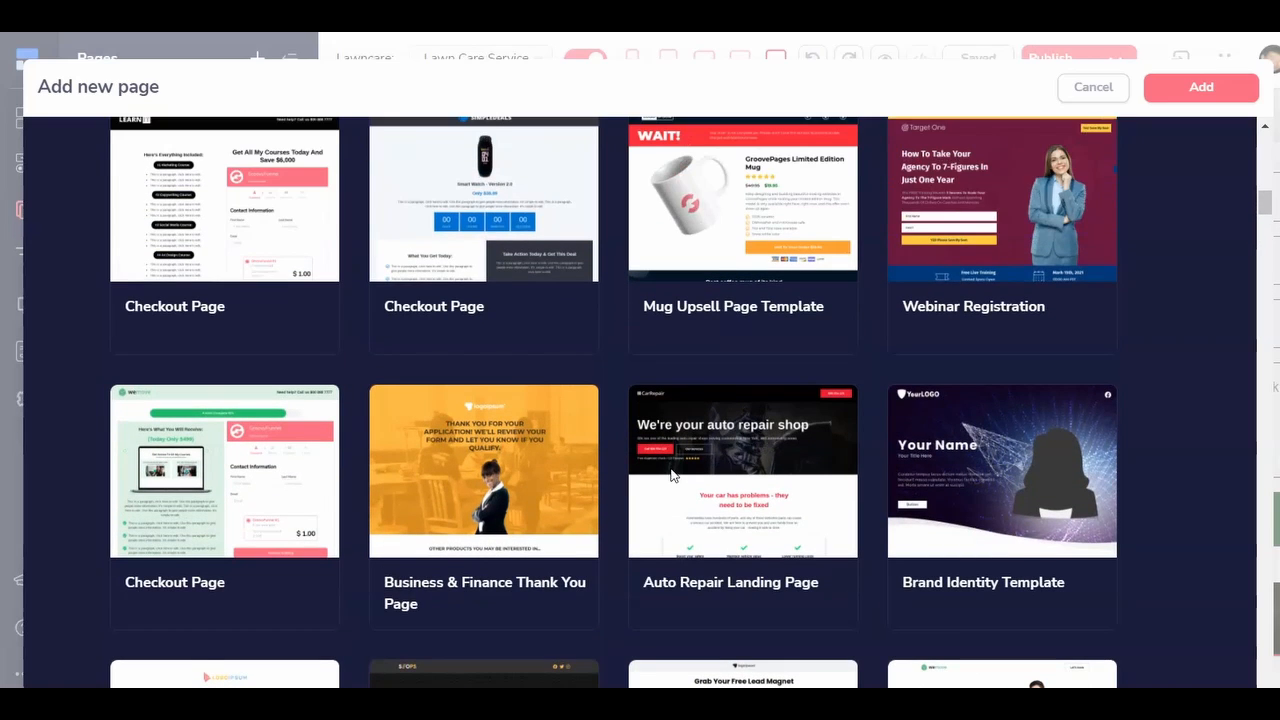
pyautogui.scroll(-10, 670, 475)
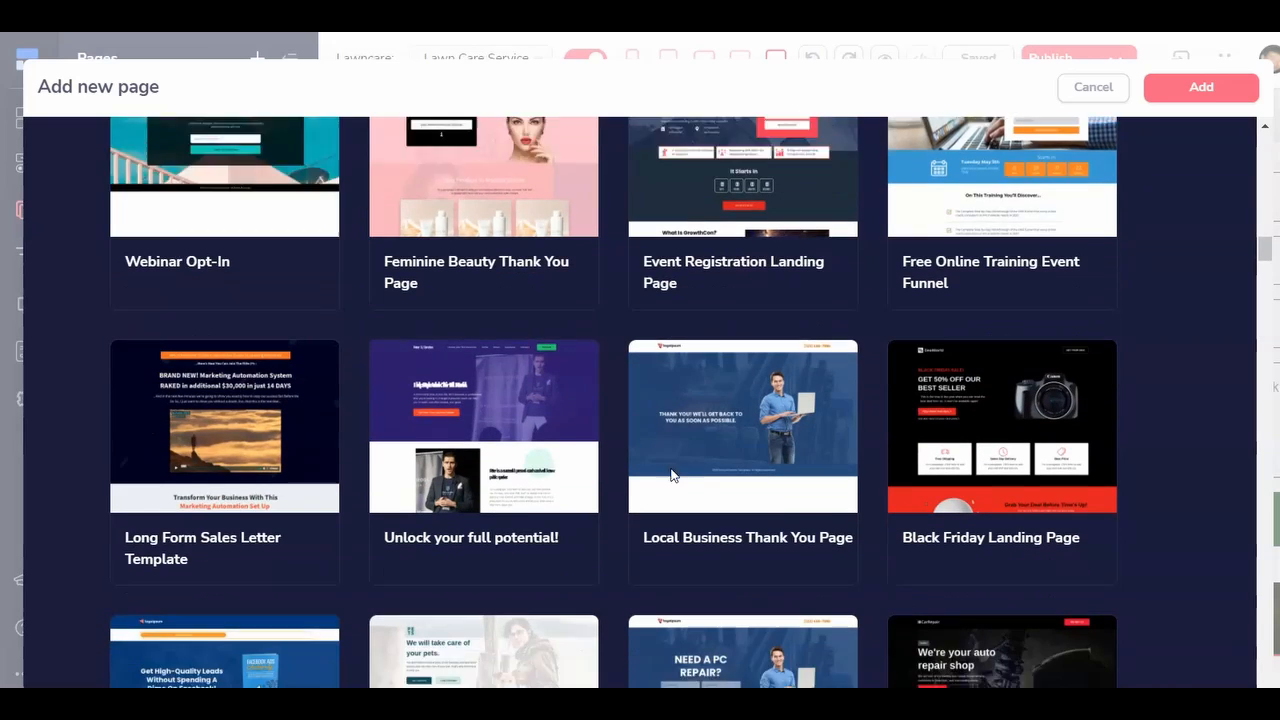
pyautogui.scroll(-3, 671, 474)
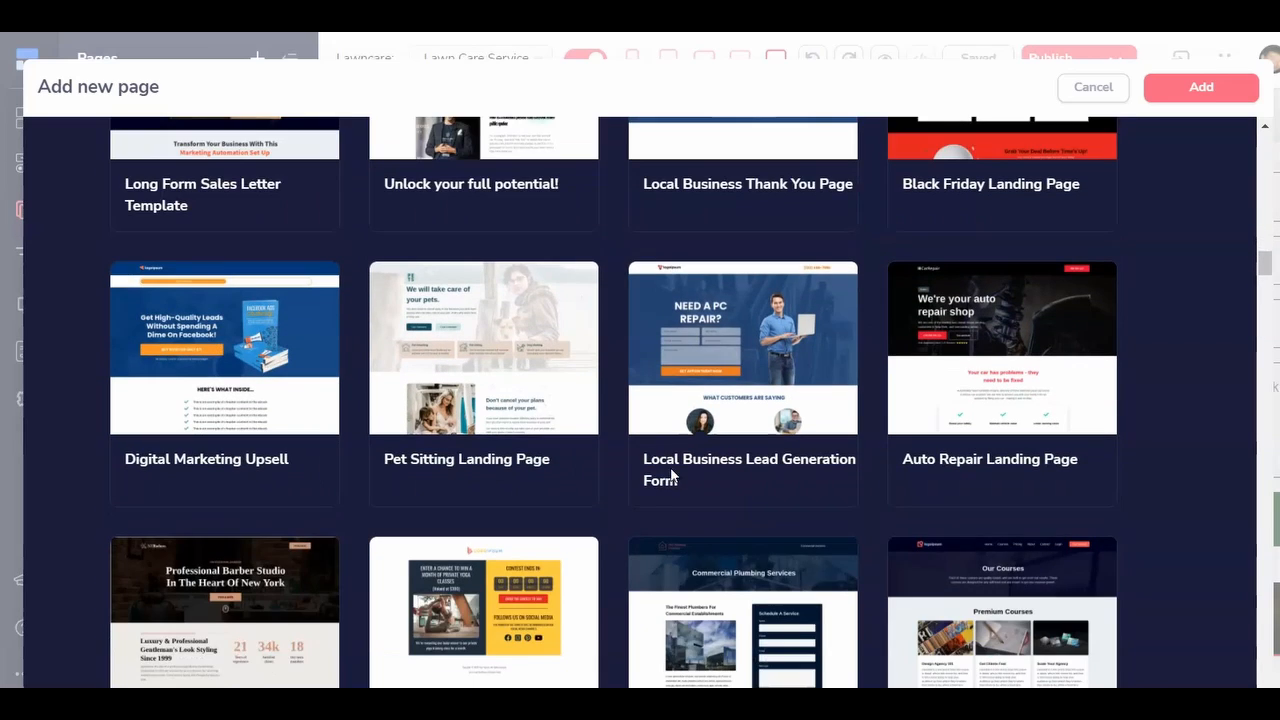
pyautogui.scroll(-3, 671, 476)
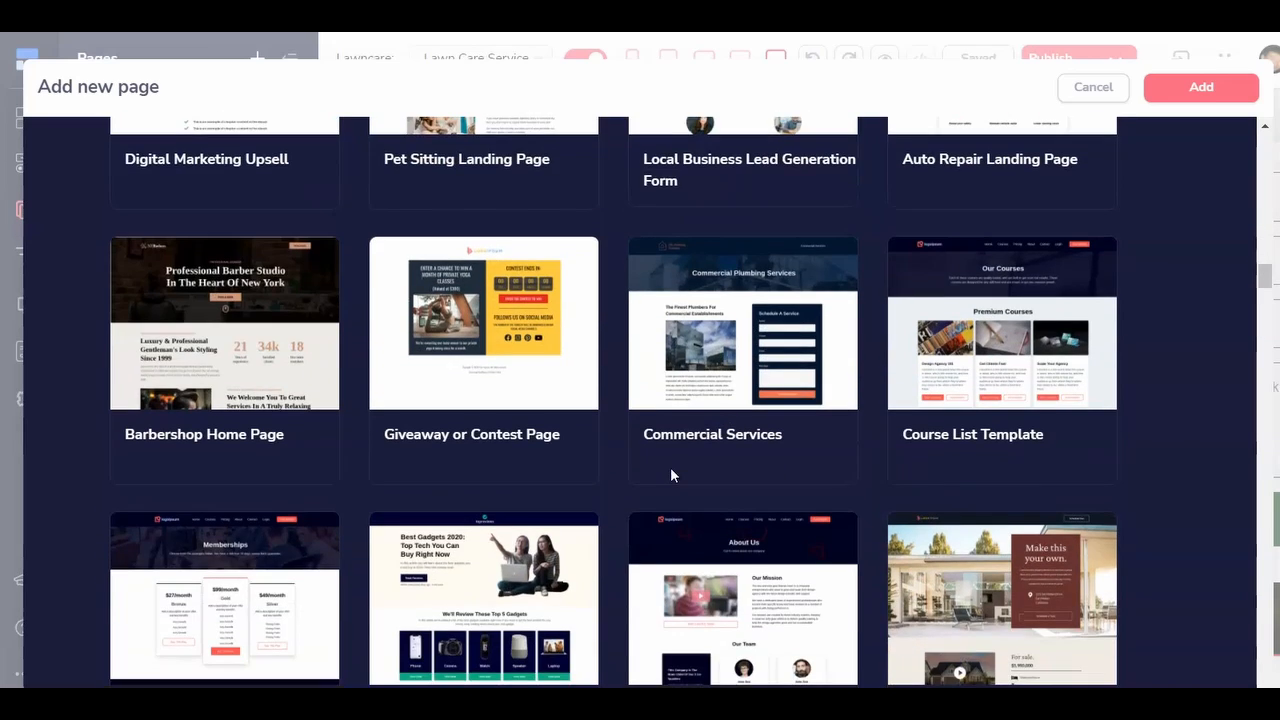
pyautogui.scroll(-1, 670, 475)
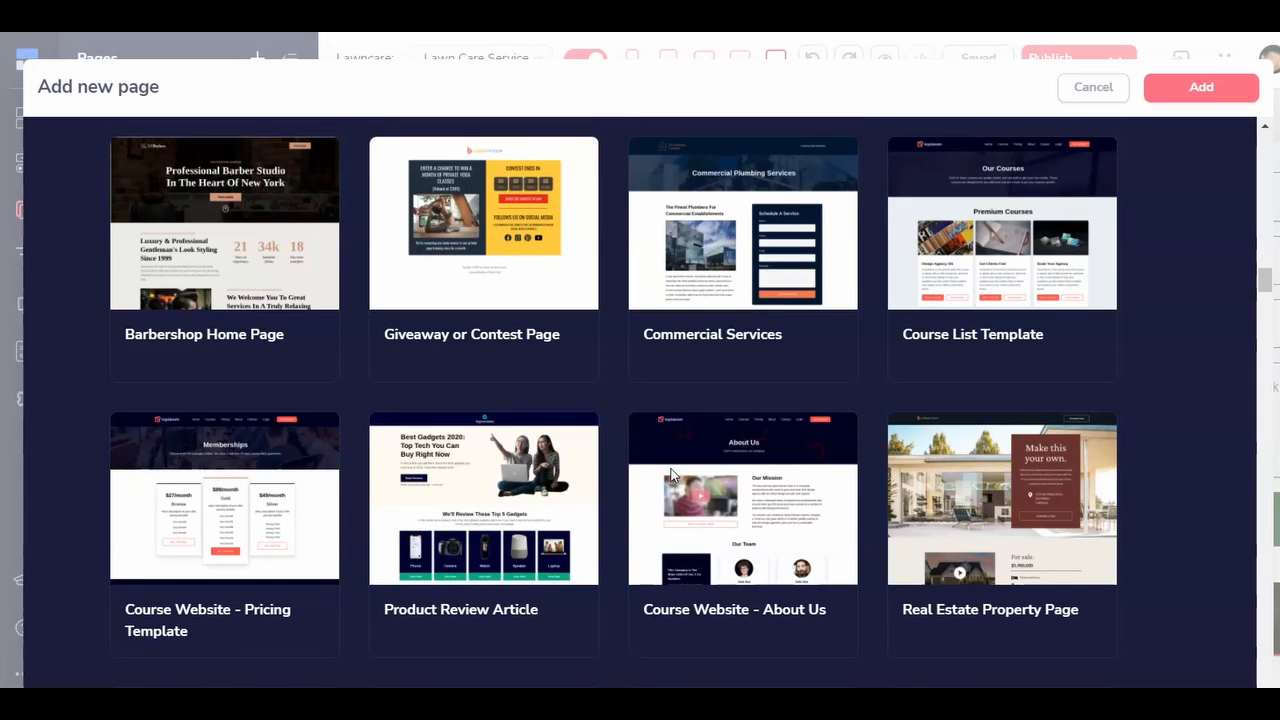
pyautogui.scroll(-4, 670, 475)
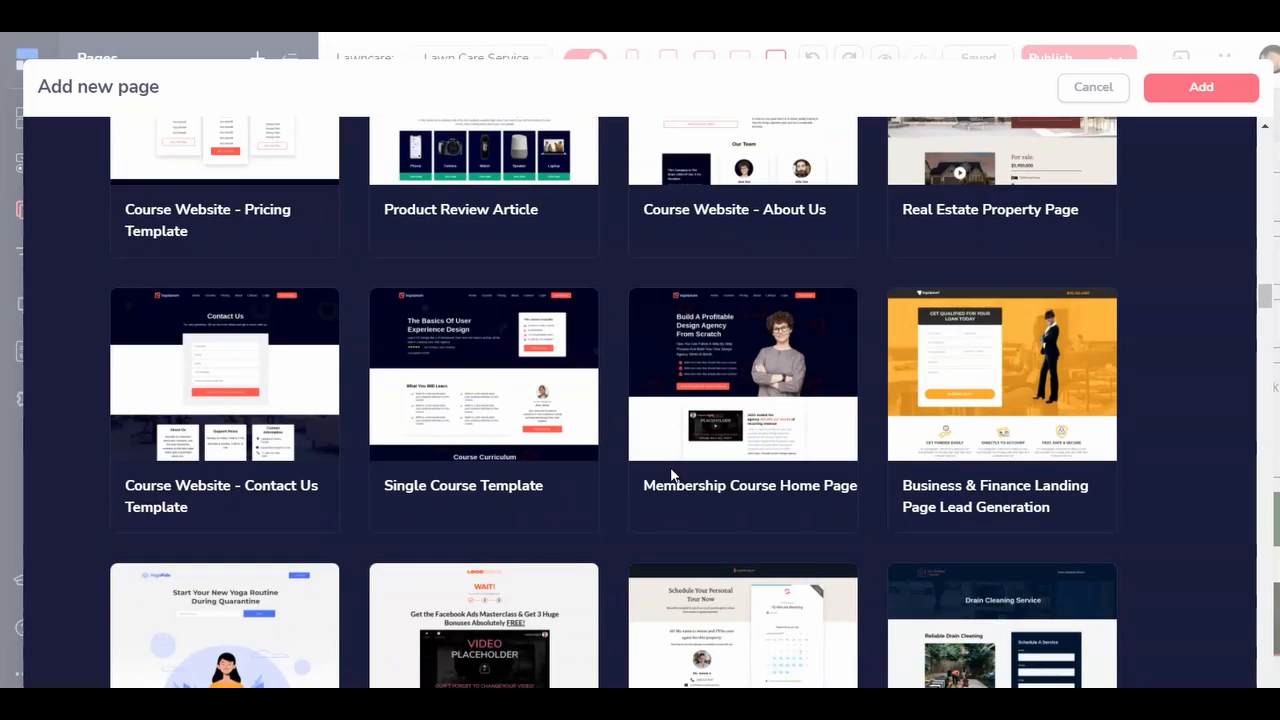
pyautogui.scroll(-2, 670, 475)
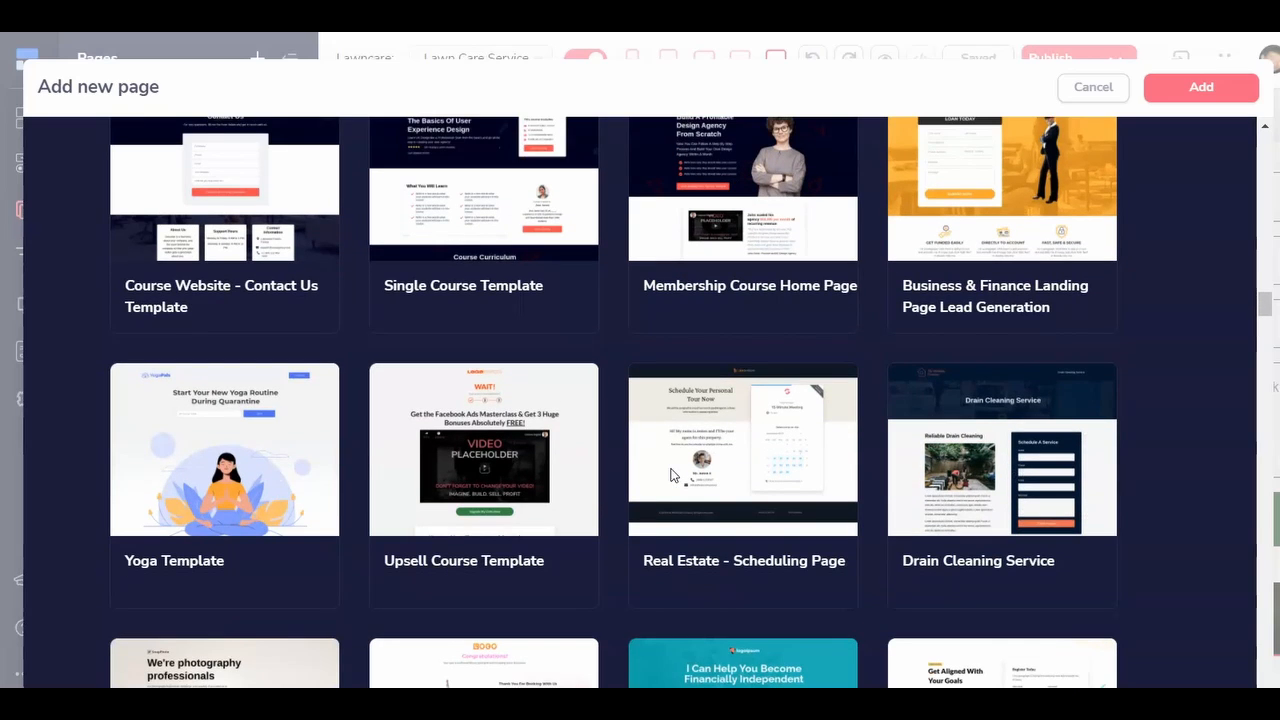
pyautogui.moveTo(523, 503)
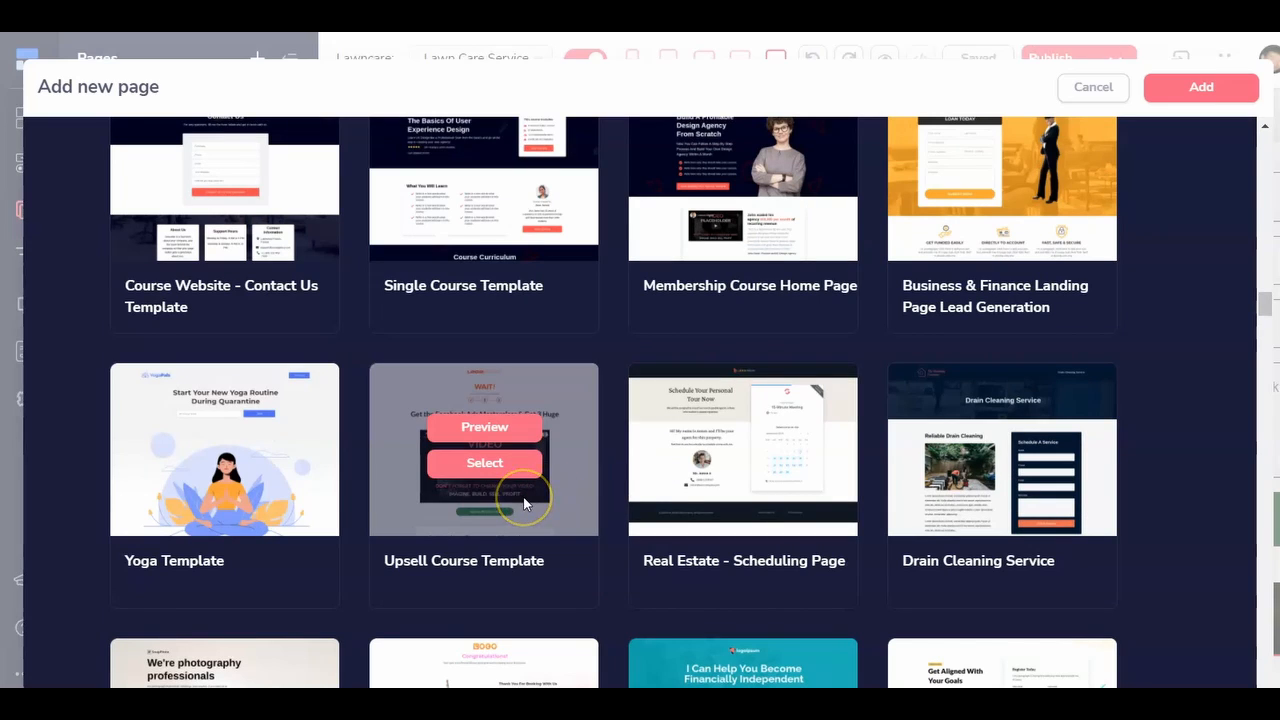
pyautogui.moveTo(685, 471)
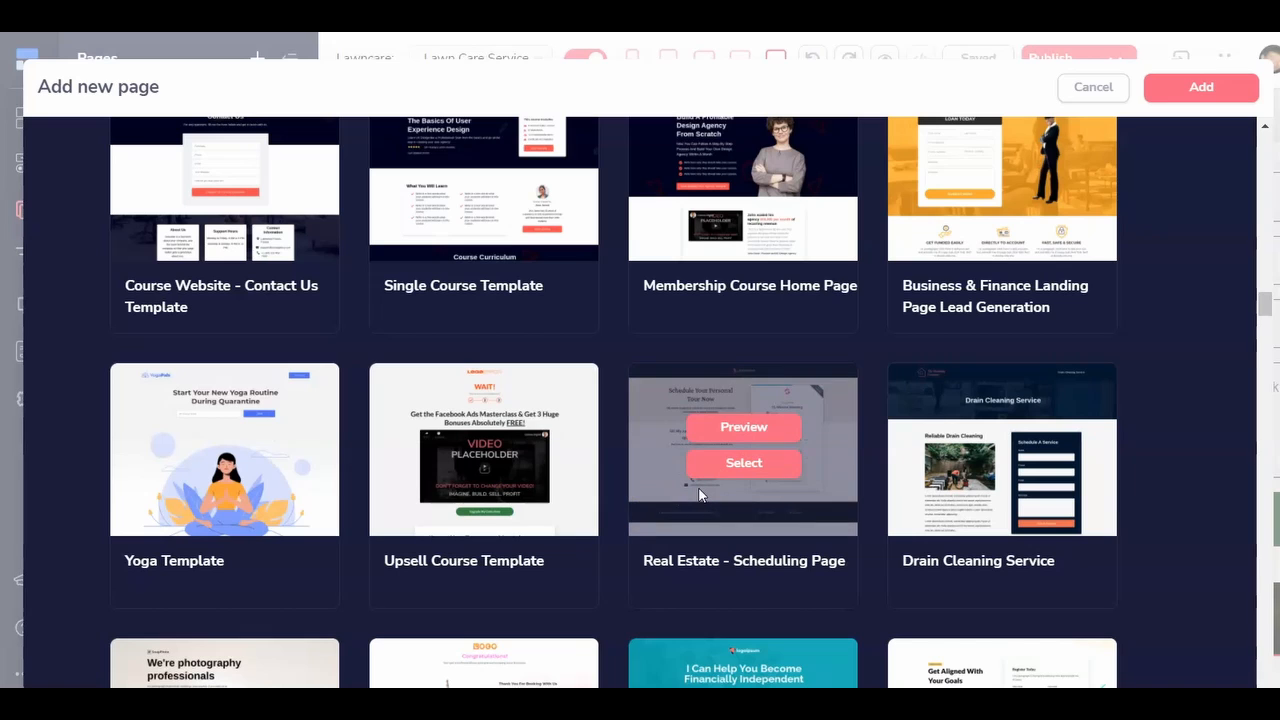
# Browse the page templates from Photography Business Landing Page through the lead generation and opt-in designs to the Supplements Template
pyautogui.scroll(-4, 698, 493)
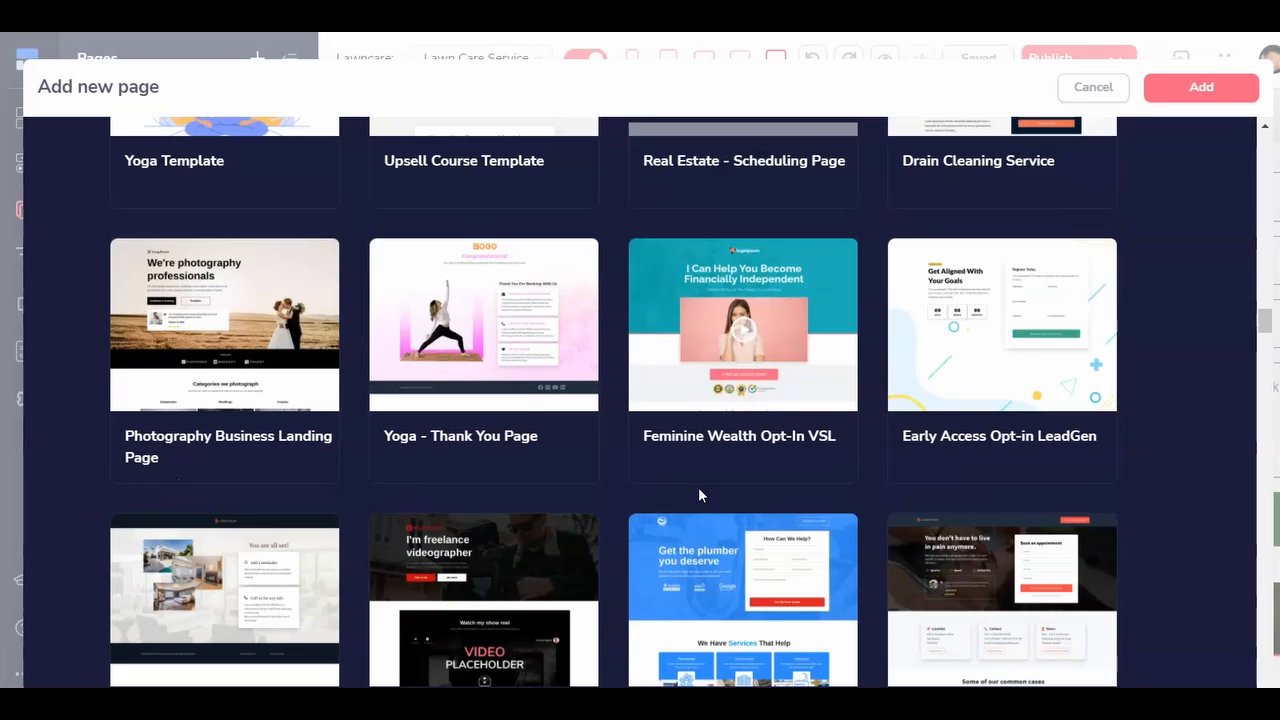
pyautogui.click(491, 324)
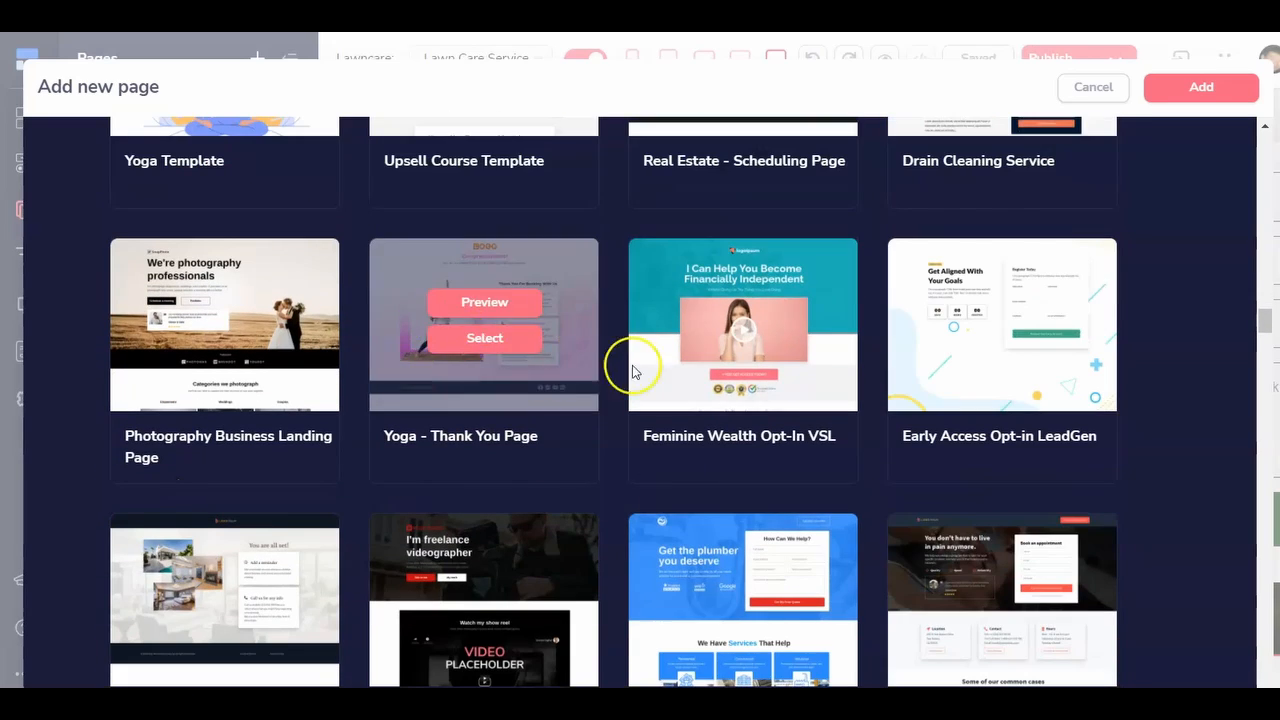
pyautogui.scroll(-3, 700, 428)
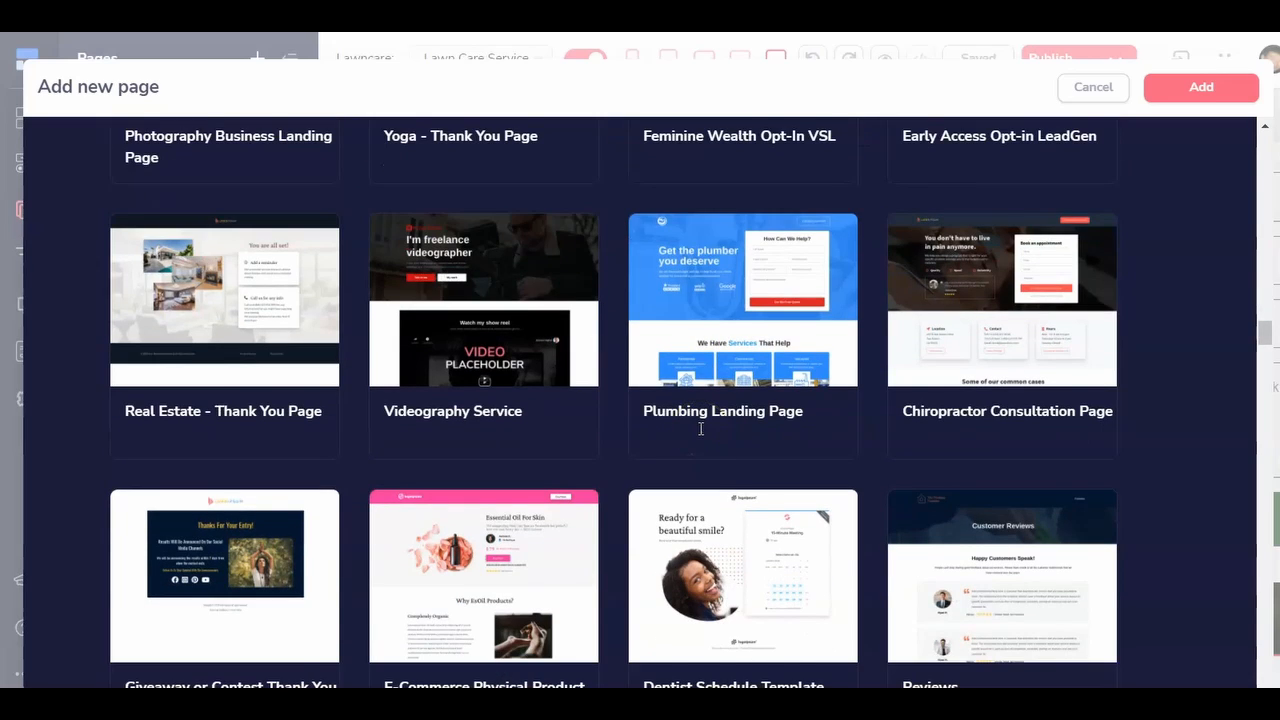
pyautogui.scroll(-6, 700, 428)
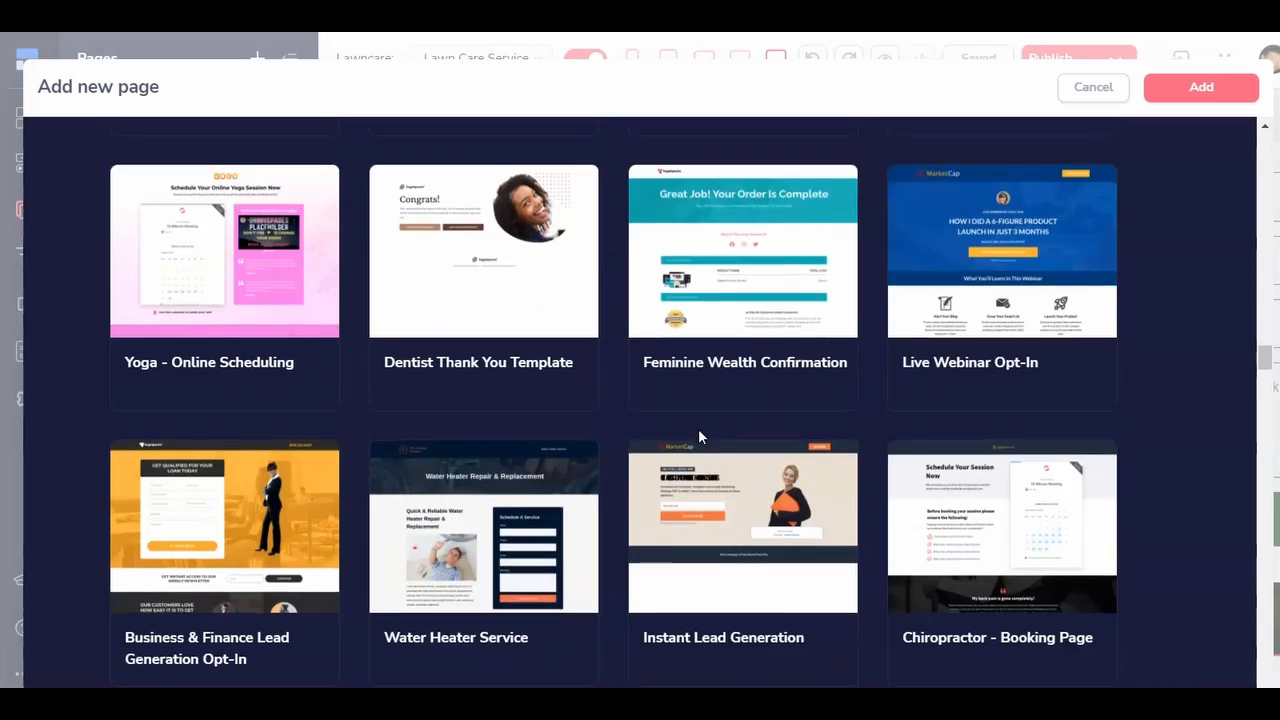
pyautogui.scroll(-2, 698, 437)
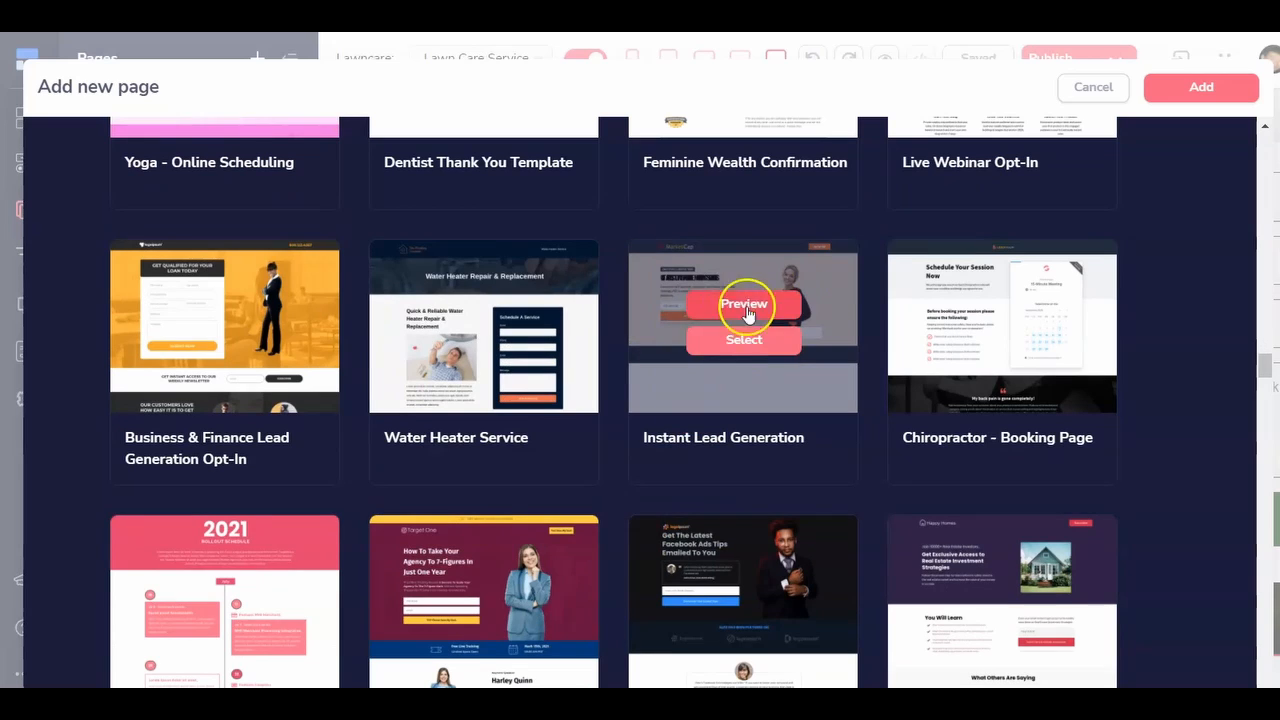
pyautogui.scroll(-4, 537, 471)
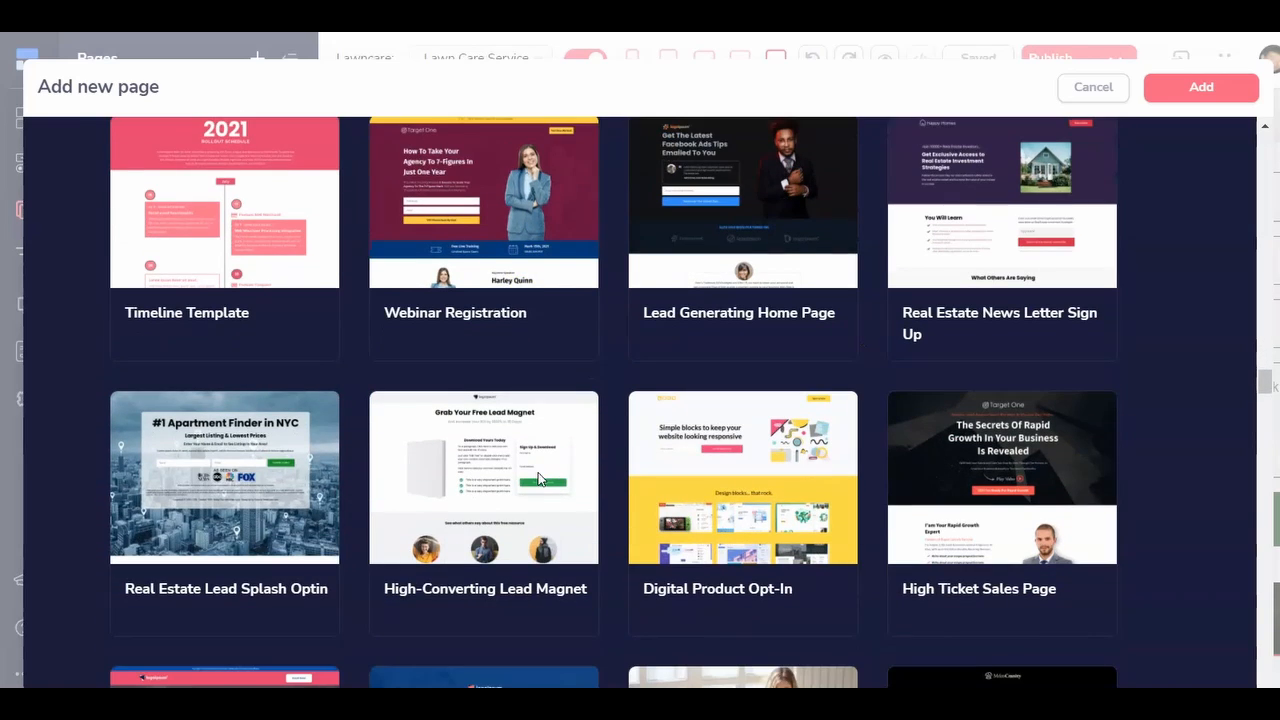
pyautogui.scroll(-1, 538, 478)
pyautogui.moveTo(177, 320)
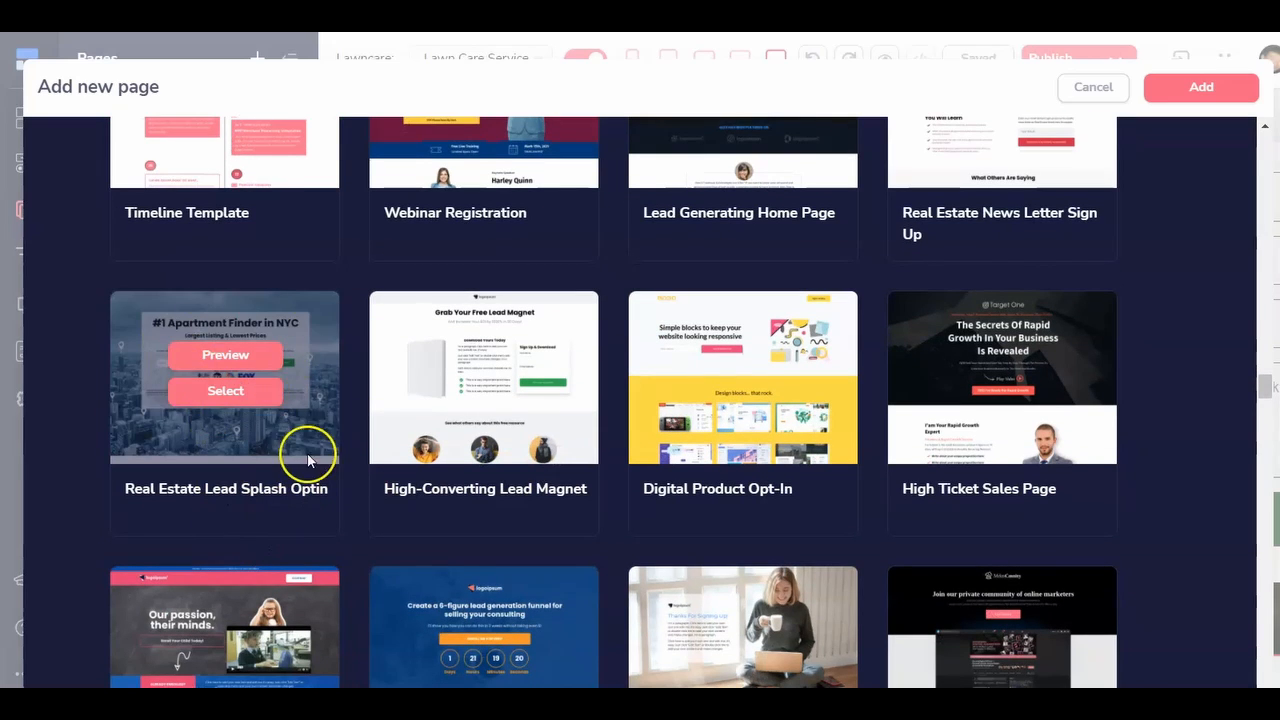
pyautogui.scroll(-1, 315, 470)
pyautogui.scroll(-2, 320, 485)
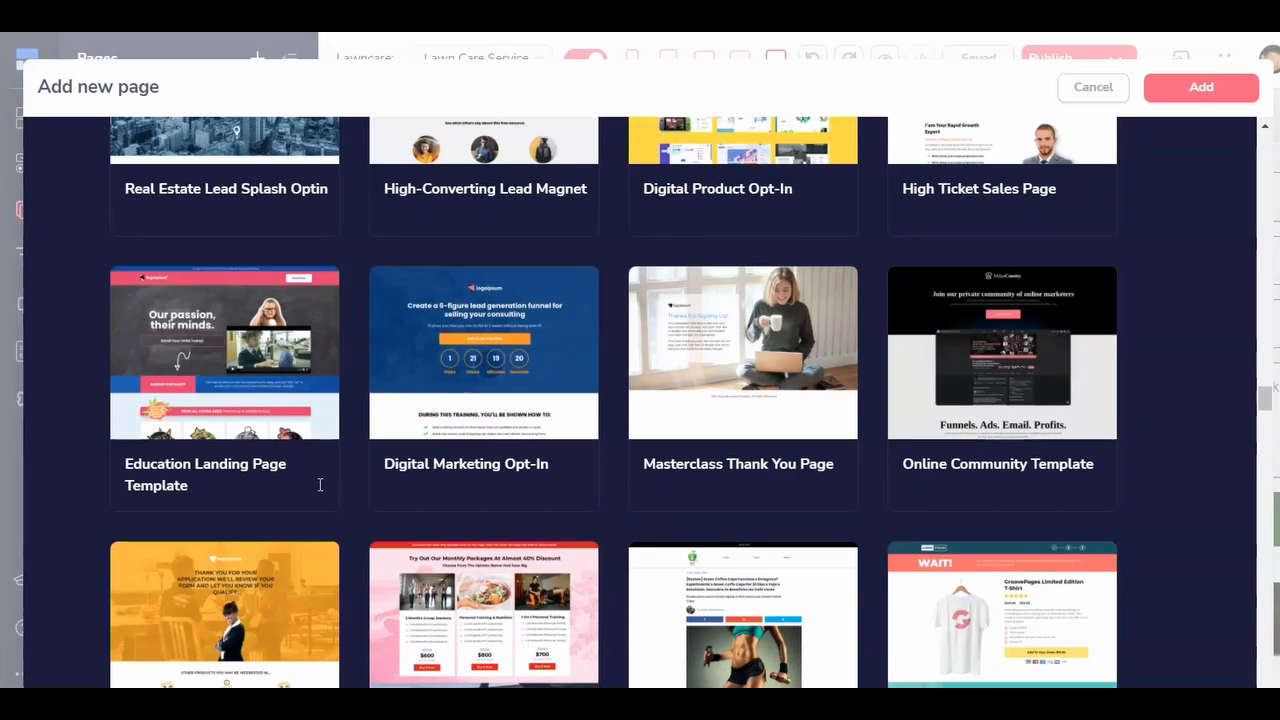
pyautogui.scroll(-2, 320, 485)
pyautogui.scroll(-2, 320, 485)
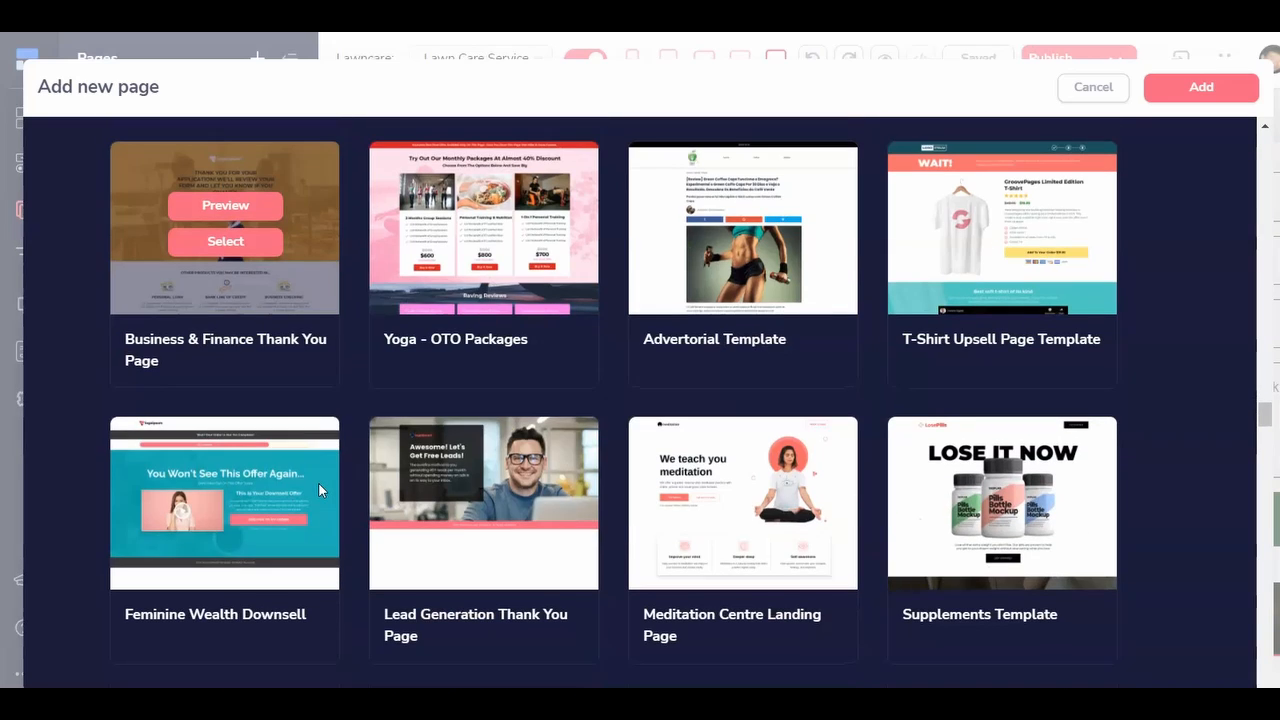
# Examine the page templates from Instagram Marketing Agency through the freelance, checkout and salon designs to La Groove Cosmetics
pyautogui.scroll(-5, 318, 482)
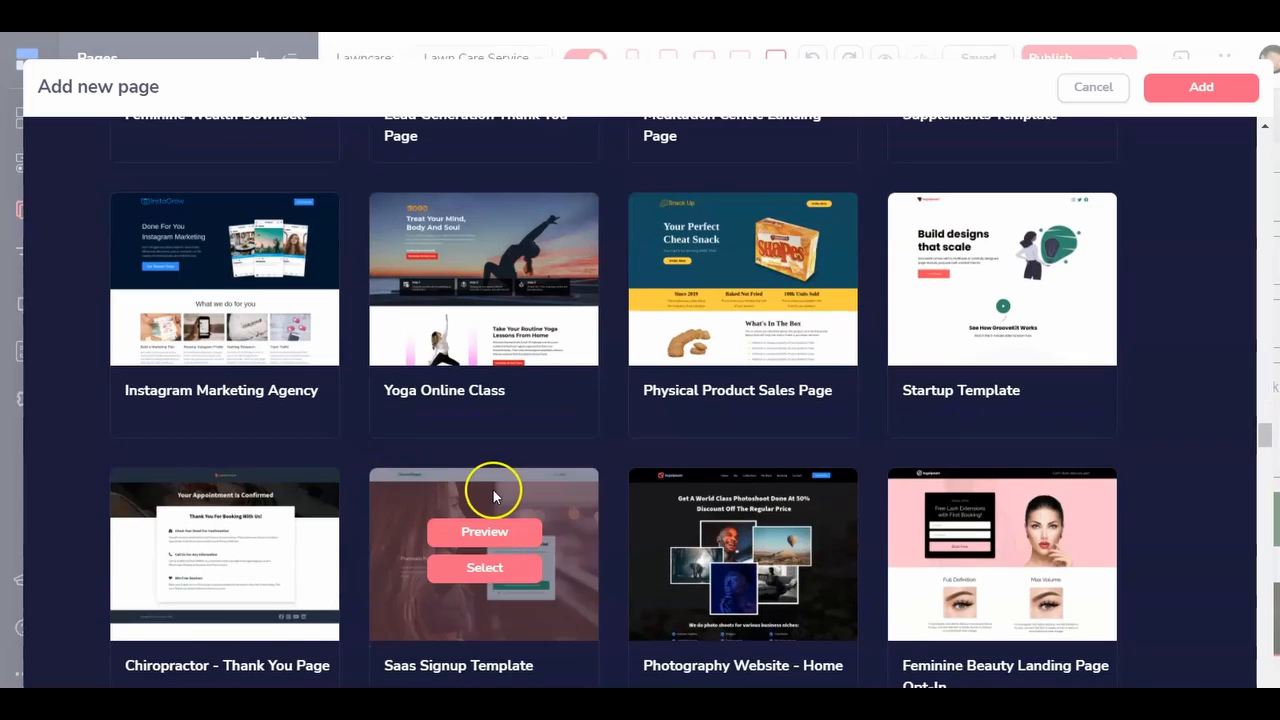
pyautogui.scroll(-2, 491, 491)
pyautogui.scroll(-3, 497, 488)
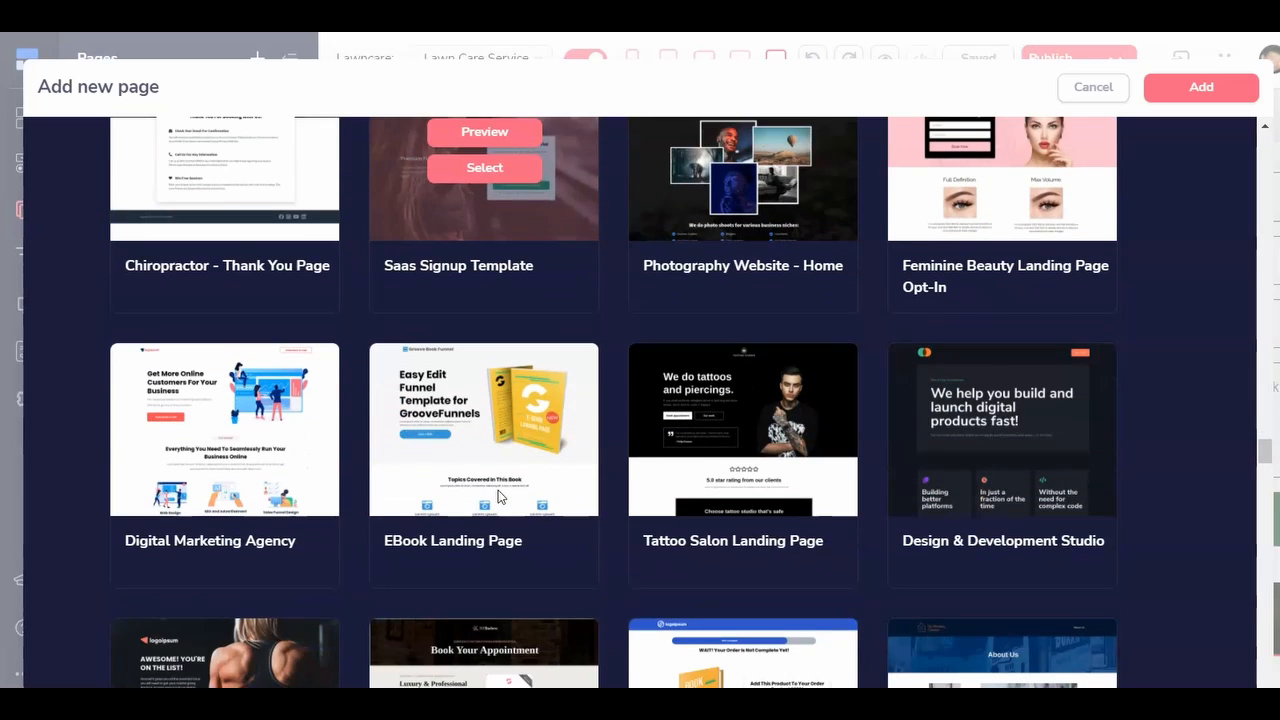
pyautogui.scroll(-2, 497, 488)
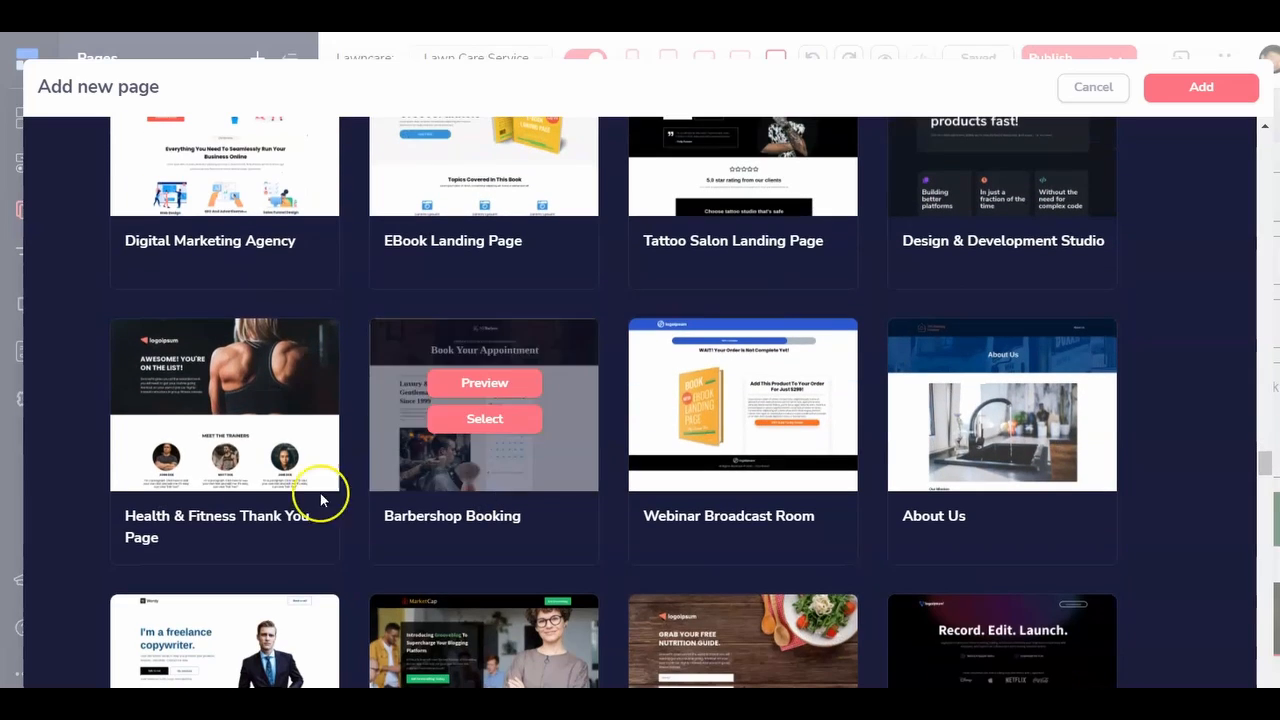
pyautogui.moveTo(252, 458)
pyautogui.scroll(-3, 292, 490)
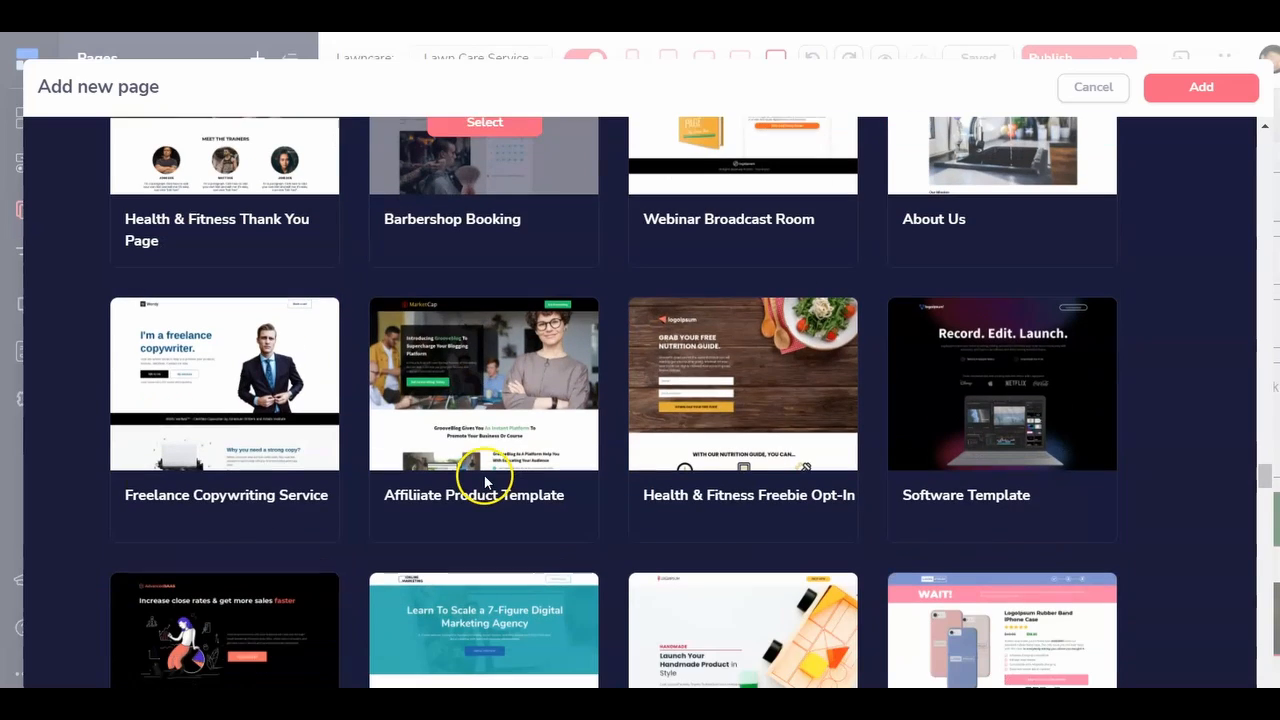
pyautogui.moveTo(788, 405)
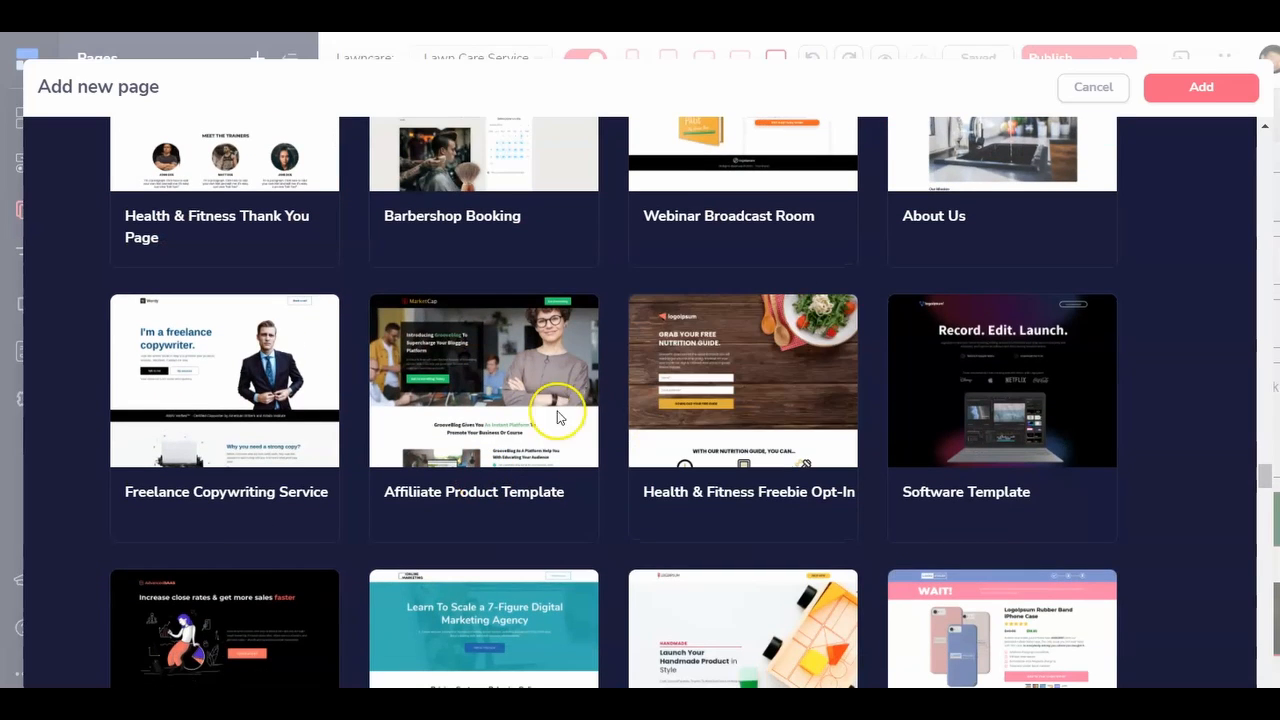
pyautogui.scroll(-2, 409, 420)
pyautogui.scroll(-6, 409, 430)
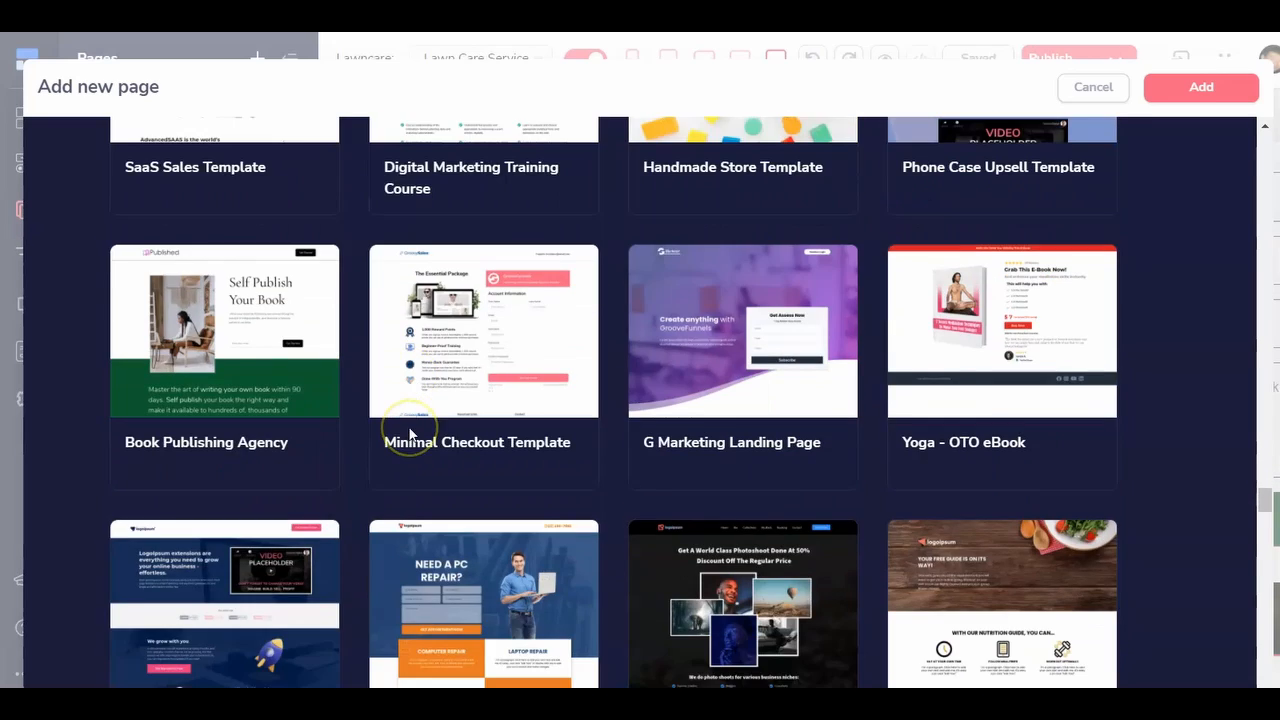
pyautogui.scroll(-1, 409, 427)
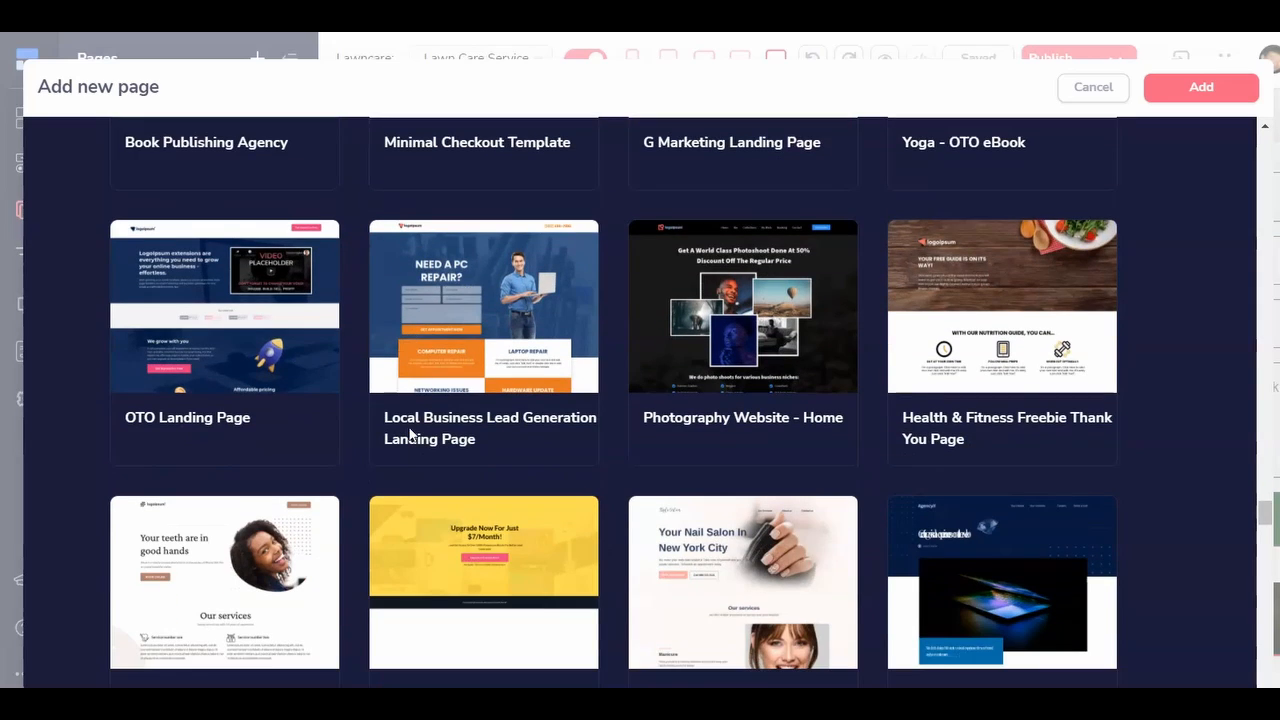
pyautogui.scroll(-4, 409, 432)
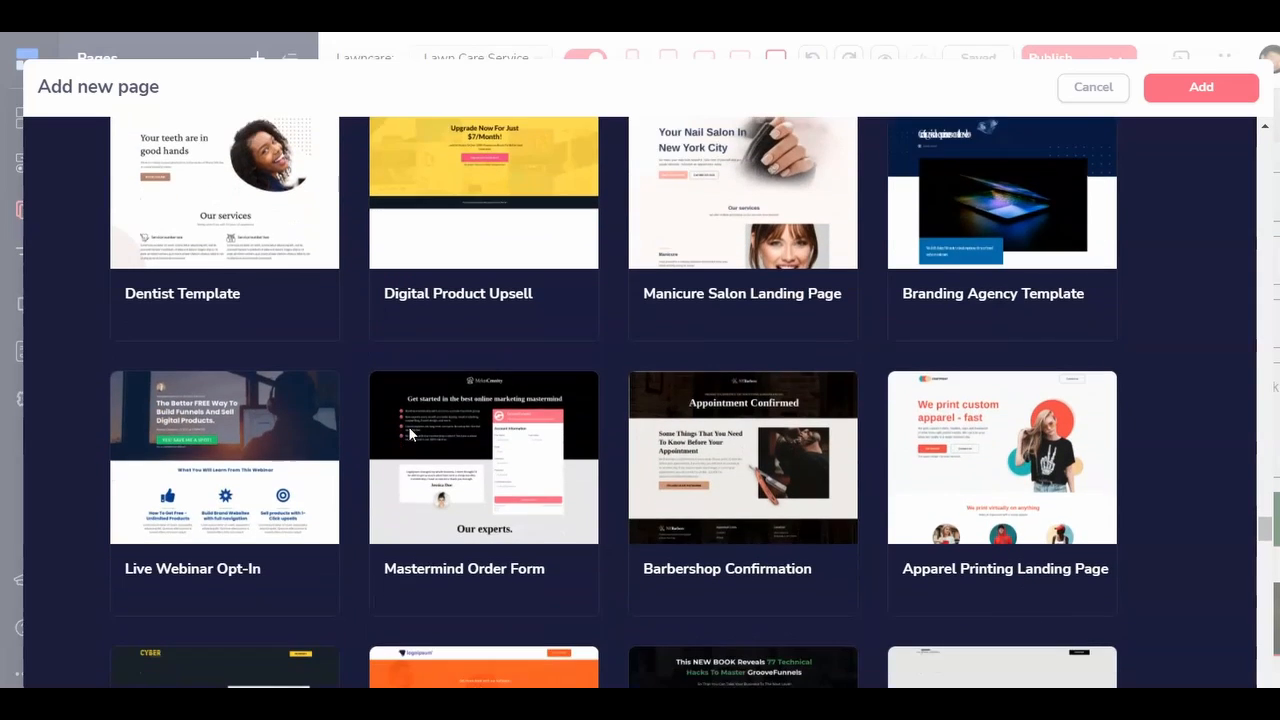
pyautogui.scroll(-3, 408, 426)
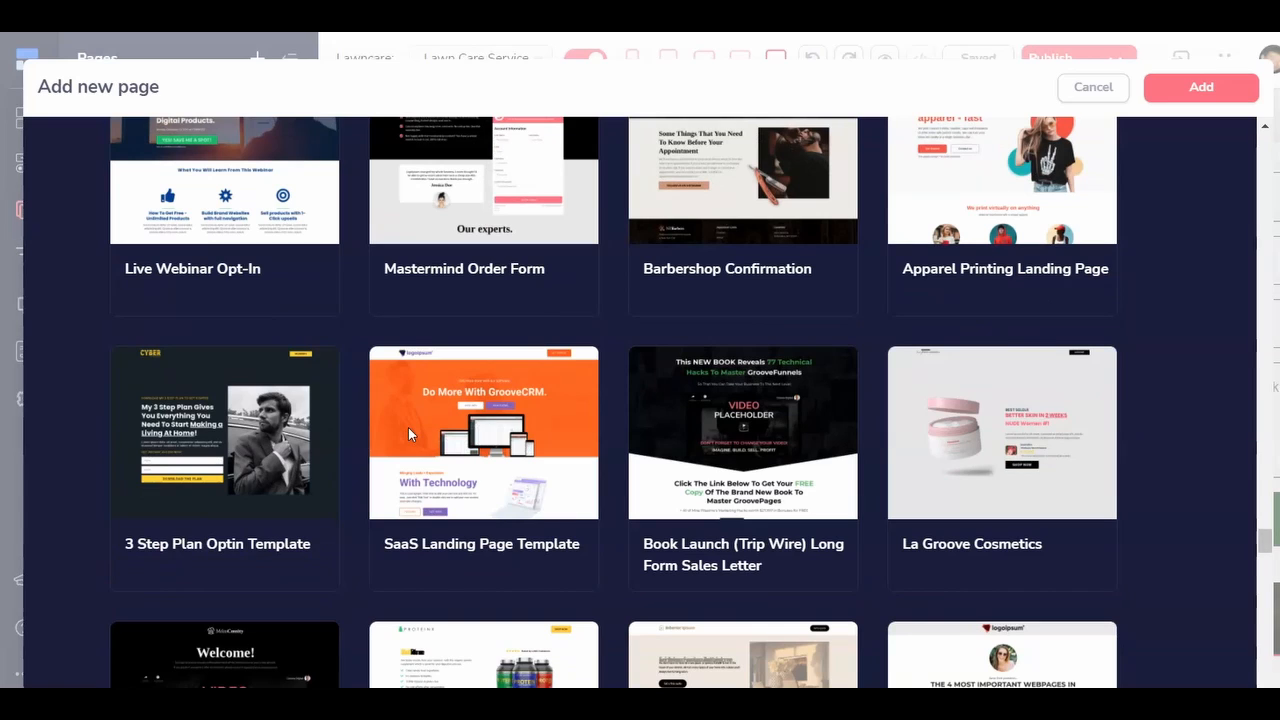
# Review the page templates from SaaS Landing Page Template through the consulting and appointment designs to the Massage Parlor and Car Rental pages
pyautogui.moveTo(408, 427)
pyautogui.scroll(-1, 408, 425)
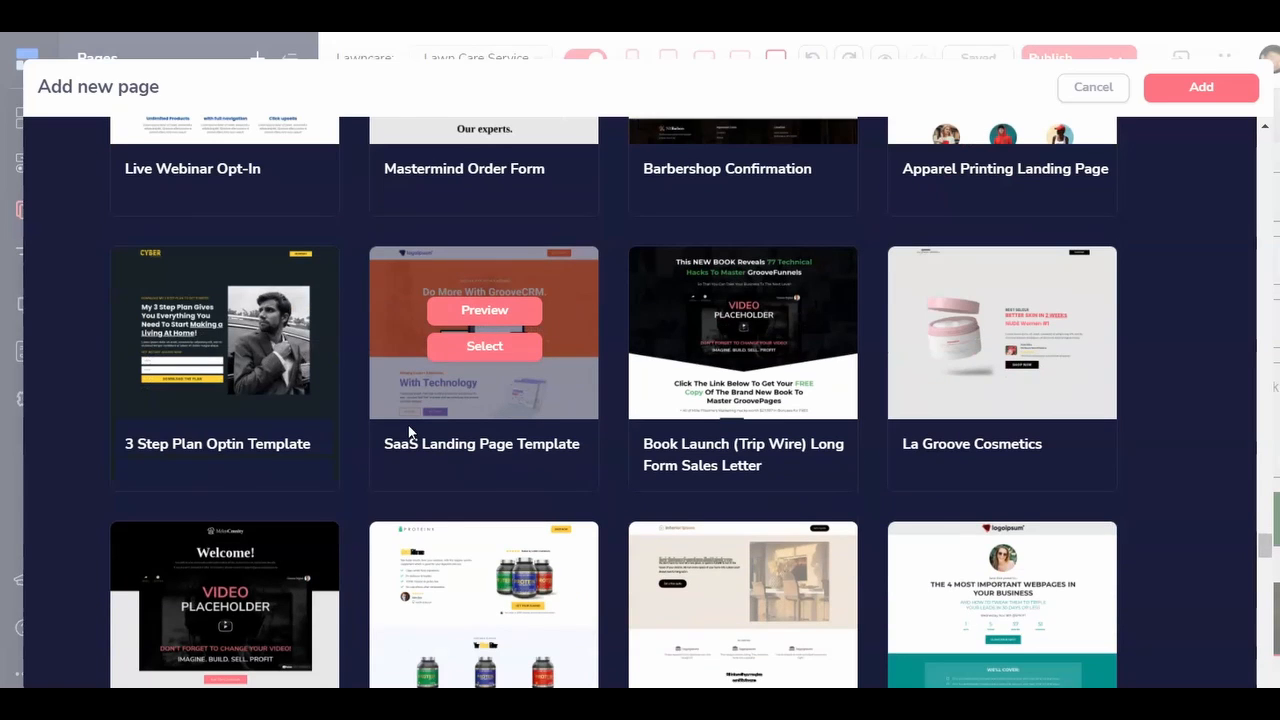
pyautogui.scroll(-3, 408, 428)
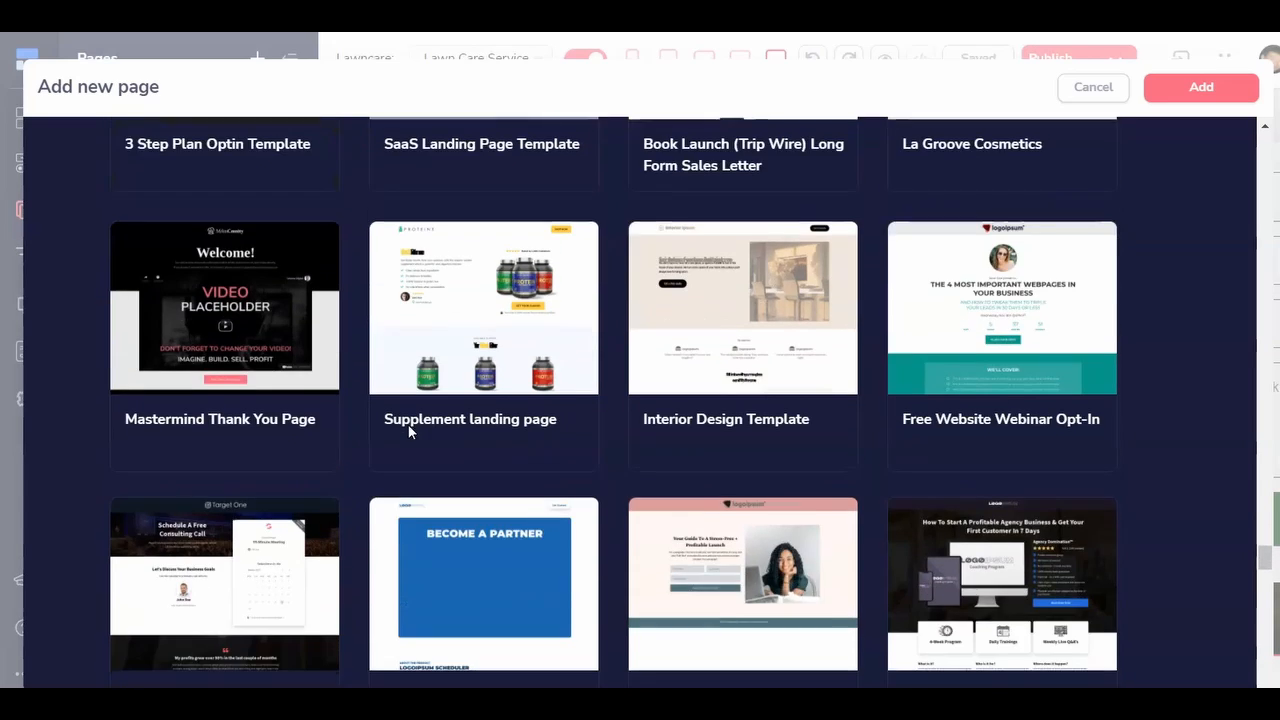
pyautogui.scroll(-1, 408, 425)
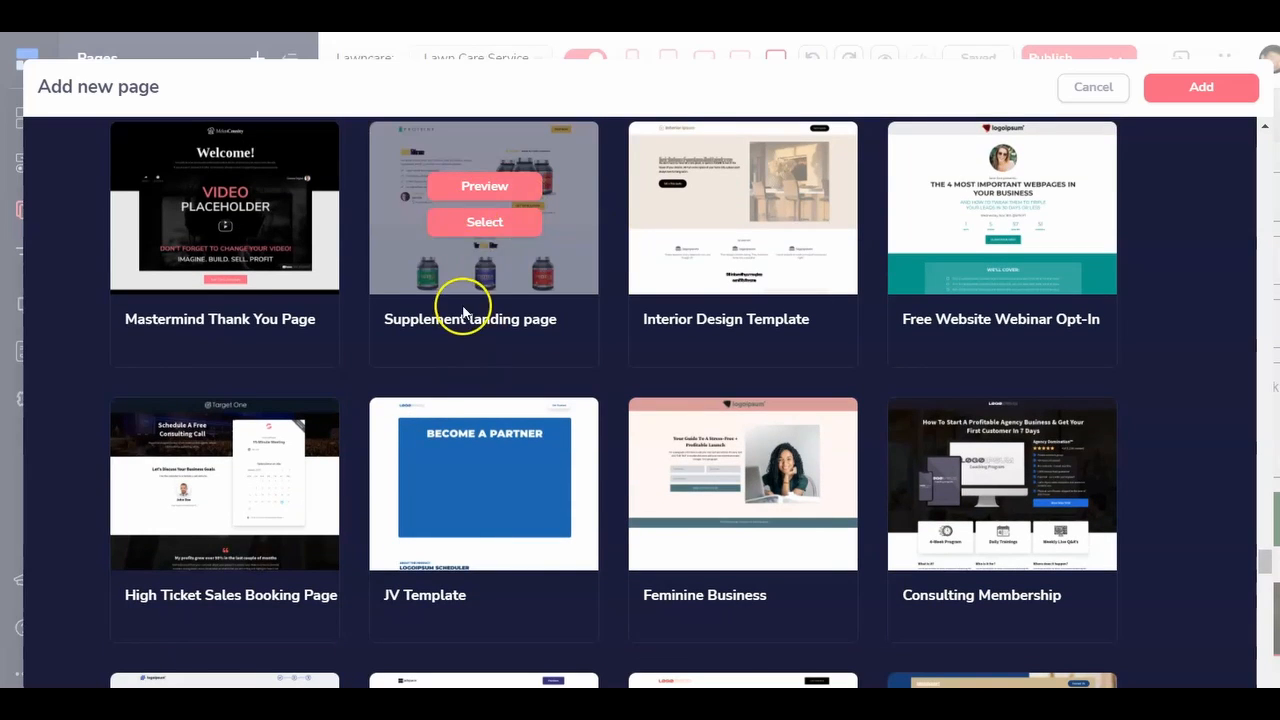
pyautogui.scroll(-2, 410, 330)
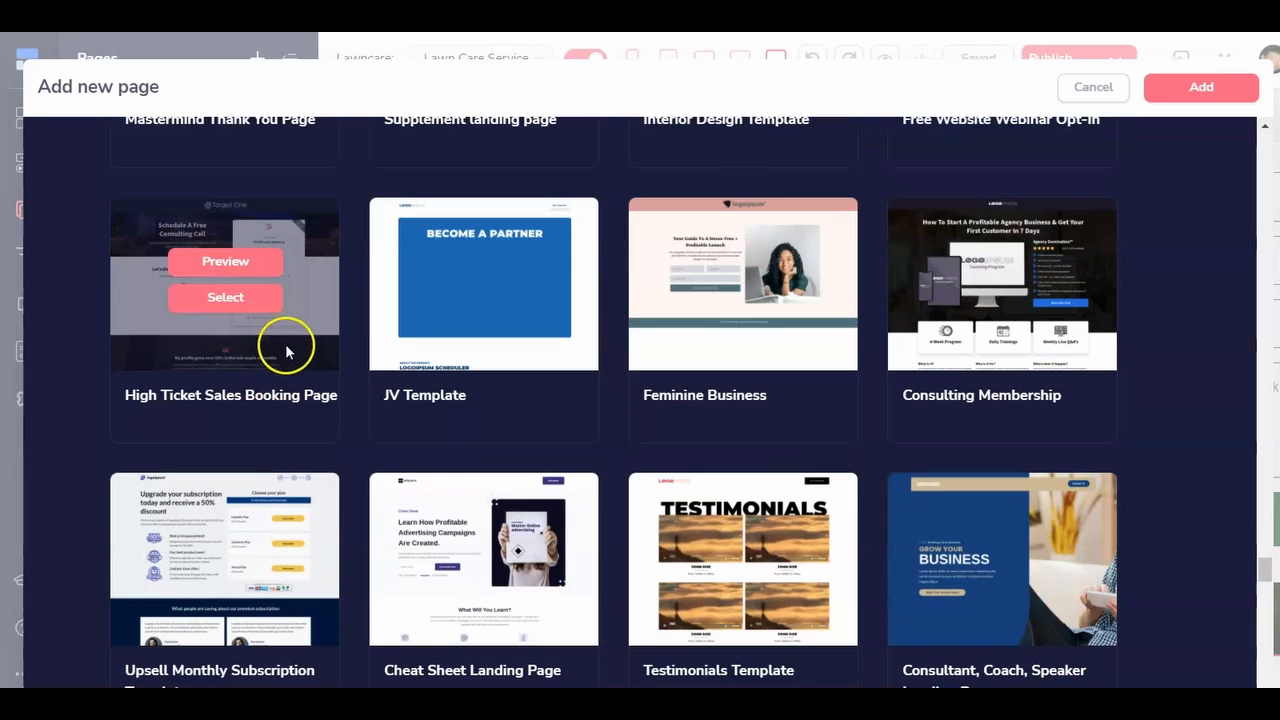
pyautogui.scroll(-2, 430, 395)
pyautogui.scroll(-2, 783, 363)
pyautogui.scroll(-1, 777, 366)
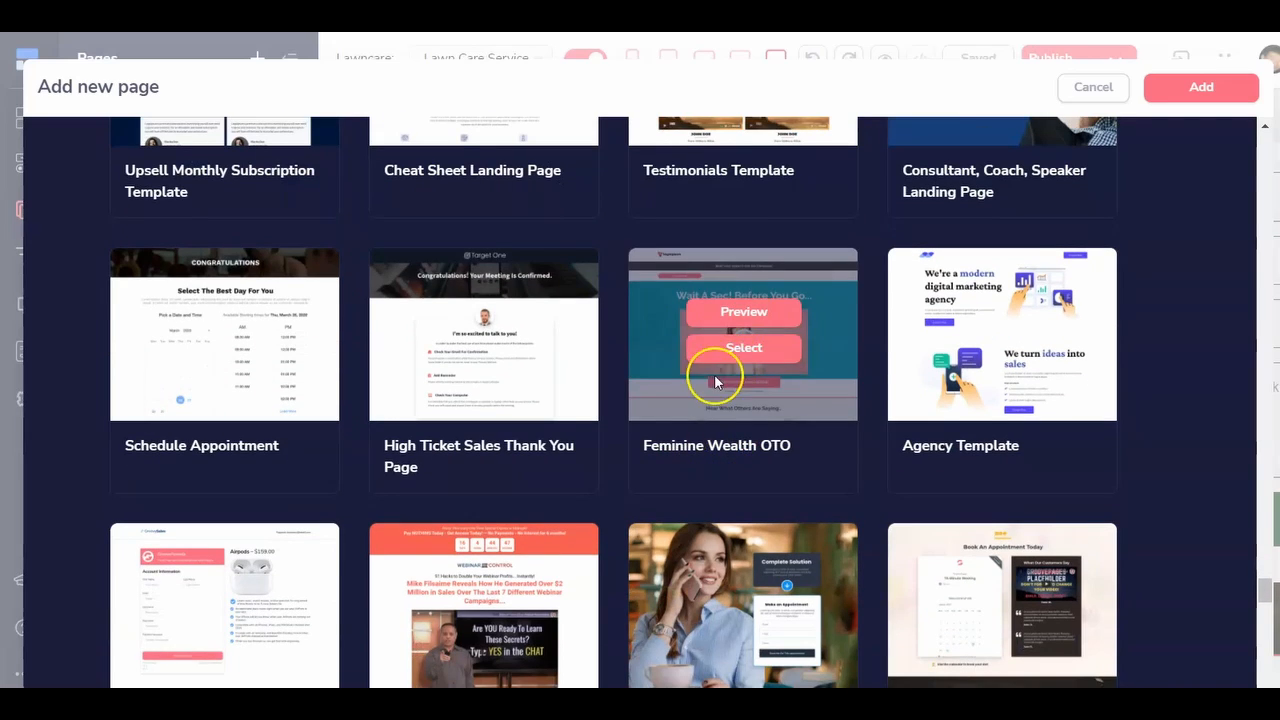
pyautogui.scroll(-2, 720, 375)
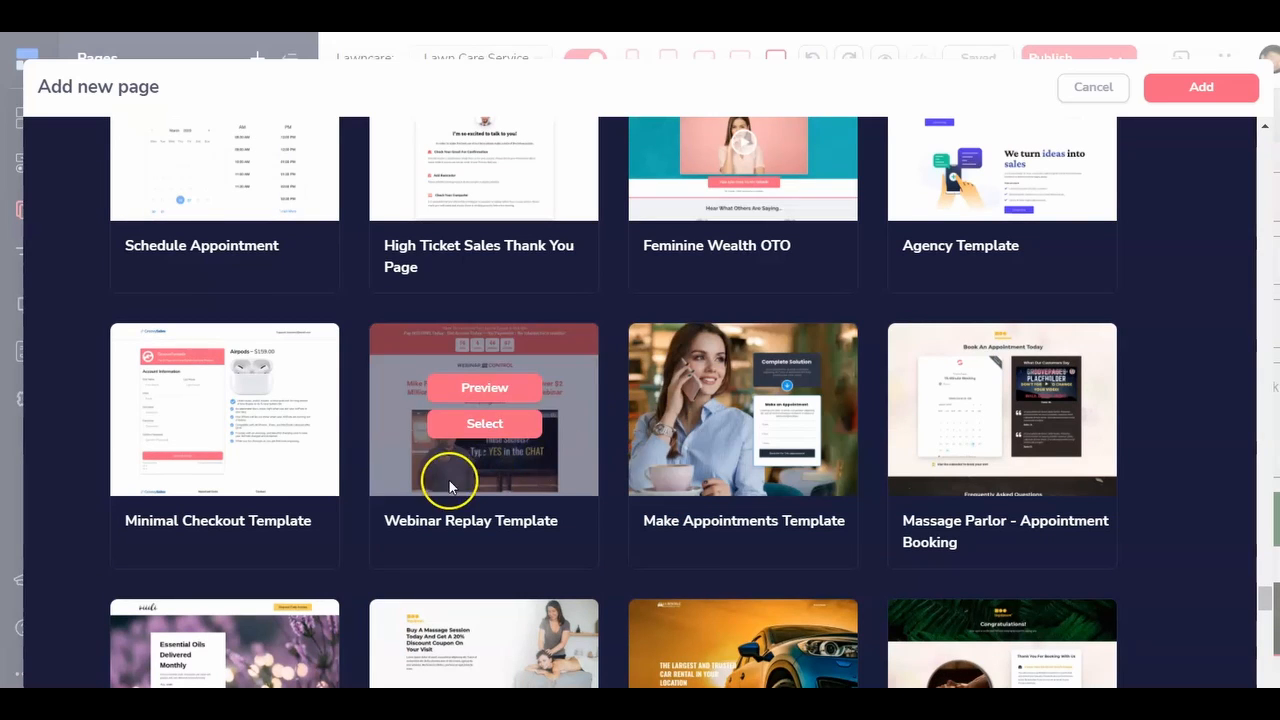
pyautogui.scroll(-3, 476, 515)
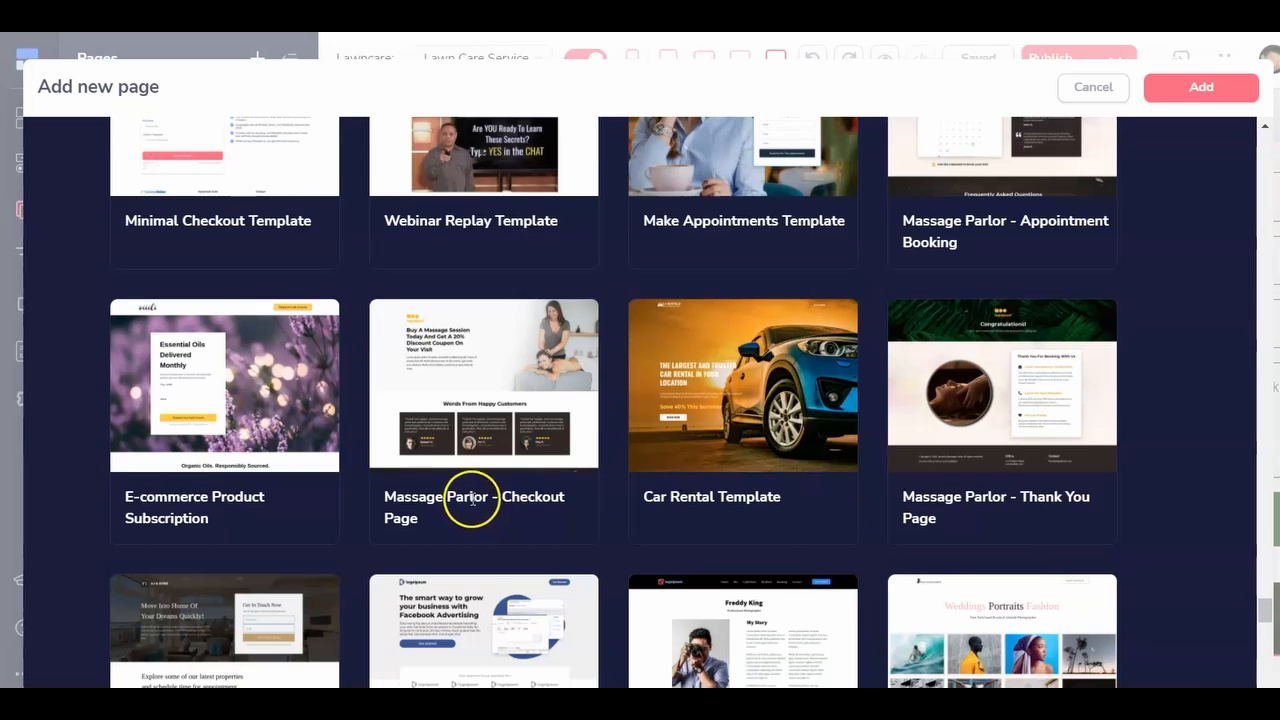
# Examine the remaining page templates from Car Rental Template through the real estate, photography and HVAC designs to the end of the list
pyautogui.scroll(-1, 757, 432)
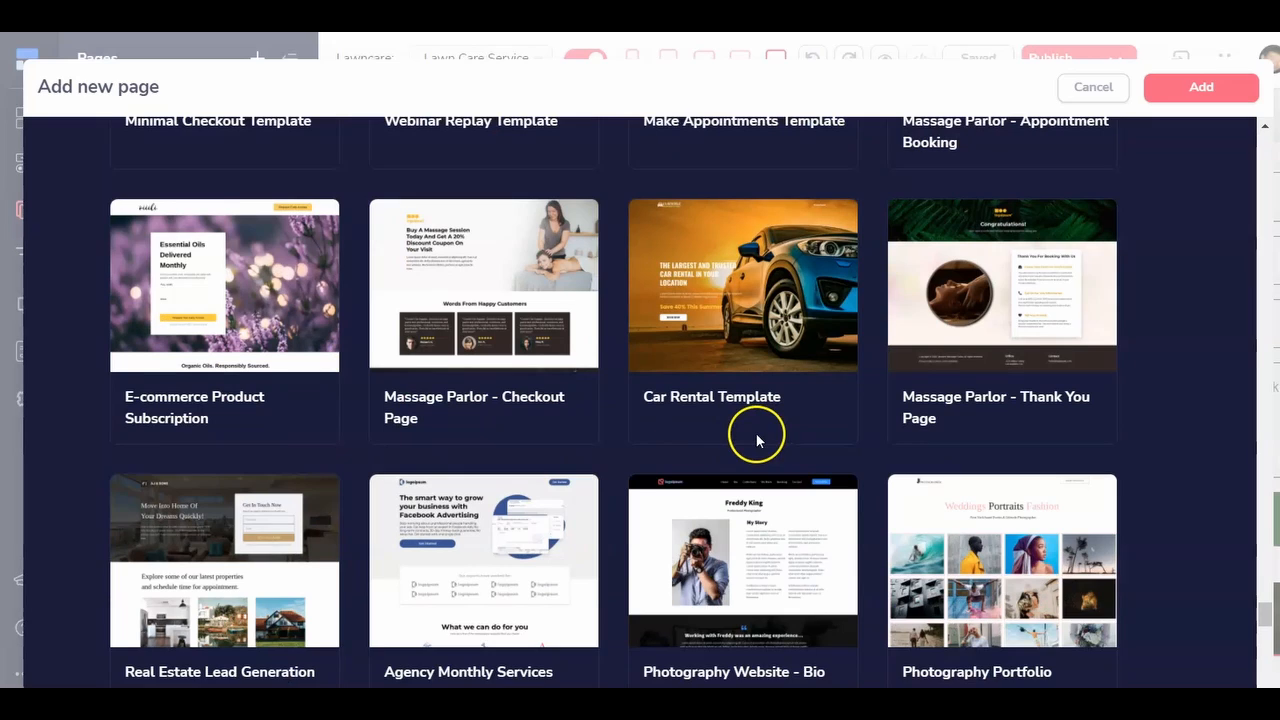
pyautogui.scroll(-3, 756, 433)
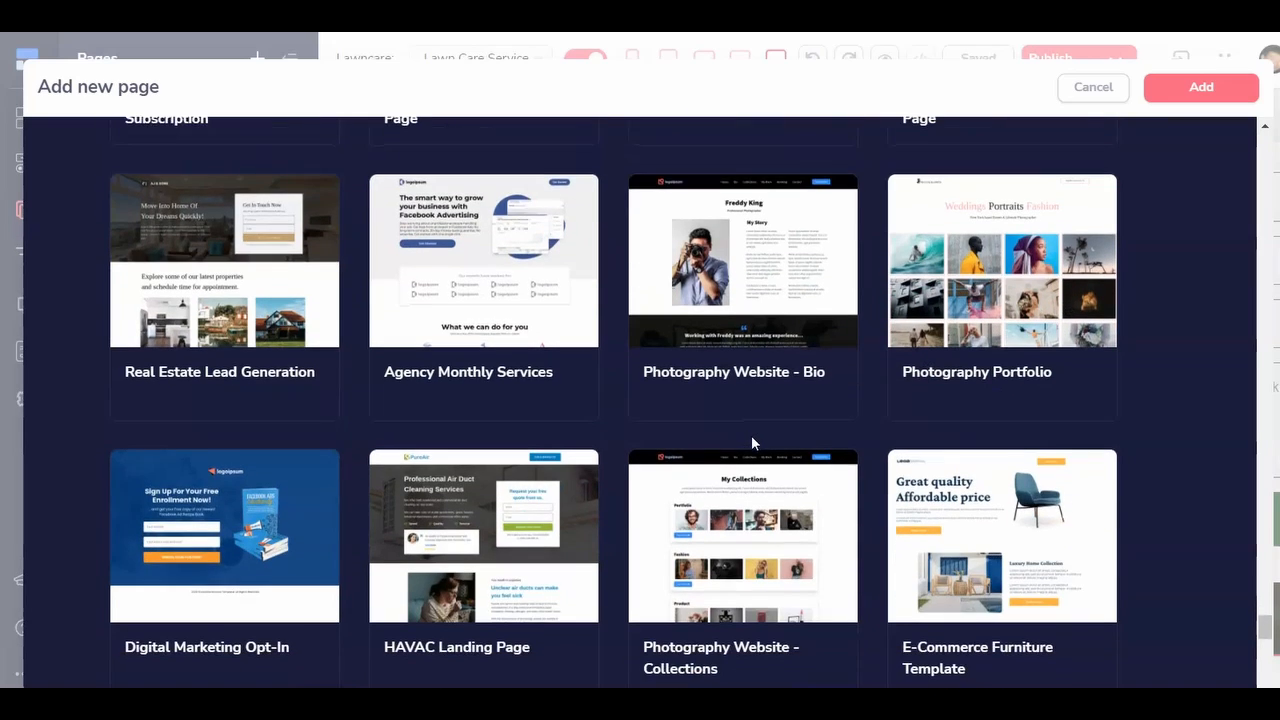
pyautogui.scroll(-1, 752, 440)
pyautogui.scroll(-2, 578, 455)
pyautogui.scroll(-4, 580, 460)
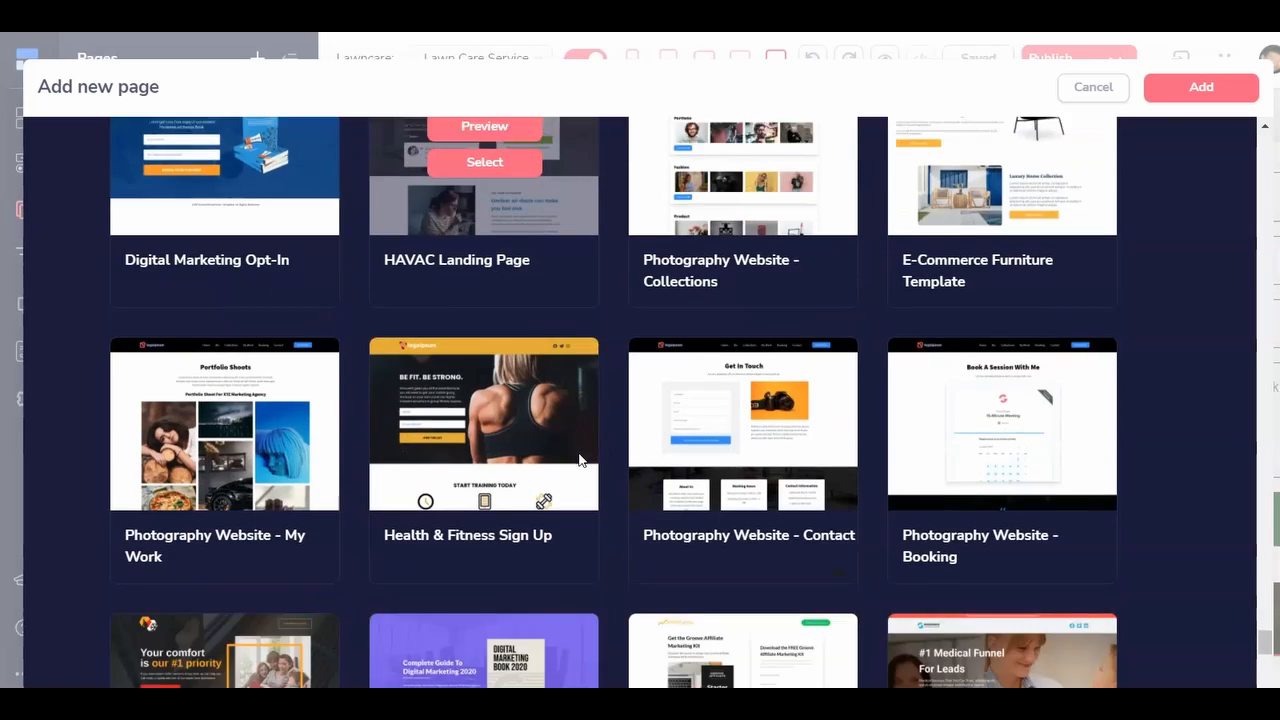
pyautogui.scroll(-4, 578, 460)
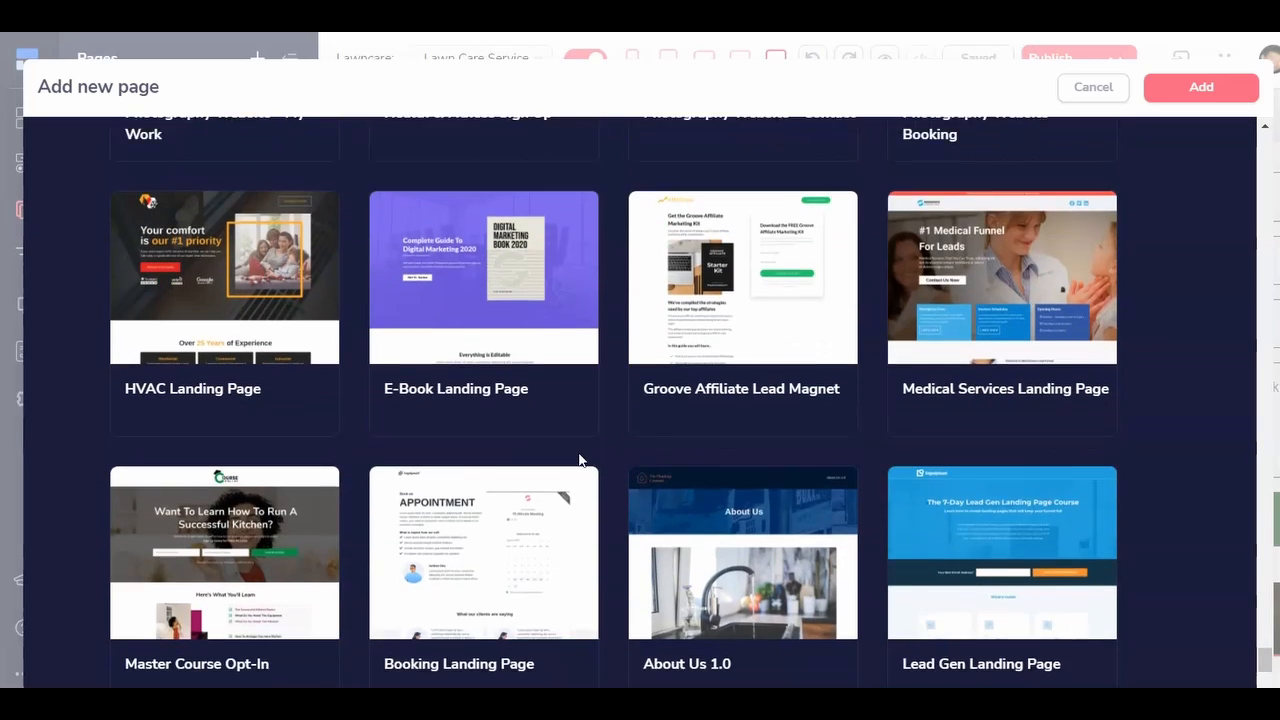
pyautogui.scroll(-2, 578, 460)
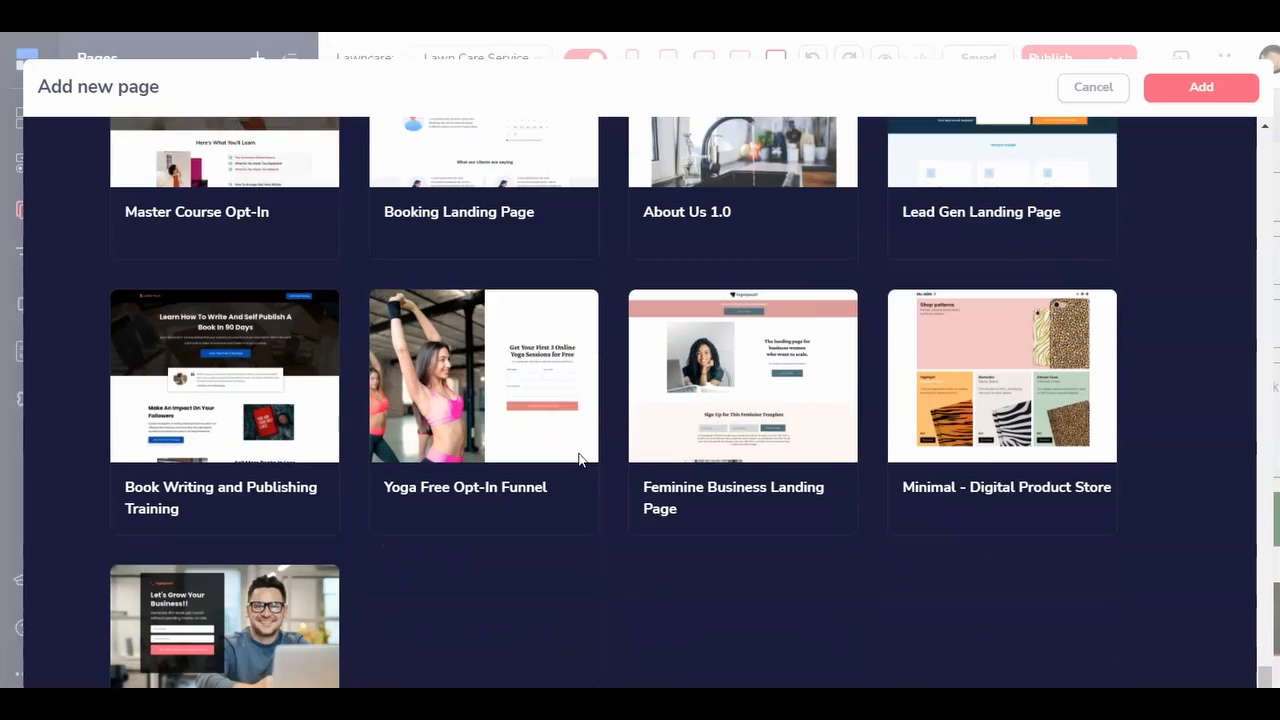
pyautogui.moveTo(457, 346)
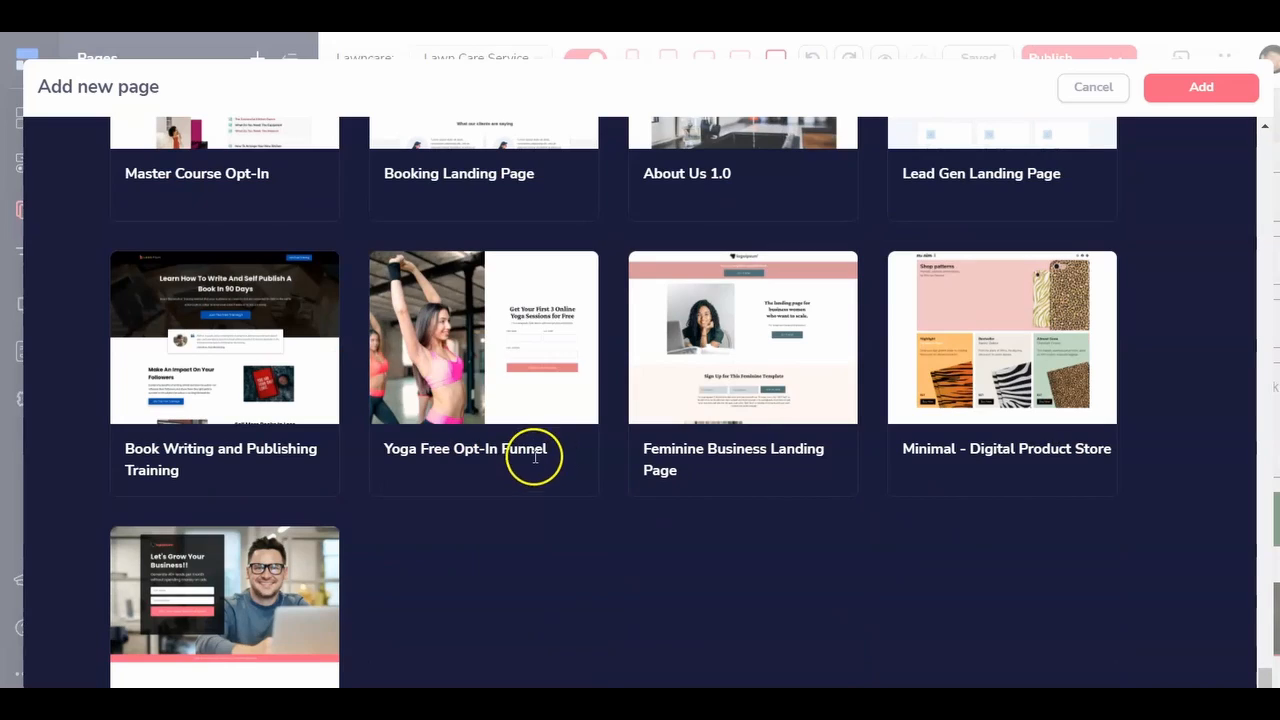
pyautogui.scroll(-1, 494, 457)
# Look back over the page templates from Master Course Opt-In through Testimonials Template and Barbershop Confirmation to SaaS Sales Template
pyautogui.scroll(2, 491, 451)
pyautogui.scroll(11, 489, 452)
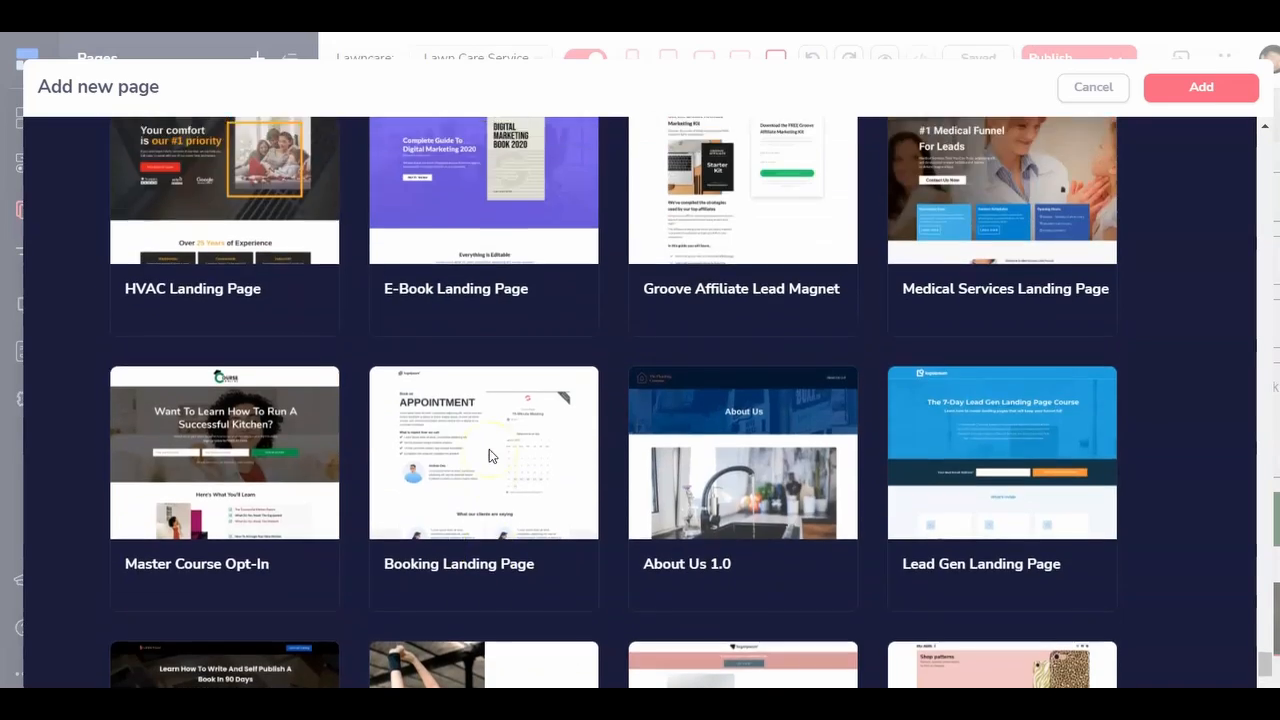
pyautogui.scroll(10, 489, 455)
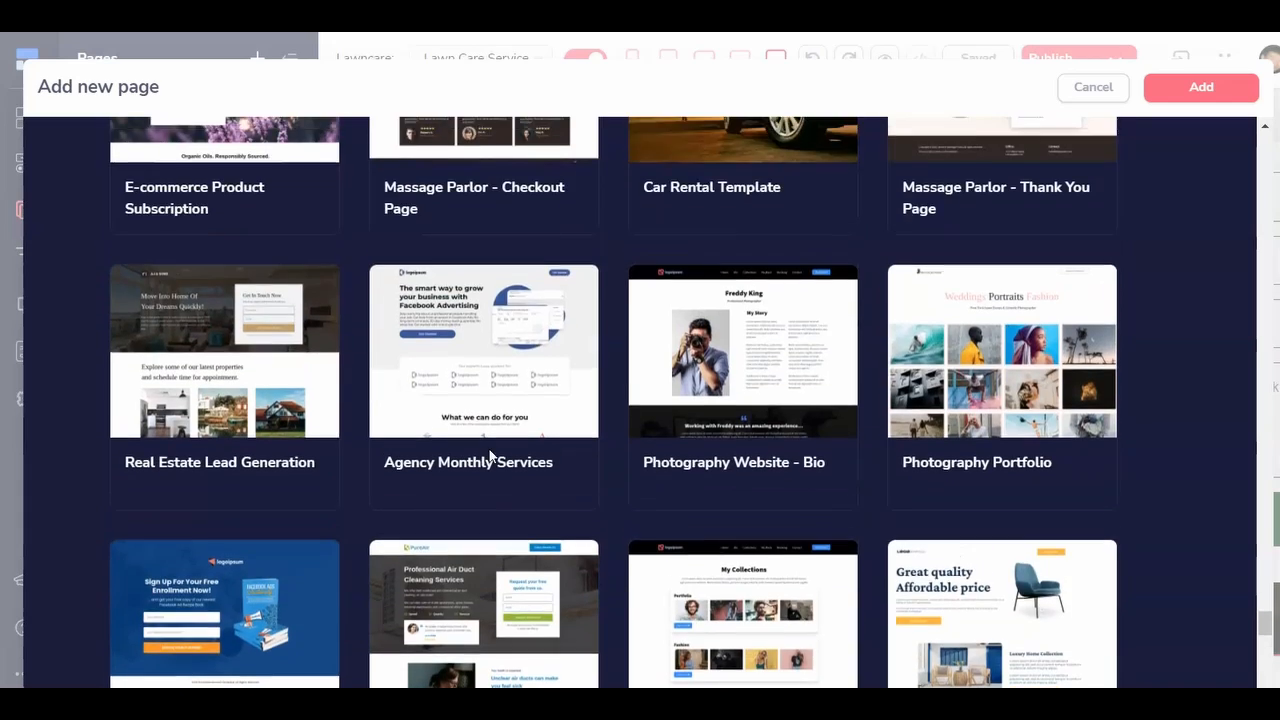
pyautogui.scroll(15, 489, 455)
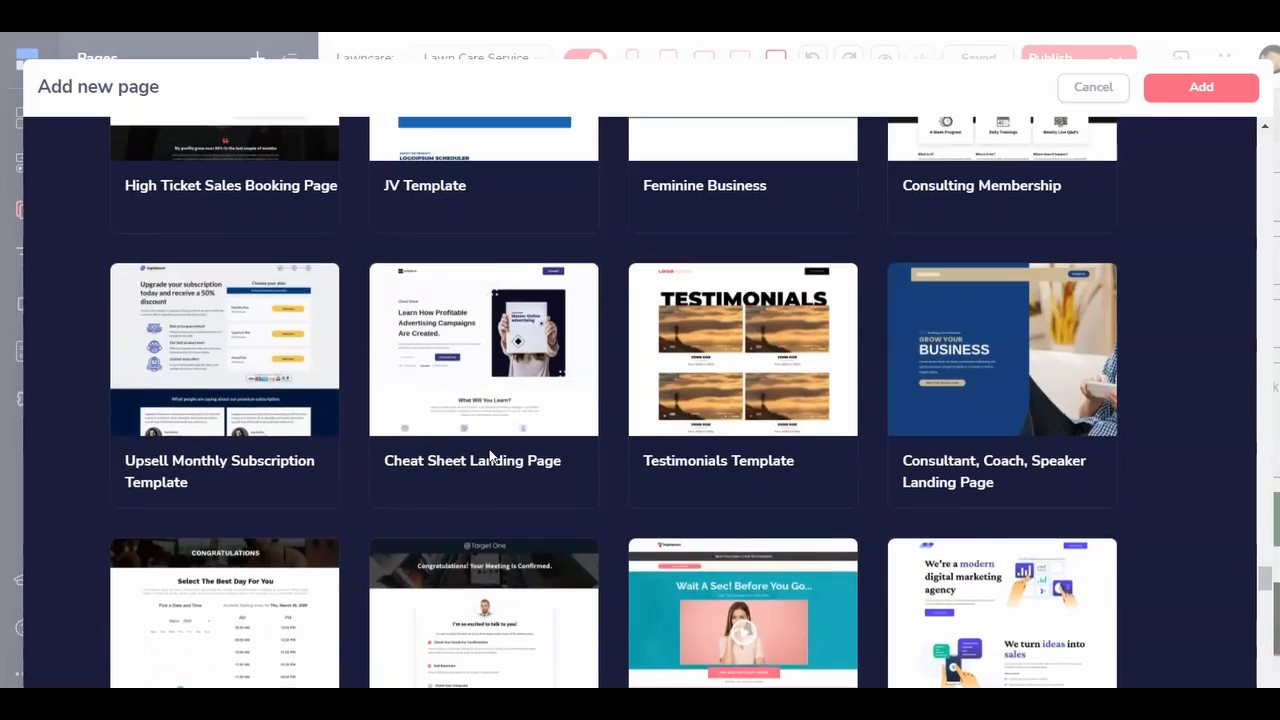
pyautogui.scroll(7, 489, 454)
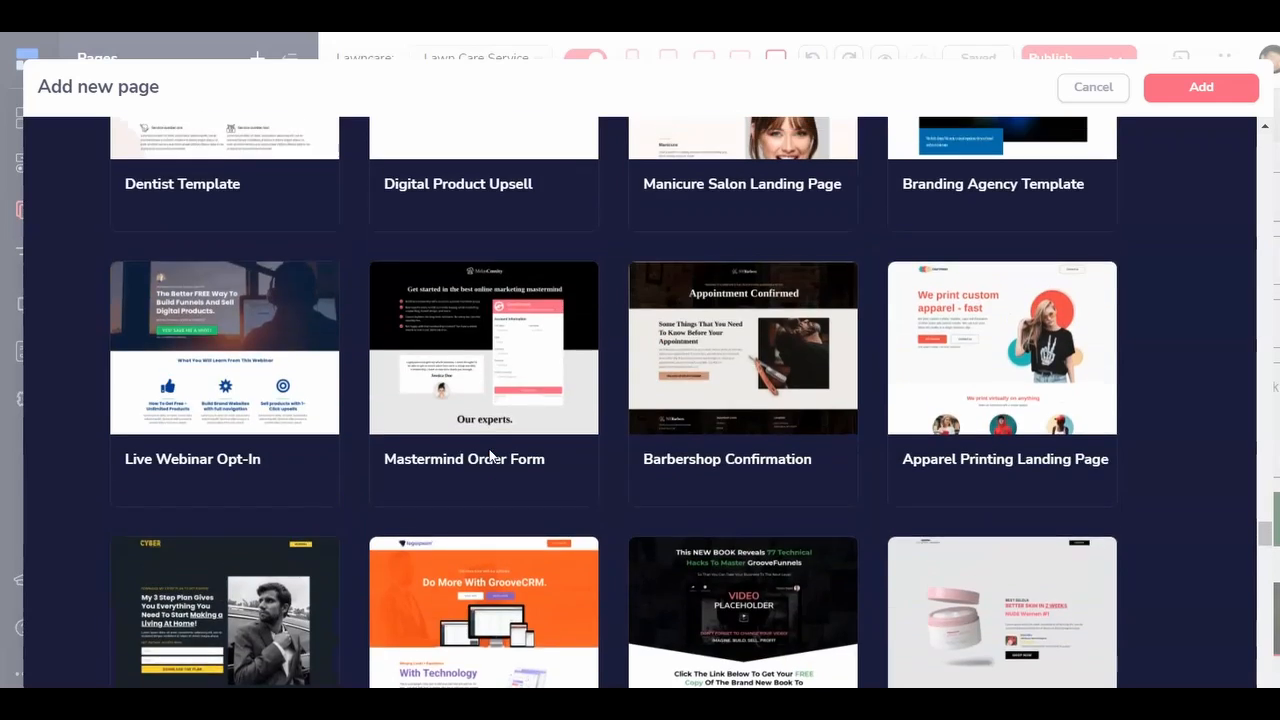
pyautogui.scroll(1, 489, 455)
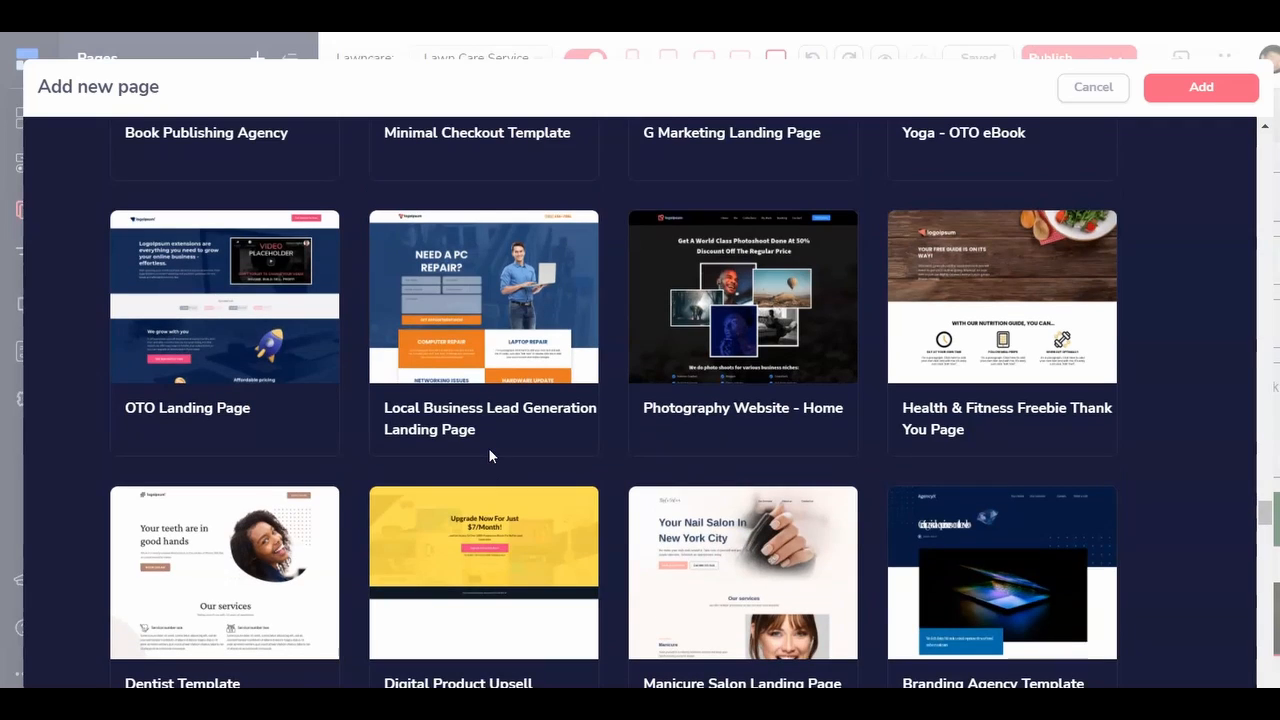
pyautogui.click(489, 436)
pyautogui.scroll(20, 449, 428)
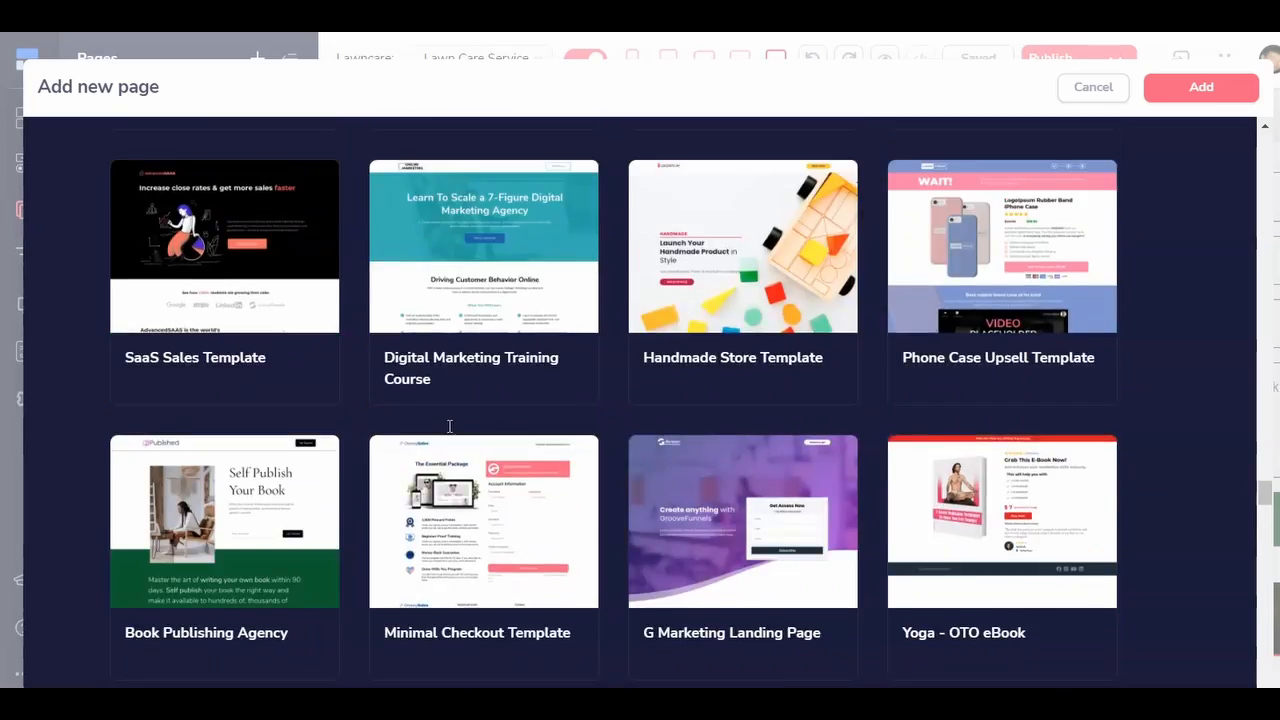
# Review the earlier page templates from Advertorial Template back through Webinar Registration and Plumbing Landing Page to Single Course Template
pyautogui.scroll(9, 449, 427)
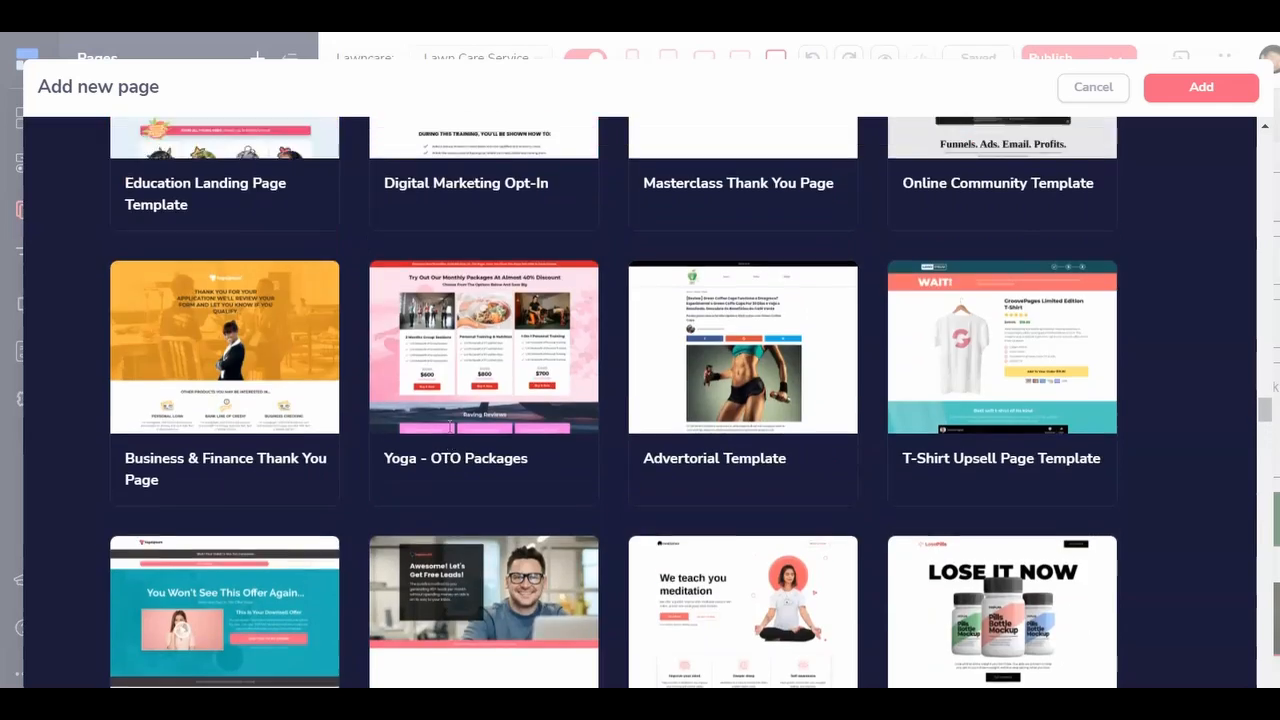
pyautogui.scroll(2, 449, 427)
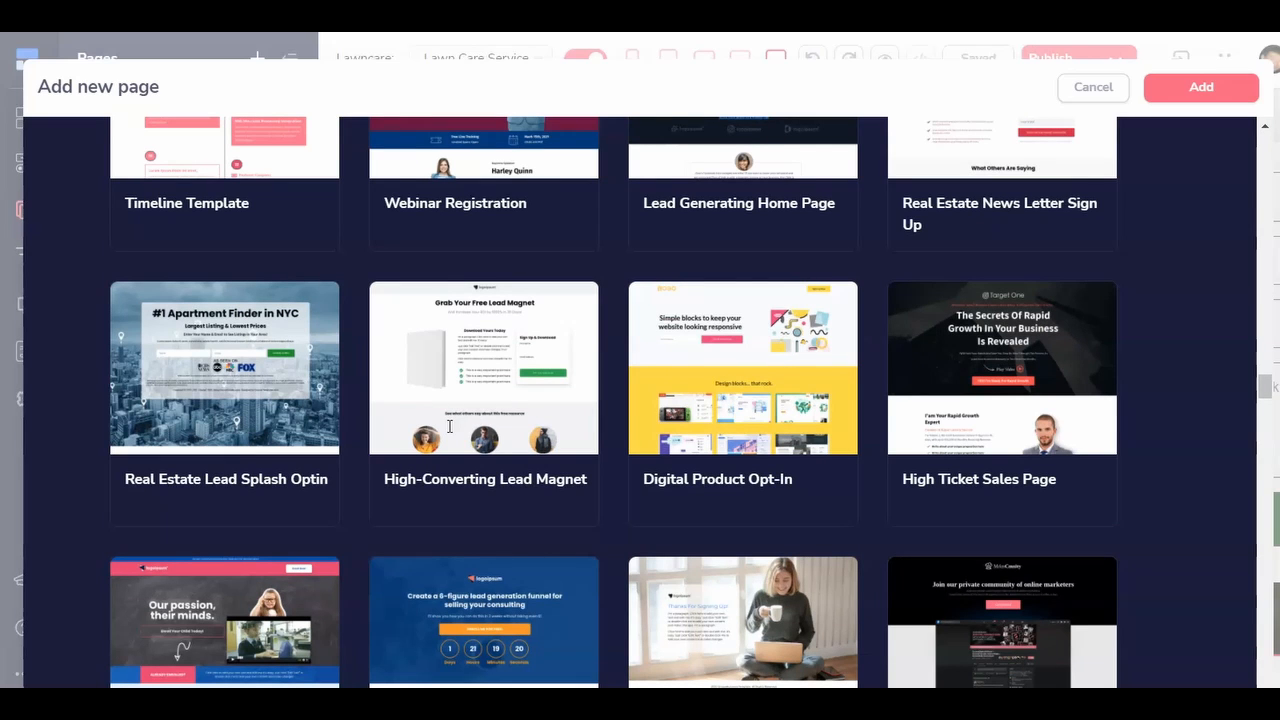
pyautogui.scroll(2, 434, 426)
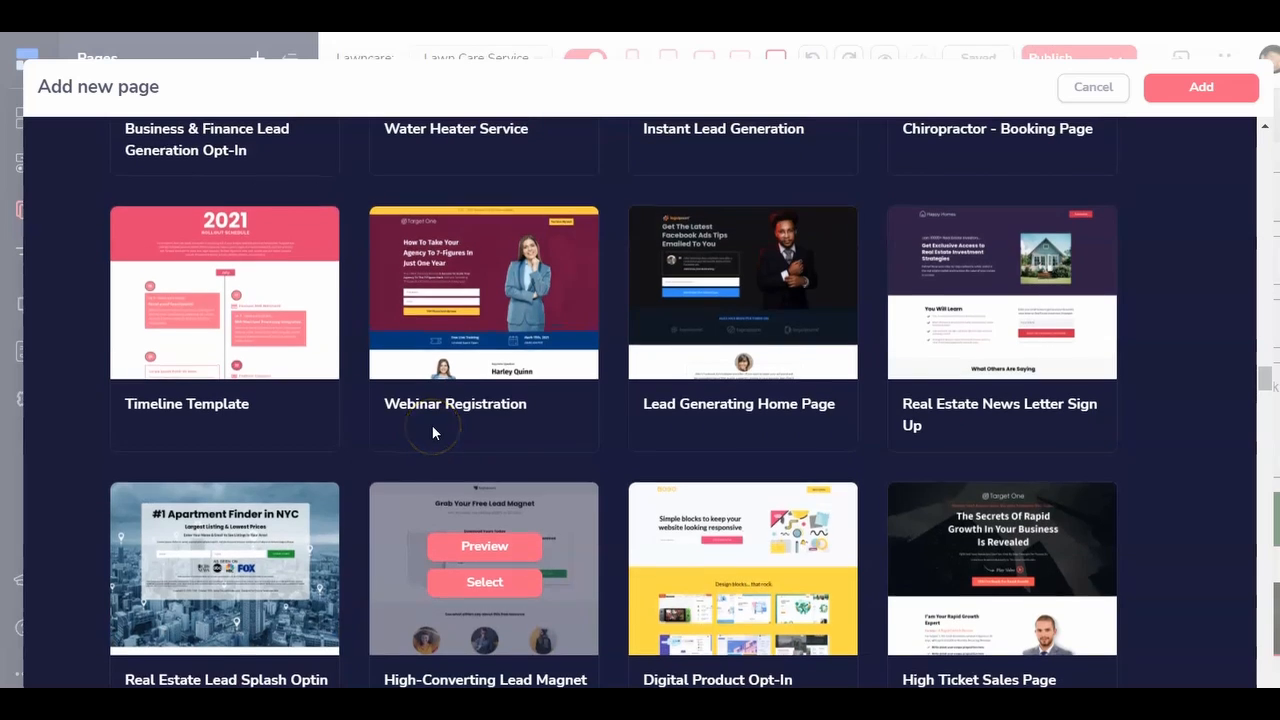
pyautogui.scroll(3, 432, 425)
pyautogui.scroll(10, 432, 425)
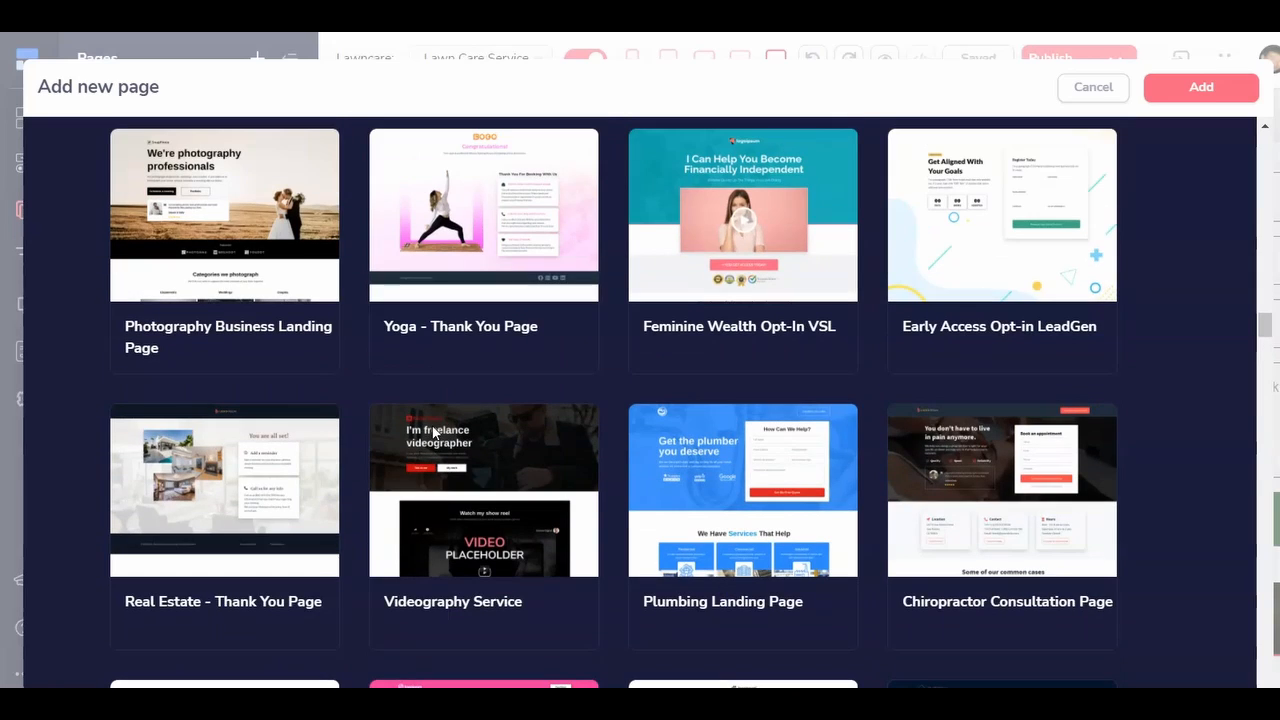
pyautogui.scroll(12, 433, 431)
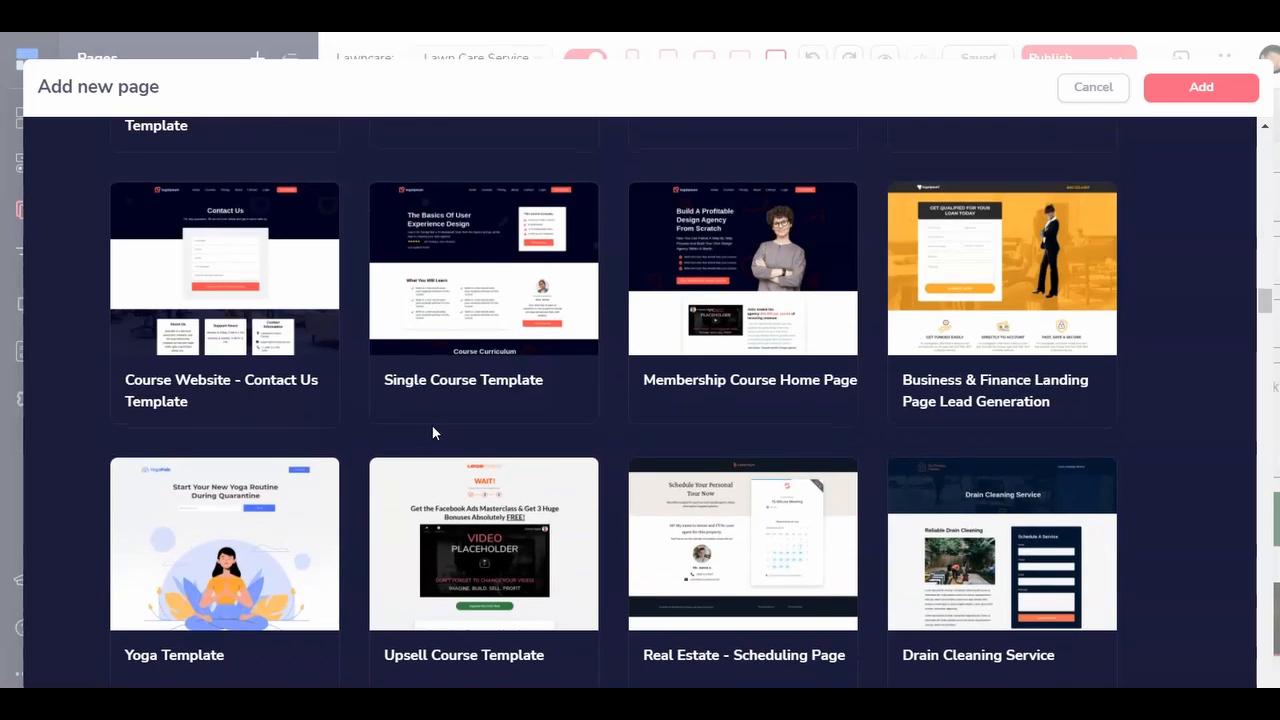